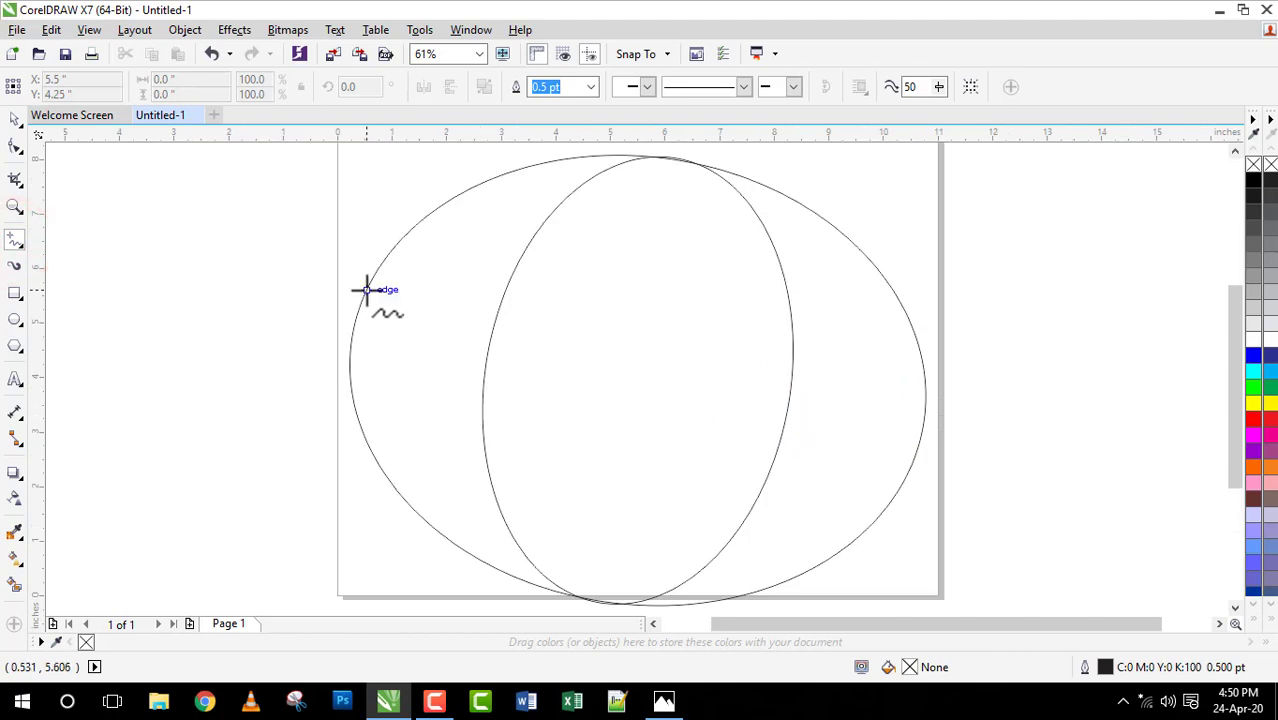
Step: Draw a connected straight-segment line about 10 in wide across both ellipses, with nodes where it meets each ellipse edge
{"action": "left_click", "coordinate": [372, 279]}
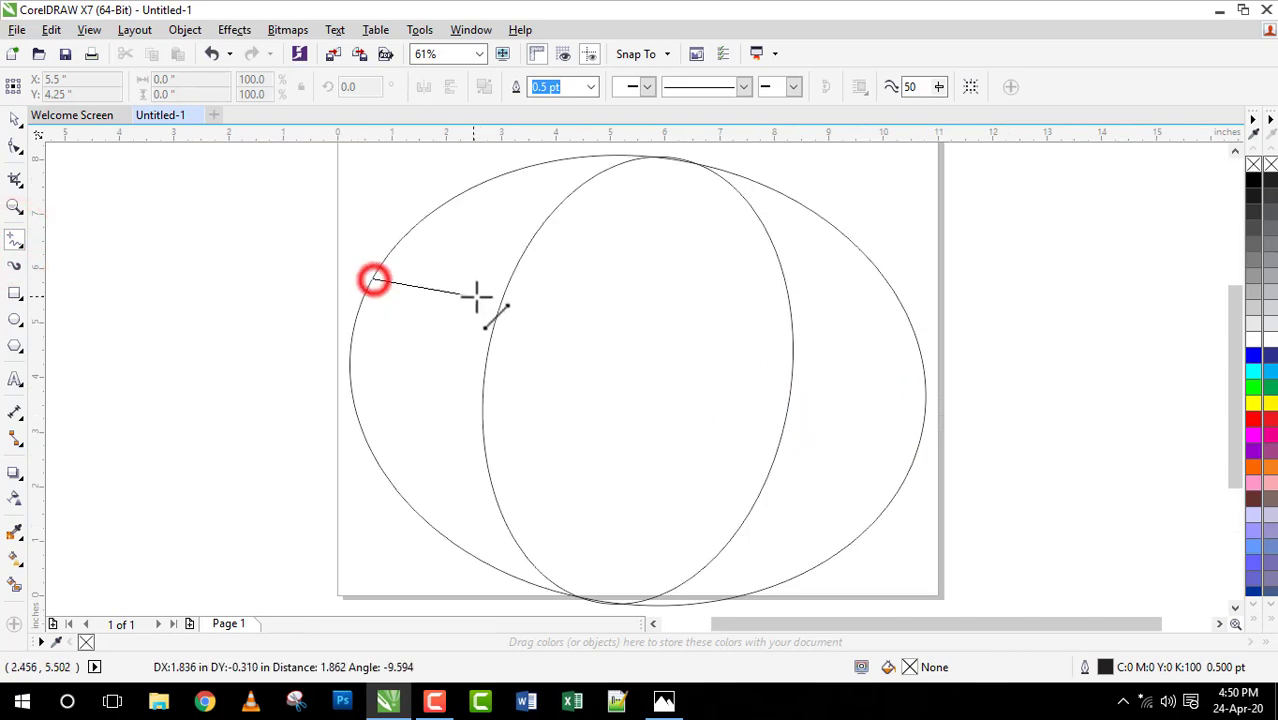
{"action": "left_click", "coordinate": [507, 291]}
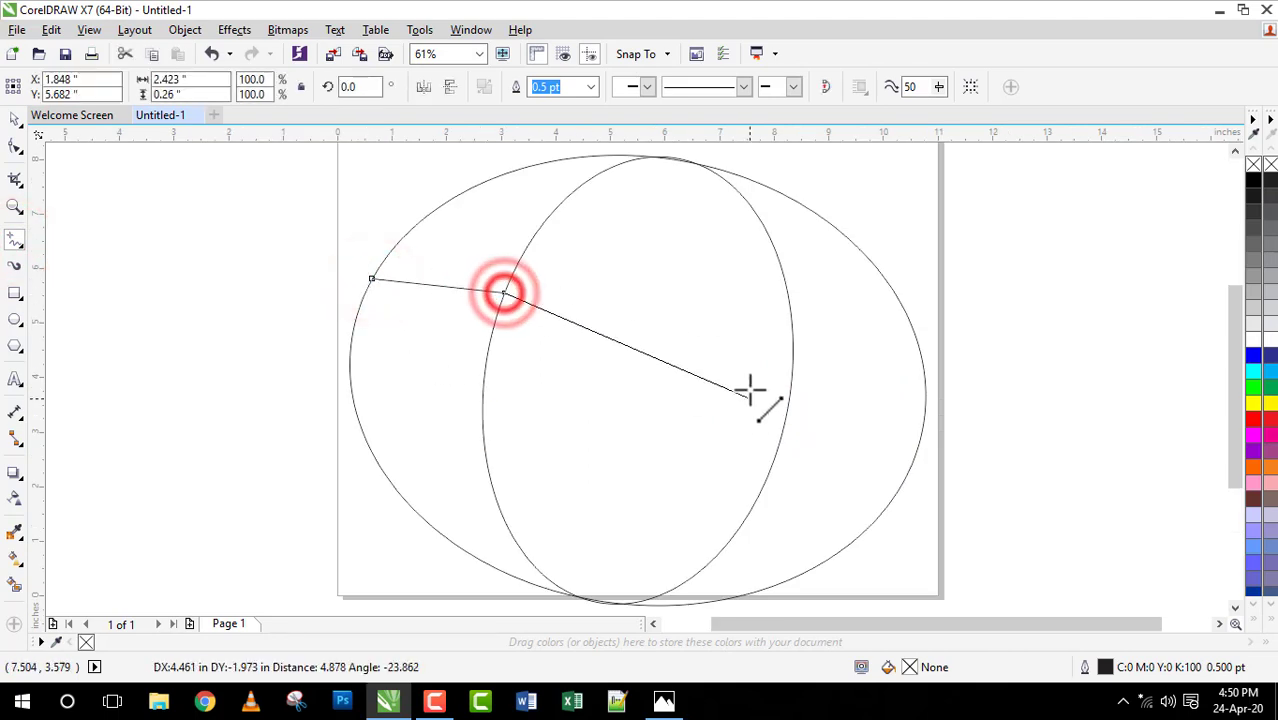
{"action": "left_click", "coordinate": [793, 327]}
{"action": "left_click", "coordinate": [915, 346]}
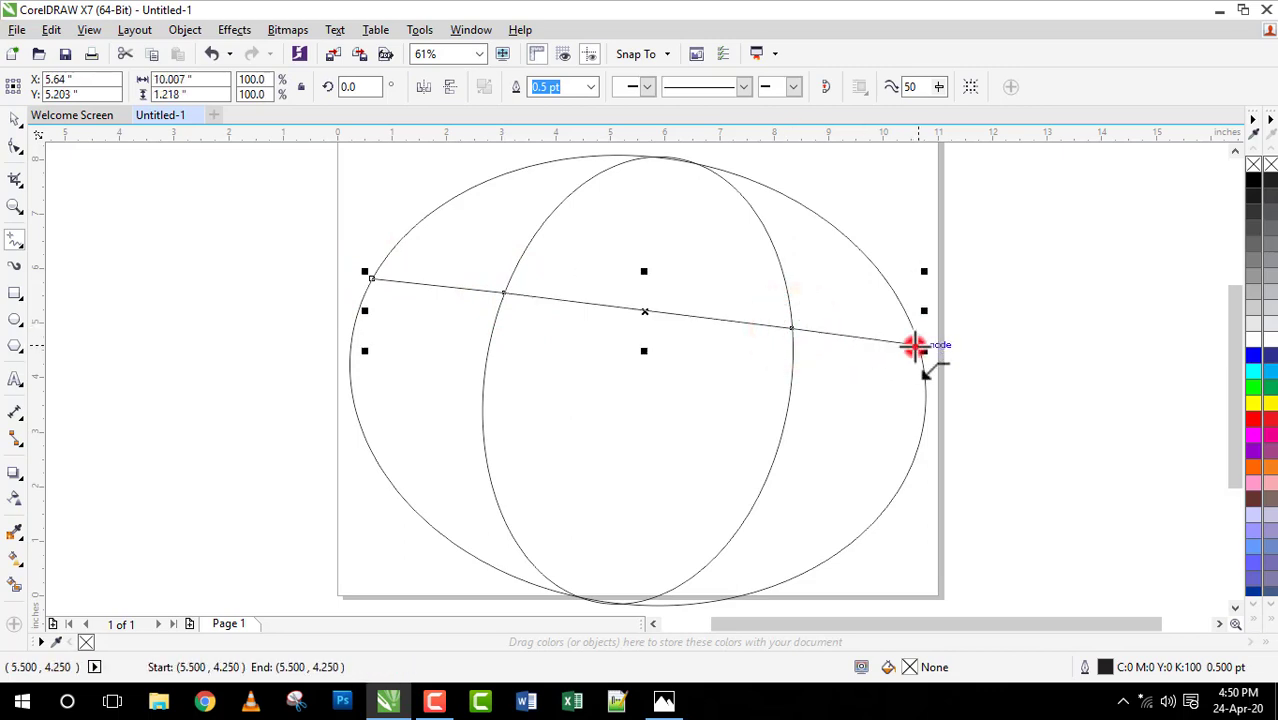
Step: Convert the line's three segments to curves and bow each one slightly upward to form the canopy's scalloped lower edge
{"action": "left_click", "coordinate": [15, 147]}
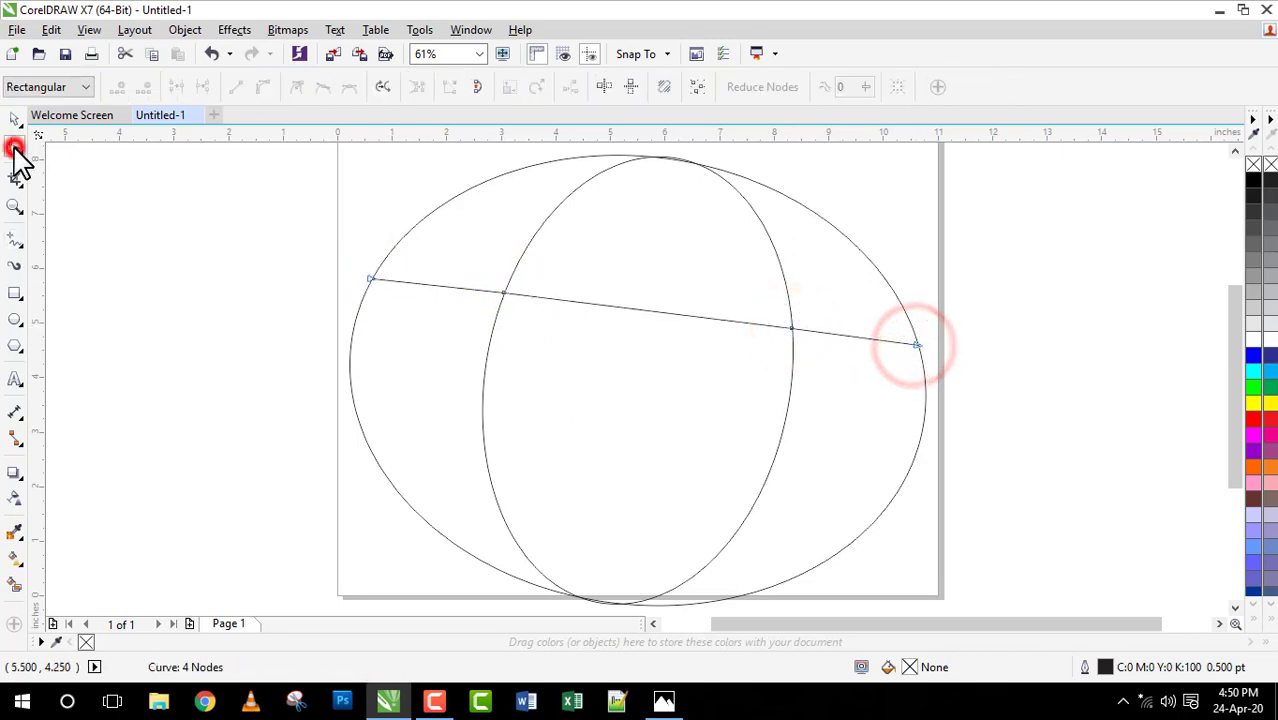
{"action": "left_click", "coordinate": [436, 287]}
{"action": "left_click", "coordinate": [263, 87]}
{"action": "left_click_drag", "start_coordinate": [437, 288], "coordinate": [433, 276]}
{"action": "left_click", "coordinate": [650, 312]}
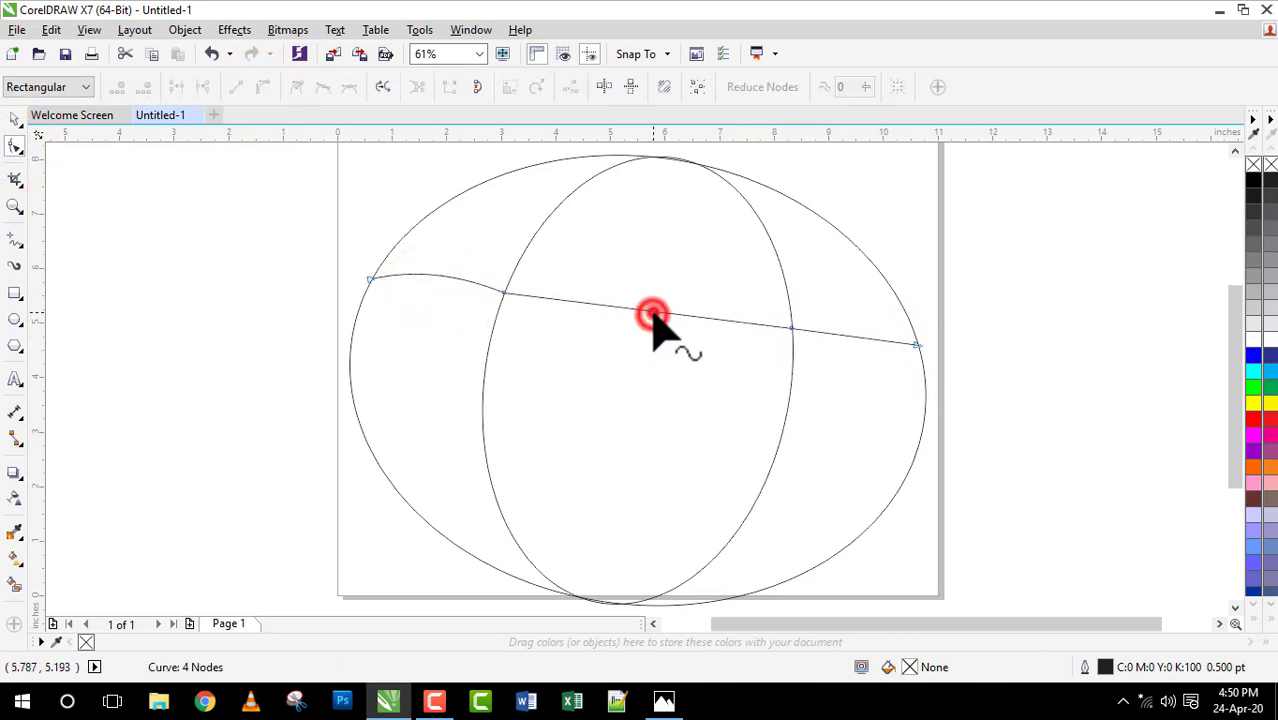
{"action": "left_click", "coordinate": [263, 87]}
{"action": "left_click_drag", "start_coordinate": [645, 313], "coordinate": [634, 297]}
{"action": "left_click", "coordinate": [848, 340]}
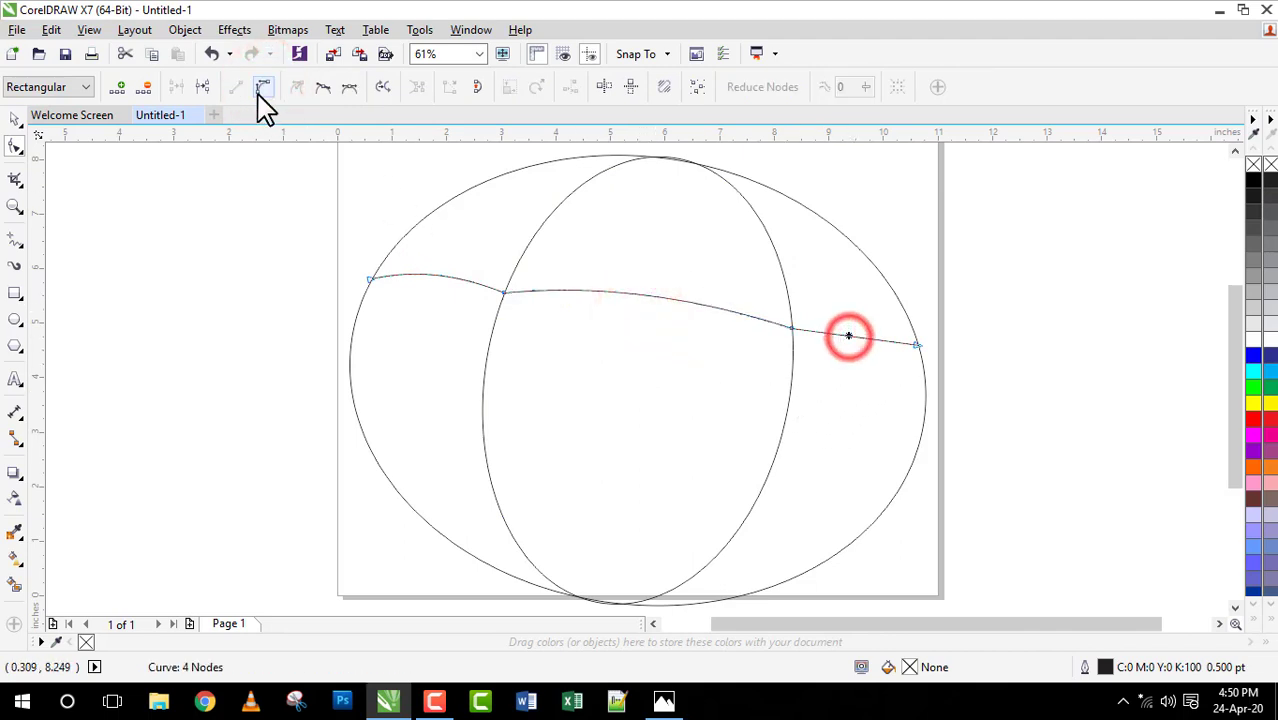
{"action": "left_click", "coordinate": [263, 87]}
{"action": "left_click_drag", "start_coordinate": [847, 341], "coordinate": [848, 338]}
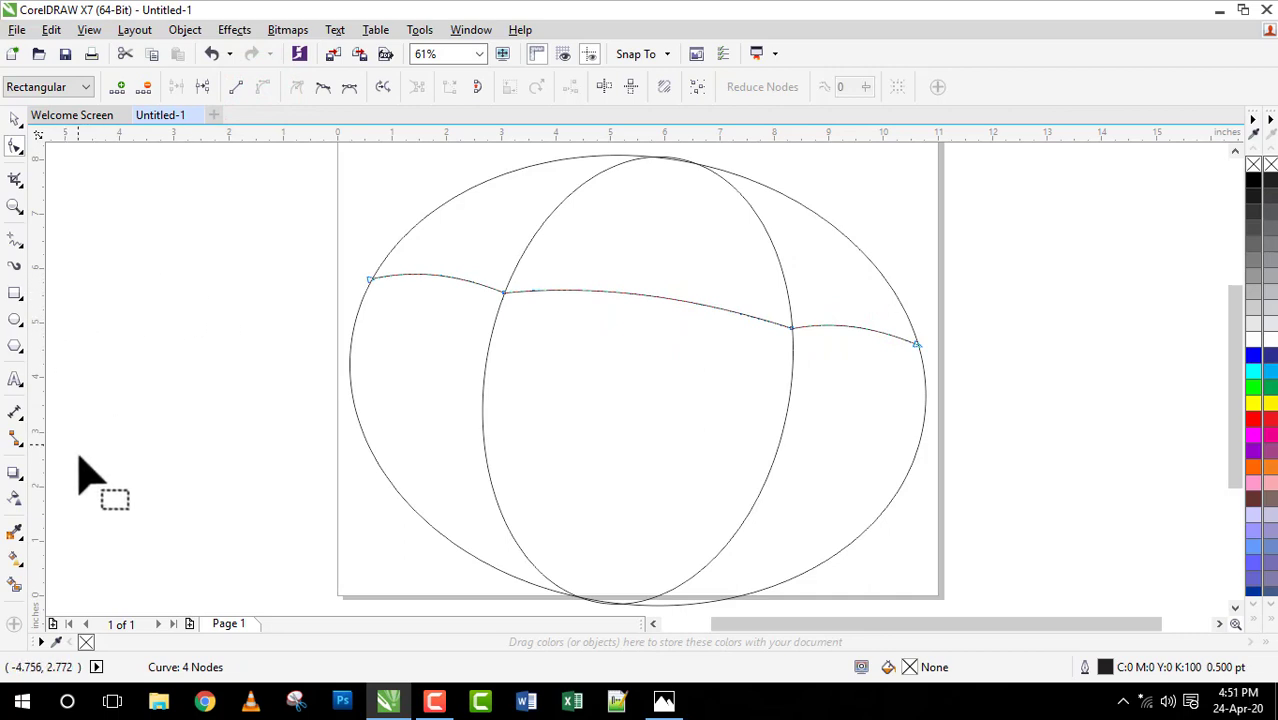
Step: Smart-fill the three areas above the scalloped line inside the ellipses with slate blue
{"action": "left_click", "coordinate": [14, 582]}
{"action": "left_click", "coordinate": [485, 229]}
{"action": "left_click", "coordinate": [648, 242]}
{"action": "left_click", "coordinate": [800, 255]}
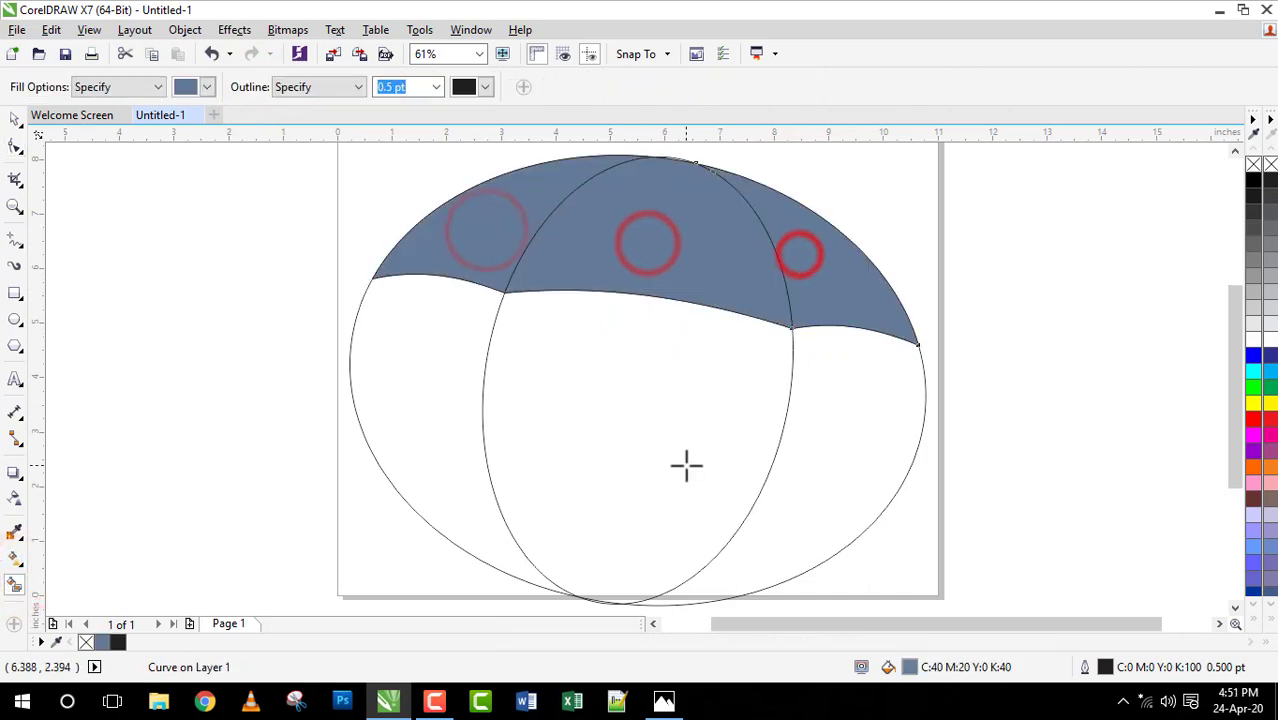
Step: Delete the two original ellipses around the filled canopy panels
{"action": "key", "text": "space"}
{"action": "left_click", "coordinate": [428, 443]}
{"action": "key", "text": "Delete"}
{"action": "left_click", "coordinate": [585, 451]}
{"action": "key", "text": "Delete"}
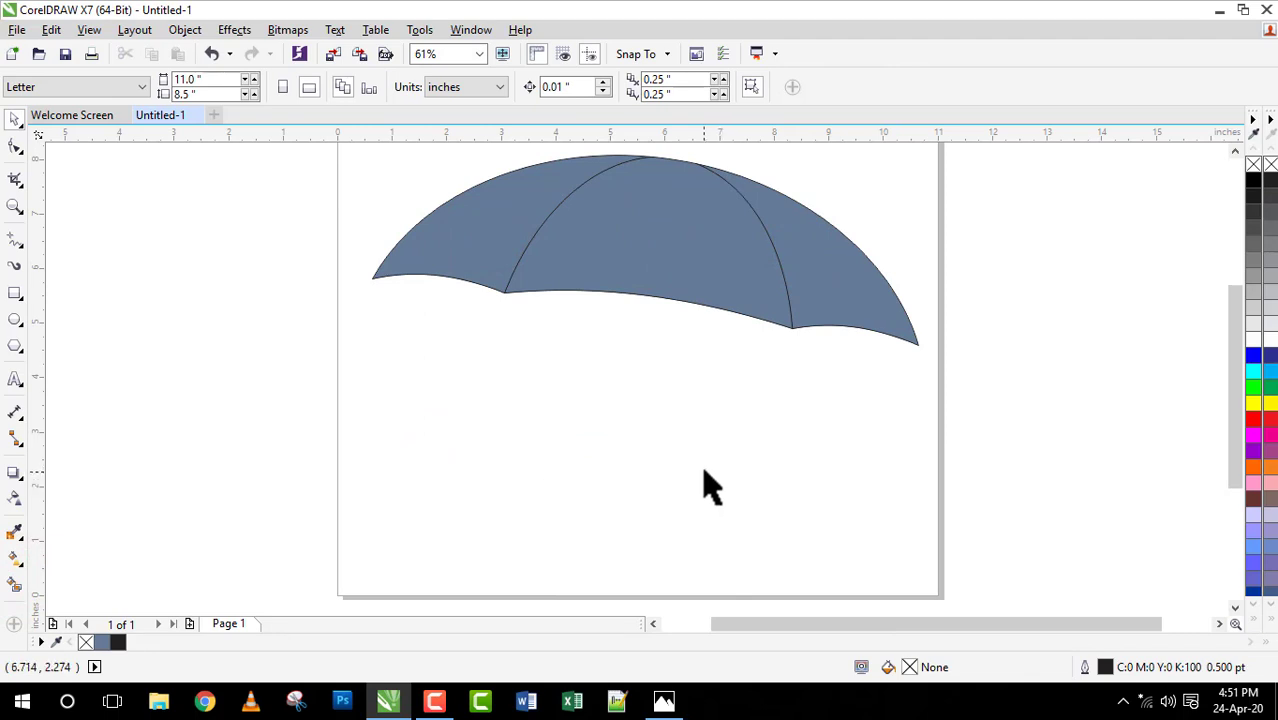
Step: Apply a linear fountain fill to the left canopy panel from its lower tip to the canopy's peak, ending in blue
{"action": "scroll", "coordinate": [708, 488], "scroll_direction": "down", "scroll_amount": 1}
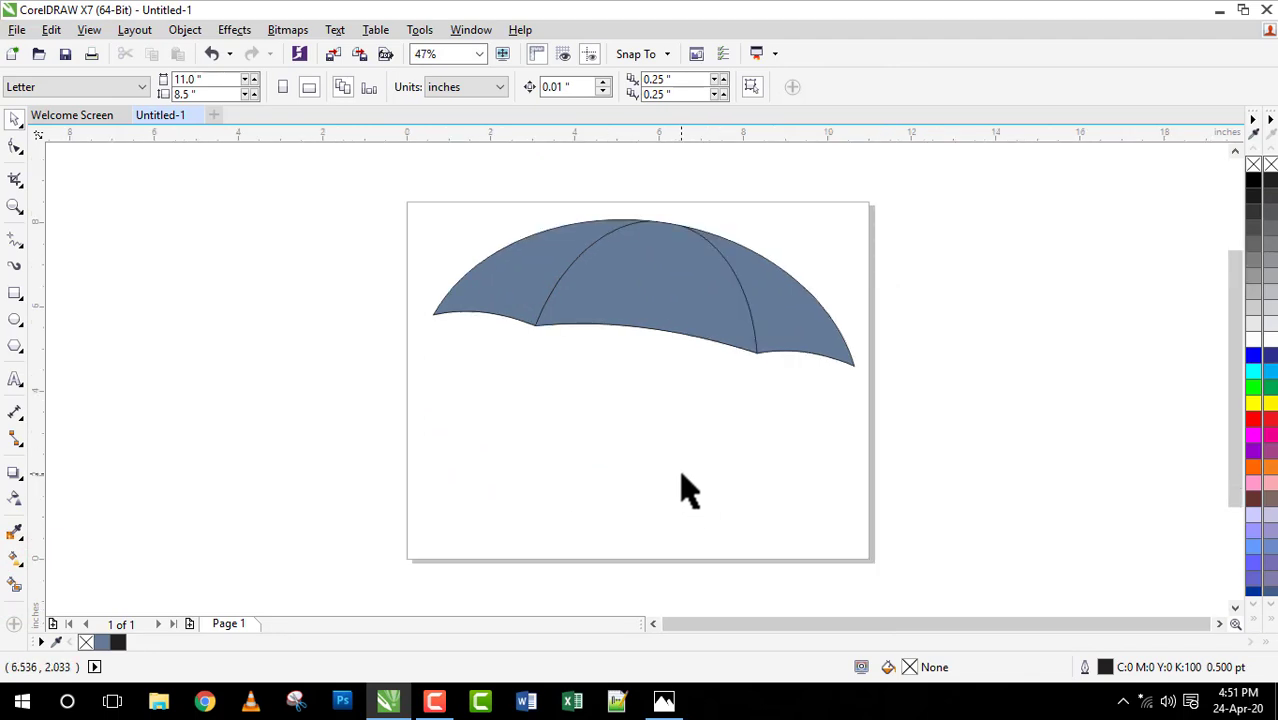
{"action": "key", "text": "z"}
{"action": "left_click_drag", "start_coordinate": [633, 200], "coordinate": [747, 277]}
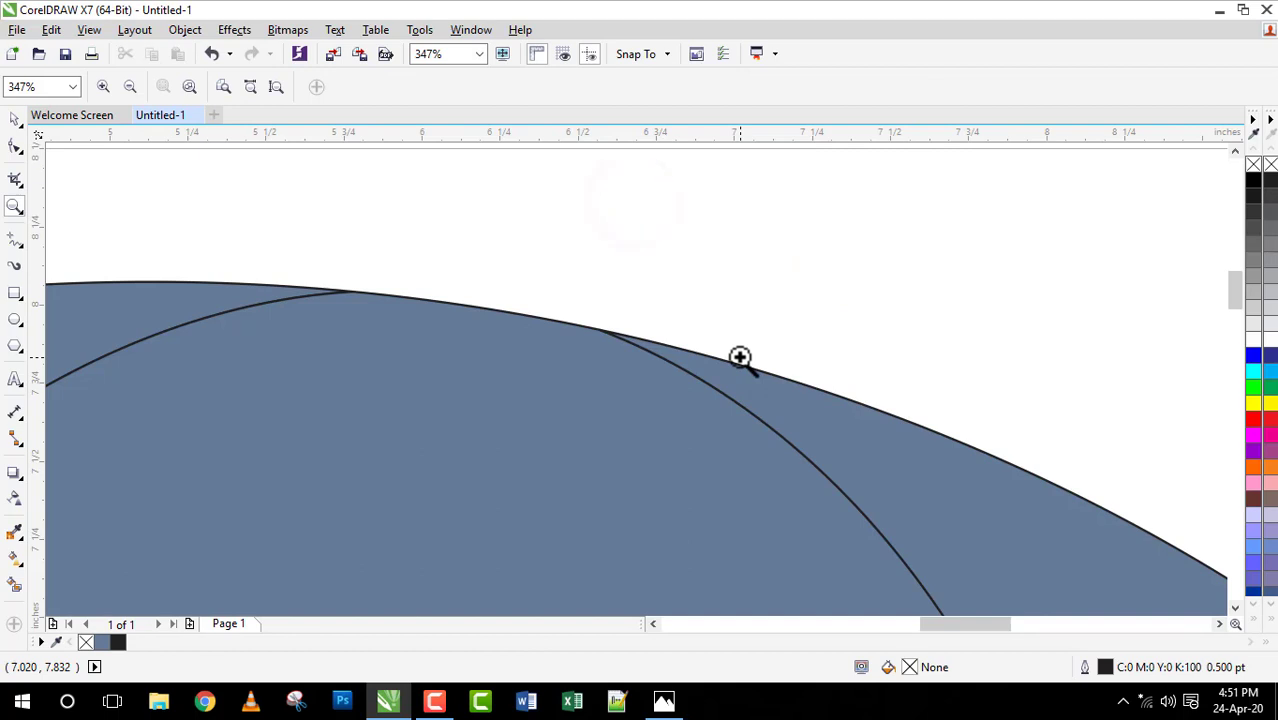
{"action": "scroll", "coordinate": [740, 357], "scroll_direction": "down", "scroll_amount": 8}
{"action": "scroll", "coordinate": [742, 360], "scroll_direction": "up", "scroll_amount": 4}
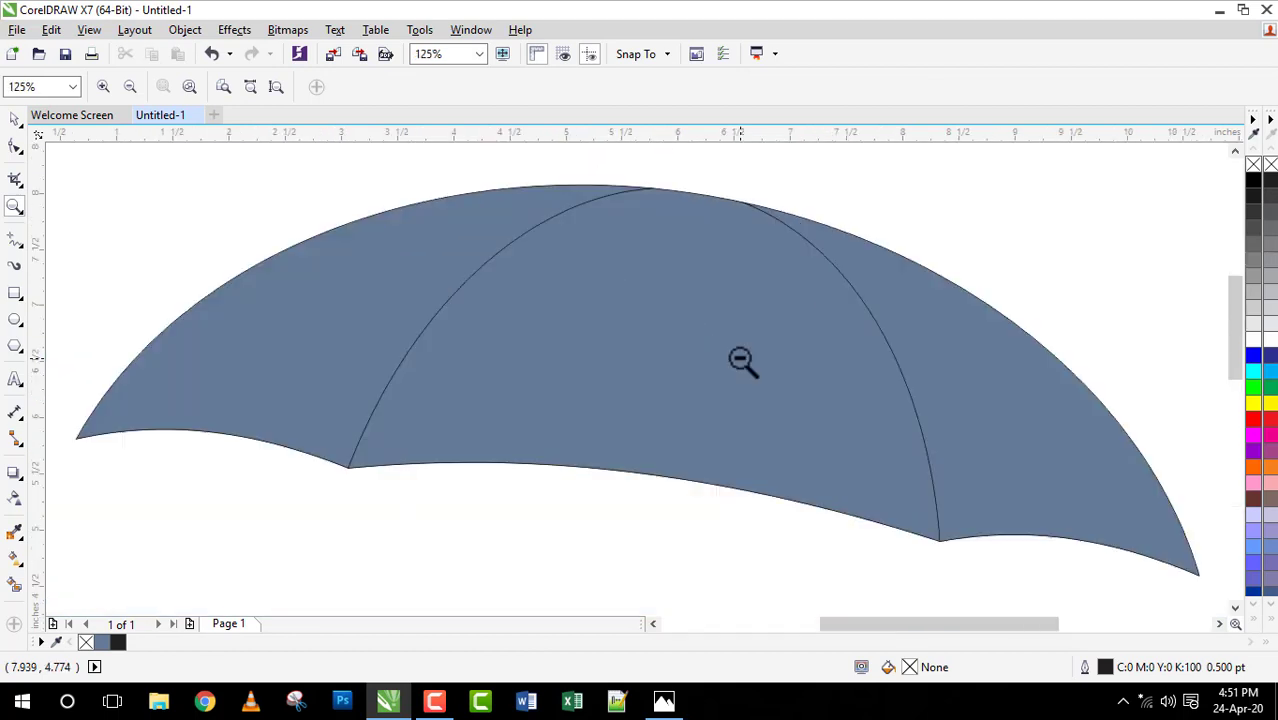
{"action": "left_click", "coordinate": [14, 558]}
{"action": "left_click", "coordinate": [77, 434]}
{"action": "left_click", "coordinate": [386, 283]}
{"action": "left_click_drag", "start_coordinate": [84, 432], "coordinate": [633, 187]}
{"action": "left_click", "coordinate": [1256, 352]}
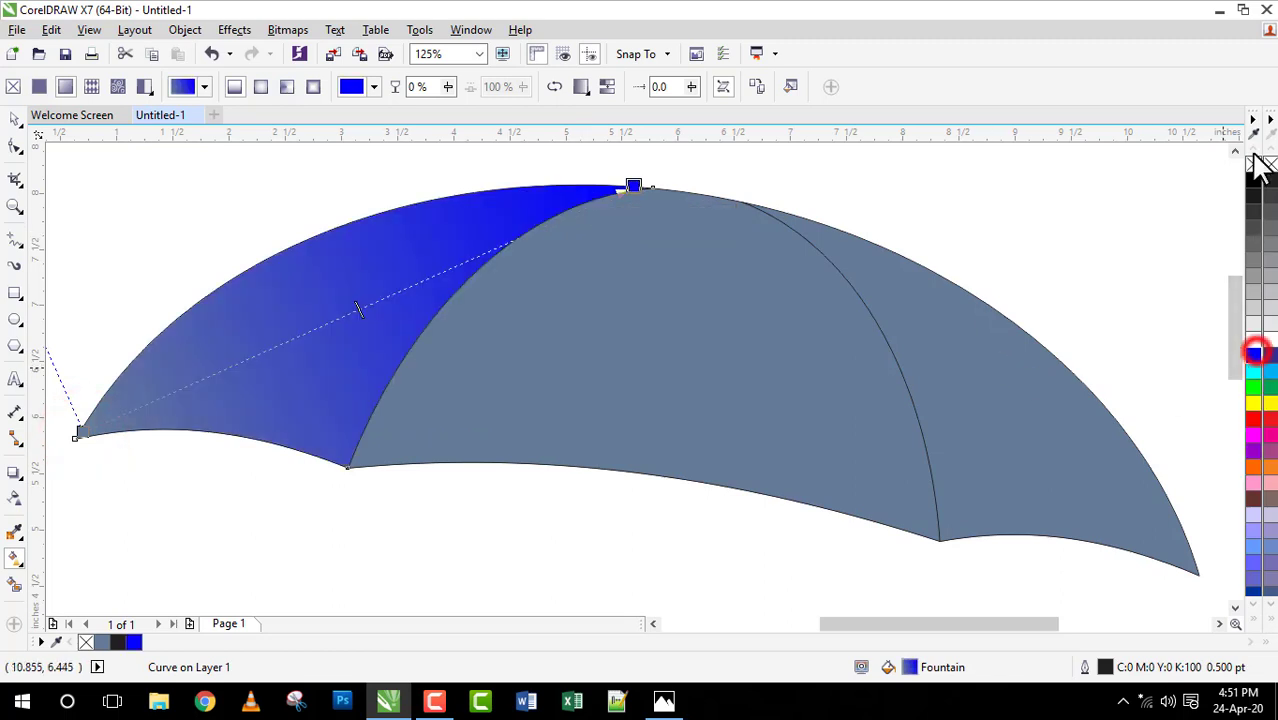
Step: Make the left panel's gradient start black and move its start point outward beyond the lower tip
{"action": "left_click_drag", "start_coordinate": [1254, 180], "coordinate": [80, 434]}
{"action": "left_click", "coordinate": [79, 434]}
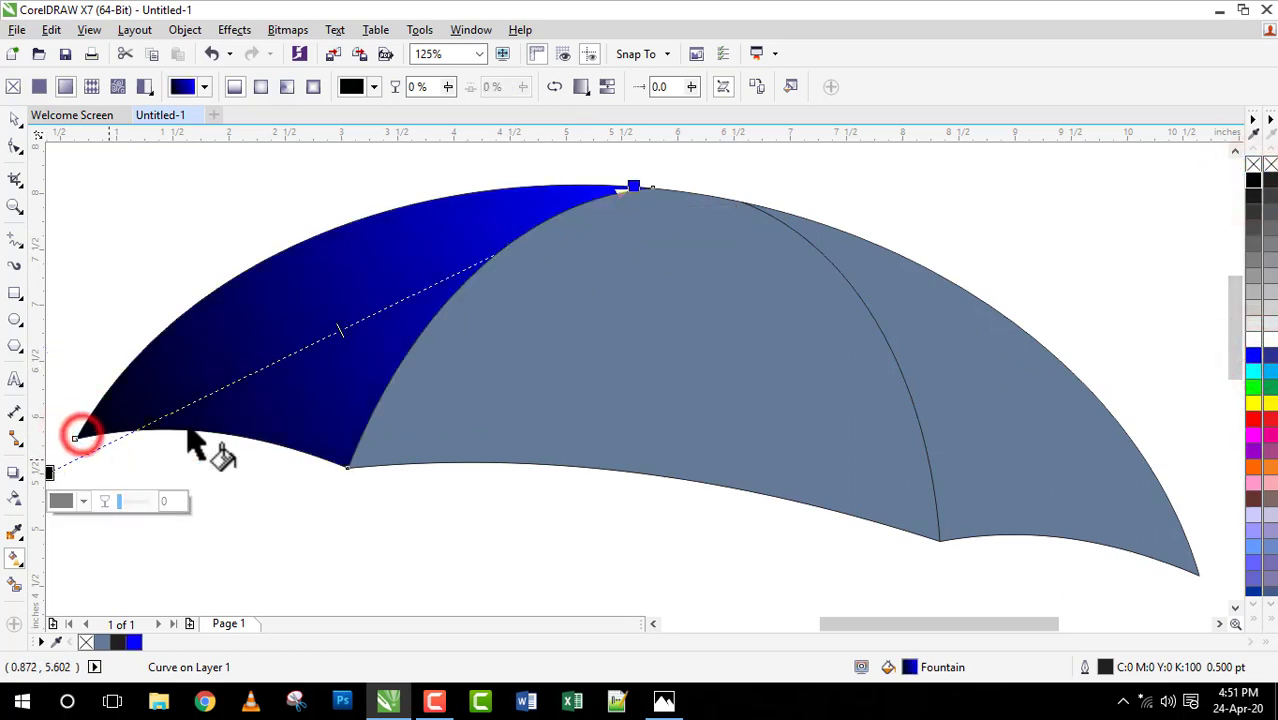
{"action": "scroll", "coordinate": [520, 312], "scroll_direction": "down", "scroll_amount": 4}
{"action": "left_click_drag", "start_coordinate": [420, 325], "coordinate": [391, 329]}
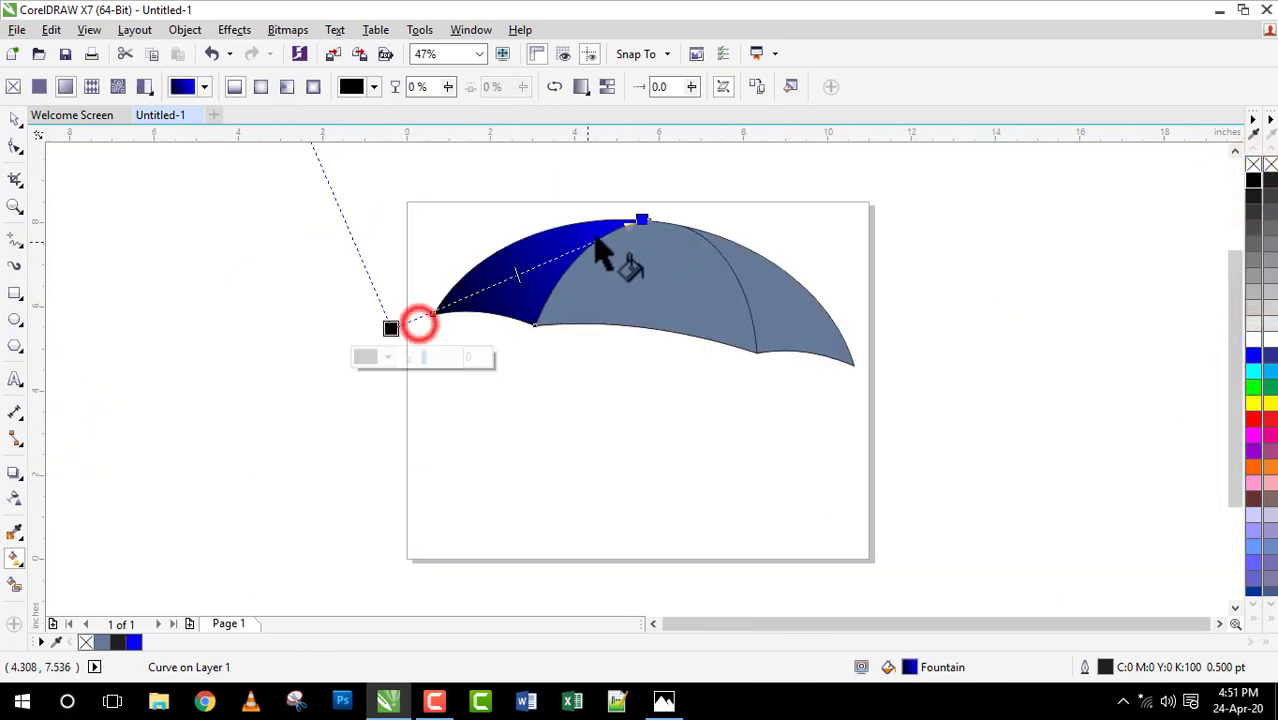
{"action": "left_click", "coordinate": [643, 214]}
Step: Give the middle panel a linear fountain fill with black ends and blue in the centre, extending both end points past its edges
{"action": "left_click", "coordinate": [632, 277]}
{"action": "mouse_move", "coordinate": [564, 263]}
{"action": "left_mouse_down"}
{"action": "mouse_move", "coordinate": [740, 330]}
{"action": "mouse_move", "coordinate": [757, 305]}
{"action": "mouse_move", "coordinate": [566, 263]}
{"action": "mouse_move", "coordinate": [553, 272]}
{"action": "left_mouse_up"}
{"action": "left_click", "coordinate": [1254, 180]}
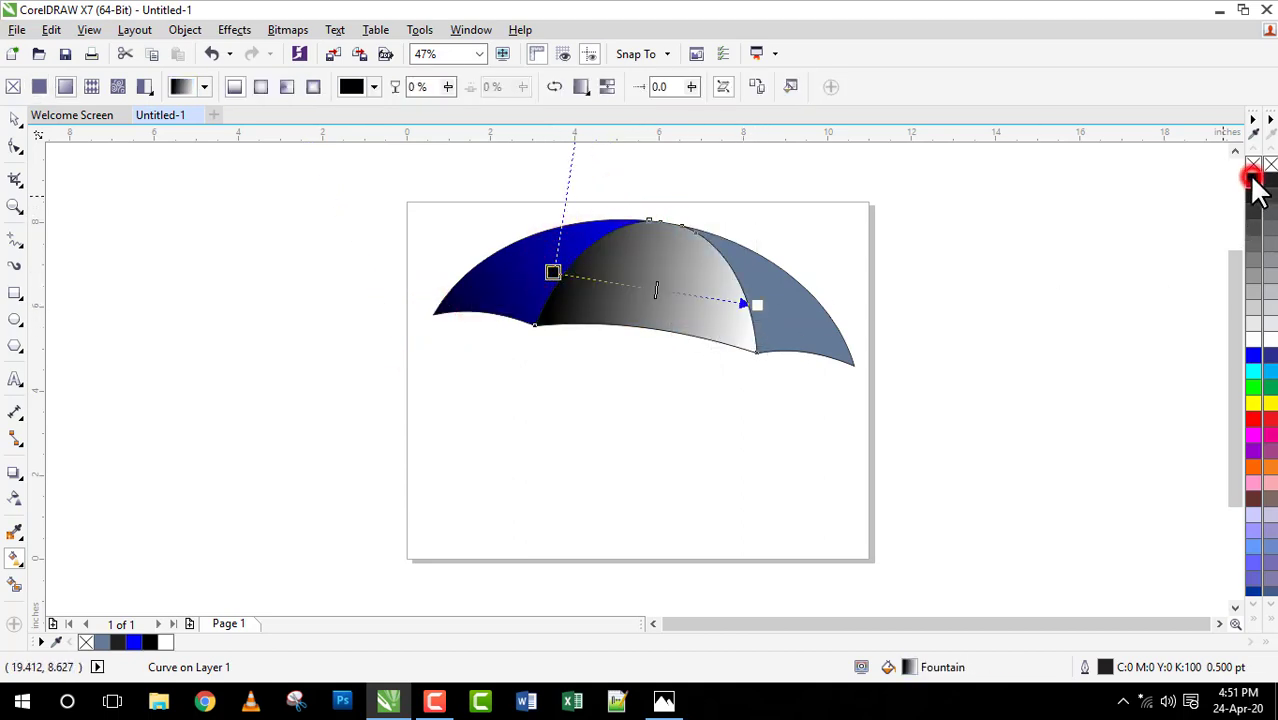
{"action": "left_click_drag", "start_coordinate": [1254, 180], "coordinate": [757, 304]}
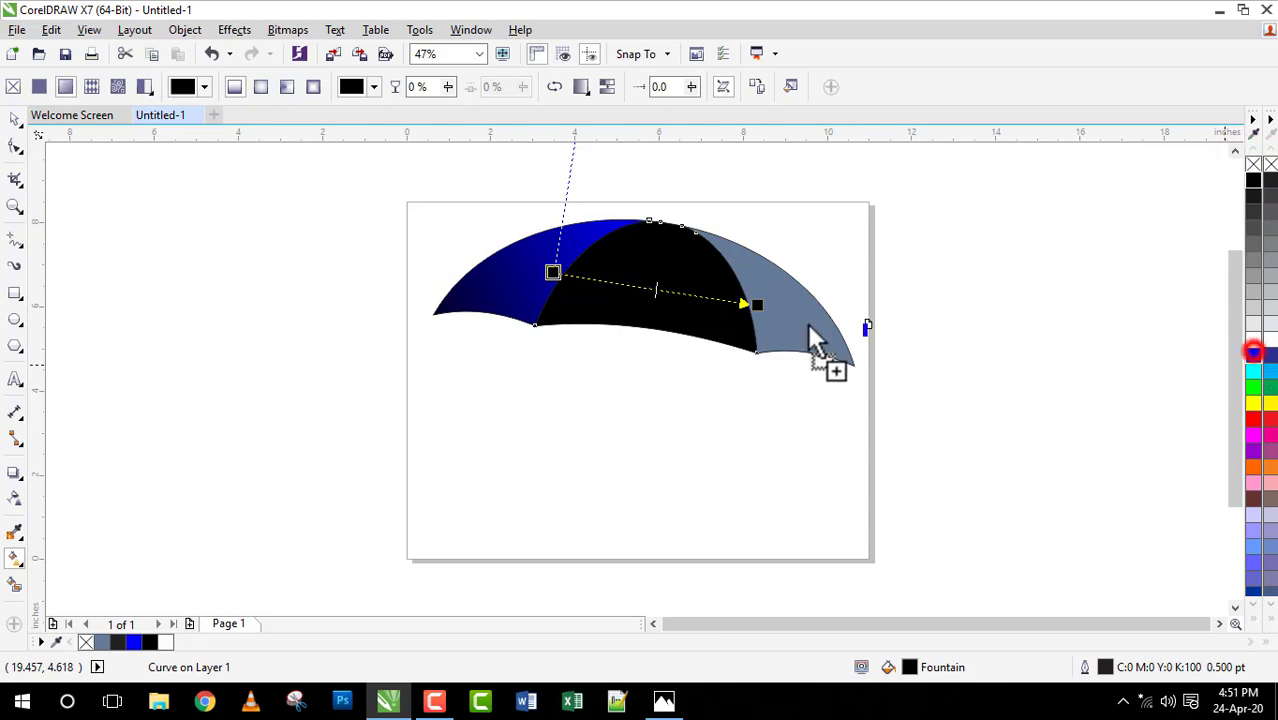
{"action": "left_click_drag", "start_coordinate": [670, 293], "coordinate": [666, 290]}
{"action": "left_click_drag", "start_coordinate": [757, 305], "coordinate": [796, 311]}
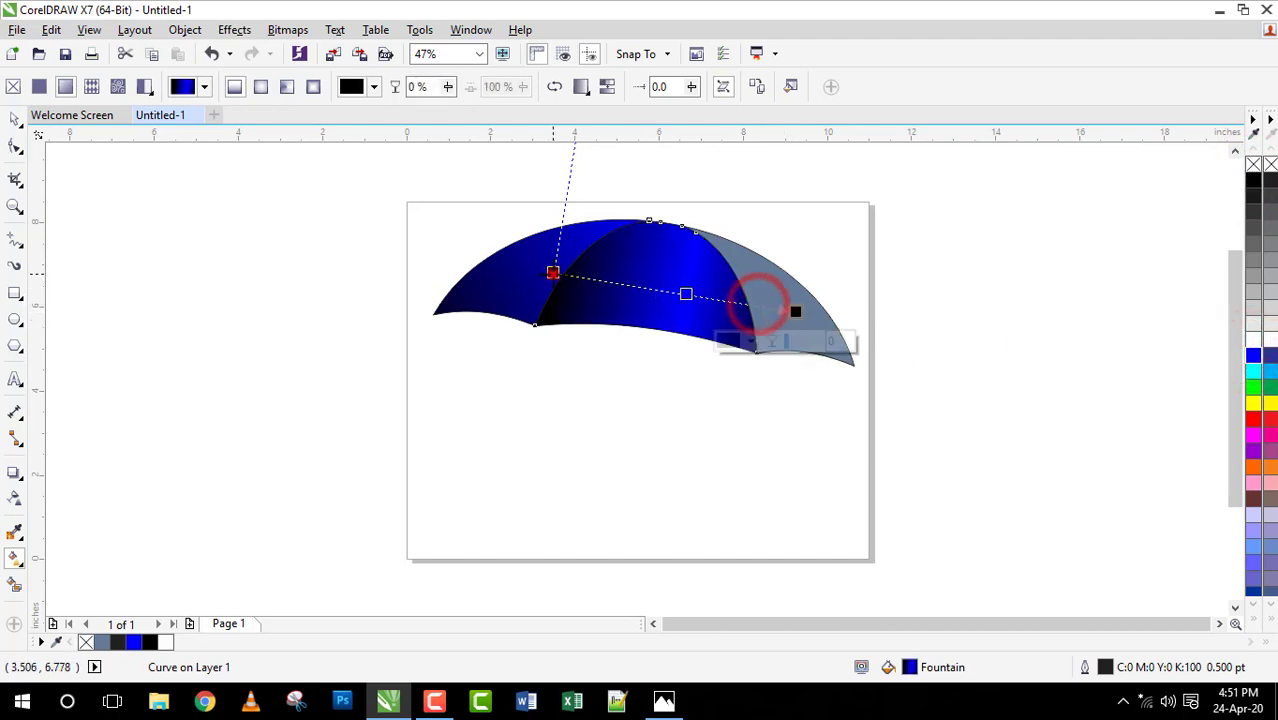
{"action": "left_click_drag", "start_coordinate": [553, 272], "coordinate": [515, 273]}
{"action": "left_click_drag", "start_coordinate": [675, 298], "coordinate": [663, 297]}
Step: Fill the right panel with a linear gradient from its upper corner to its lower tip, black at both ends and blue midway
{"action": "left_click", "coordinate": [806, 334]}
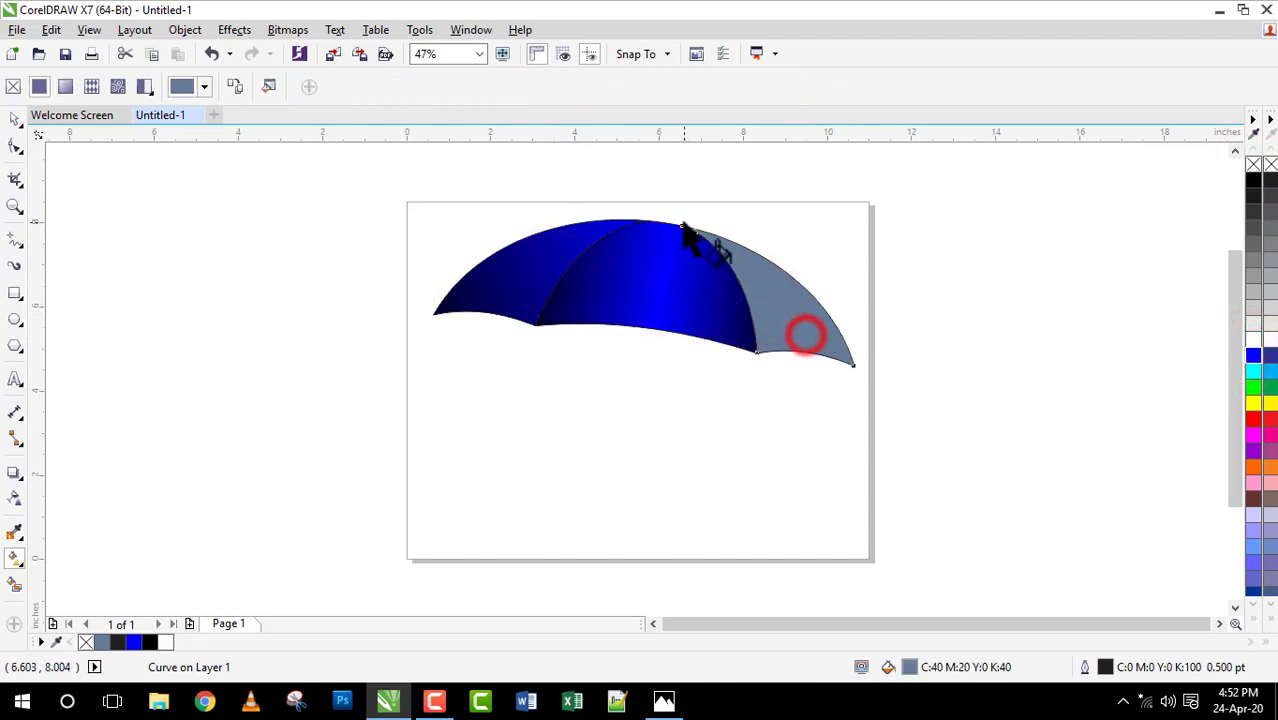
{"action": "left_click_drag", "start_coordinate": [683, 224], "coordinate": [852, 359]}
{"action": "left_click", "coordinate": [1254, 180]}
{"action": "left_click_drag", "start_coordinate": [1254, 180], "coordinate": [682, 225]}
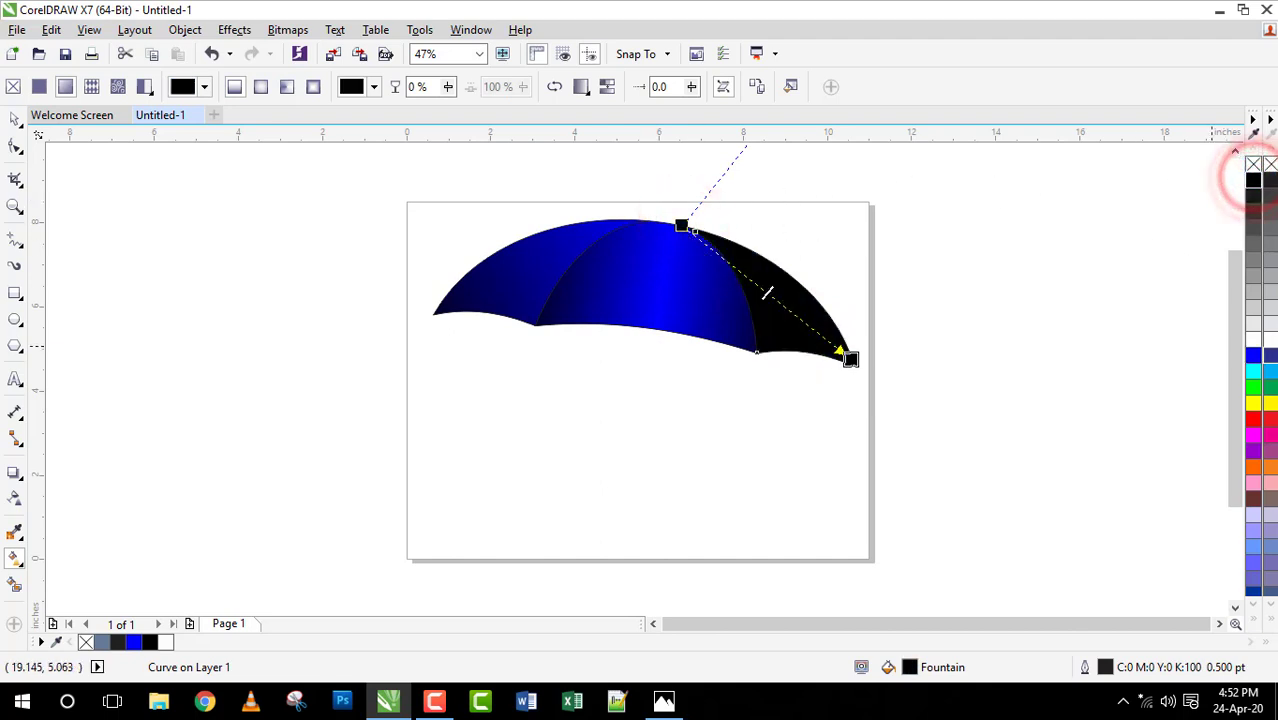
{"action": "left_click_drag", "start_coordinate": [781, 307], "coordinate": [779, 301]}
{"action": "key", "text": "ctrl+z"}
{"action": "left_click_drag", "start_coordinate": [1253, 355], "coordinate": [775, 298]}
Step: Move both black end points of the right panel's gradient outward beyond the panel's corners
{"action": "left_click", "coordinate": [849, 355]}
{"action": "left_click_drag", "start_coordinate": [850, 358], "coordinate": [866, 381]}
{"action": "left_click_drag", "start_coordinate": [681, 225], "coordinate": [661, 209]}
{"action": "left_click", "coordinate": [768, 302]}
{"action": "left_click", "coordinate": [867, 382]}
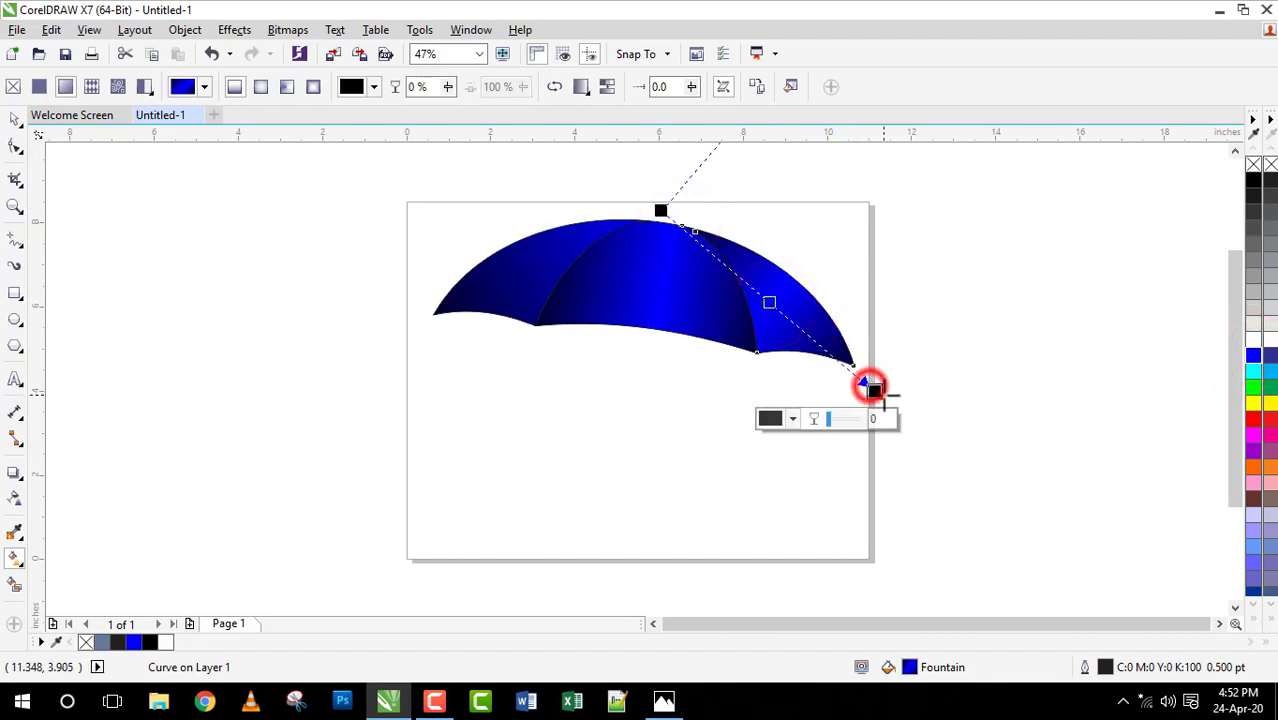
Step: Draw a short straight line about 0.06 in wide and 0.07 in high at the canopy's left tip
{"action": "key", "text": "space"}
{"action": "left_click", "coordinate": [984, 365]}
{"action": "key", "text": "z"}
{"action": "left_click_drag", "start_coordinate": [391, 286], "coordinate": [499, 360]}
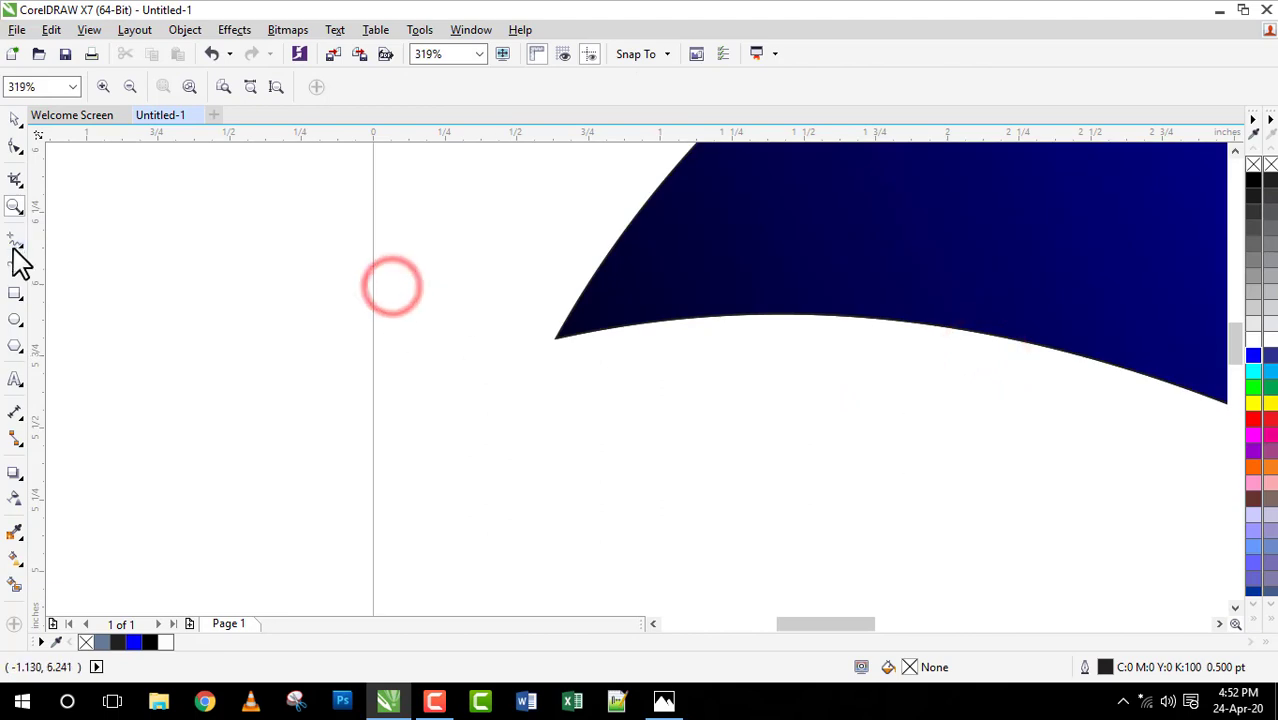
{"action": "left_click", "coordinate": [13, 240]}
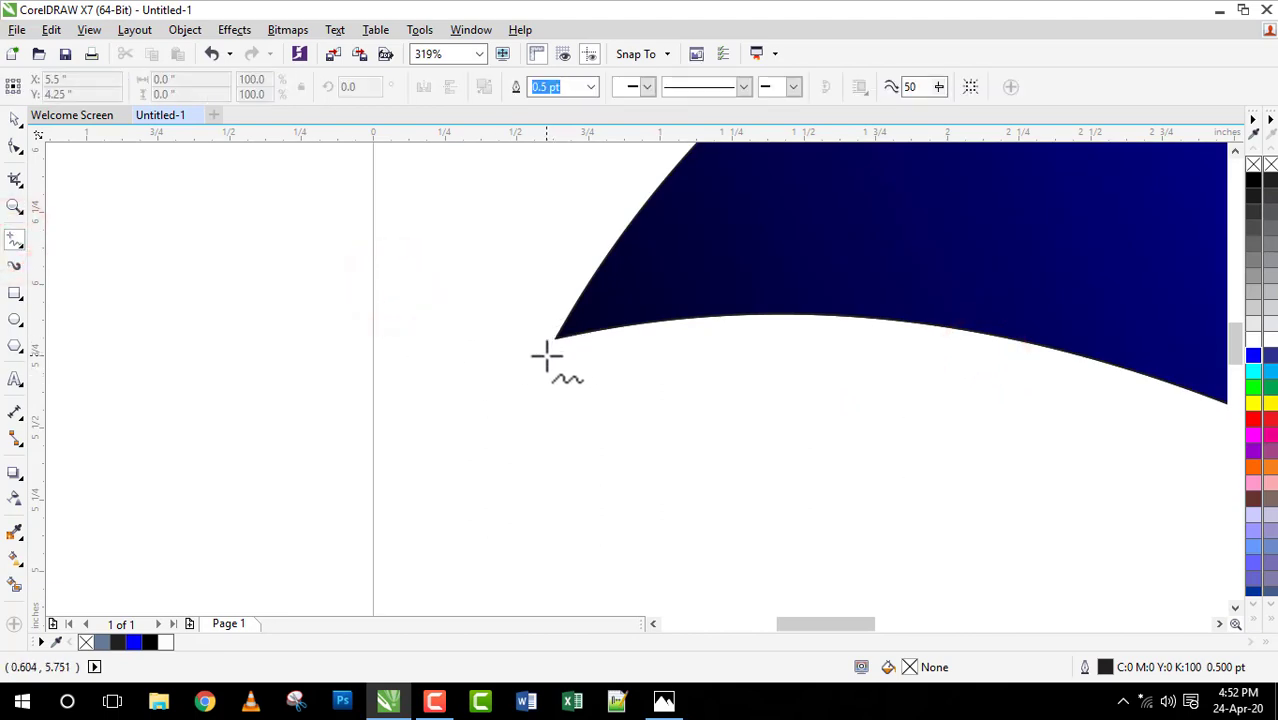
{"action": "left_click", "coordinate": [546, 355]}
{"action": "left_click", "coordinate": [562, 337]}
{"action": "key", "text": "space"}
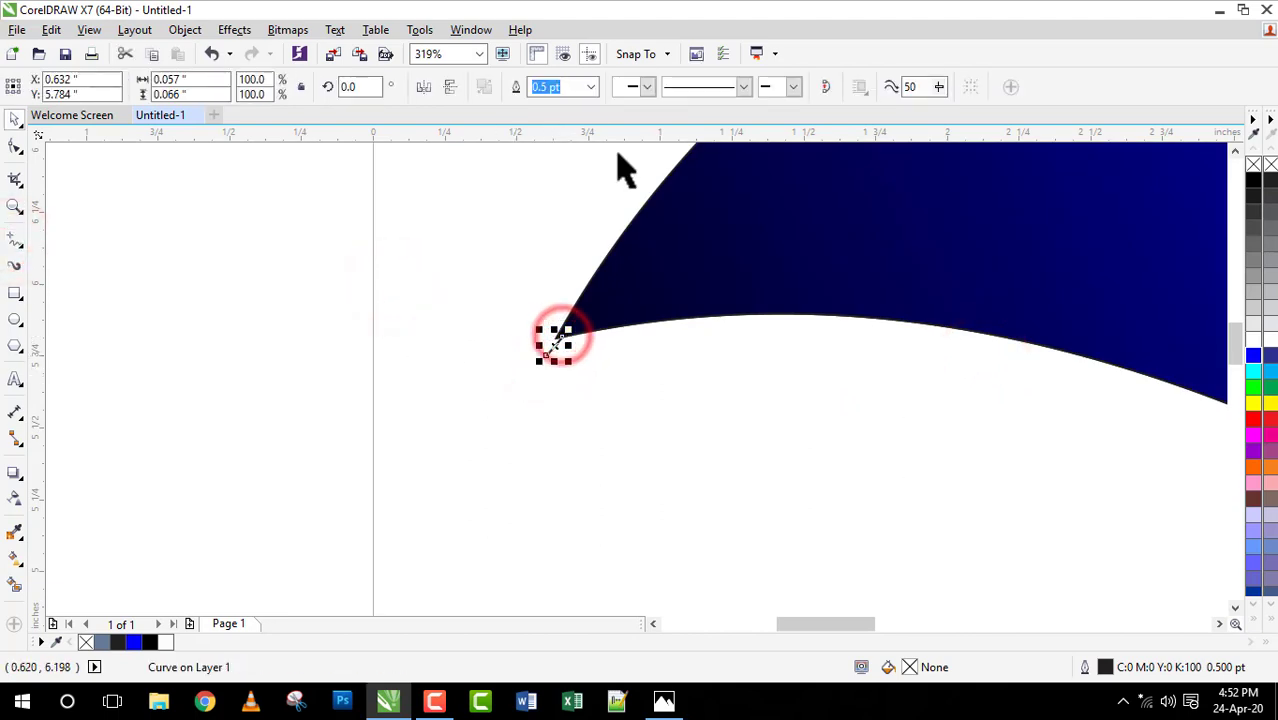
Step: Set the short line's outline width to 1.0 pt and give it a round dot as its end arrowhead
{"action": "left_click", "coordinate": [596, 87]}
{"action": "left_click", "coordinate": [545, 162]}
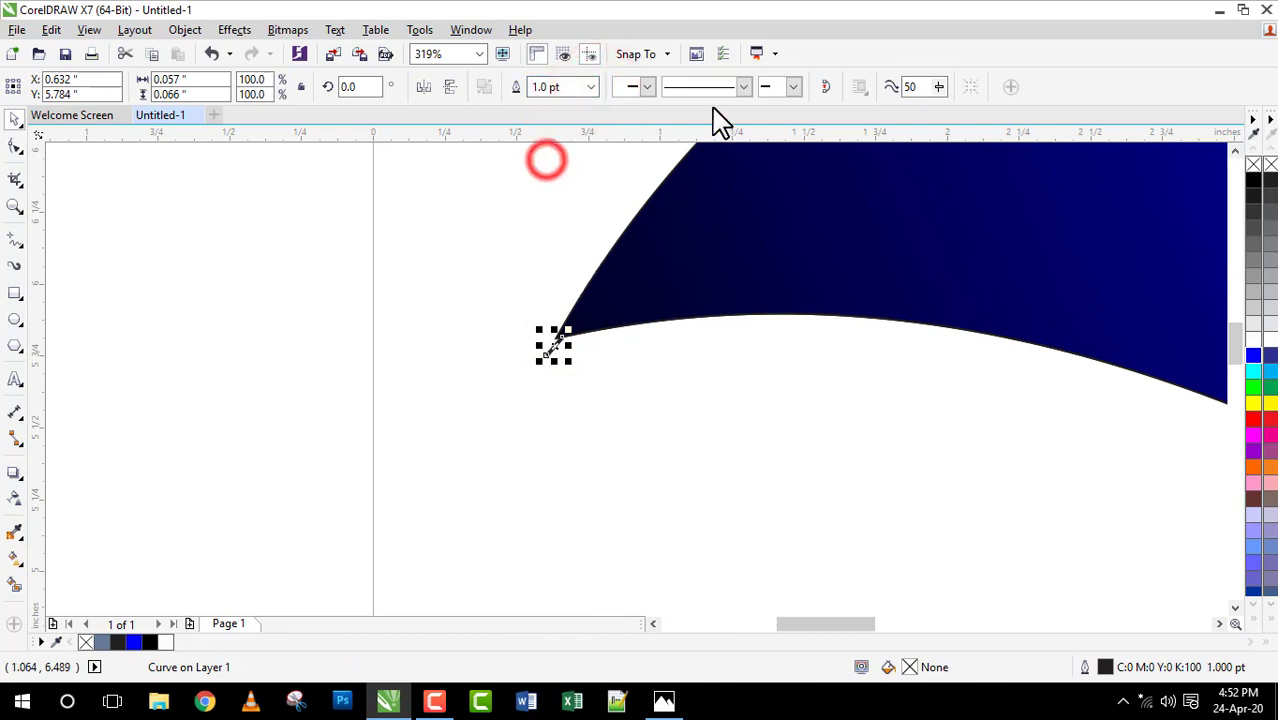
{"action": "left_click", "coordinate": [793, 87]}
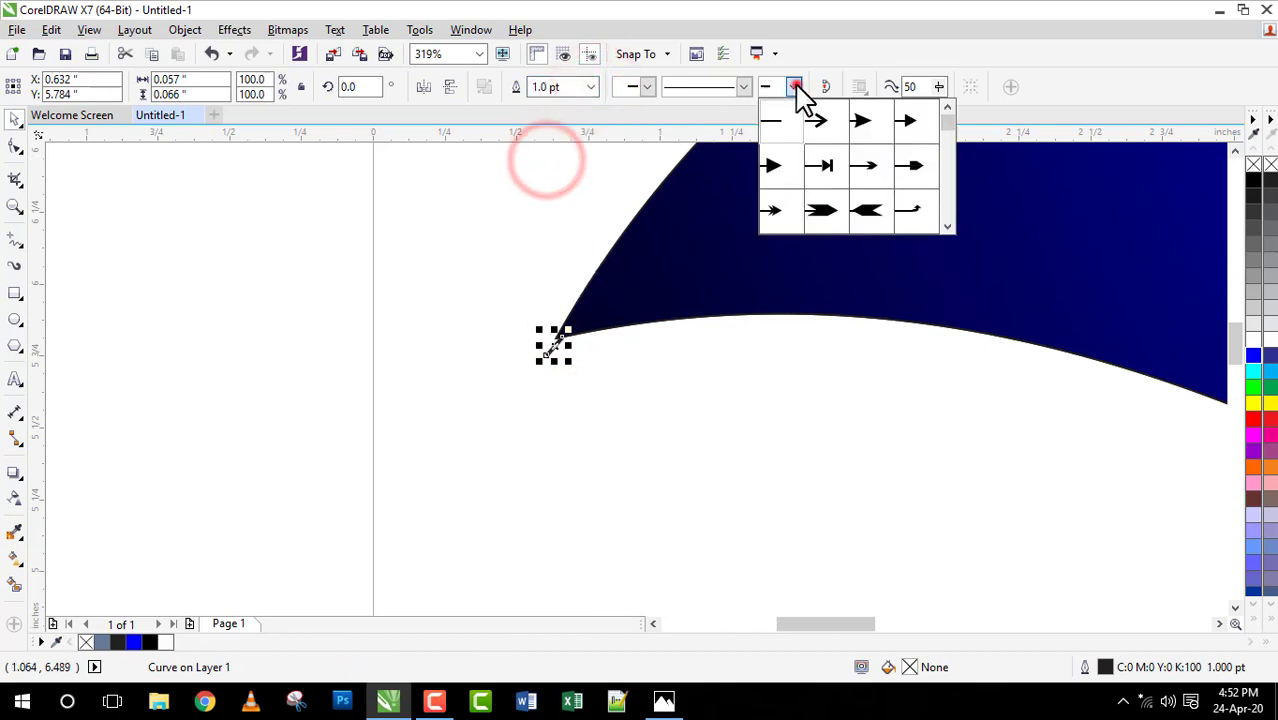
{"action": "left_click", "coordinate": [946, 135]}
{"action": "left_click", "coordinate": [827, 167]}
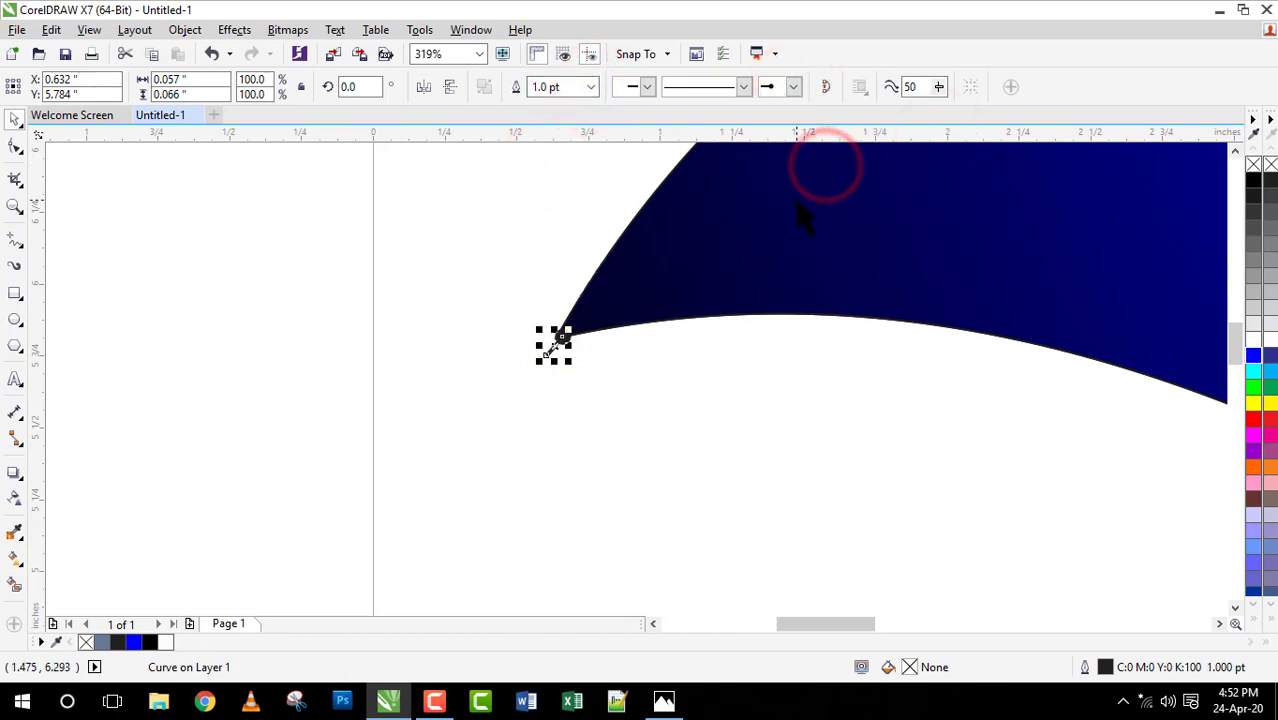
Step: Mirror the dotted line vertically and horizontally so the dot faces away from the canopy, and nudge it slightly left
{"action": "left_click", "coordinate": [449, 92]}
{"action": "left_click", "coordinate": [421, 87]}
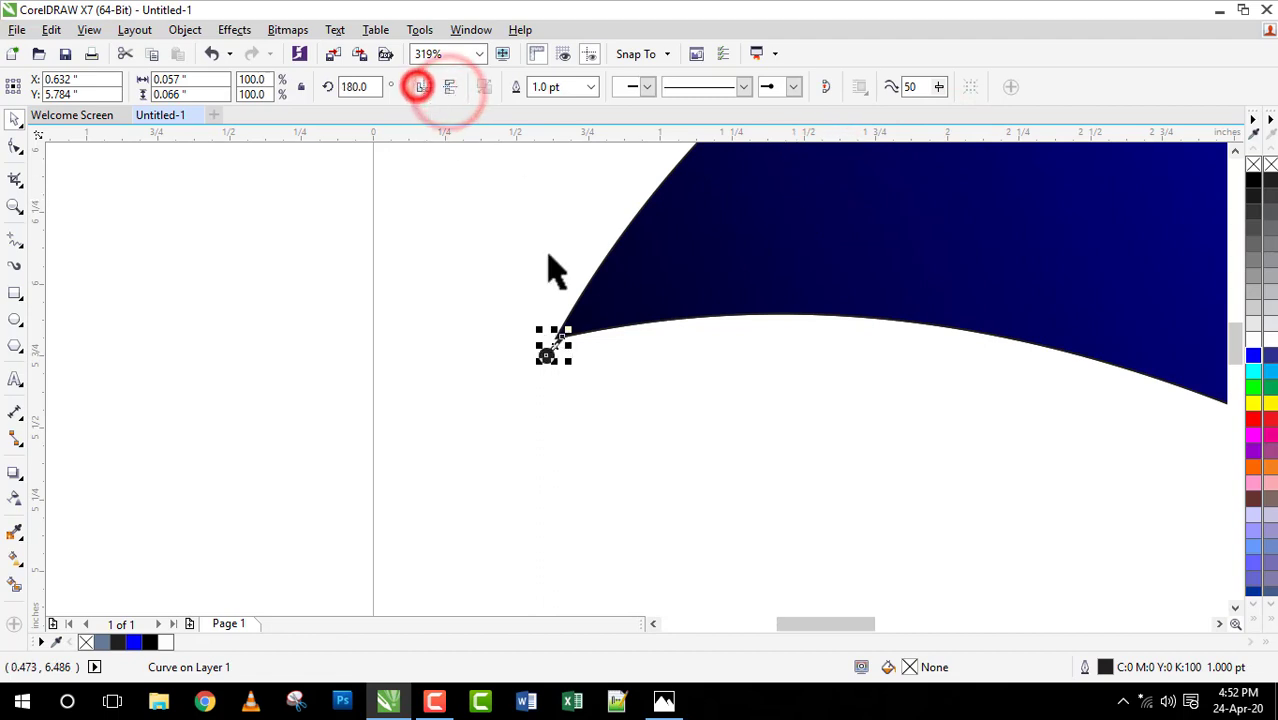
{"action": "left_click", "coordinate": [679, 440]}
{"action": "left_click", "coordinate": [548, 358]}
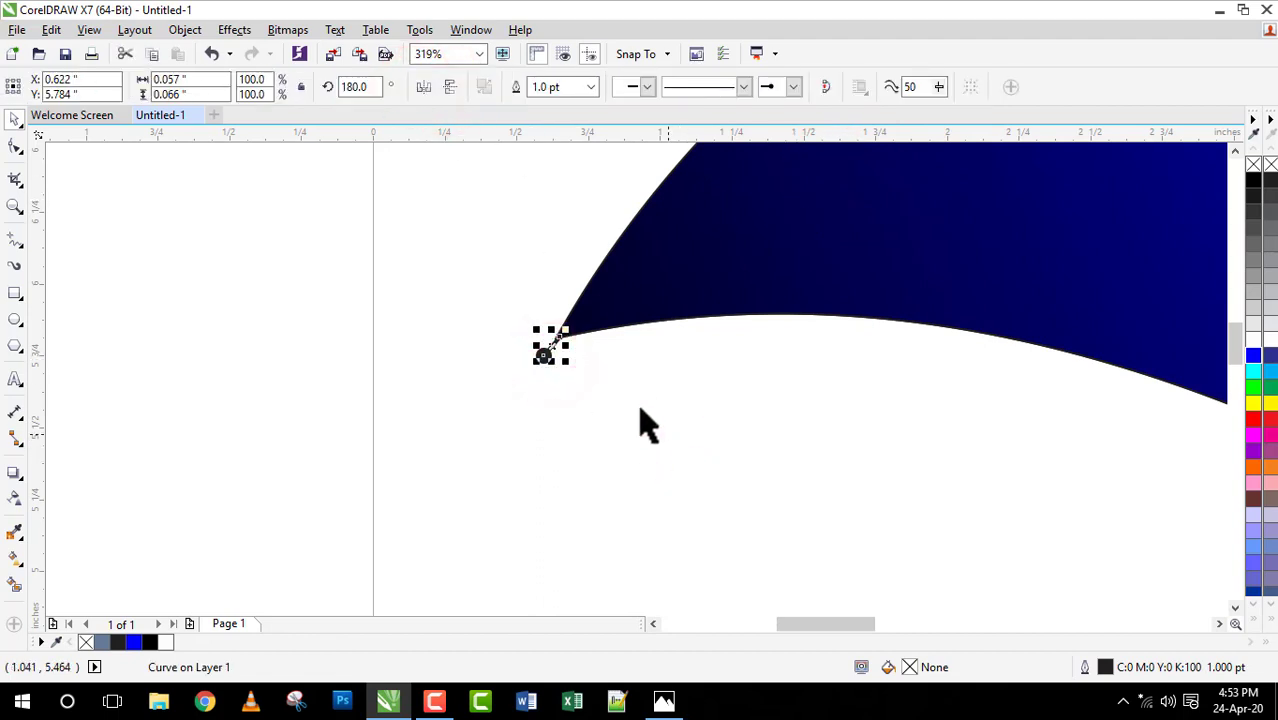
Step: Colour the dotted line's outline black and nudge it to line up with the canopy's left corner
{"action": "key", "text": "F2"}
{"action": "left_click_drag", "start_coordinate": [508, 308], "coordinate": [596, 410]}
{"action": "left_click", "coordinate": [668, 470]}
{"action": "left_click", "coordinate": [608, 377]}
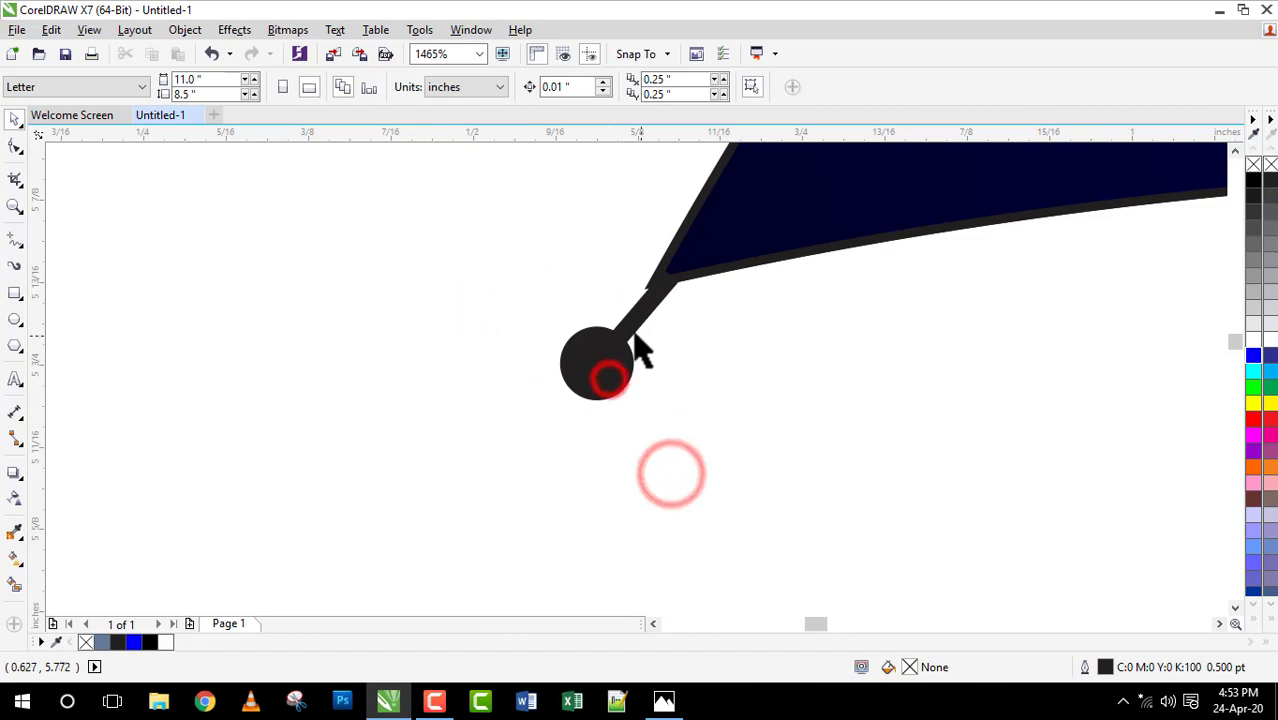
{"action": "left_click", "coordinate": [620, 332]}
{"action": "key", "text": "Up"}
{"action": "key", "text": "Up"}
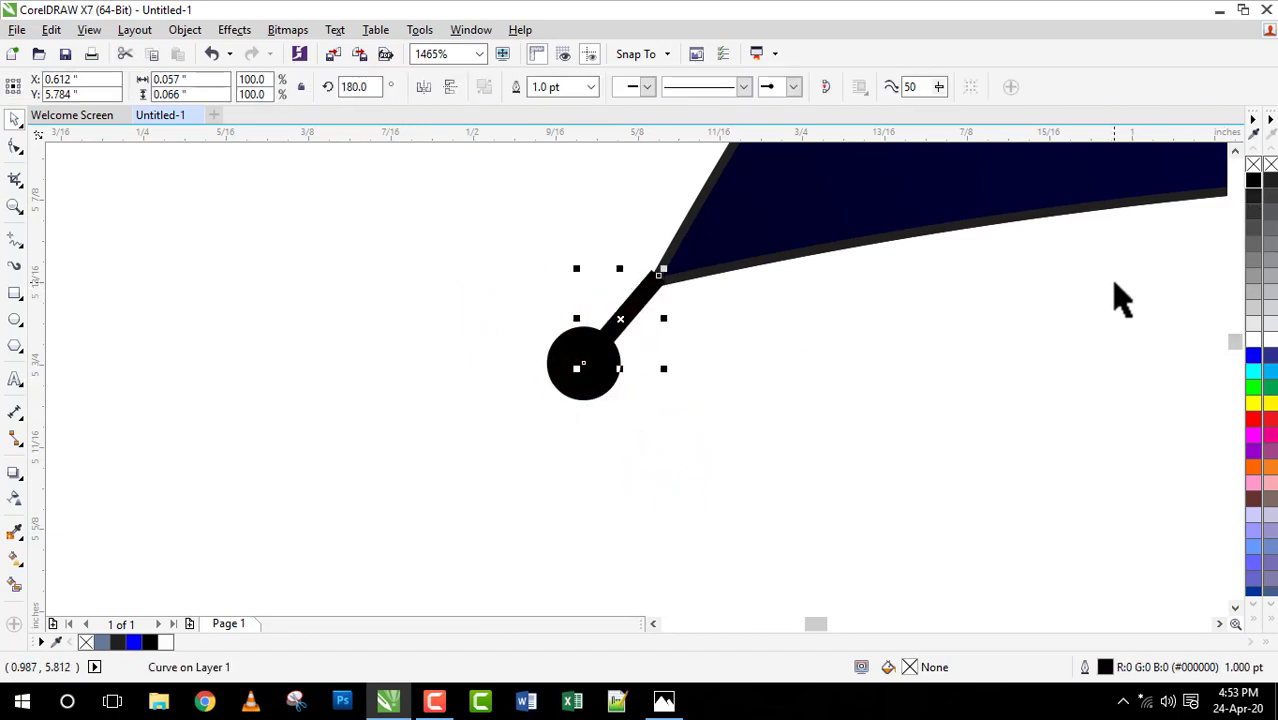
{"action": "left_click", "coordinate": [1030, 421]}
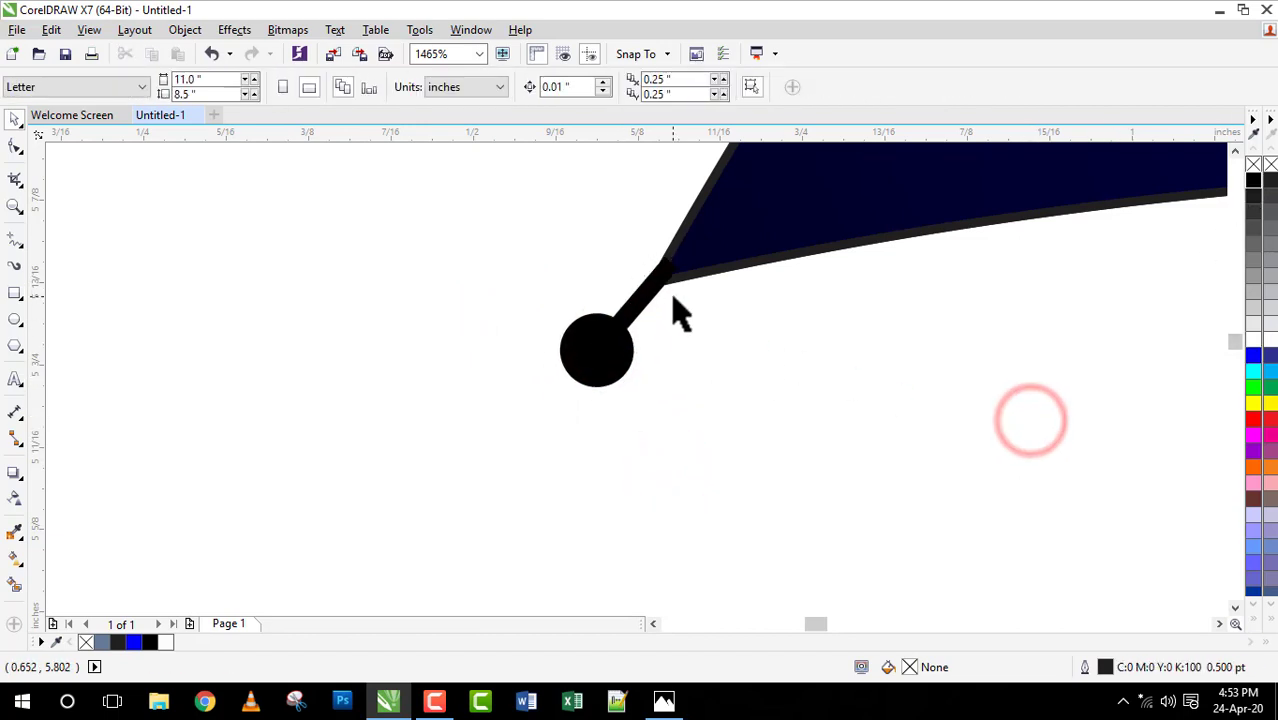
{"action": "left_click", "coordinate": [640, 297]}
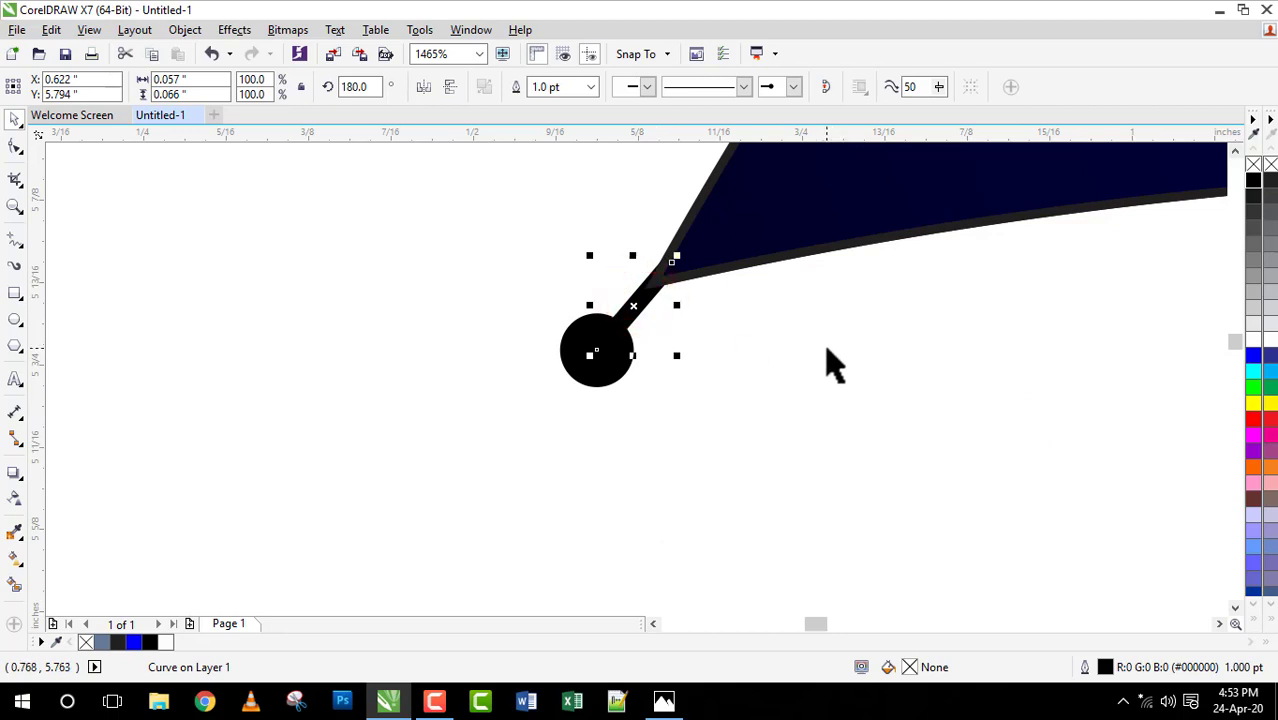
{"action": "key", "text": "shift+F4"}
{"action": "left_click", "coordinate": [727, 434]}
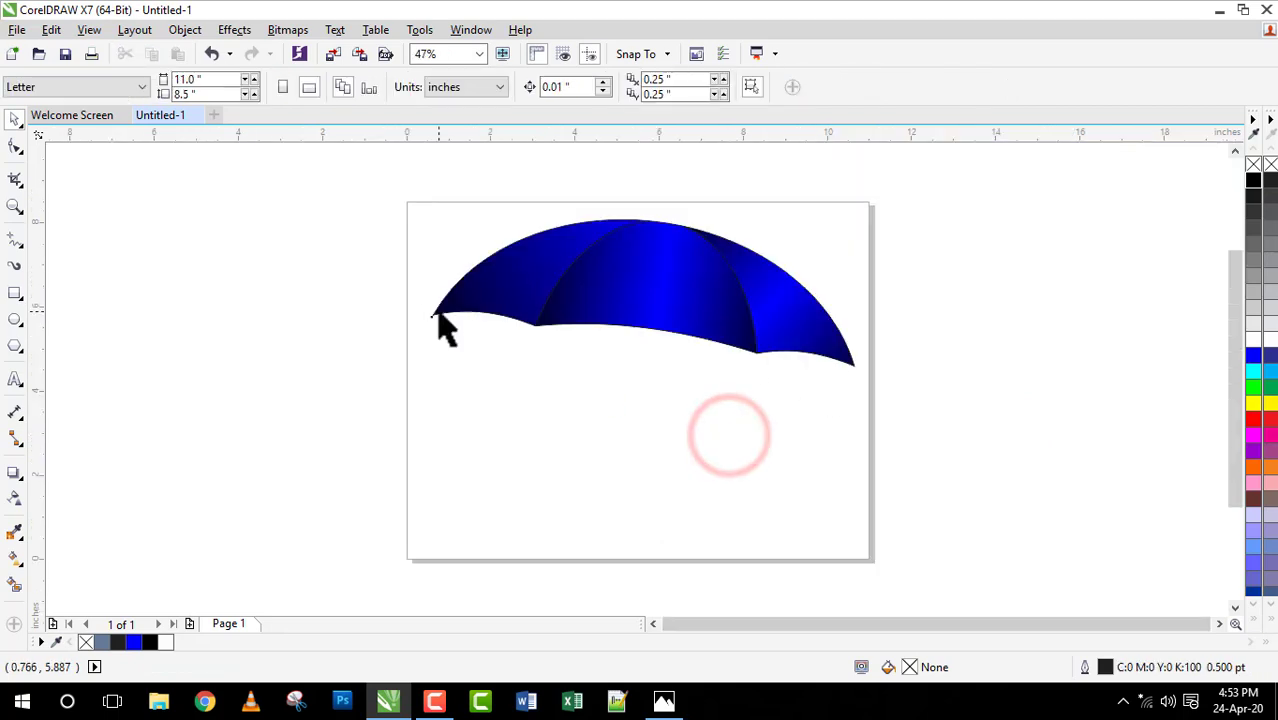
Step: Copy the dotted rib tip from the canopy's left corner to the corner between the first and second panels
{"action": "key", "text": "z"}
{"action": "left_click_drag", "start_coordinate": [410, 293], "coordinate": [568, 382]}
{"action": "key", "text": "space"}
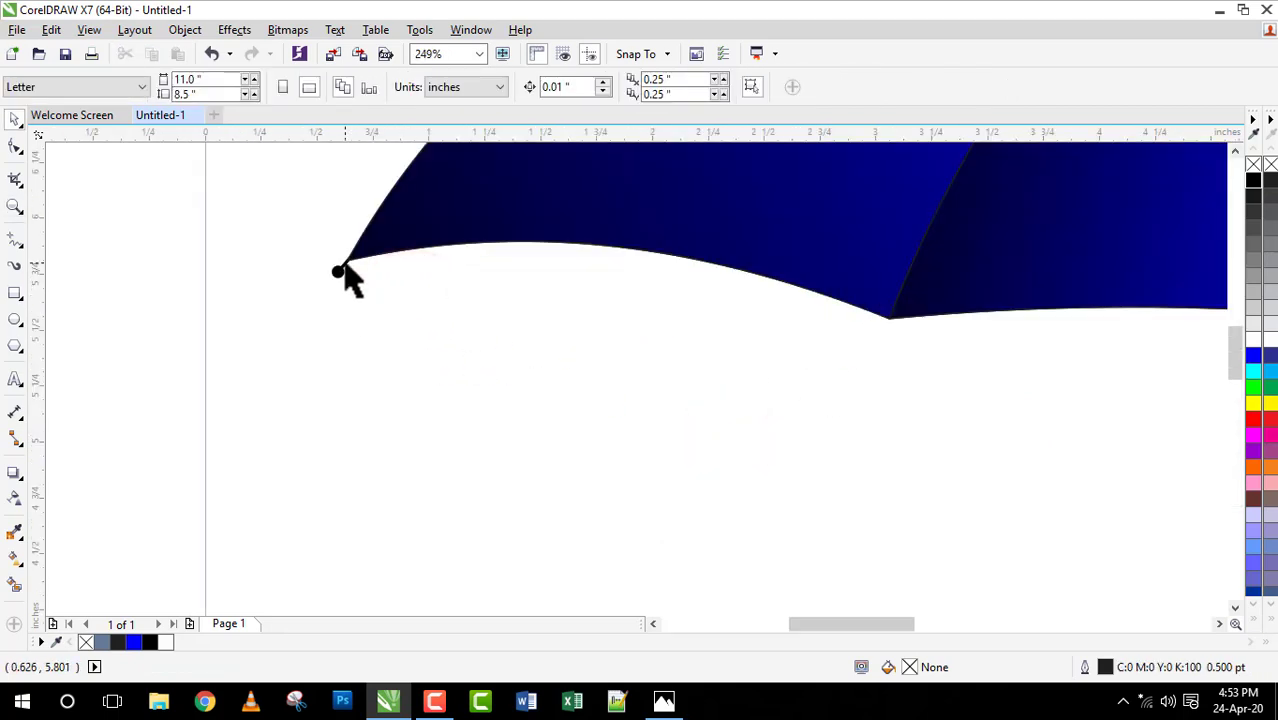
{"action": "left_click", "coordinate": [341, 271]}
Step: Rotate the second rib tip to about 199.4° so it follows the seam between the first and second panels
{"action": "key", "text": "z"}
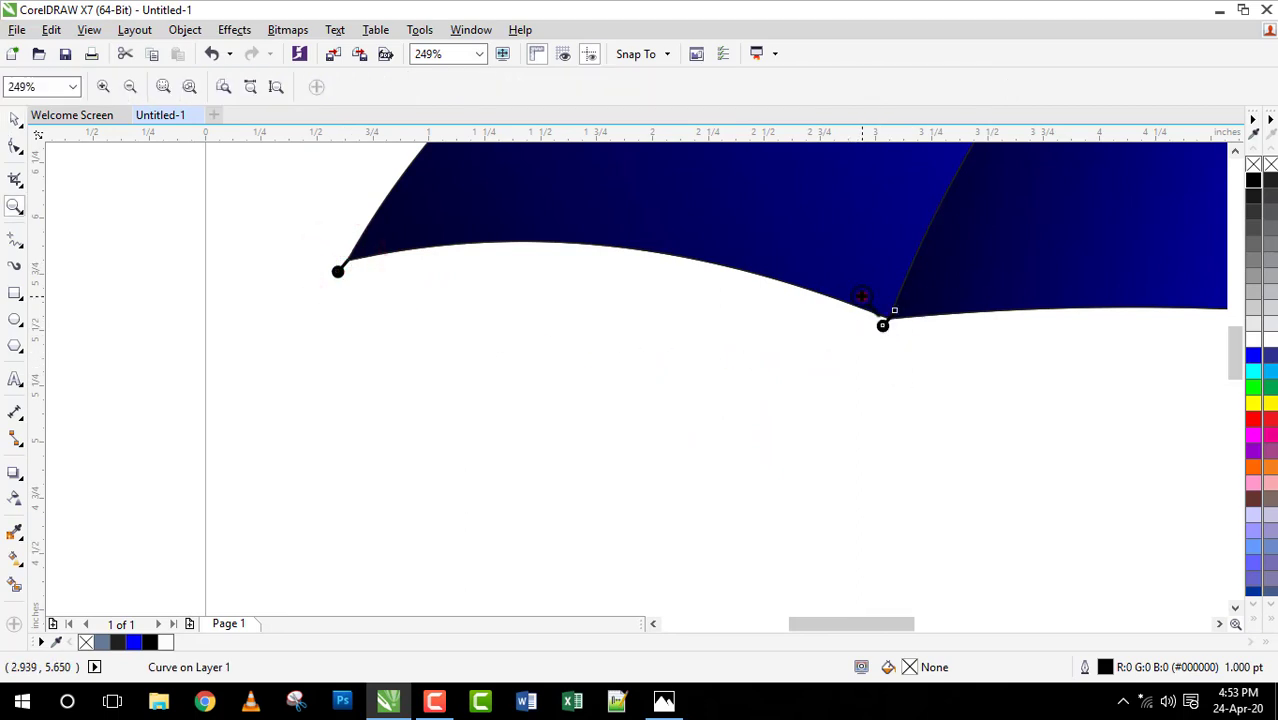
{"action": "left_click", "coordinate": [861, 296]}
{"action": "key", "text": "space"}
{"action": "left_click", "coordinate": [515, 330]}
{"action": "left_click", "coordinate": [520, 330]}
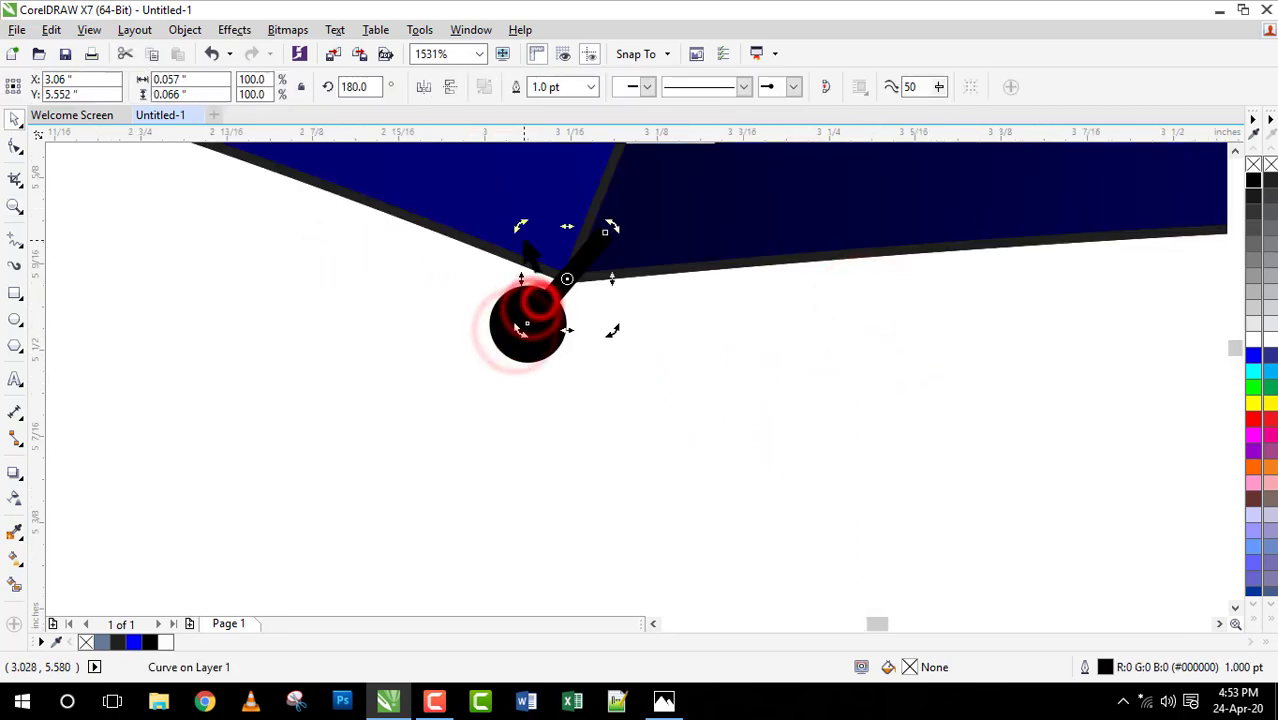
{"action": "left_click_drag", "start_coordinate": [520, 226], "coordinate": [521, 257]}
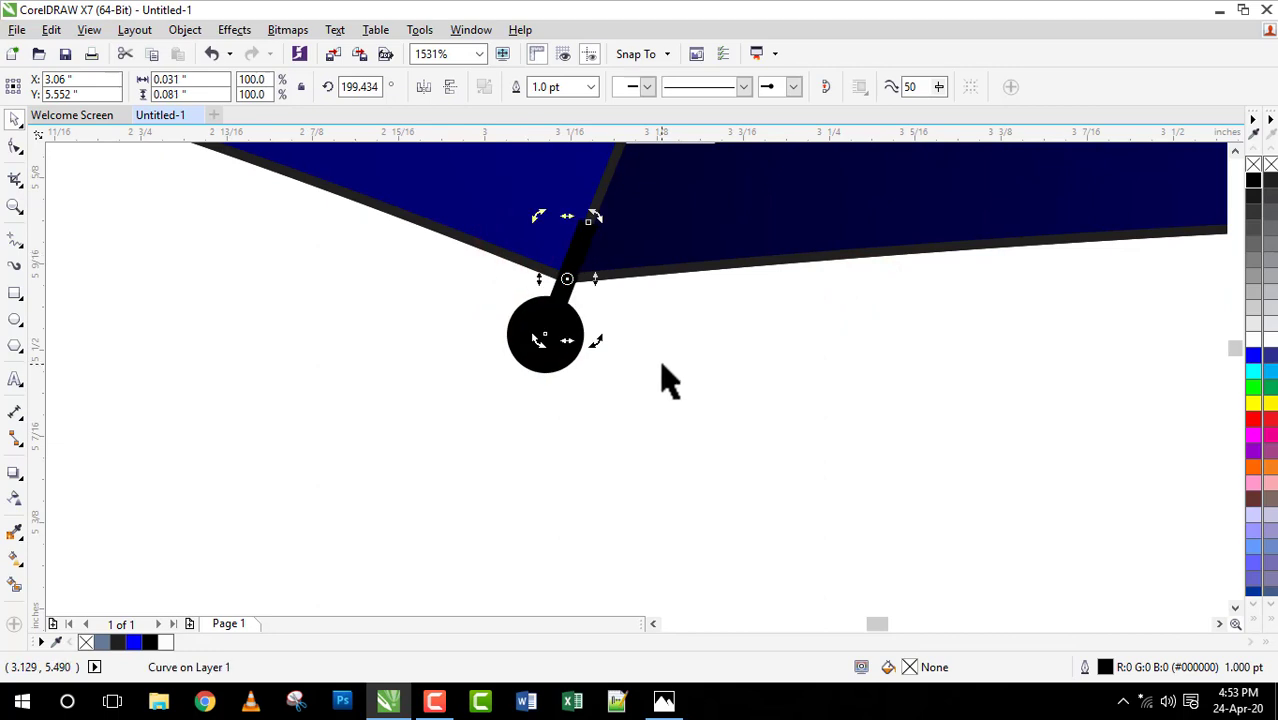
Step: Nudge the second rib tip down 0.02 in and left 0.01 in so its stem meets the canopy corner
{"action": "key", "text": "Down"}
{"action": "key", "text": "Left"}
{"action": "key", "text": "Down"}
{"action": "key", "text": "Down"}
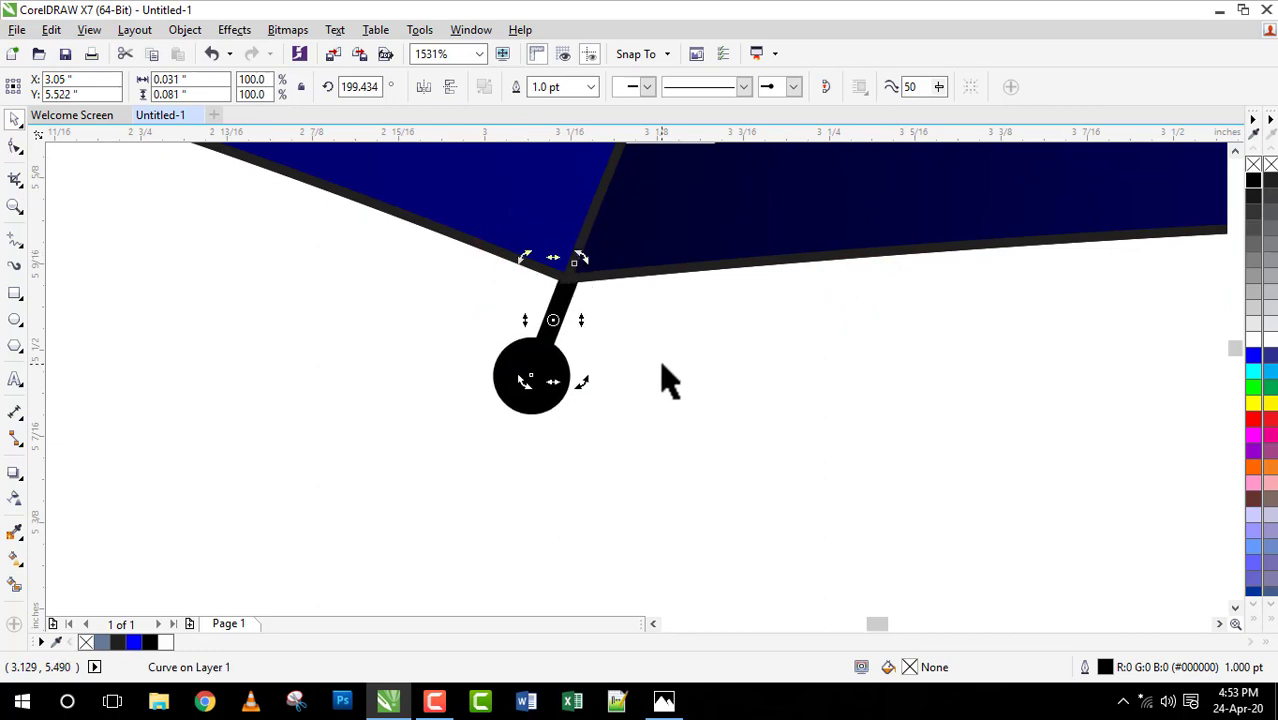
{"action": "key", "text": "Up"}
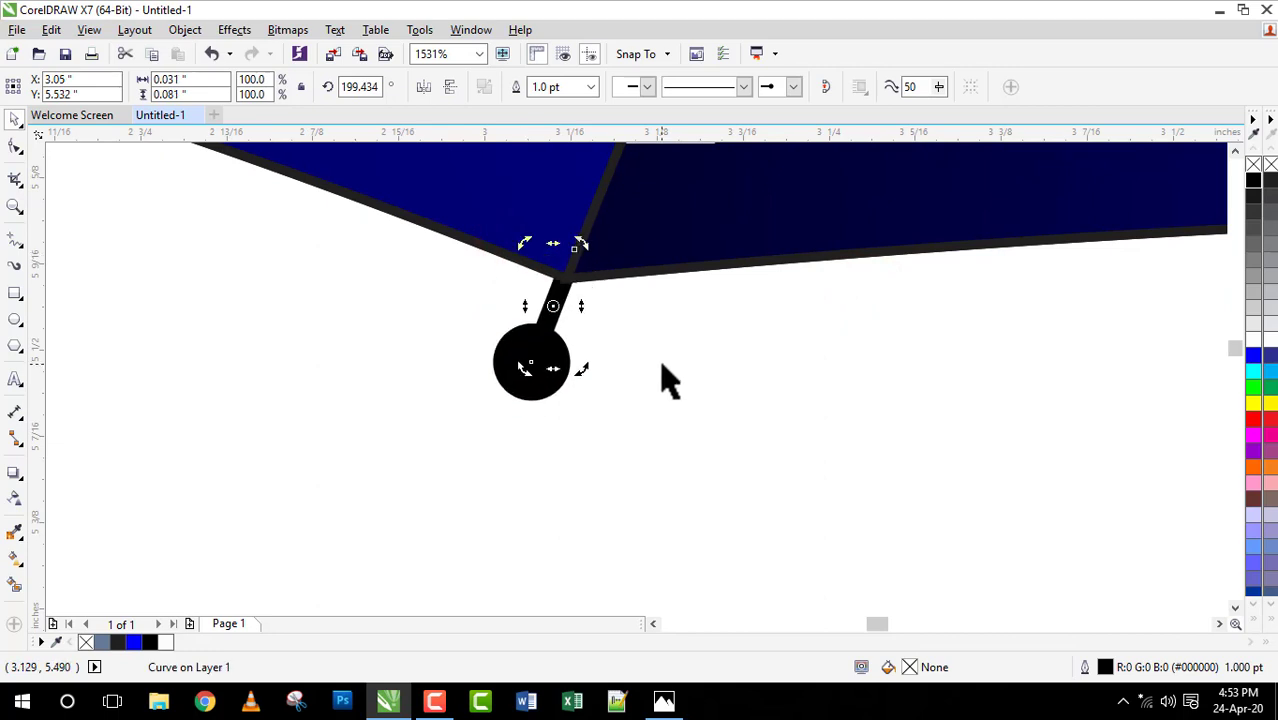
Step: Nudge the second rib tip down another 0.01 in and check it against the whole canopy
{"action": "key", "text": "shift+F4"}
{"action": "left_click", "coordinate": [600, 430]}
{"action": "key", "text": "F2"}
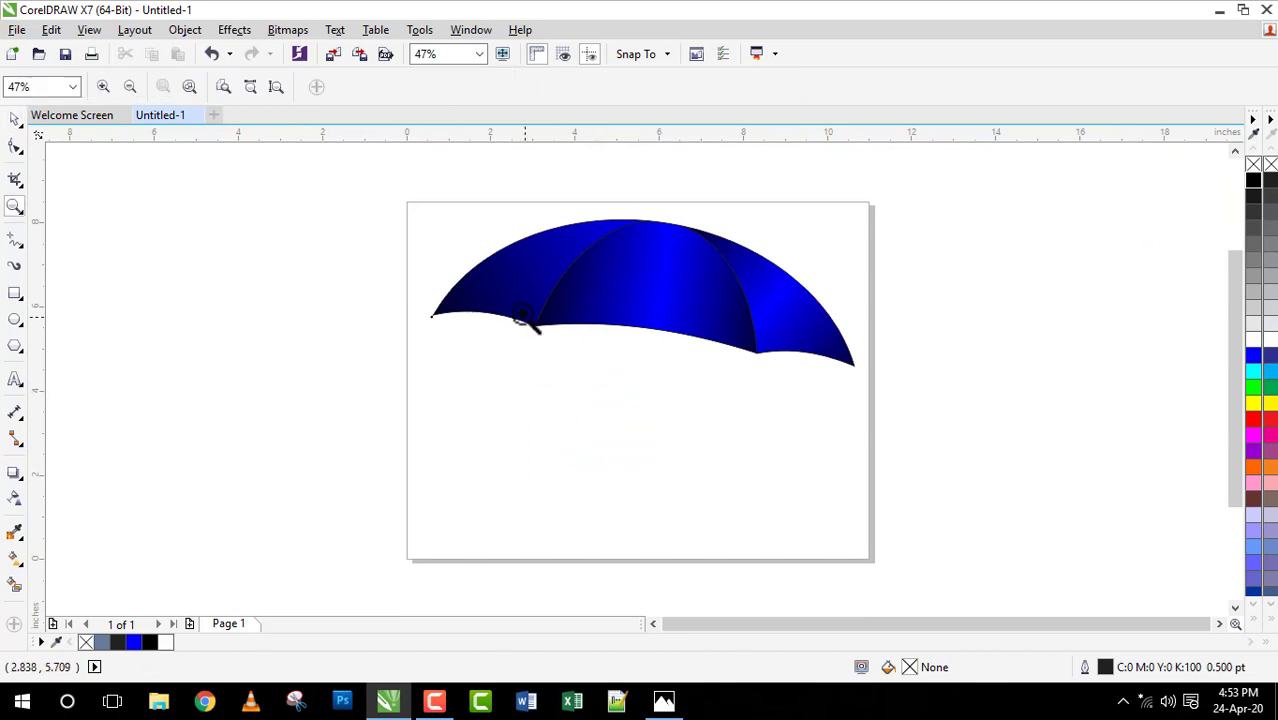
{"action": "left_click_drag", "start_coordinate": [522, 312], "coordinate": [547, 345]}
{"action": "left_click", "coordinate": [633, 348]}
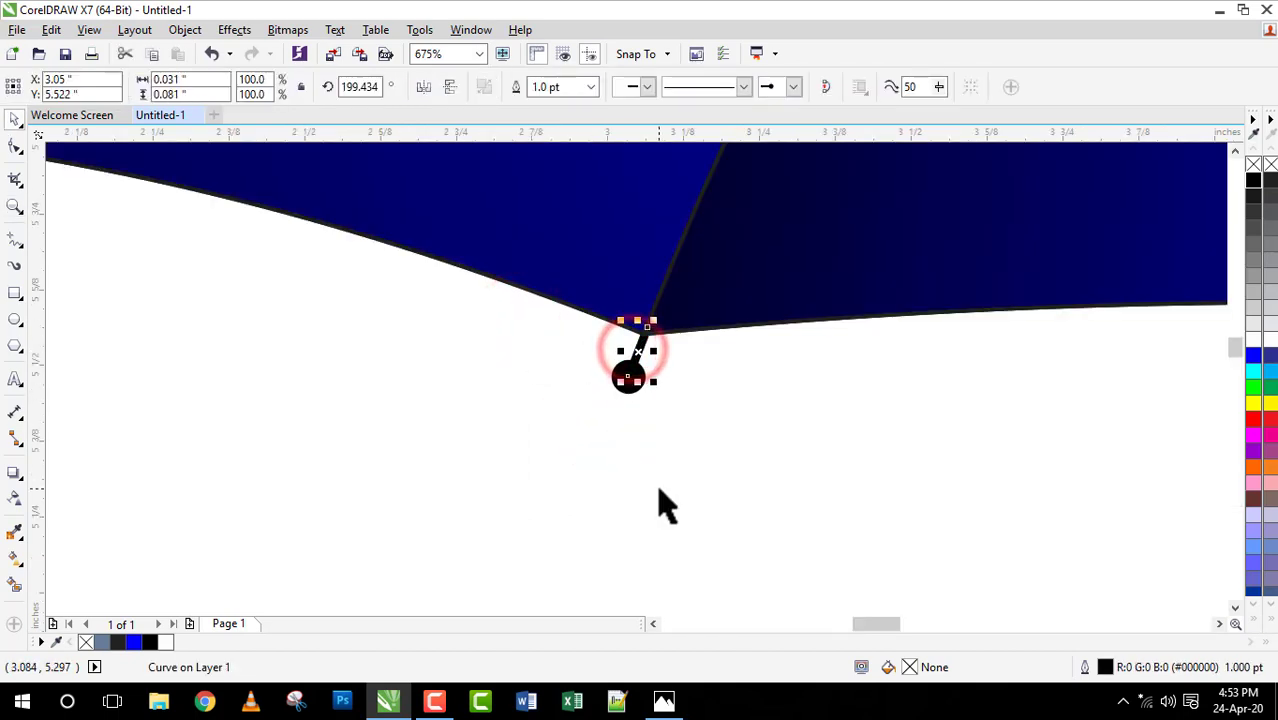
{"action": "left_click", "coordinate": [790, 514]}
{"action": "key", "text": "shift+F4"}
{"action": "left_click", "coordinate": [733, 530]}
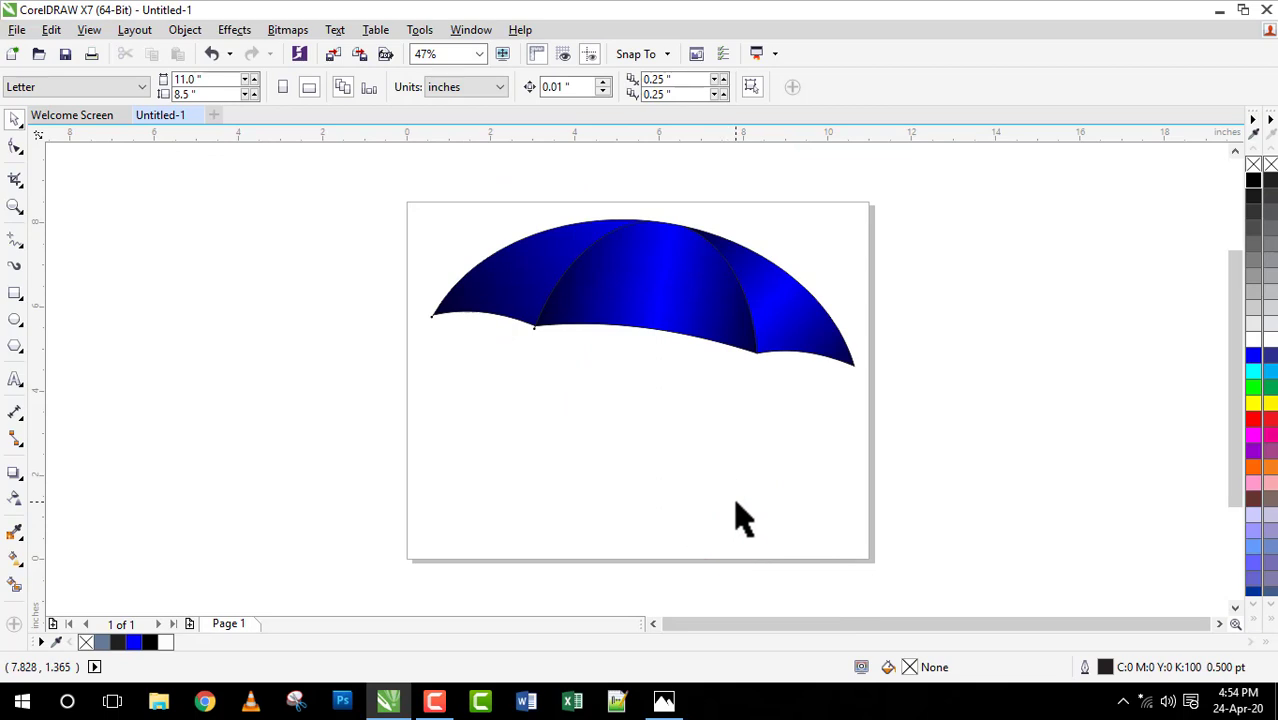
Step: Copy the second rib tip to the corner between the middle and right canopy panels
{"action": "key", "text": "z"}
{"action": "left_click_drag", "start_coordinate": [528, 318], "coordinate": [713, 362]}
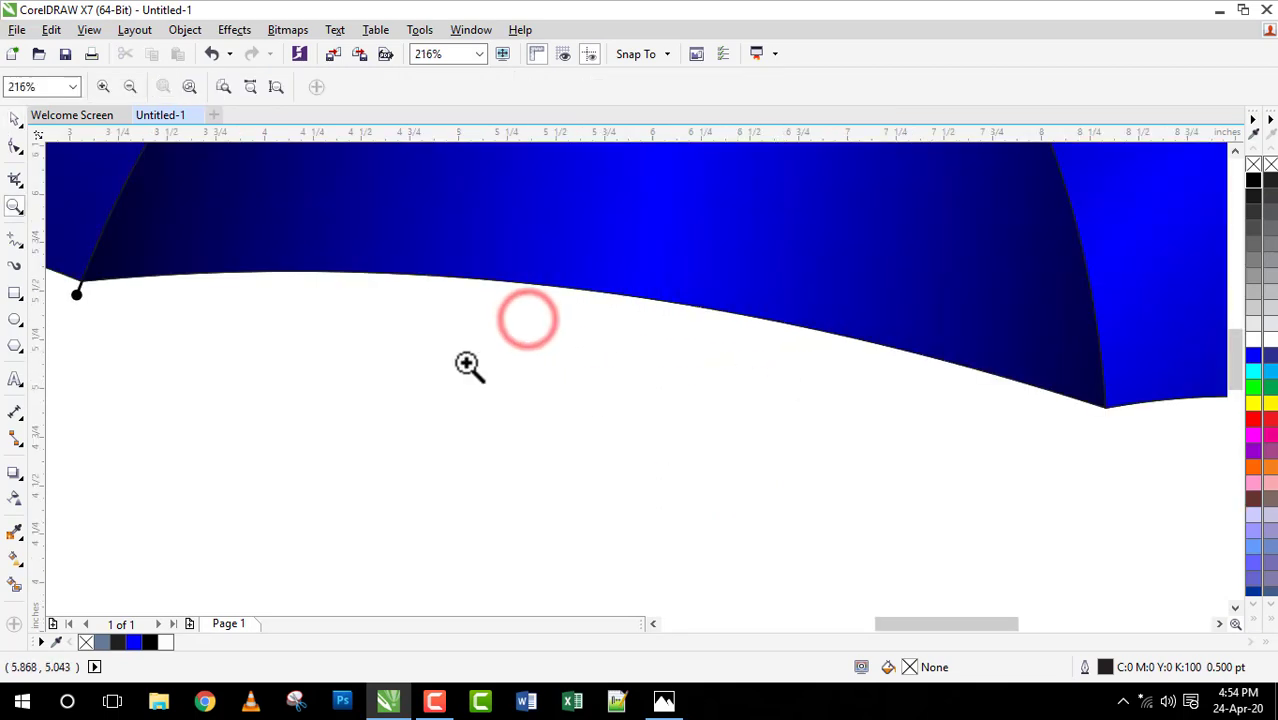
{"action": "key", "text": "space"}
{"action": "left_click", "coordinate": [80, 288]}
{"action": "left_click_drag", "start_coordinate": [259, 345], "coordinate": [1108, 415]}
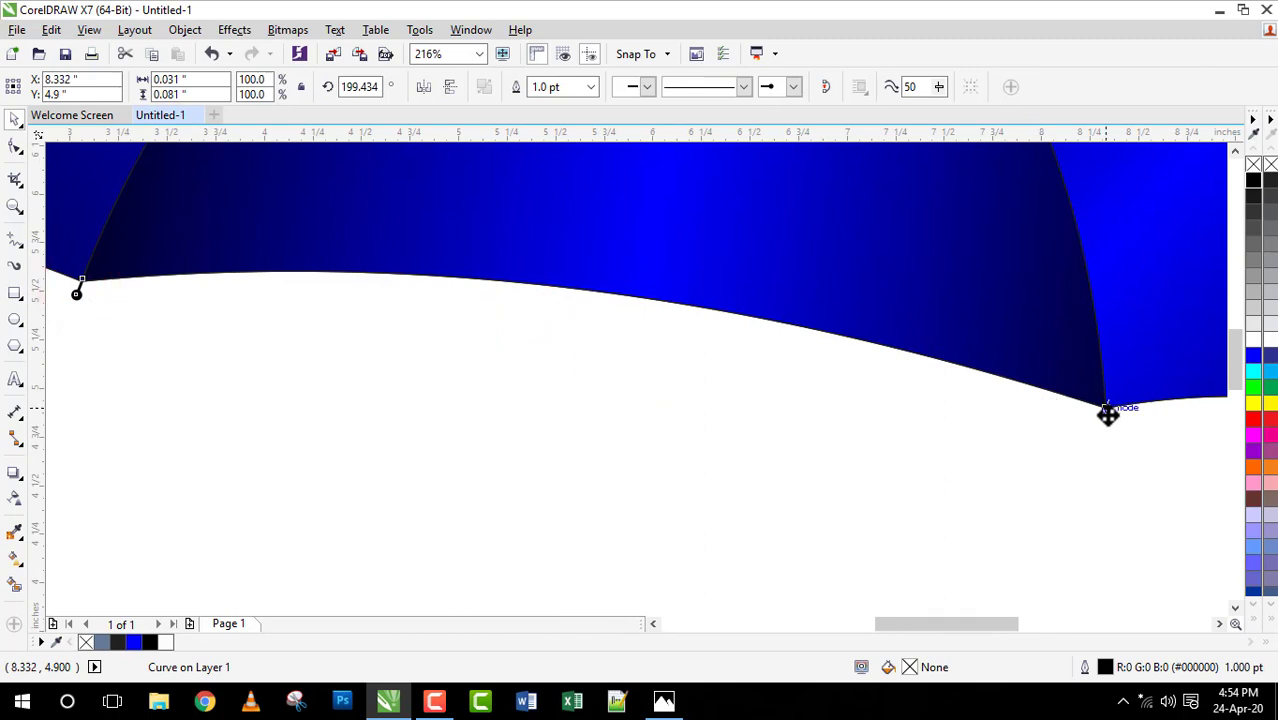
Step: Rotate the third rib tip to about 222.1° so its stem hangs nearly vertical below the seam
{"action": "key", "text": "z"}
{"action": "left_click_drag", "start_coordinate": [1070, 371], "coordinate": [1141, 474]}
{"action": "key", "text": "space"}
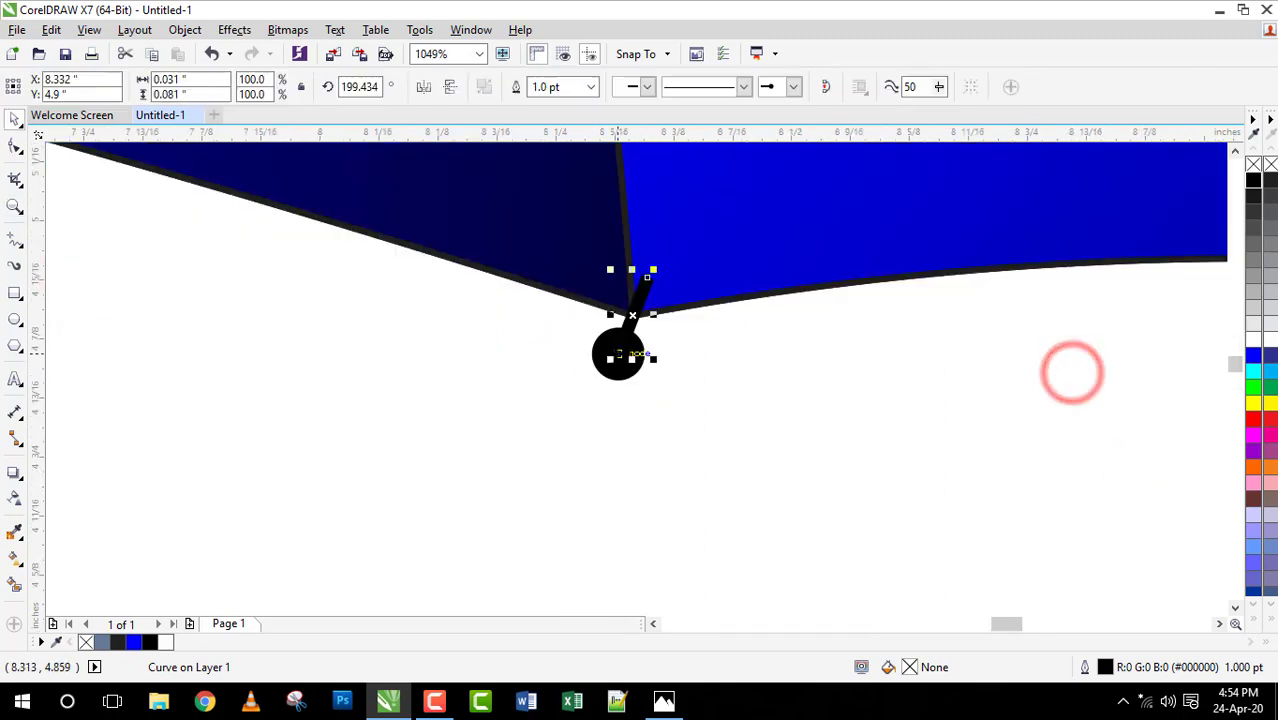
{"action": "left_click", "coordinate": [617, 357]}
{"action": "left_click_drag", "start_coordinate": [617, 357], "coordinate": [632, 384]}
{"action": "left_click", "coordinate": [790, 403]}
Step: Nudge the third rib tip down 0.03 in so its stem starts at the canopy corner
{"action": "left_click", "coordinate": [628, 359]}
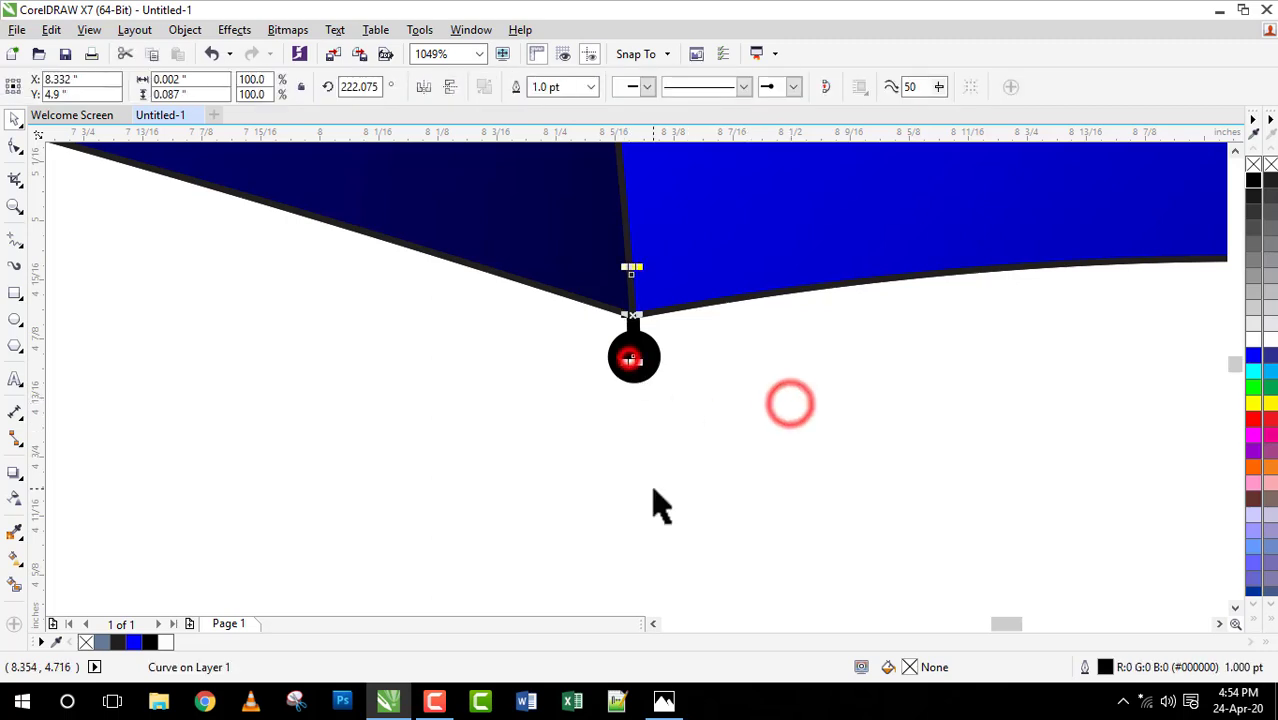
{"action": "key", "text": "Down"}
{"action": "key", "text": "Down"}
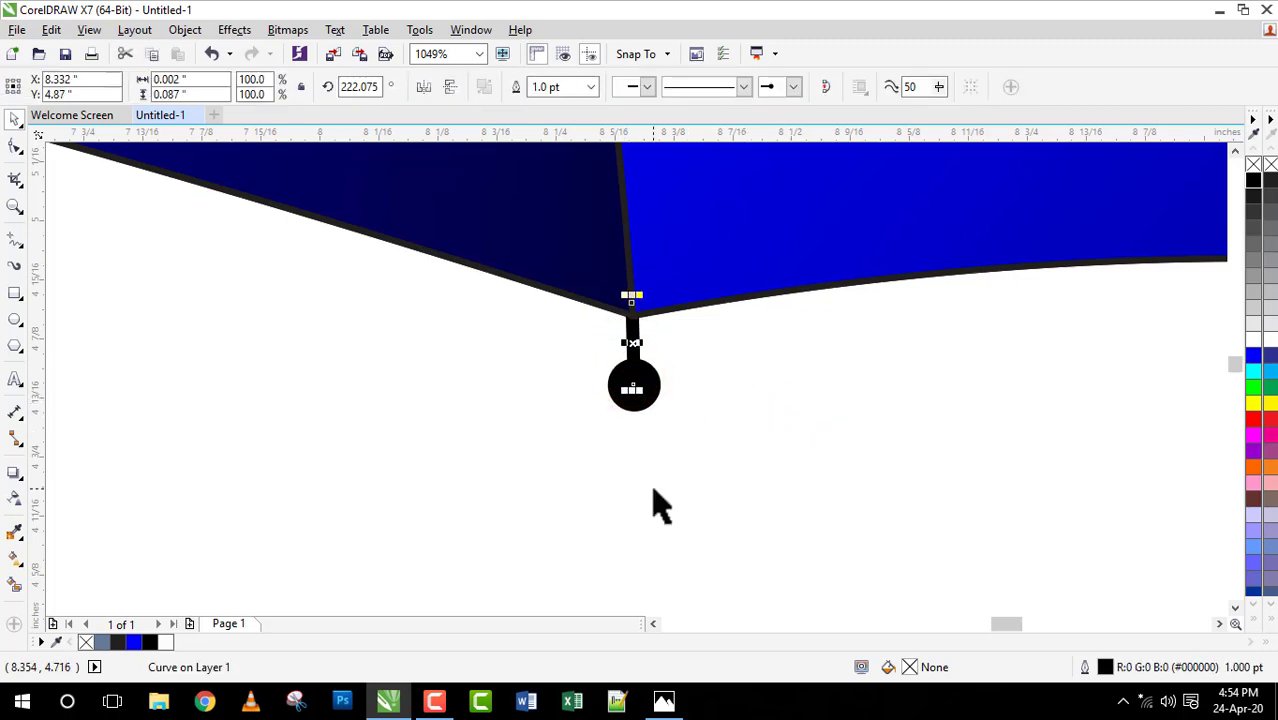
{"action": "key", "text": "shift+F4"}
{"action": "left_click", "coordinate": [651, 490]}
Step: Copy the third rib tip to the canopy's far right corner
{"action": "key", "text": "z"}
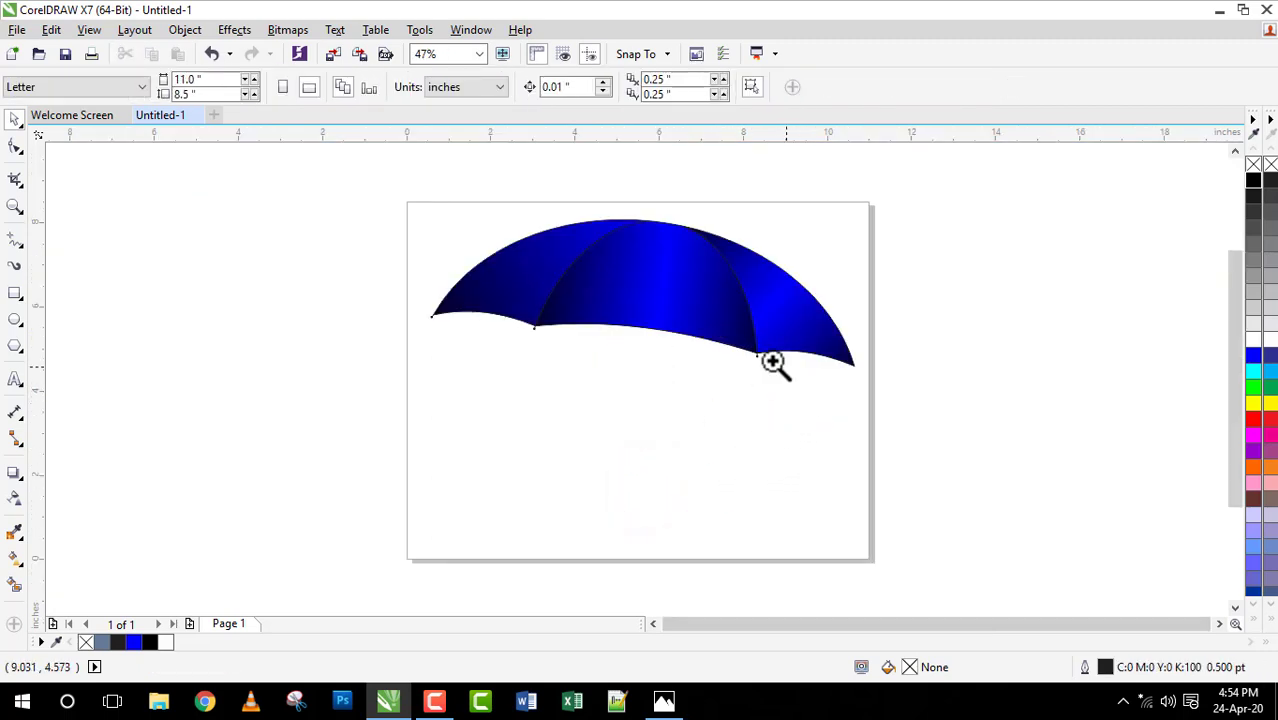
{"action": "left_click_drag", "start_coordinate": [739, 337], "coordinate": [896, 366]}
{"action": "key", "text": "space"}
{"action": "left_click", "coordinate": [227, 282]}
Step: Rotate the far right rib tip to about 241° so the dot points outward from the canopy
{"action": "key", "text": "z"}
{"action": "left_click_drag", "start_coordinate": [848, 325], "coordinate": [965, 422]}
{"action": "key", "text": "space"}
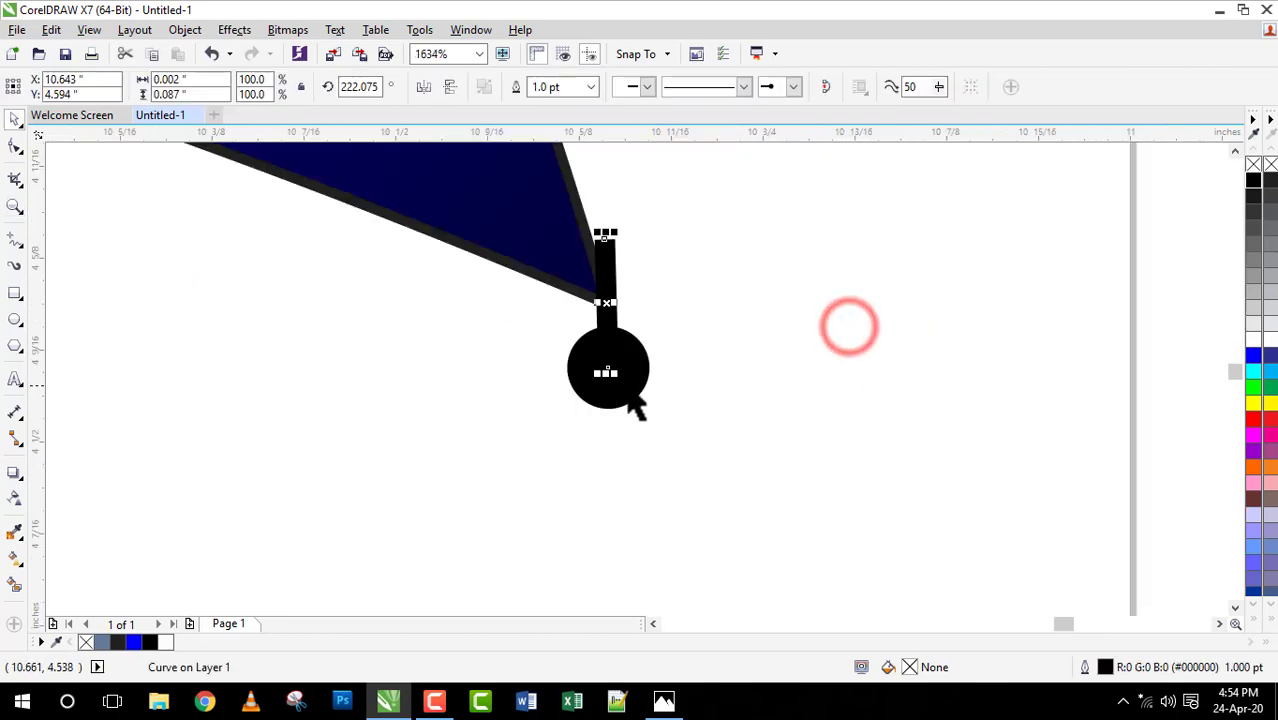
{"action": "mouse_move", "coordinate": [607, 373]}
{"action": "left_mouse_down"}
{"action": "mouse_move", "coordinate": [595, 370]}
{"action": "mouse_move", "coordinate": [629, 366]}
{"action": "left_mouse_up"}
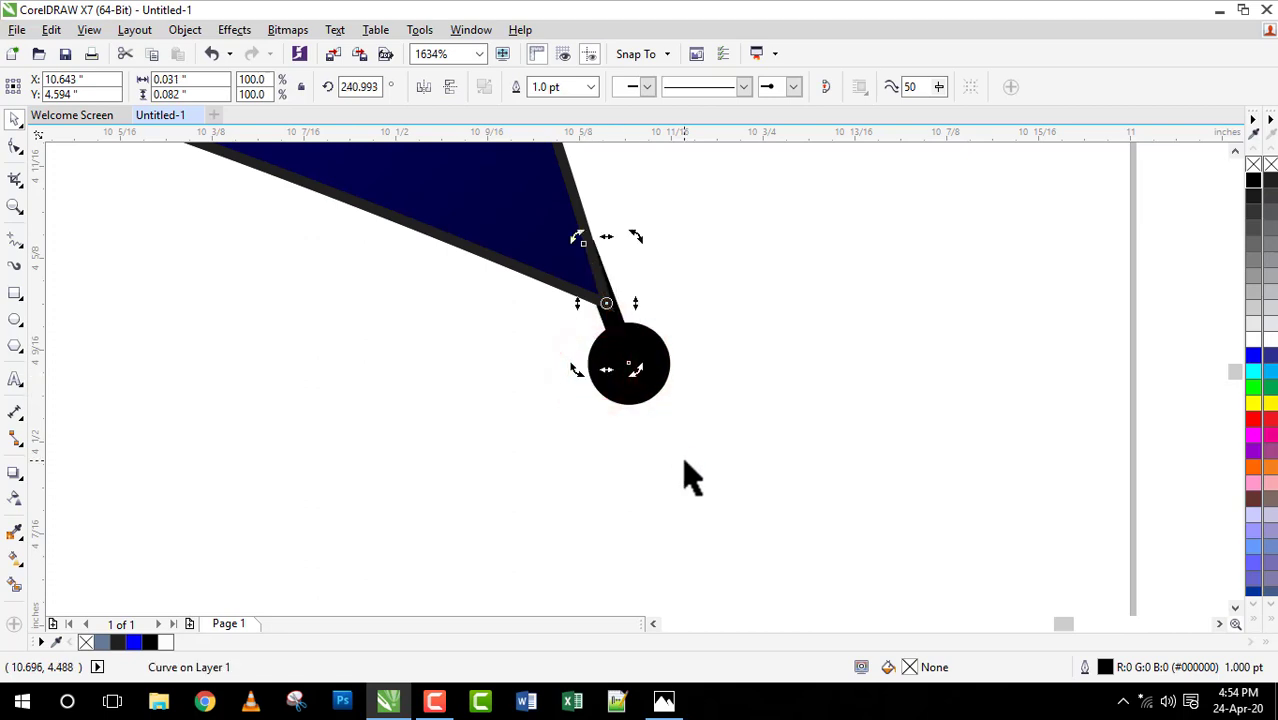
Step: Nudge the far right rib tip down 0.03 in and right 0.01 in towards the canopy's corner point
{"action": "key", "text": "Down"}
{"action": "key", "text": "Down"}
{"action": "key", "text": "Right"}
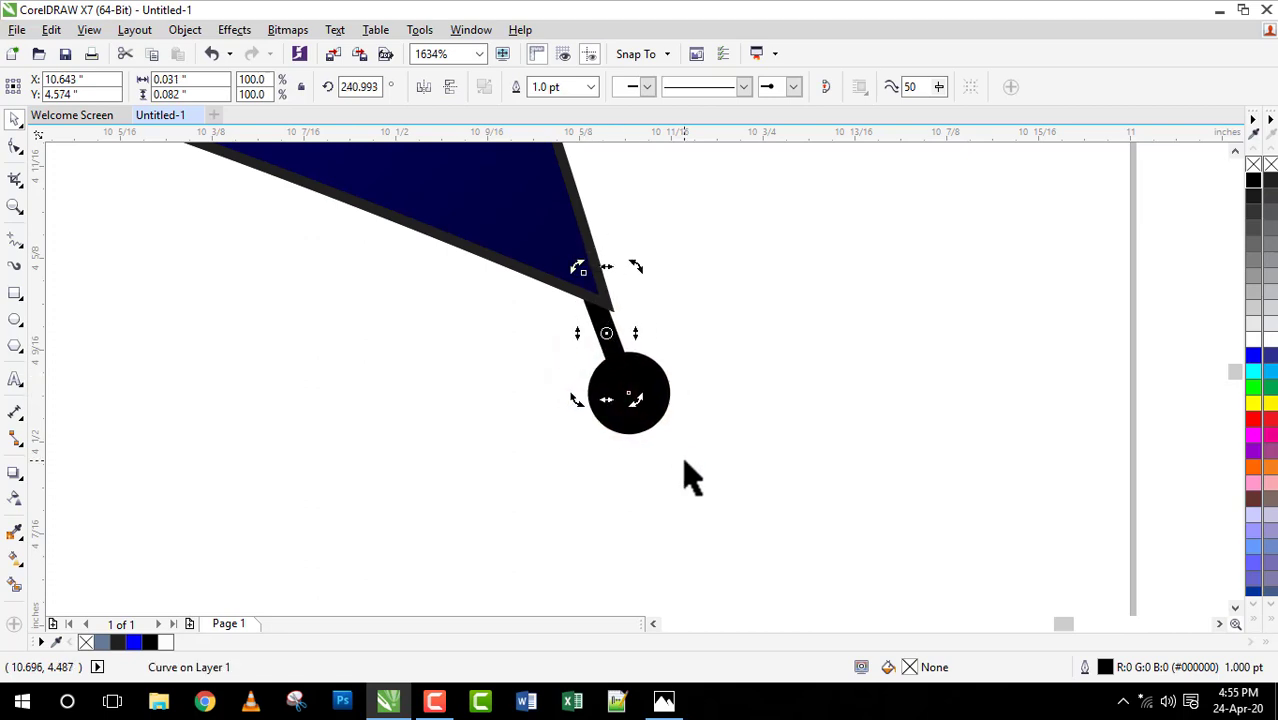
{"action": "key", "text": "Down"}
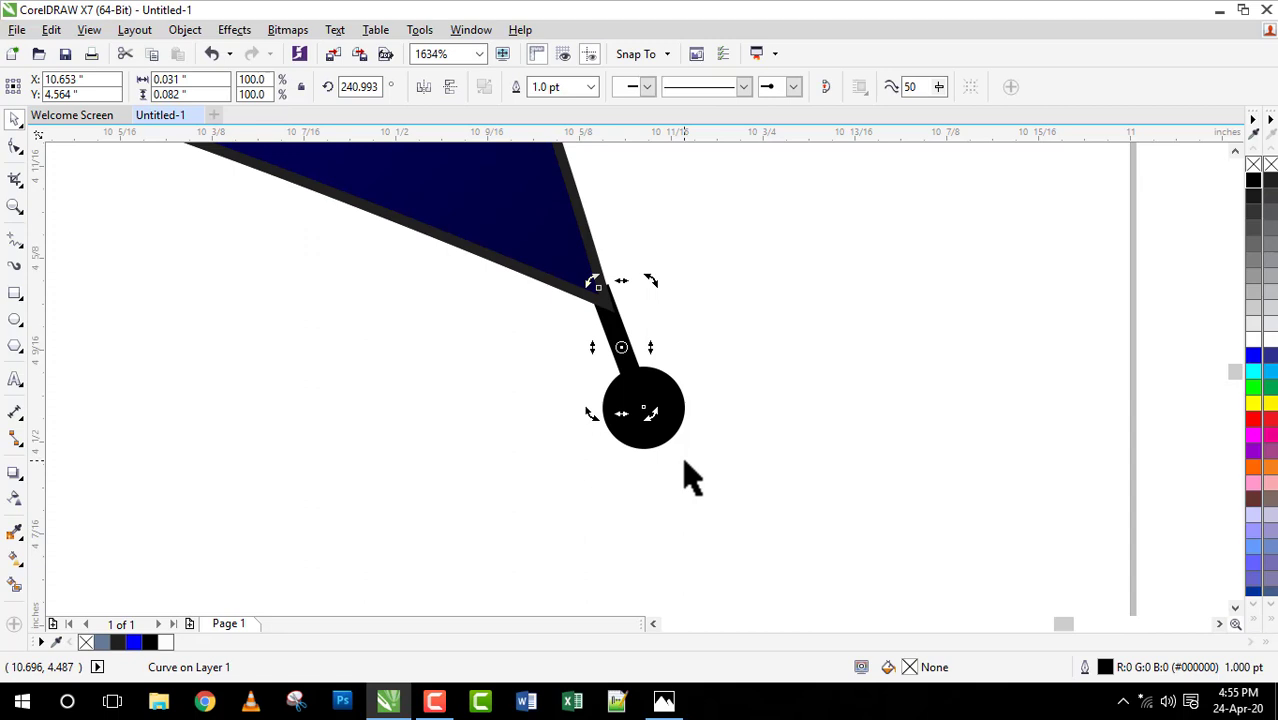
Step: Rotate the far right rib tip to about 238° and nudge it left 0.01 in and up 0.02 in
{"action": "left_click", "coordinate": [650, 411]}
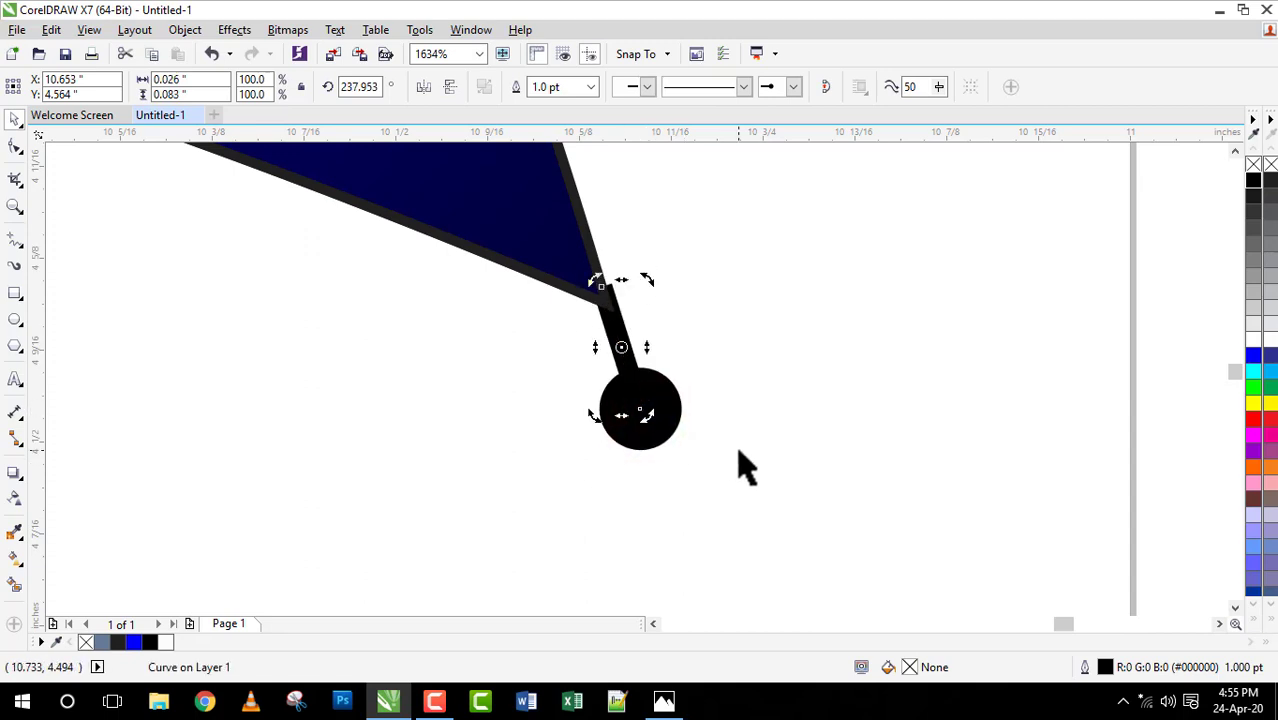
{"action": "key", "text": "Left"}
{"action": "key", "text": "Up"}
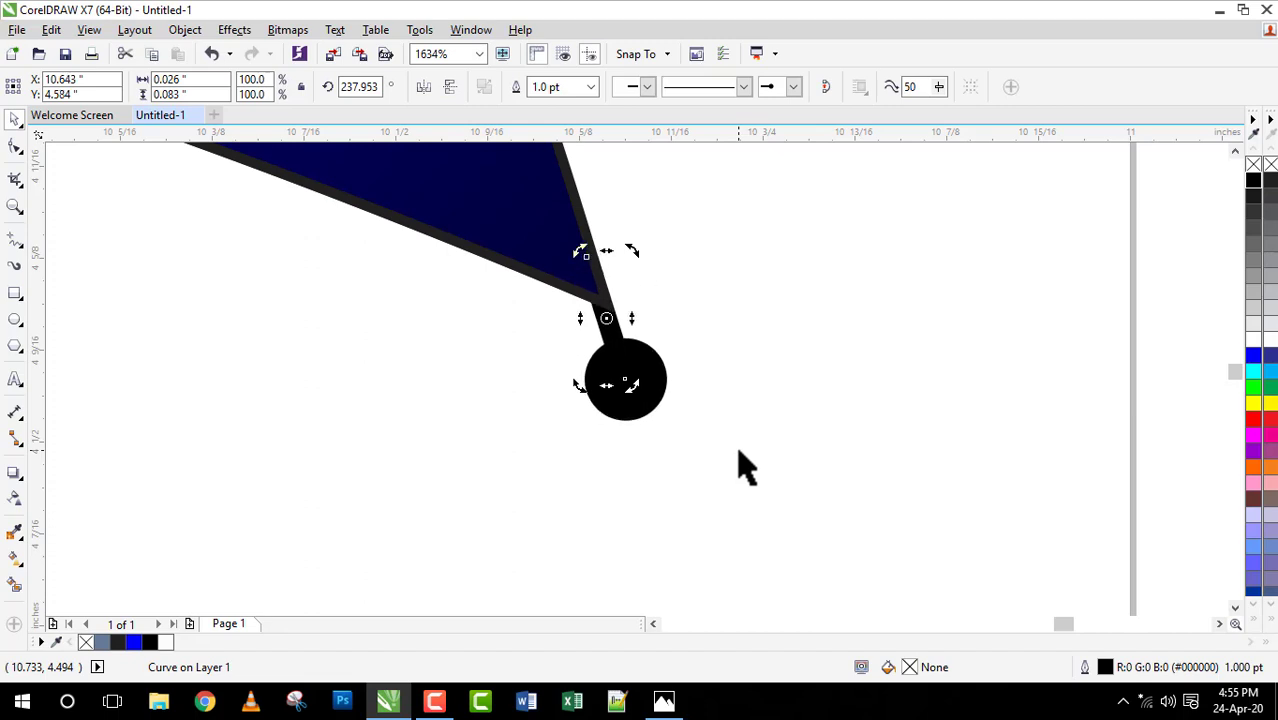
{"action": "left_click", "coordinate": [738, 452]}
{"action": "key", "text": "shift+F4"}
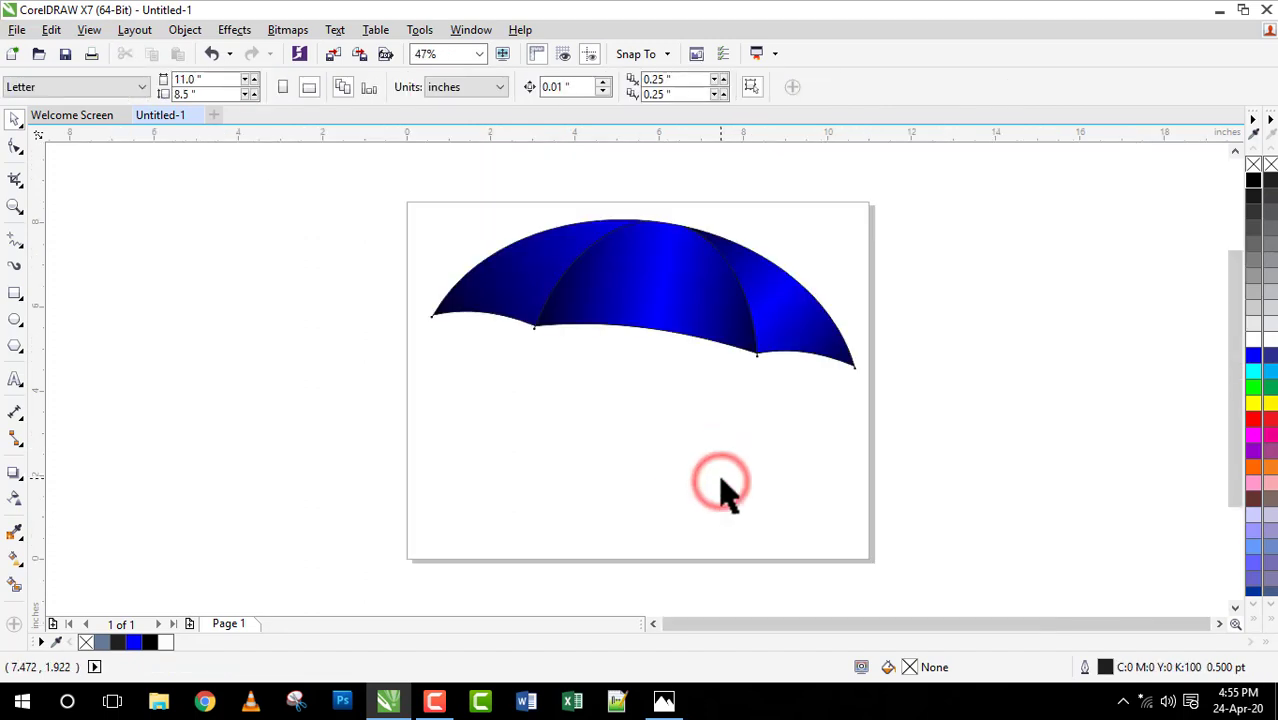
Step: Compare the far left rib tip with the far right one, and nudge the right one down 0.01 in
{"action": "key", "text": "z"}
{"action": "left_click", "coordinate": [420, 294]}
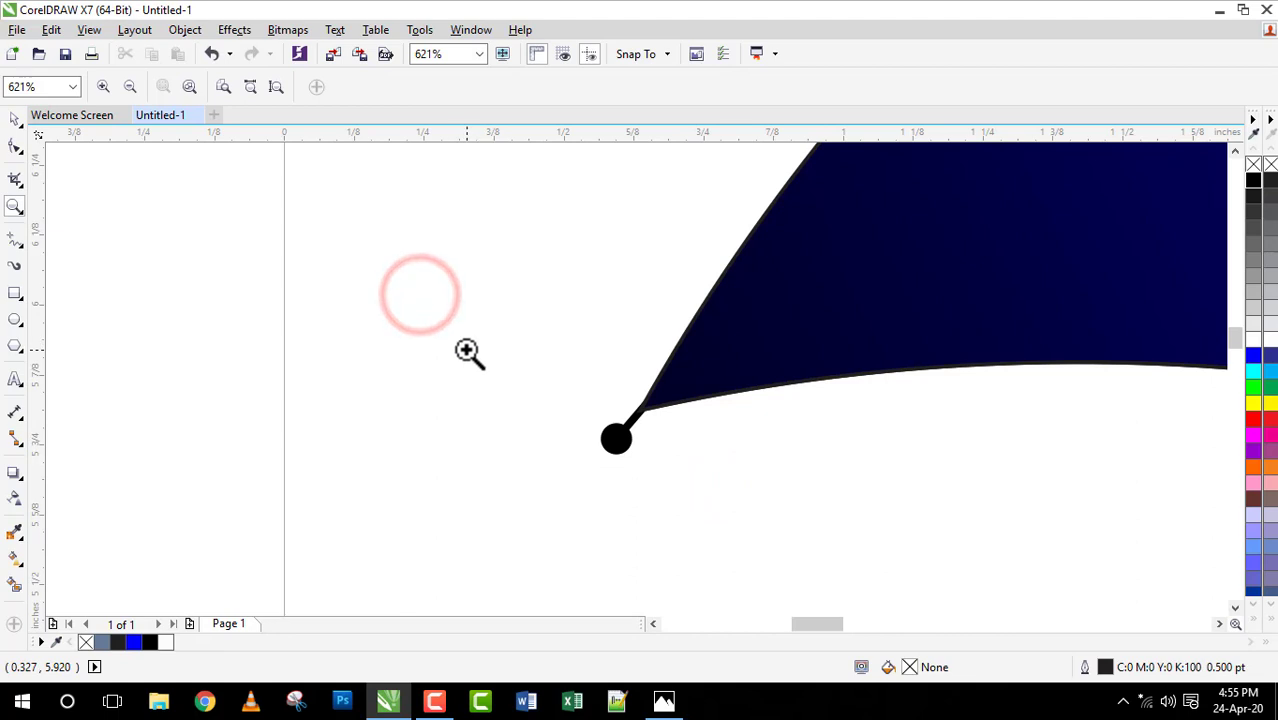
{"action": "key", "text": "shift+F4"}
{"action": "left_click", "coordinate": [844, 360]}
{"action": "key", "text": "space"}
{"action": "left_click", "coordinate": [637, 350]}
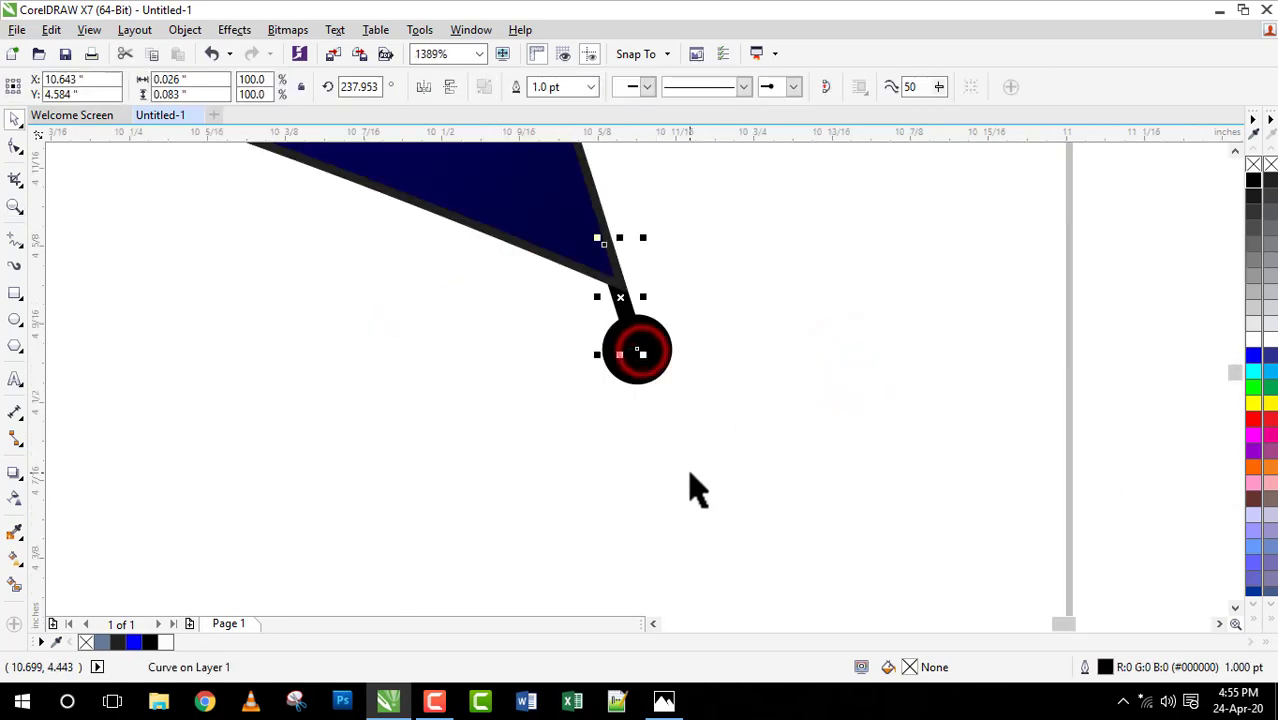
{"action": "key", "text": "Right"}
{"action": "key", "text": "Down"}
{"action": "key", "text": "Left"}
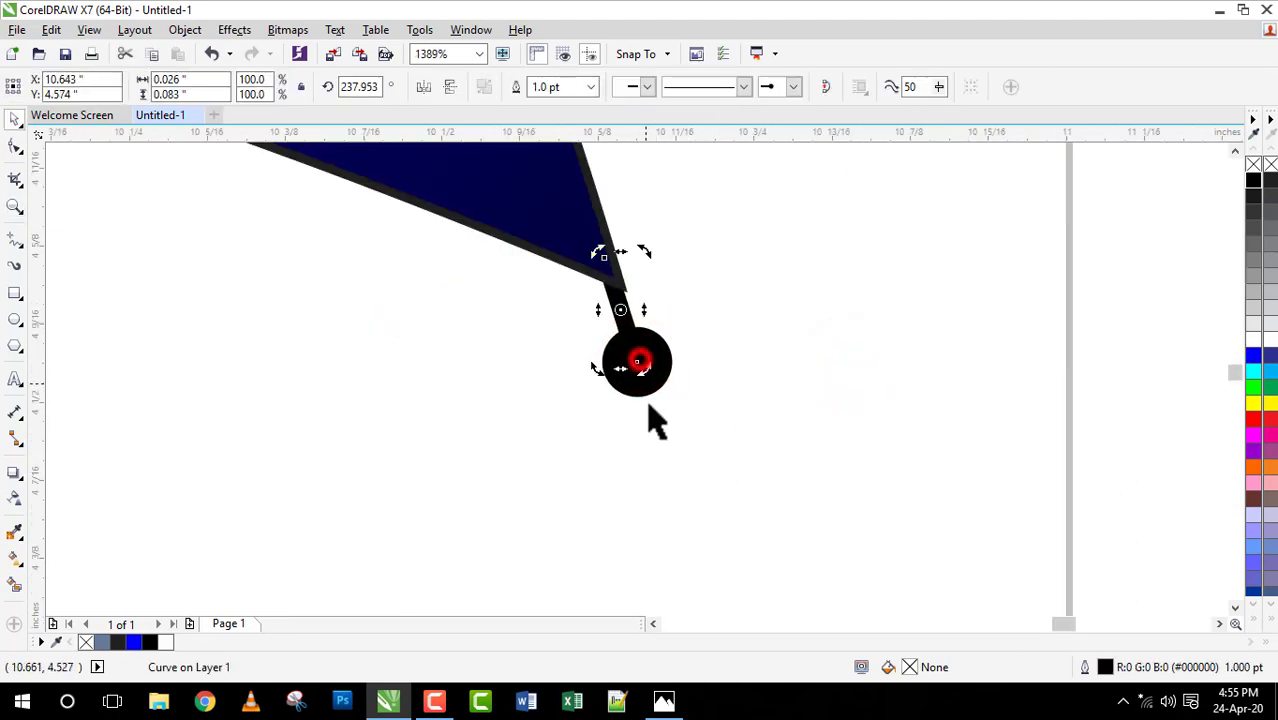
Step: Rotate the far right rib tip to about 242.7° and nudge it right and down by 0.01 in each
{"action": "left_click_drag", "start_coordinate": [643, 368], "coordinate": [651, 371]}
{"action": "key", "text": "Right"}
{"action": "key", "text": "Down"}
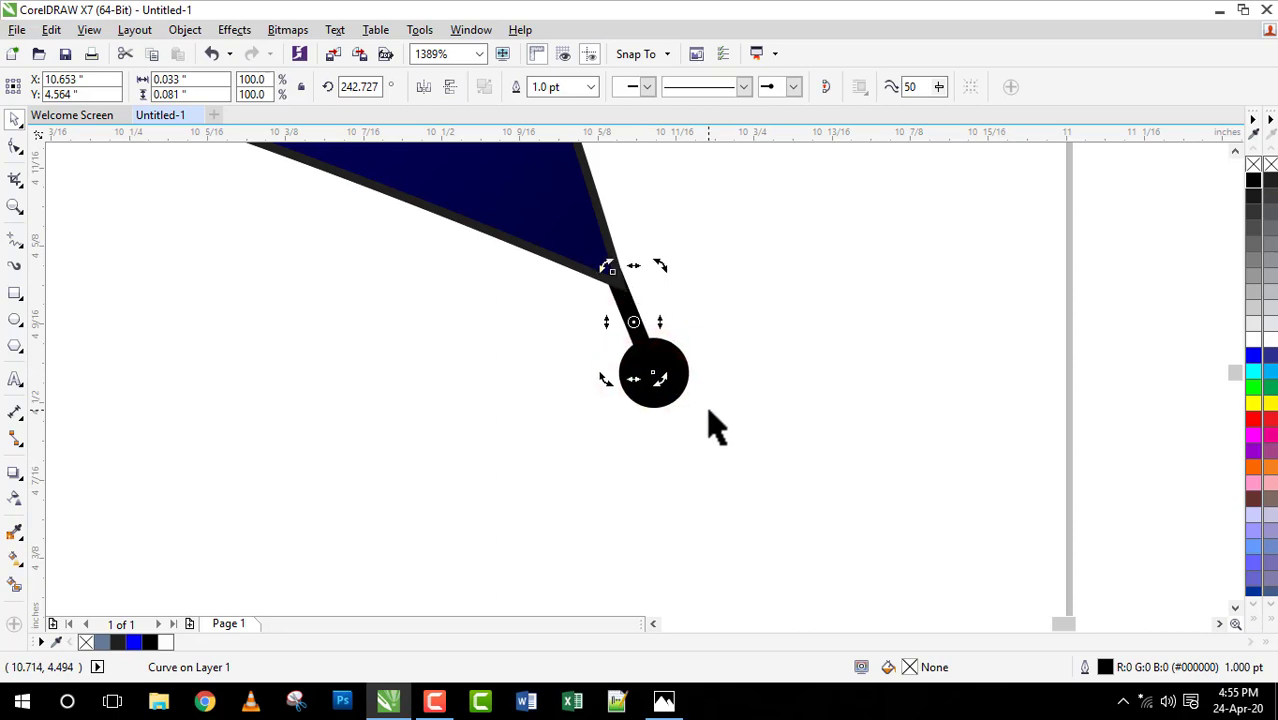
{"action": "key", "text": "shift+F4"}
{"action": "left_click", "coordinate": [684, 396]}
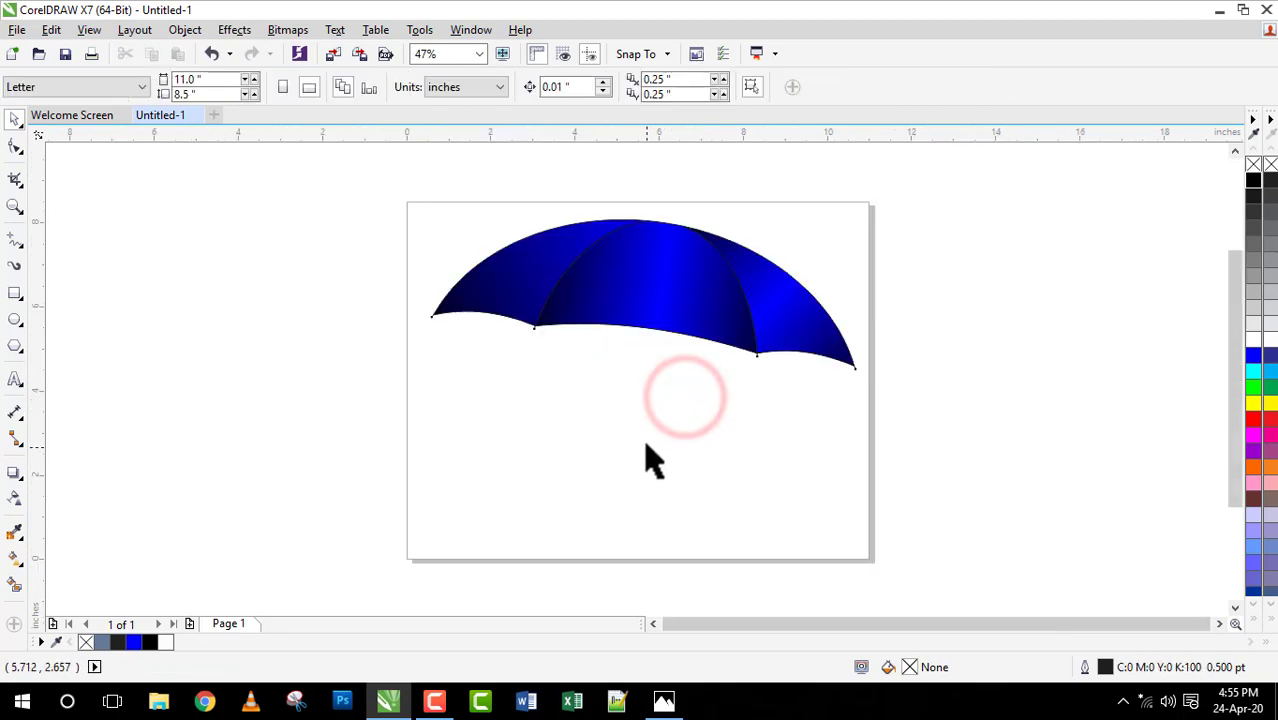
Step: Remove the outline from all three canopy panels
{"action": "left_click", "coordinate": [528, 251]}
{"action": "left_click", "coordinate": [660, 315], "text": "shift"}
{"action": "left_click", "coordinate": [776, 306], "text": "shift"}
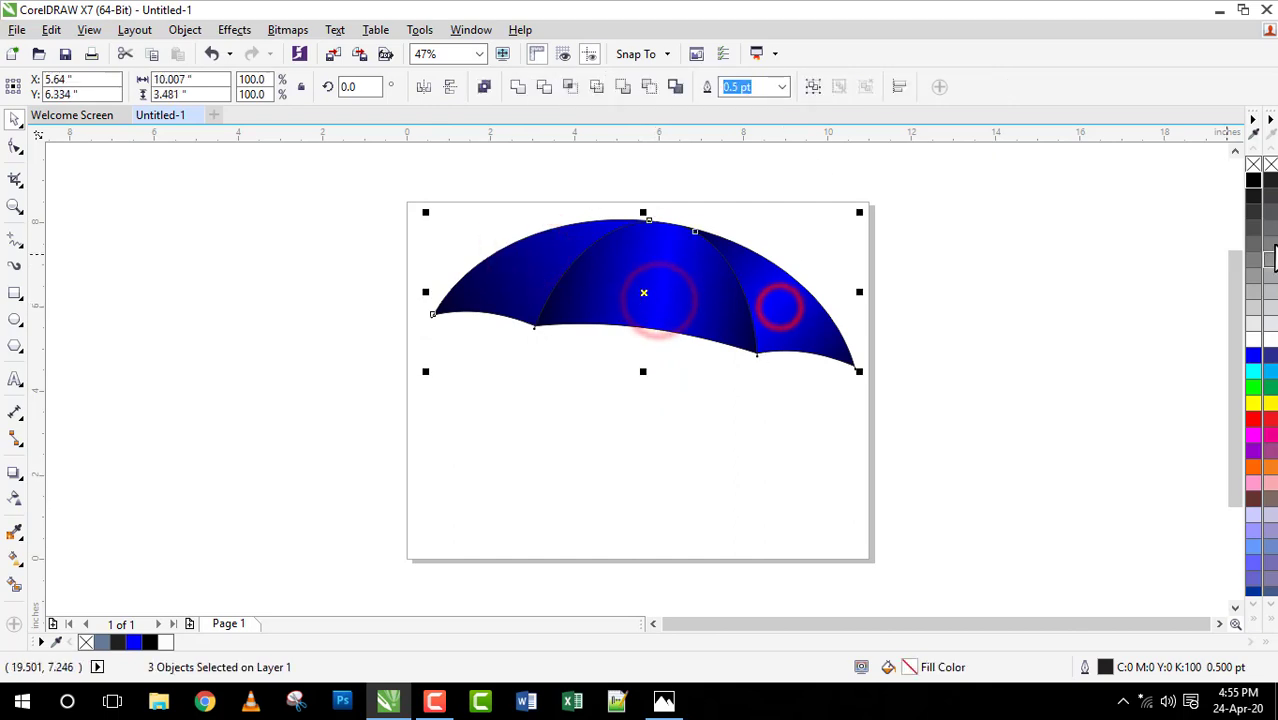
{"action": "left_click", "coordinate": [1148, 316]}
Step: Delete the leftover scalloped curve along the canopy's lower edge, and group the three panels with the four rib tips
{"action": "left_click_drag", "start_coordinate": [636, 329], "coordinate": [630, 396]}
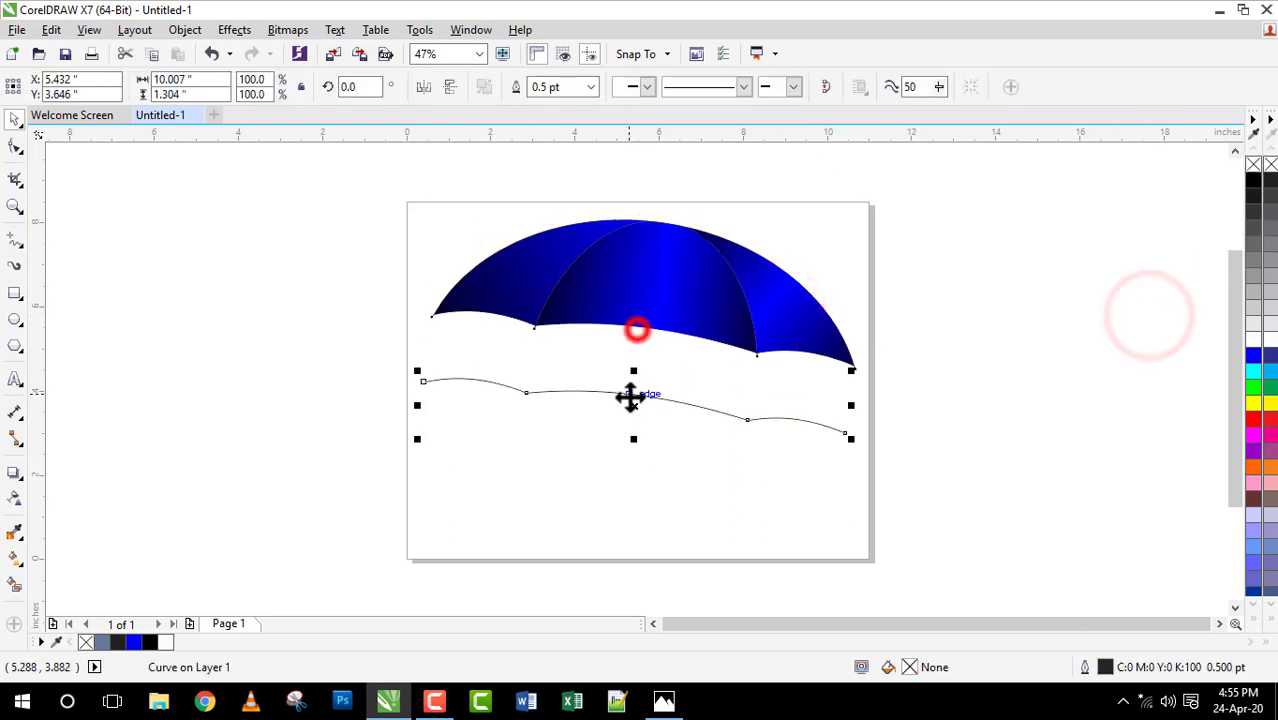
{"action": "key", "text": "Delete"}
{"action": "left_click_drag", "start_coordinate": [398, 186], "coordinate": [900, 430]}
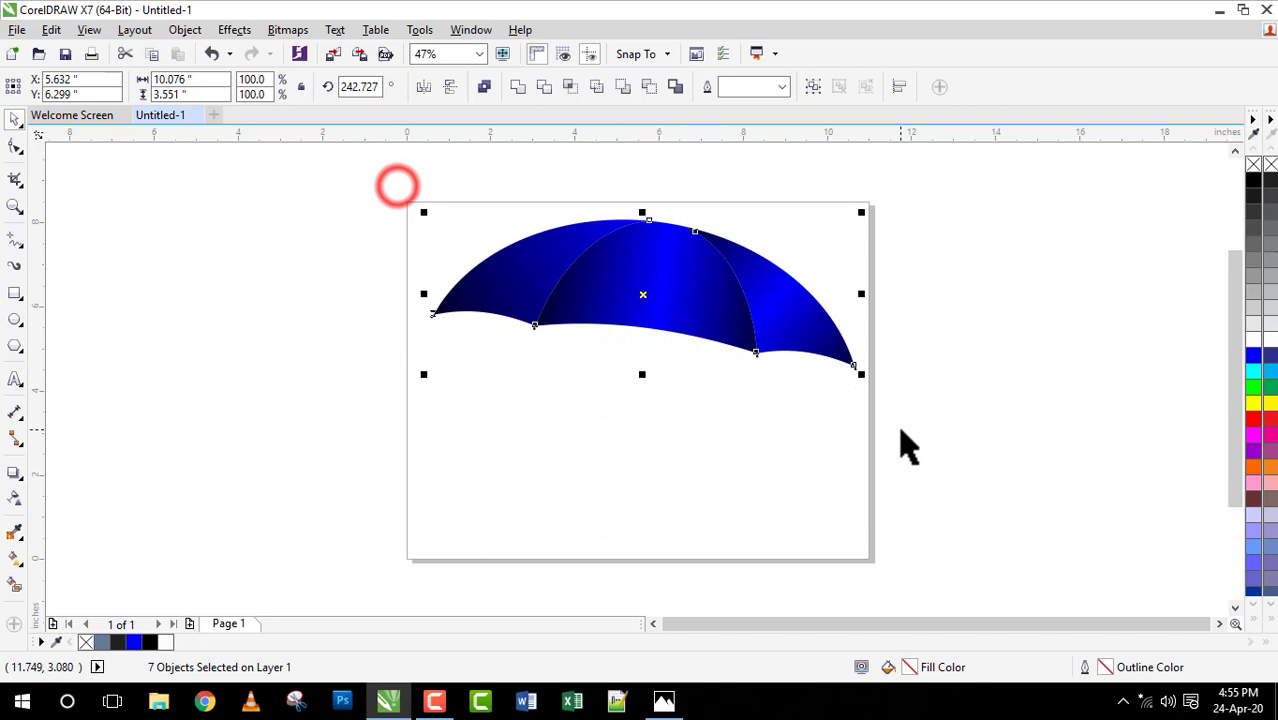
{"action": "left_click", "coordinate": [813, 86]}
{"action": "left_click", "coordinate": [1000, 296]}
Step: Draw a tall narrow rectangle about 0.22 in wide and 2.36 in high in the empty area beside the page
{"action": "left_click", "coordinate": [15, 294]}
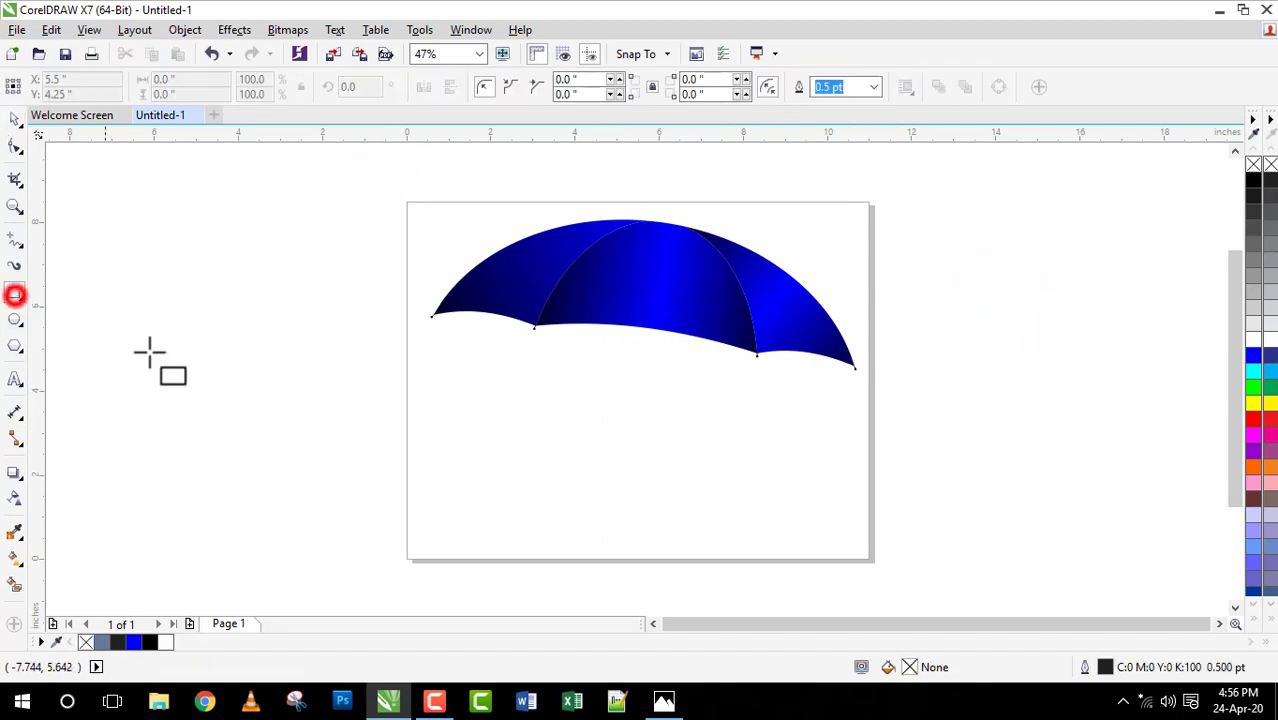
{"action": "left_click_drag", "start_coordinate": [277, 398], "coordinate": [285, 497]}
{"action": "key", "text": "space"}
Step: Narrow the tall rectangle to about 0.16 in wide, keeping its height
{"action": "key", "text": "F2"}
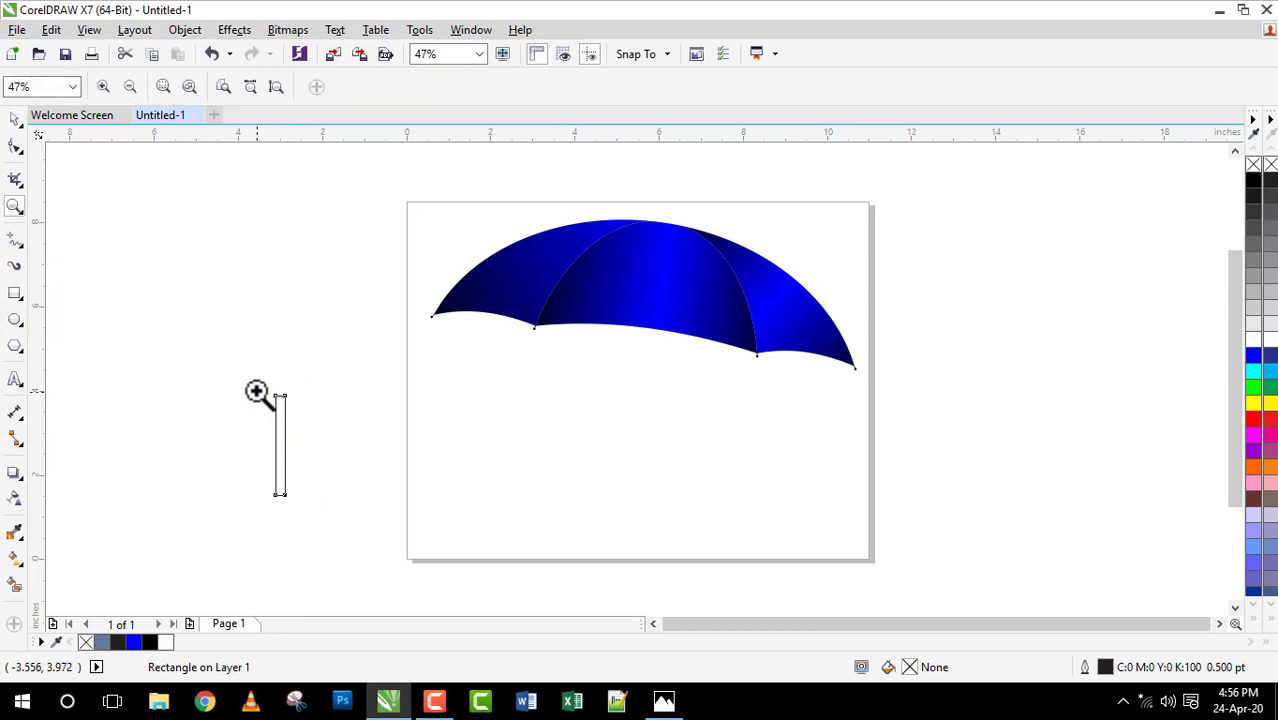
{"action": "left_click_drag", "start_coordinate": [254, 380], "coordinate": [302, 522]}
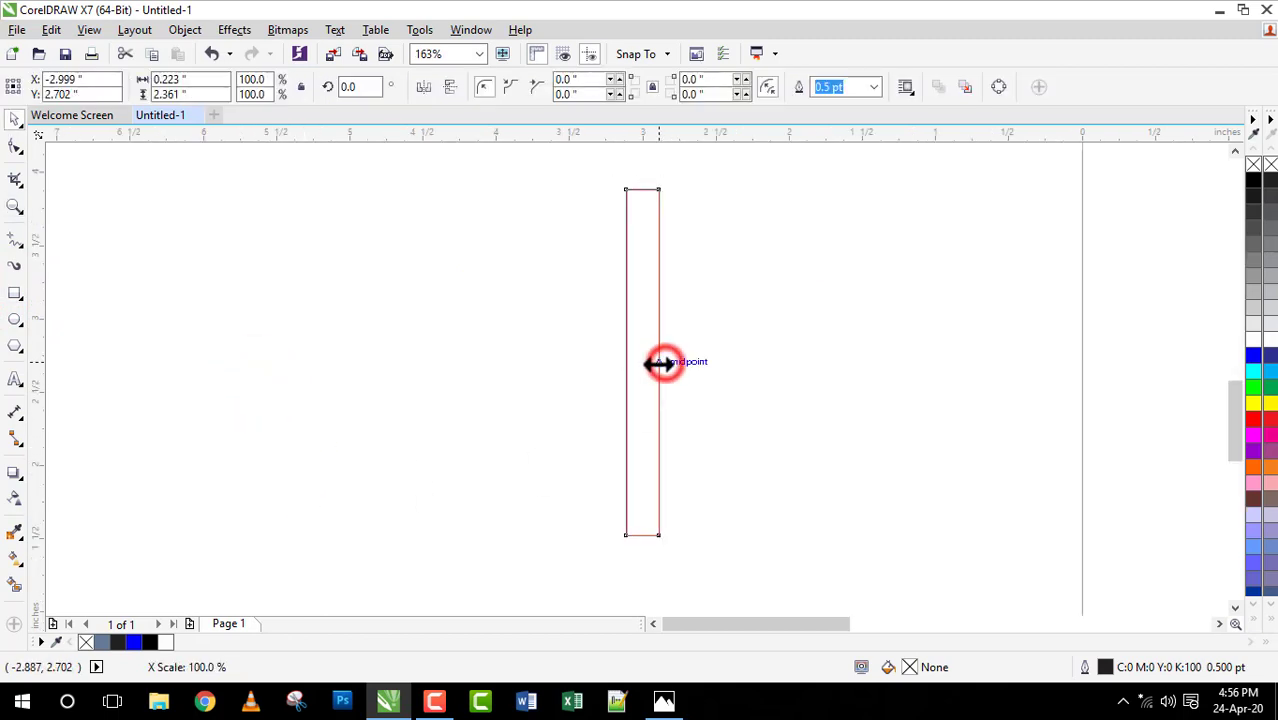
{"action": "left_click_drag", "start_coordinate": [659, 364], "coordinate": [658, 365]}
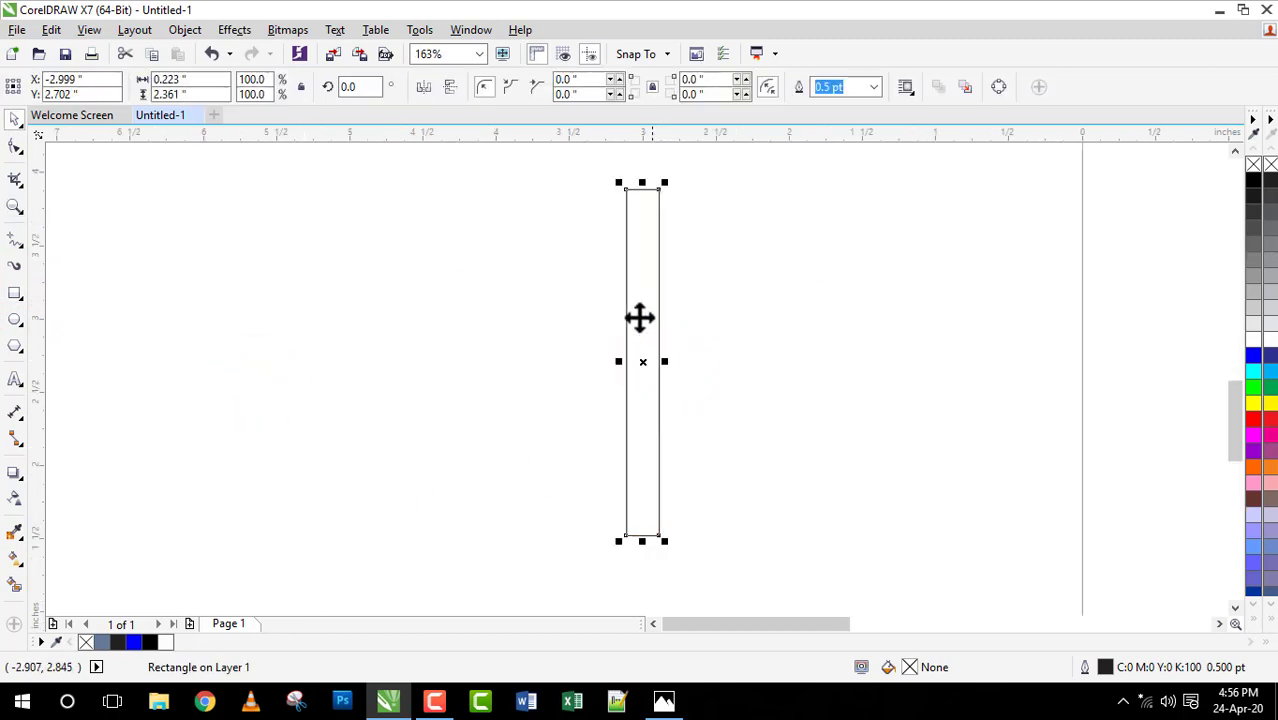
{"action": "key", "text": "F2"}
{"action": "left_click_drag", "start_coordinate": [596, 168], "coordinate": [656, 389]}
{"action": "key", "text": "shift+F4"}
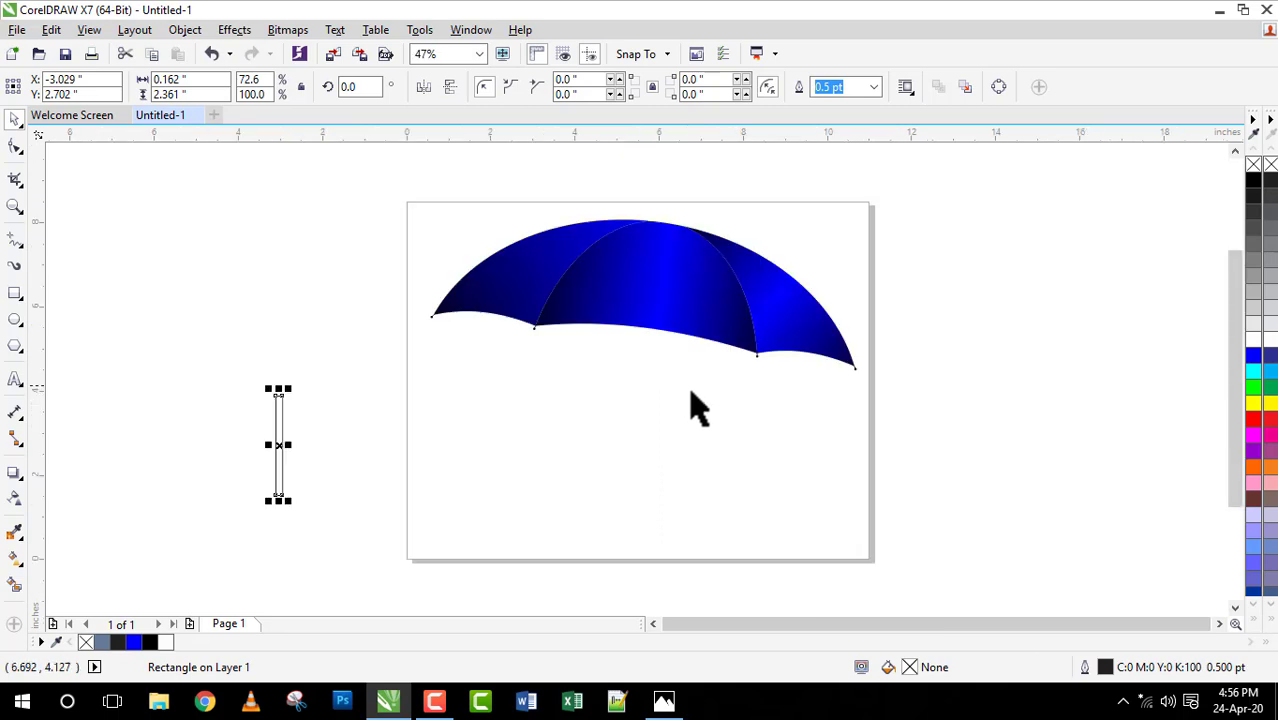
Step: Fill the tall rectangle black without an outline and add a shortened copy about 0.24 in high over its upper end
{"action": "left_click", "coordinate": [665, 483]}
{"action": "key", "text": "z"}
{"action": "left_click", "coordinate": [254, 382]}
{"action": "key", "text": "space"}
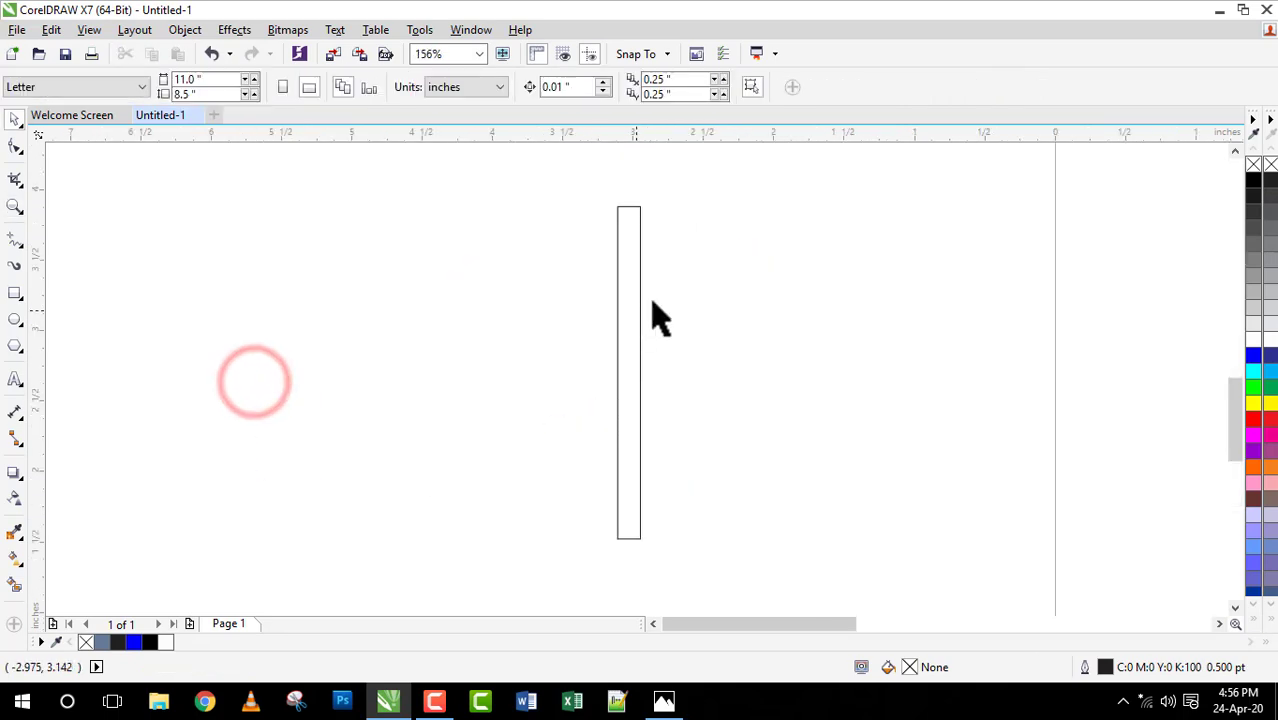
{"action": "left_click", "coordinate": [635, 300]}
{"action": "left_click", "coordinate": [1254, 180]}
{"action": "right_click", "coordinate": [1254, 164]}
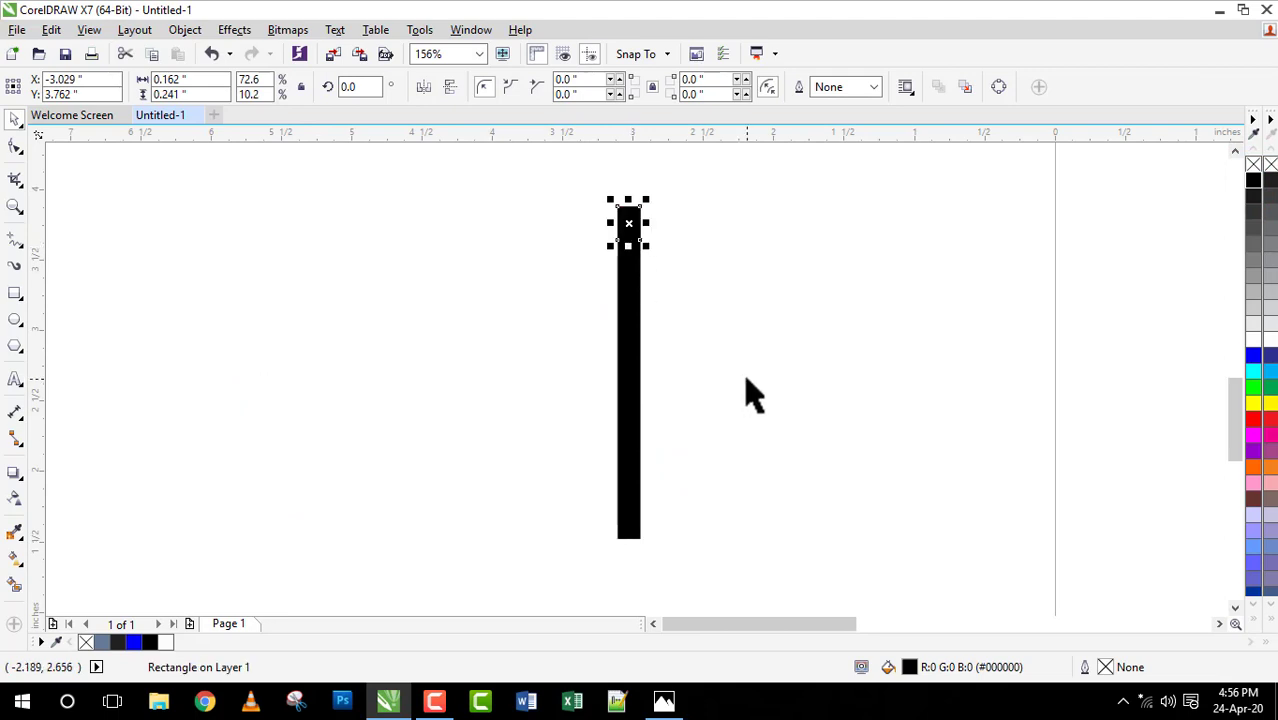
Step: Convert the short end piece to curves and bow its upper and lower edges slightly outward
{"action": "key", "text": "z"}
{"action": "left_click", "coordinate": [585, 186]}
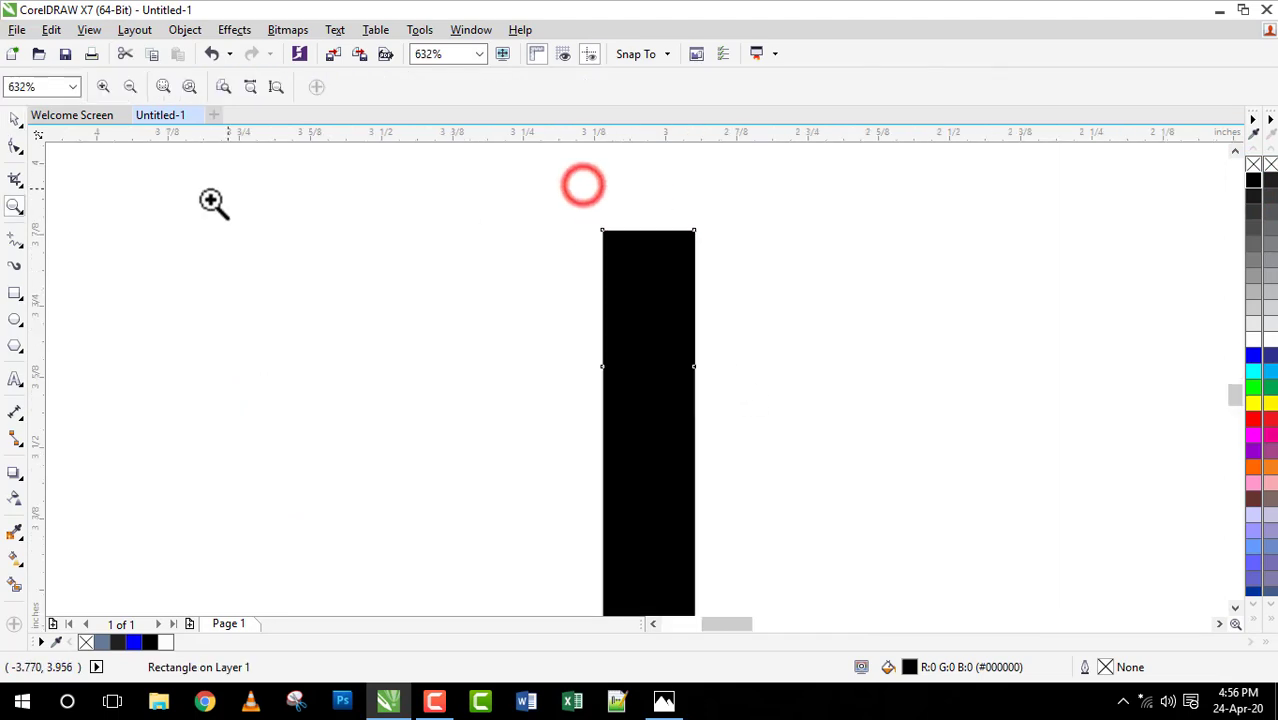
{"action": "left_click", "coordinate": [15, 147]}
{"action": "left_click", "coordinate": [997, 87]}
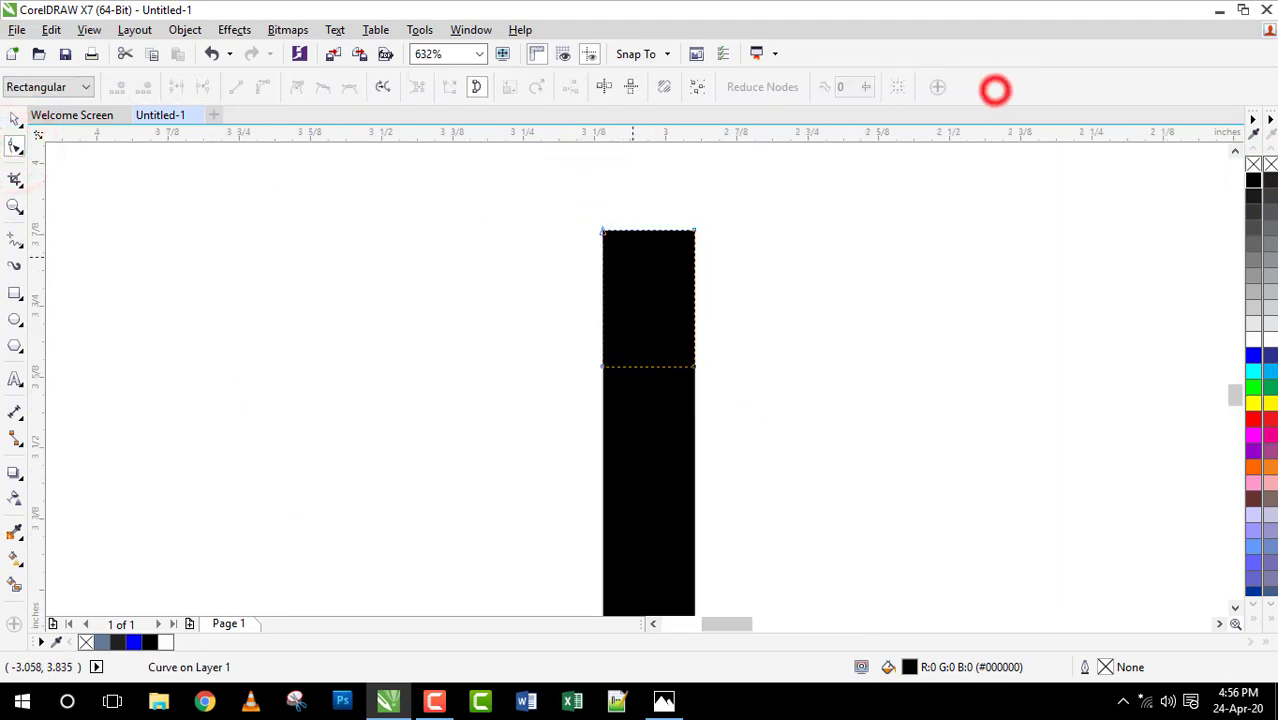
{"action": "left_click", "coordinate": [640, 230]}
{"action": "left_click", "coordinate": [265, 87]}
{"action": "left_click_drag", "start_coordinate": [640, 231], "coordinate": [645, 220]}
{"action": "left_click", "coordinate": [262, 87]}
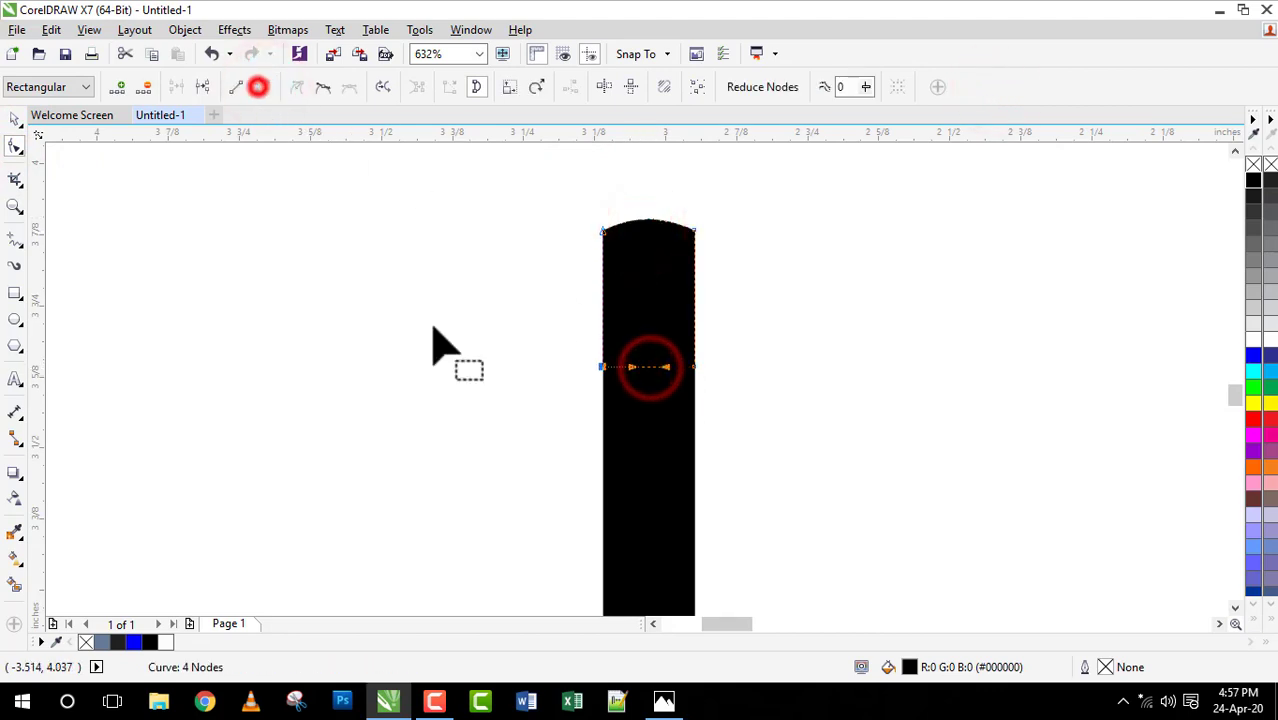
{"action": "left_click_drag", "start_coordinate": [645, 367], "coordinate": [645, 379]}
{"action": "key", "text": "space"}
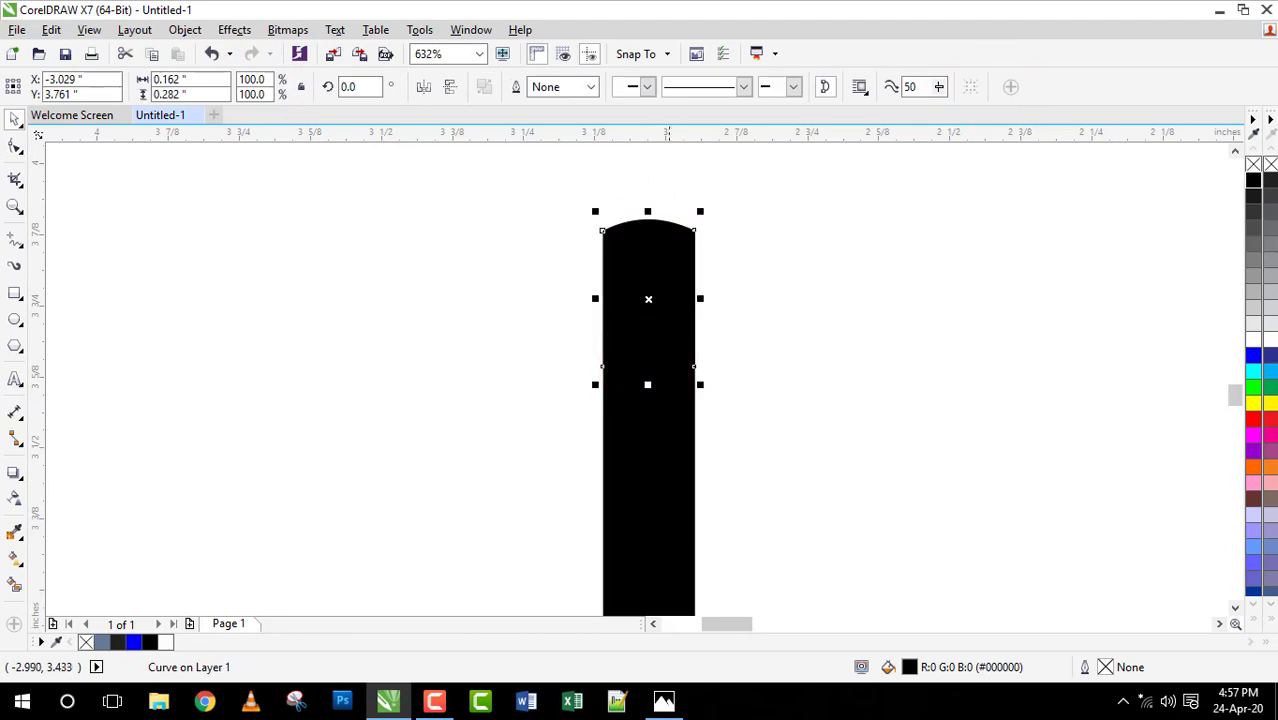
Step: Duplicate the tall black rectangle in place and fill the copy white, keeping the end piece in front
{"action": "key", "text": "shift+F4"}
{"action": "left_click", "coordinate": [750, 494]}
{"action": "key", "text": "z"}
{"action": "left_click_drag", "start_coordinate": [261, 386], "coordinate": [318, 509]}
{"action": "key", "text": "space"}
{"action": "left_click", "coordinate": [598, 436]}
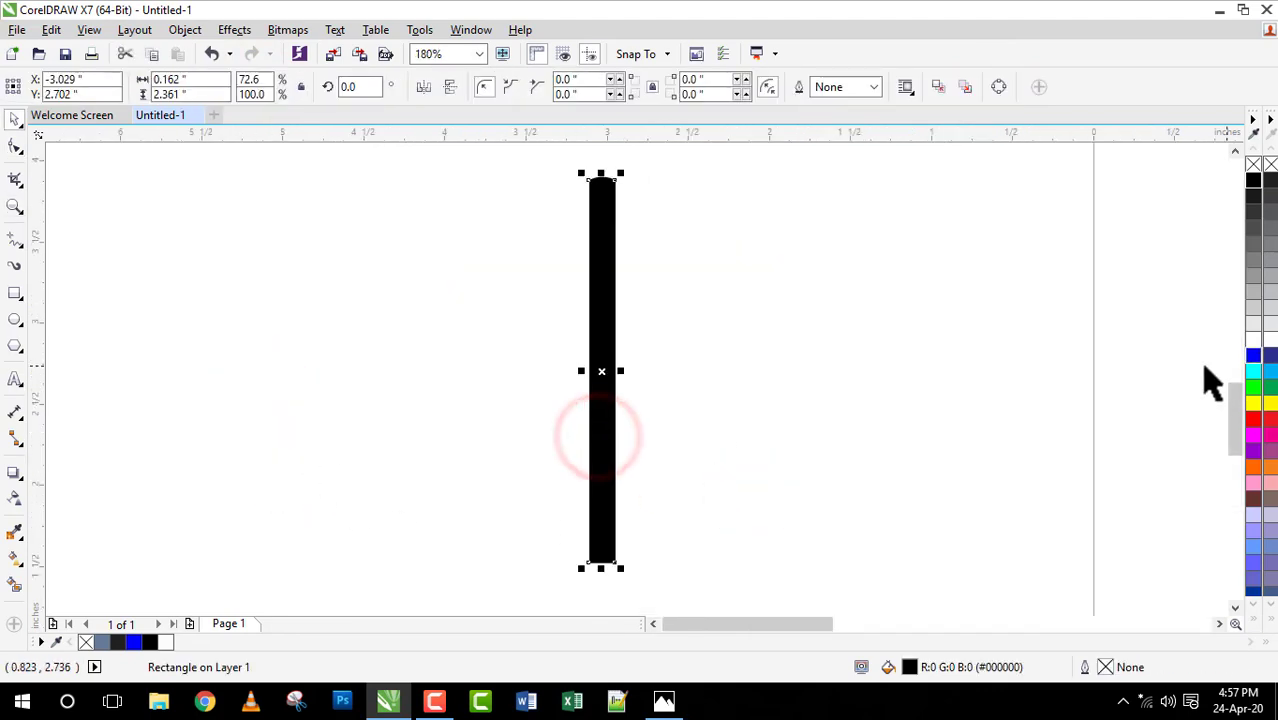
{"action": "left_click", "coordinate": [1252, 338]}
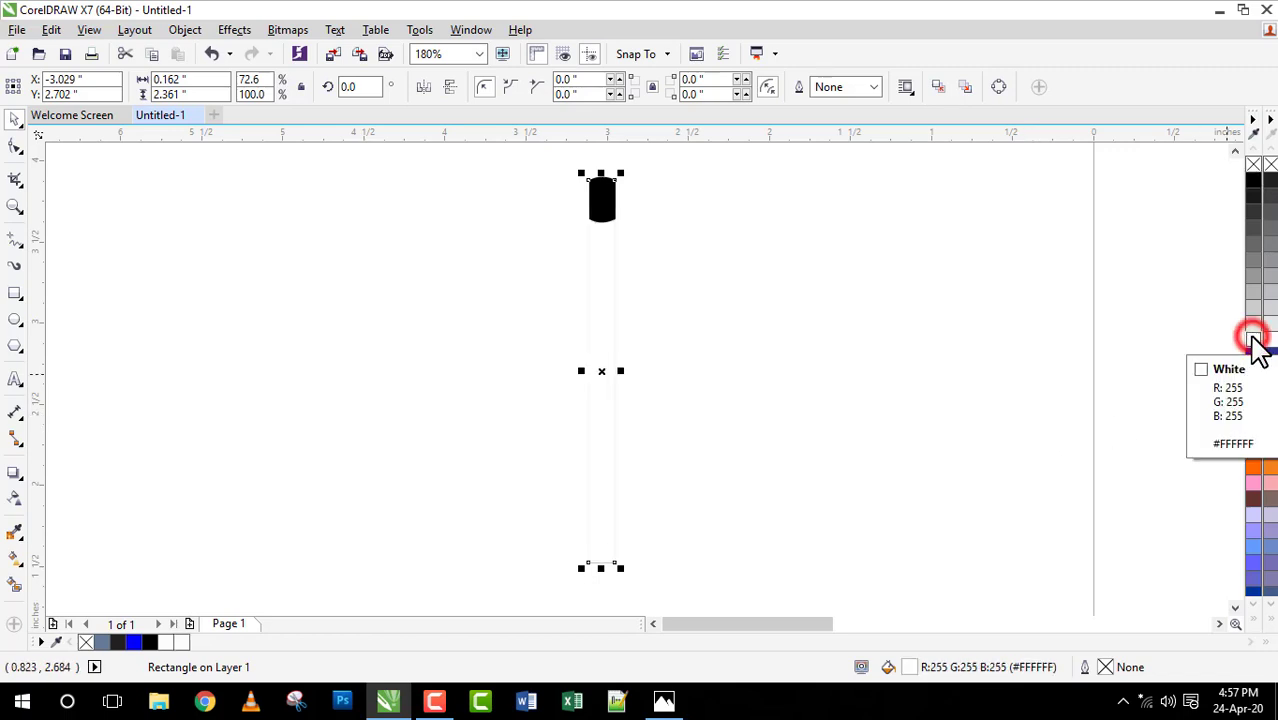
{"action": "left_click", "coordinate": [1252, 337]}
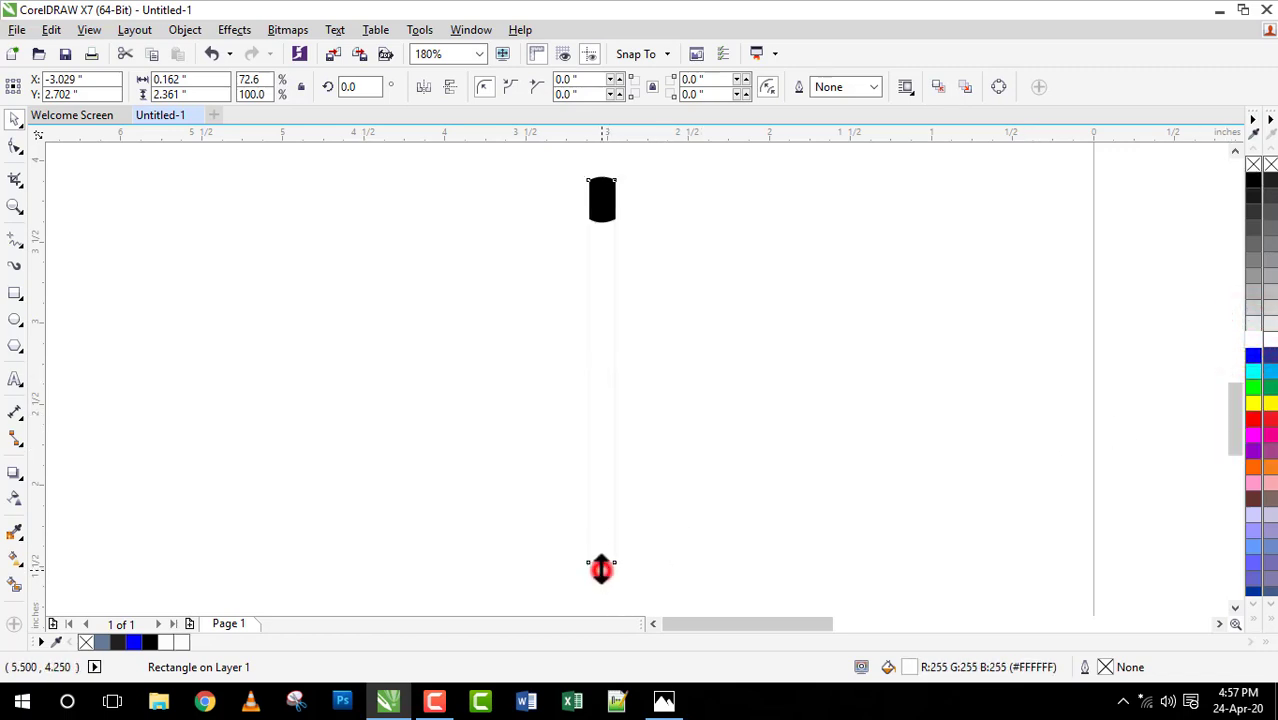
Step: Shrink the white copy to about 0.08 in wide and 2.29 in high, and centre it horizontally on the black rectangle
{"action": "left_click_drag", "start_coordinate": [601, 569], "coordinate": [601, 556]}
{"action": "left_click_drag", "start_coordinate": [621, 365], "coordinate": [606, 365]}
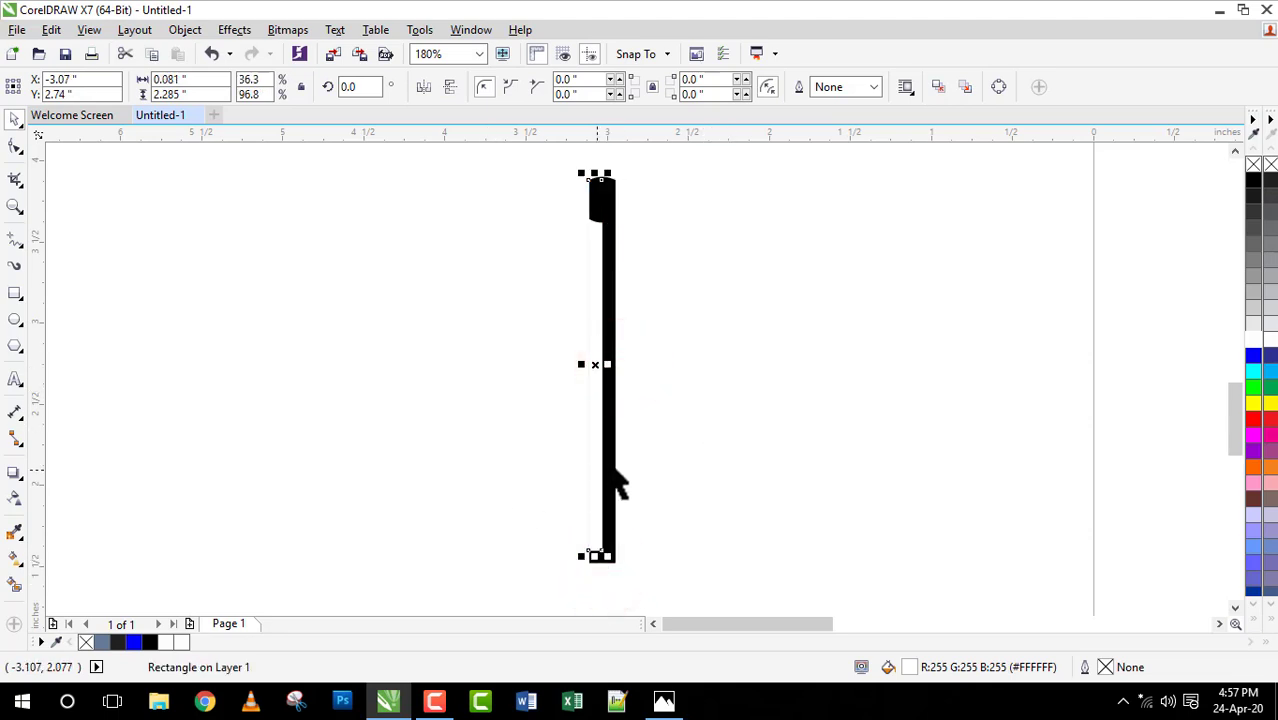
{"action": "key", "text": "z"}
{"action": "key", "text": "space"}
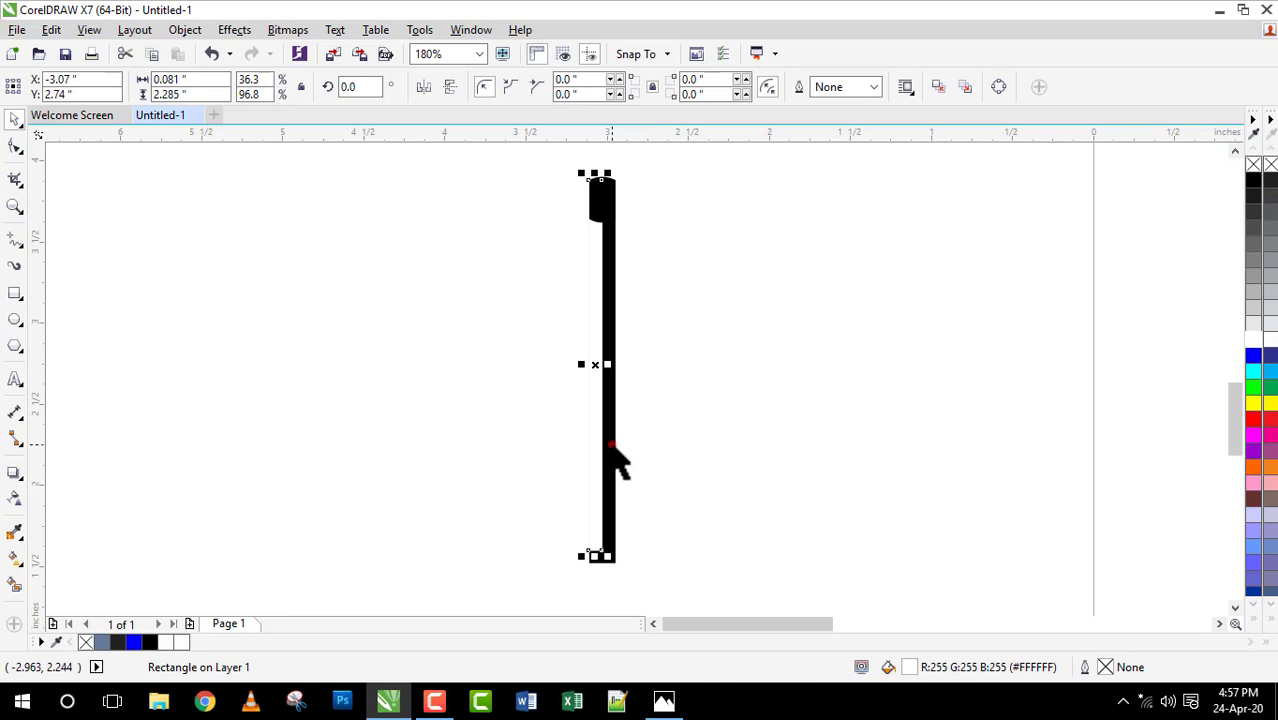
{"action": "left_click", "coordinate": [610, 445], "text": "shift"}
{"action": "key", "text": "ctrl+l"}
{"action": "left_click", "coordinate": [730, 431]}
{"action": "left_click_drag", "start_coordinate": [559, 164], "coordinate": [776, 572]}
{"action": "left_click", "coordinate": [1025, 312]}
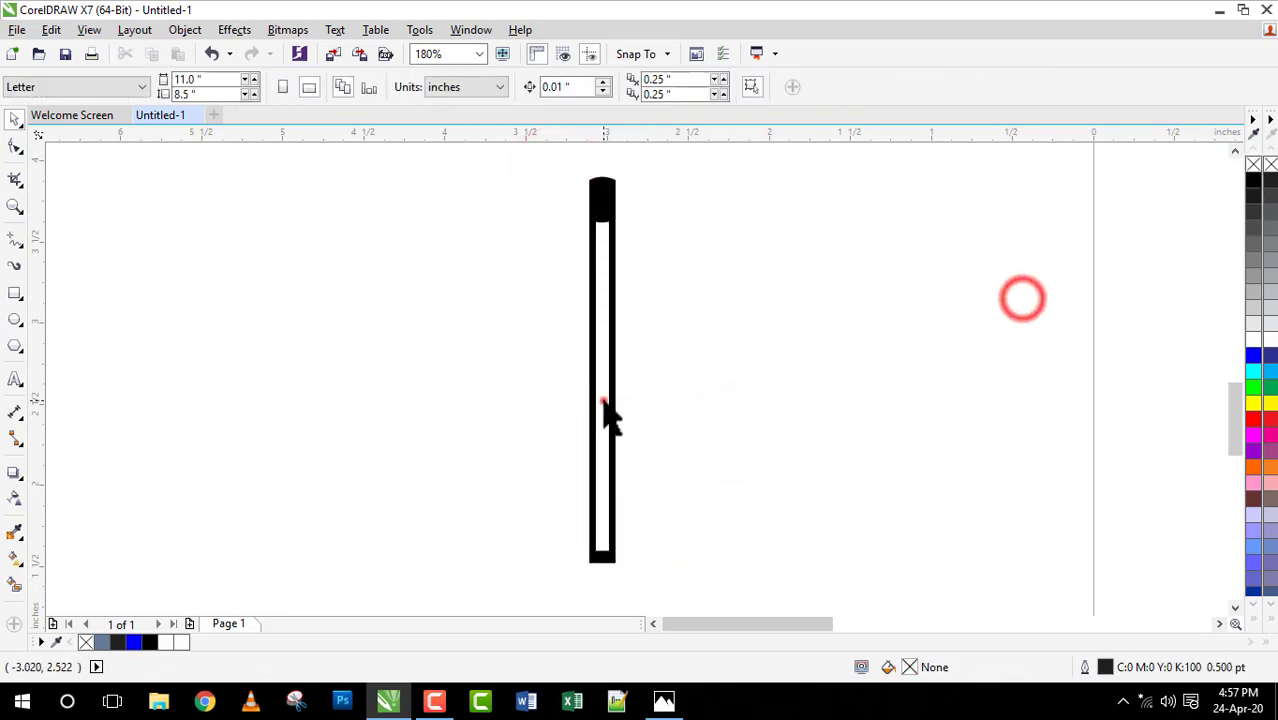
Step: Convert the white strip to a 300 dpi CMYK bitmap with anti-aliasing and a transparent background
{"action": "left_click", "coordinate": [602, 398]}
{"action": "left_click", "coordinate": [285, 30]}
{"action": "left_click", "coordinate": [300, 50]}
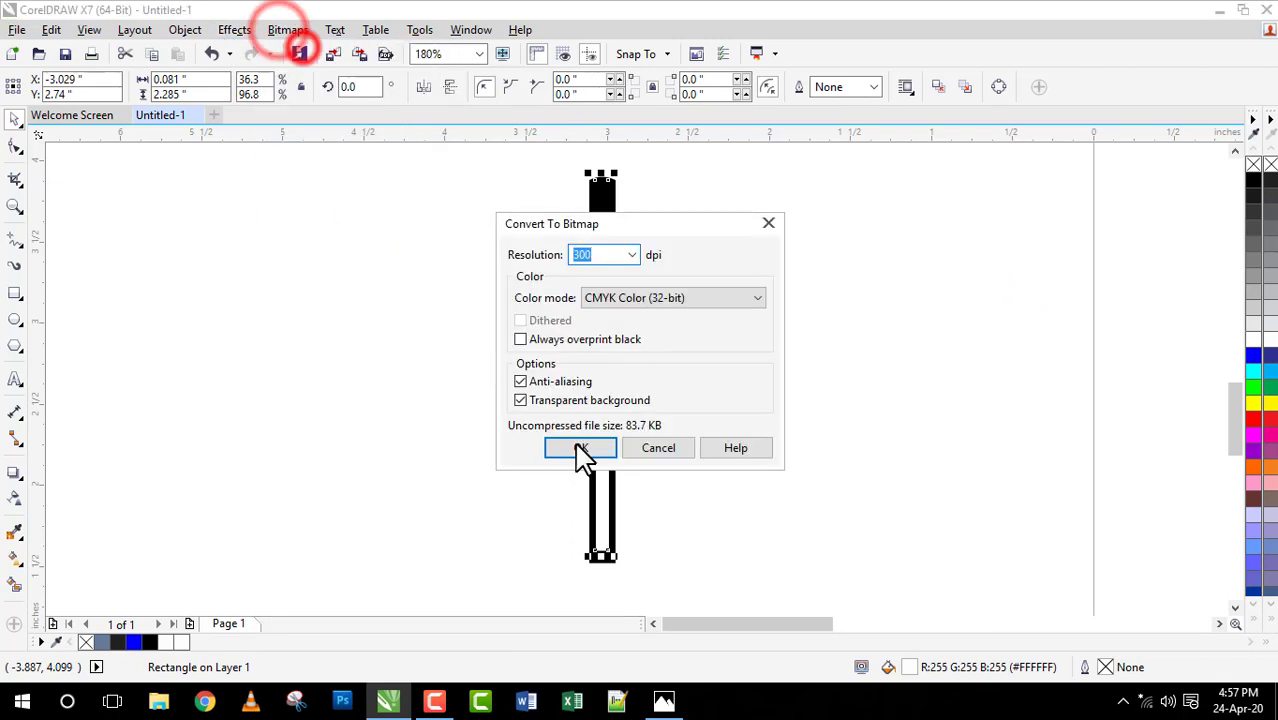
{"action": "left_click", "coordinate": [575, 445]}
Step: Apply a Gaussian Blur with a radius of about 4.7 pixels to the white strip
{"action": "left_click", "coordinate": [290, 30]}
{"action": "mouse_move", "coordinate": [304, 434]}
{"action": "left_click", "coordinate": [510, 456]}
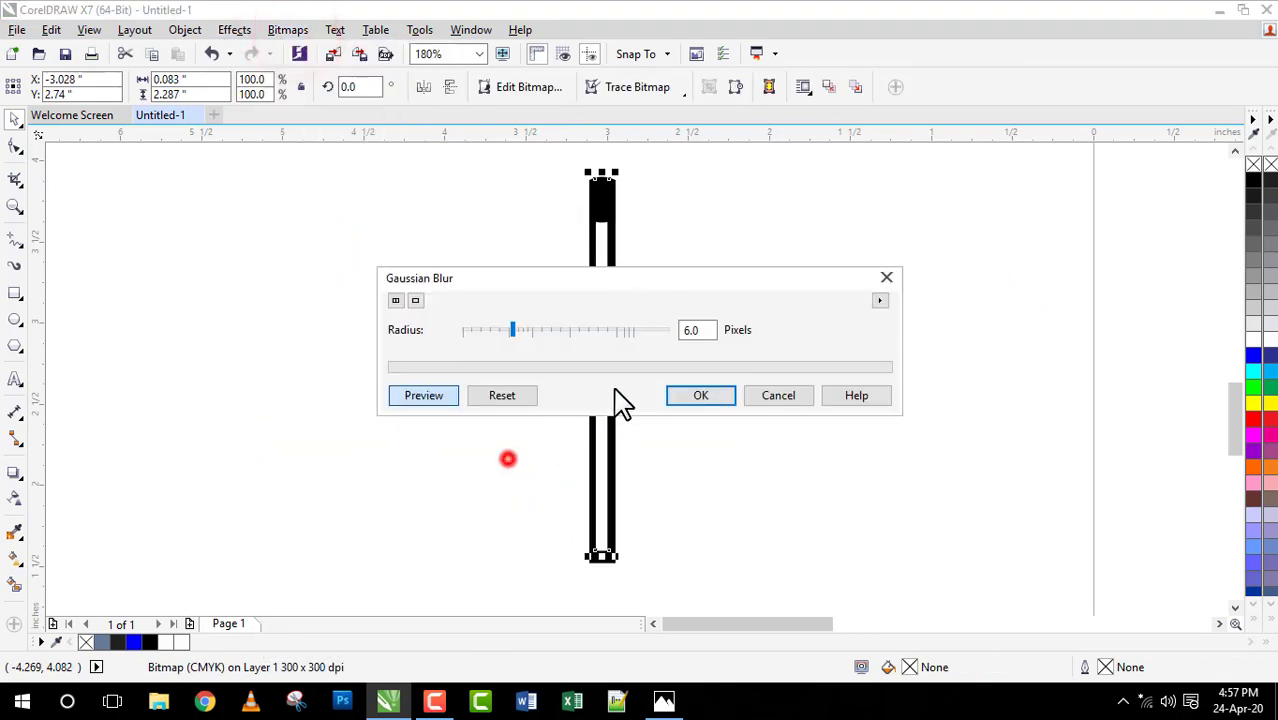
{"action": "left_click_drag", "start_coordinate": [616, 281], "coordinate": [582, 373]}
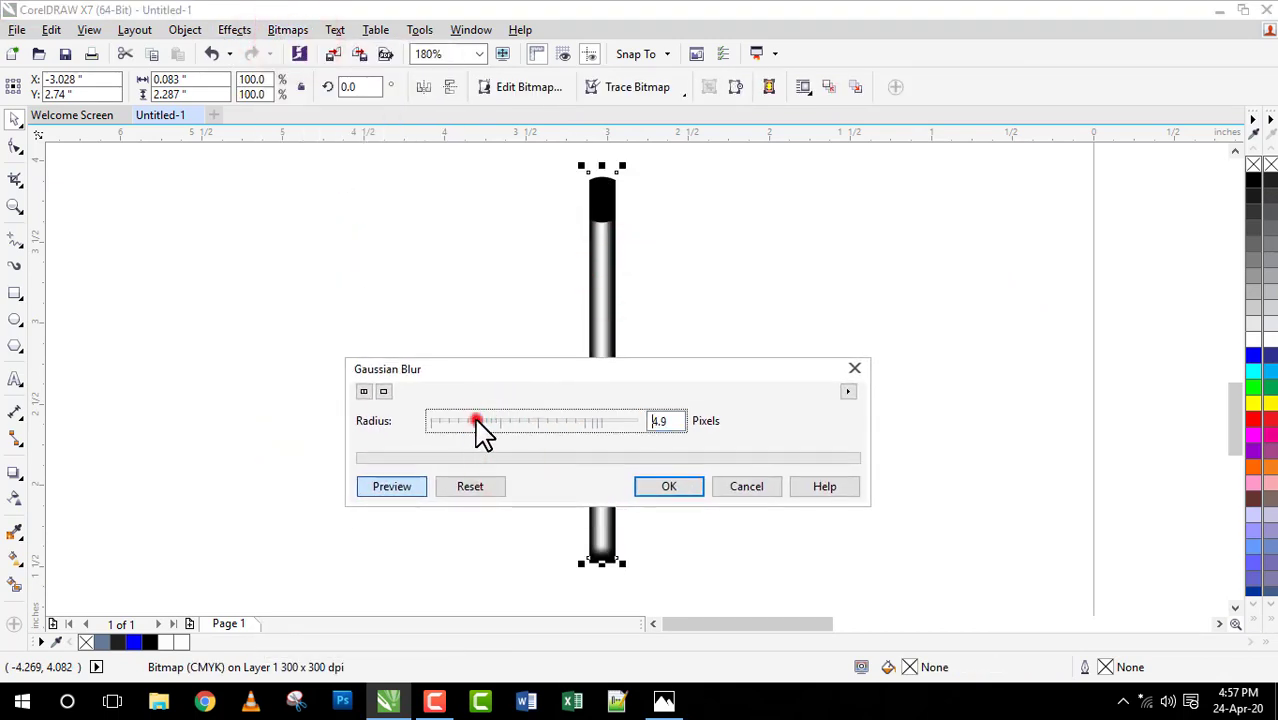
{"action": "left_click", "coordinate": [477, 421]}
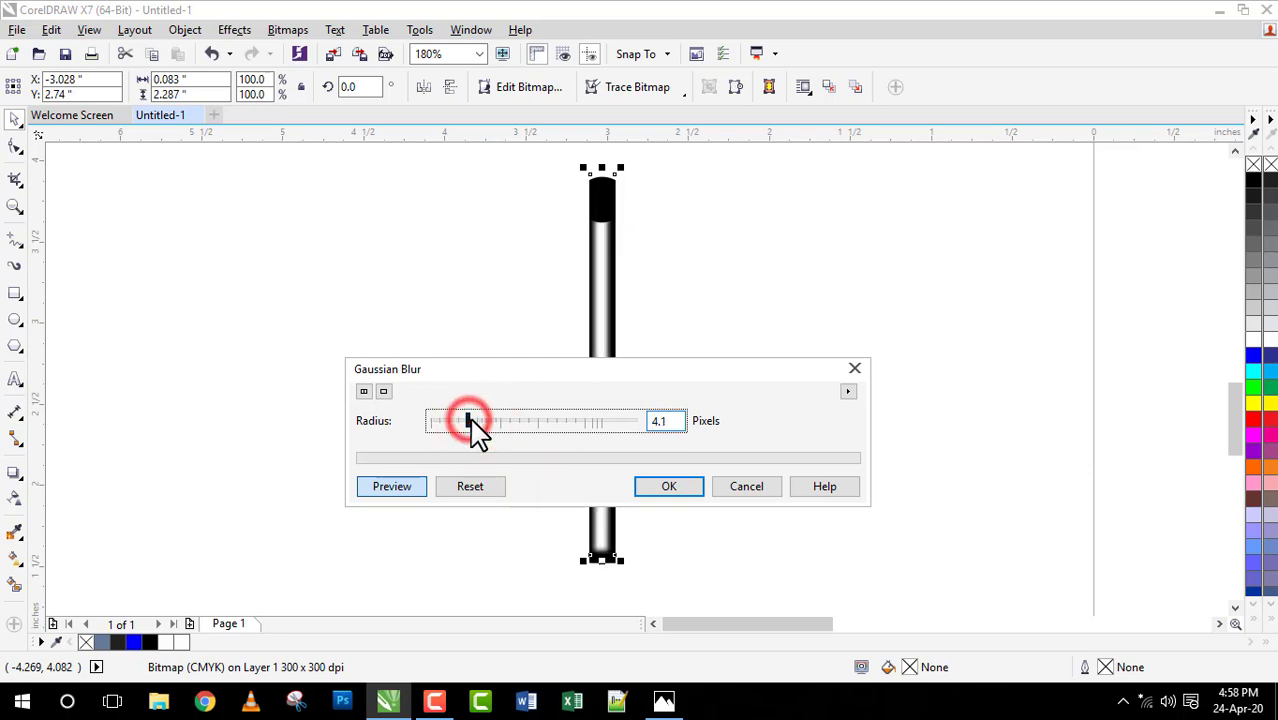
{"action": "left_click_drag", "start_coordinate": [470, 421], "coordinate": [475, 421]}
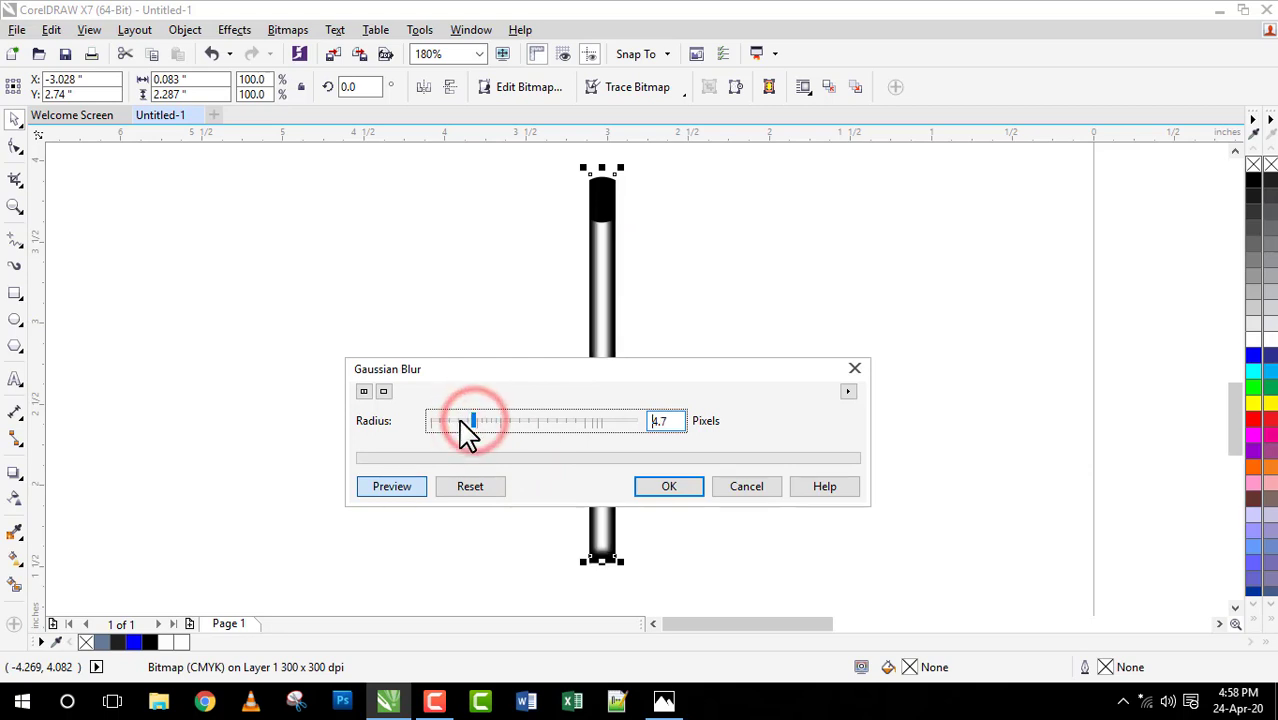
{"action": "left_click", "coordinate": [668, 486]}
Step: Group the black shaft, the blurred highlight and the rounded end piece
{"action": "key", "text": "shift+F4"}
{"action": "left_click", "coordinate": [649, 489]}
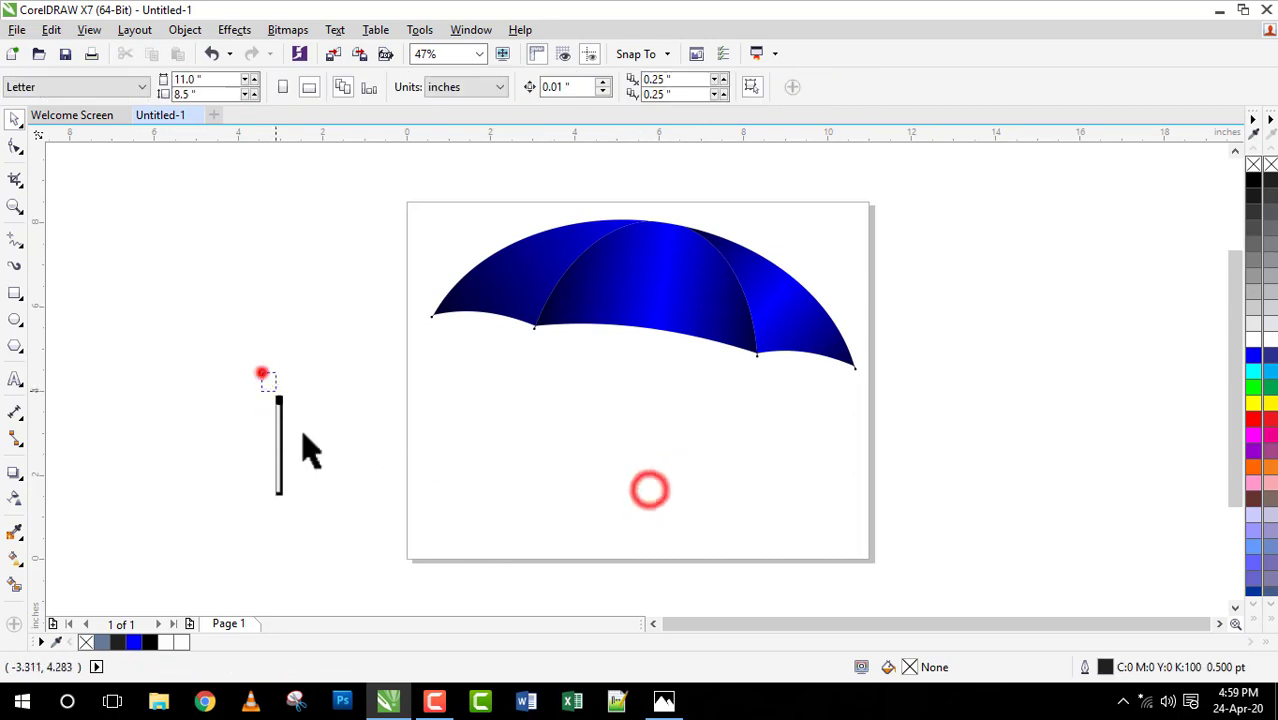
{"action": "left_click_drag", "start_coordinate": [303, 435], "coordinate": [320, 525]}
{"action": "left_click", "coordinate": [815, 87]}
Step: Place the grouped shaft behind the canopy's peak, rotated to about 340.5 degrees
{"action": "left_click_drag", "start_coordinate": [277, 426], "coordinate": [673, 170]}
{"action": "left_click", "coordinate": [1234, 150]}
{"action": "left_click", "coordinate": [1234, 150]}
{"action": "left_click_drag", "start_coordinate": [673, 287], "coordinate": [661, 319]}
{"action": "left_click", "coordinate": [662, 309]}
{"action": "left_click_drag", "start_coordinate": [671, 260], "coordinate": [692, 265]}
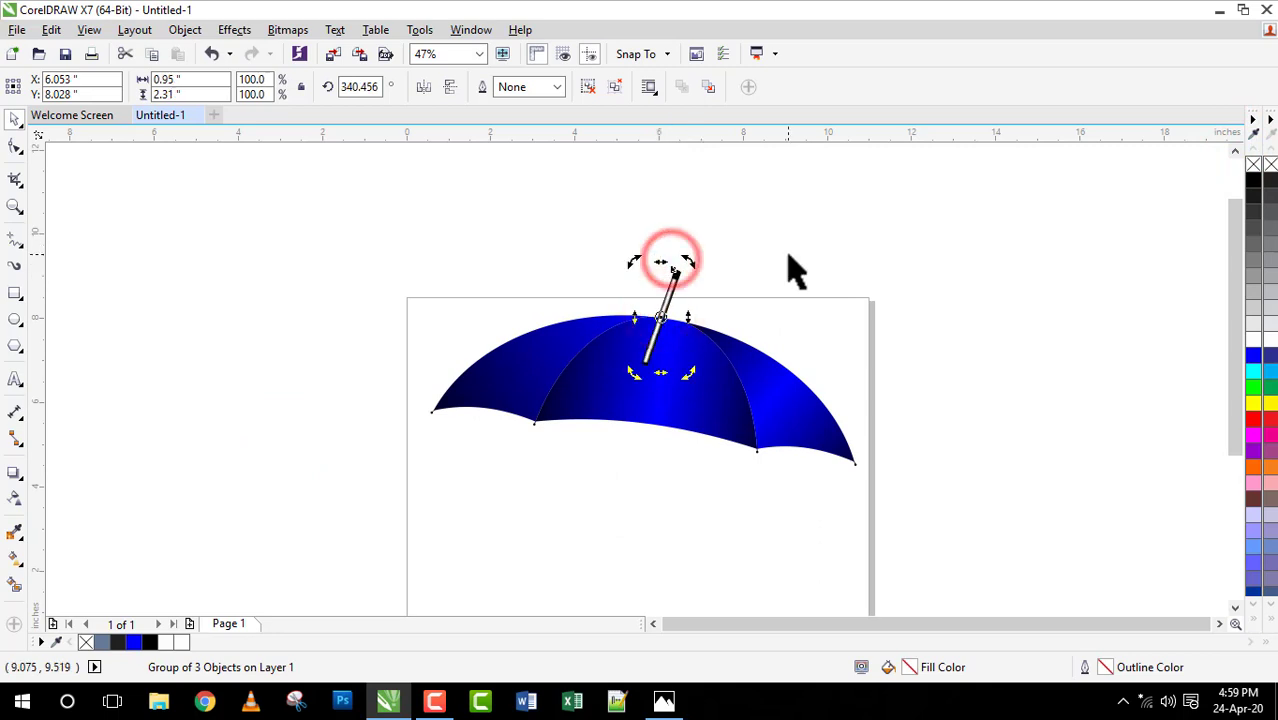
{"action": "left_click", "coordinate": [788, 254]}
Step: Rotate the shaft at the canopy's peak to about 349.1 degrees
{"action": "key", "text": "F2"}
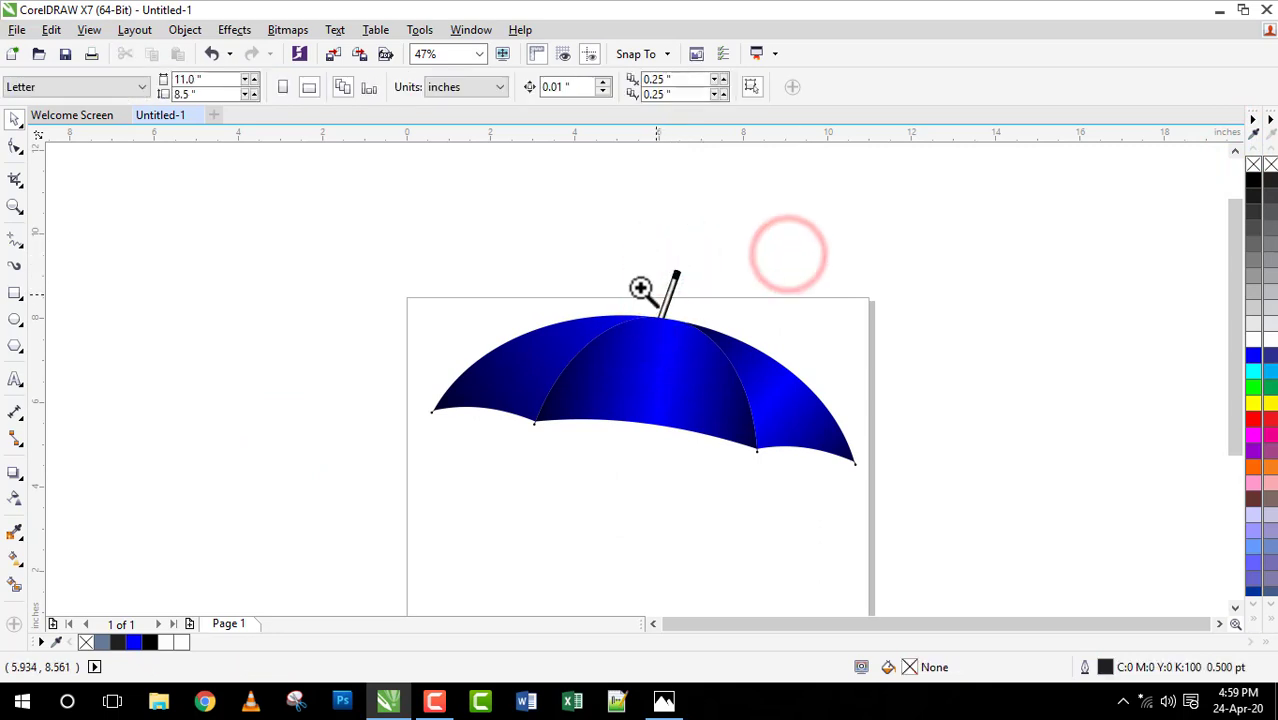
{"action": "left_click_drag", "start_coordinate": [599, 234], "coordinate": [748, 403]}
{"action": "left_click", "coordinate": [624, 322]}
{"action": "left_click", "coordinate": [628, 340]}
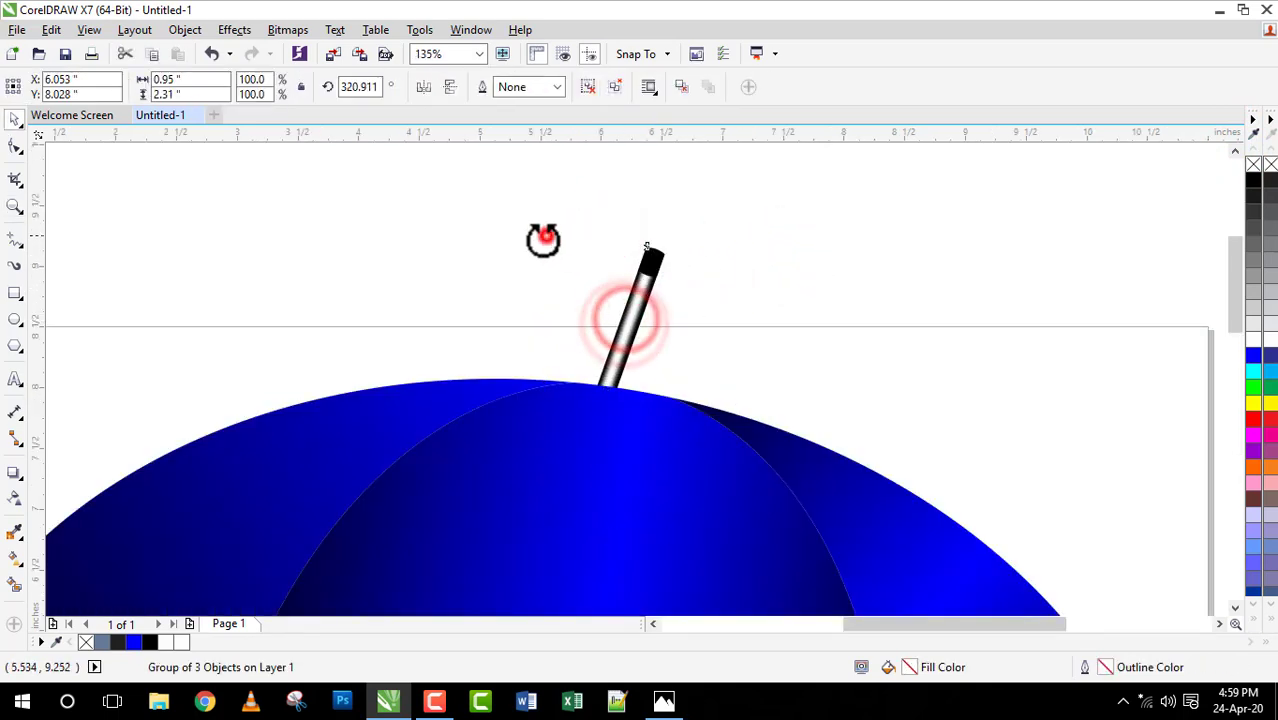
{"action": "left_click_drag", "start_coordinate": [542, 237], "coordinate": [525, 262]}
{"action": "left_click", "coordinate": [750, 282]}
Step: Nudge the shaft right along the canopy's peak to X 6.163 in
{"action": "left_click", "coordinate": [622, 332]}
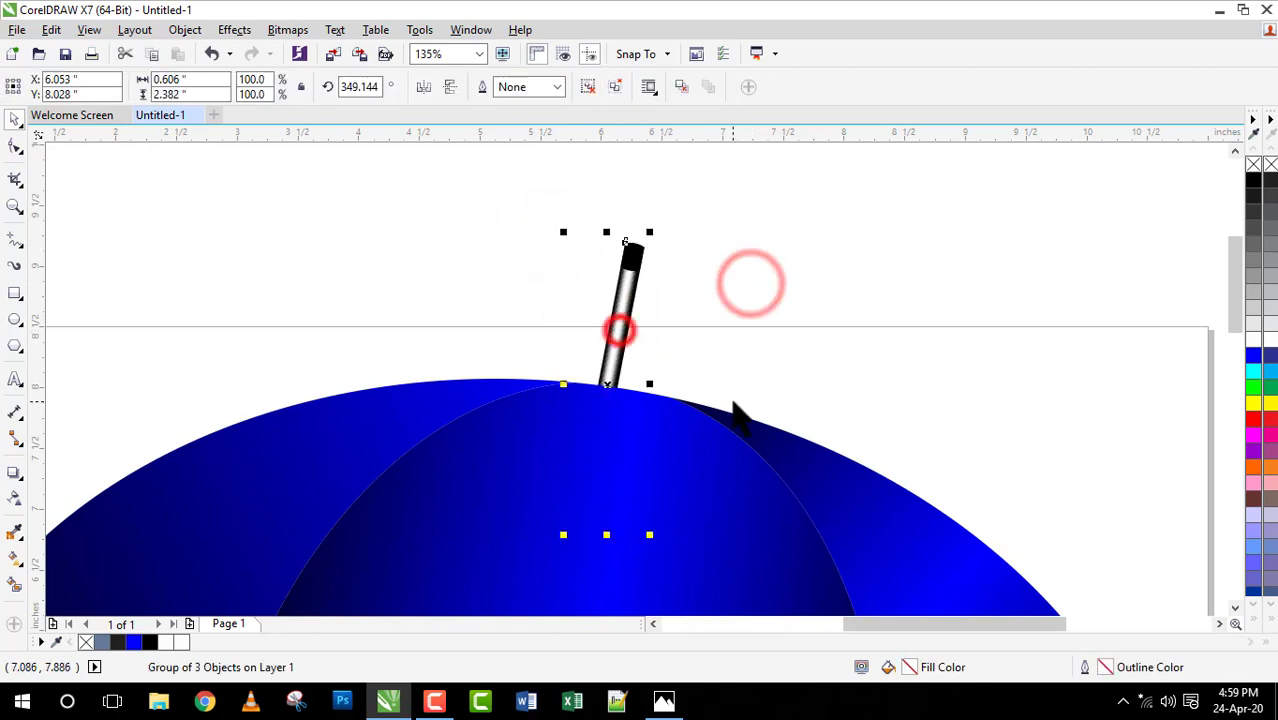
{"action": "key", "text": "Right"}
{"action": "key", "text": "Right"}
{"action": "key", "text": "Right"}
{"action": "key", "text": "Right"}
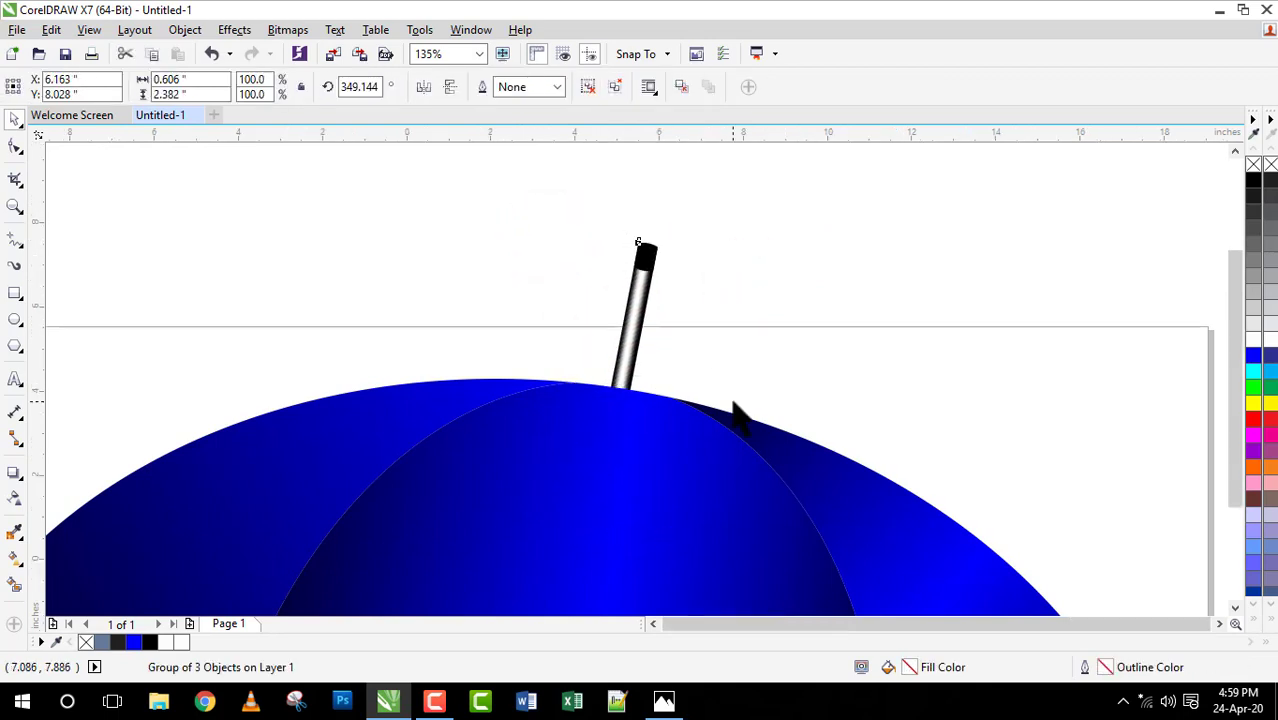
{"action": "key", "text": "F3"}
{"action": "left_click", "coordinate": [733, 401]}
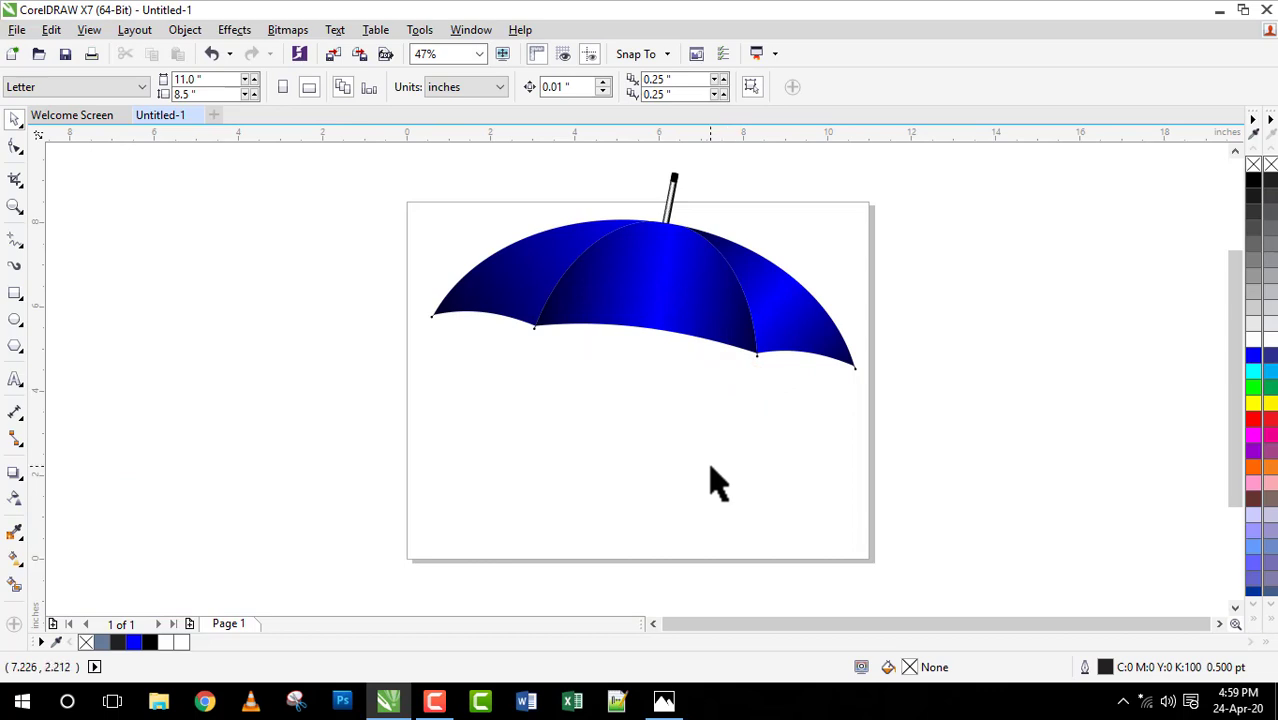
Step: Nudge the shaft slightly left and down to X 6.153 in, Y 8.008 in
{"action": "key", "text": "F2"}
{"action": "left_click", "coordinate": [656, 163]}
{"action": "left_click", "coordinate": [593, 351]}
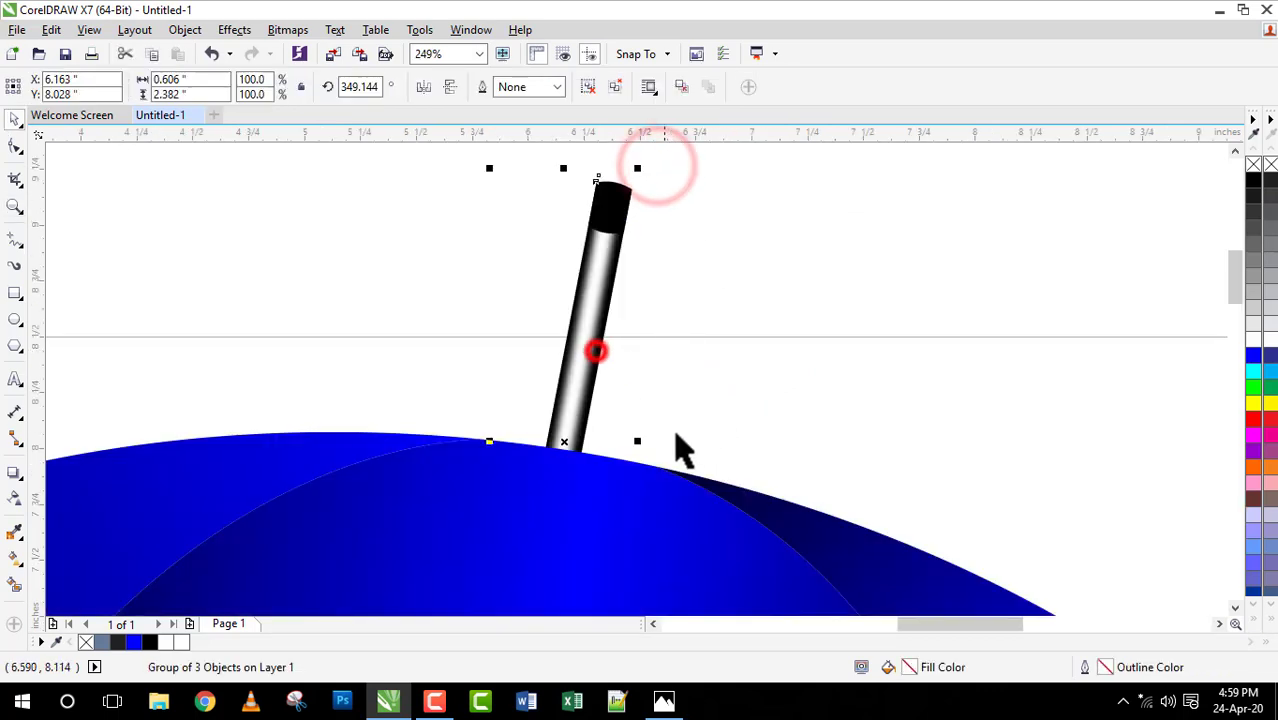
{"action": "key", "text": "F3"}
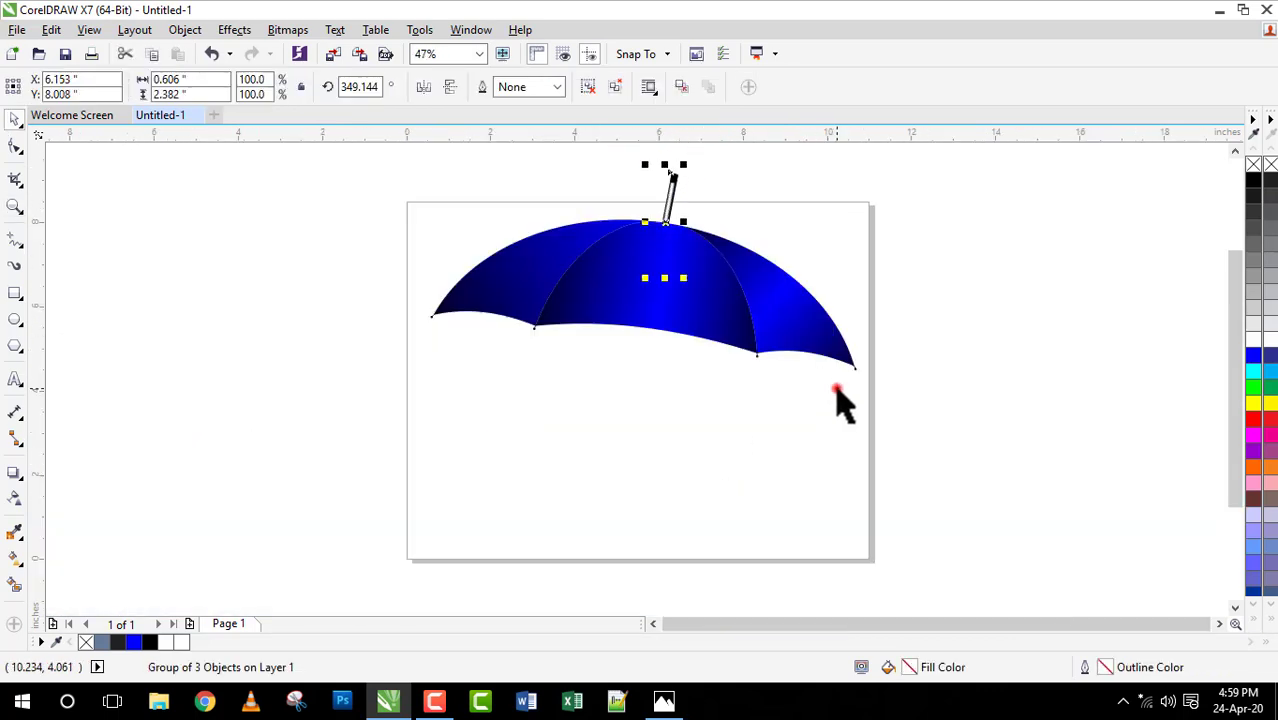
{"action": "left_click", "coordinate": [837, 390]}
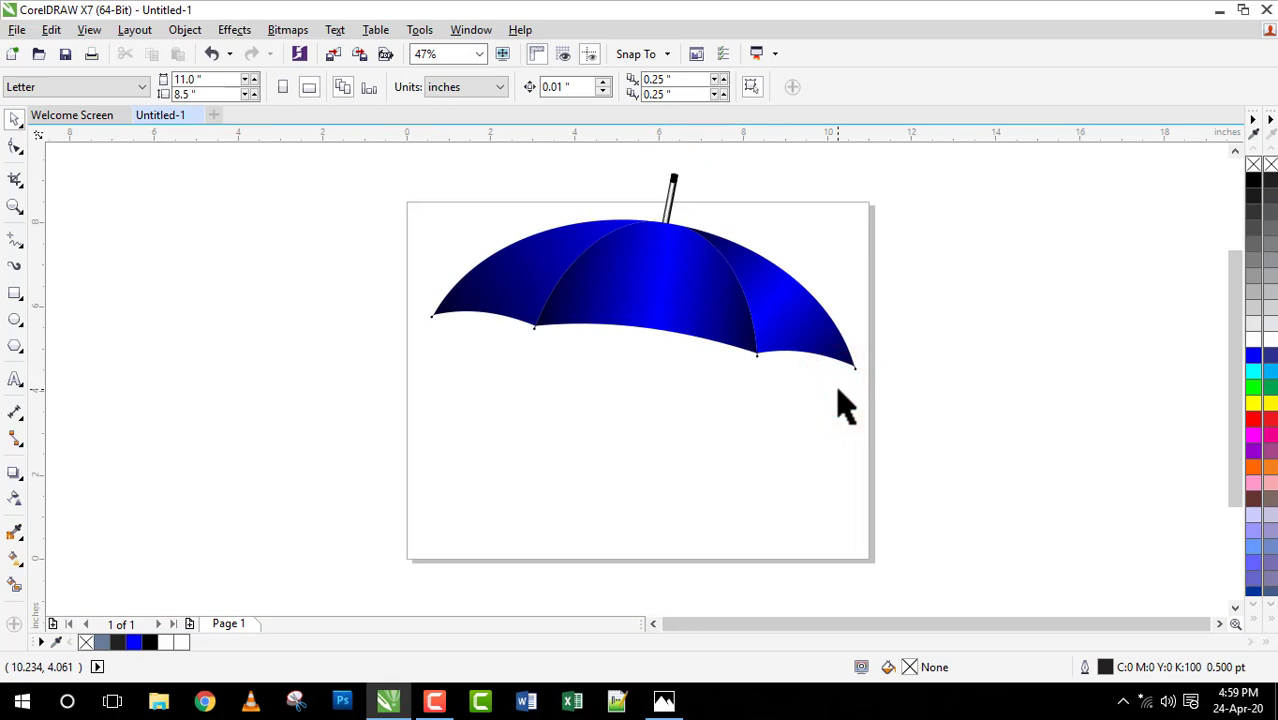
Step: Rotate the shaft slightly further toward vertical
{"action": "key", "text": "F2"}
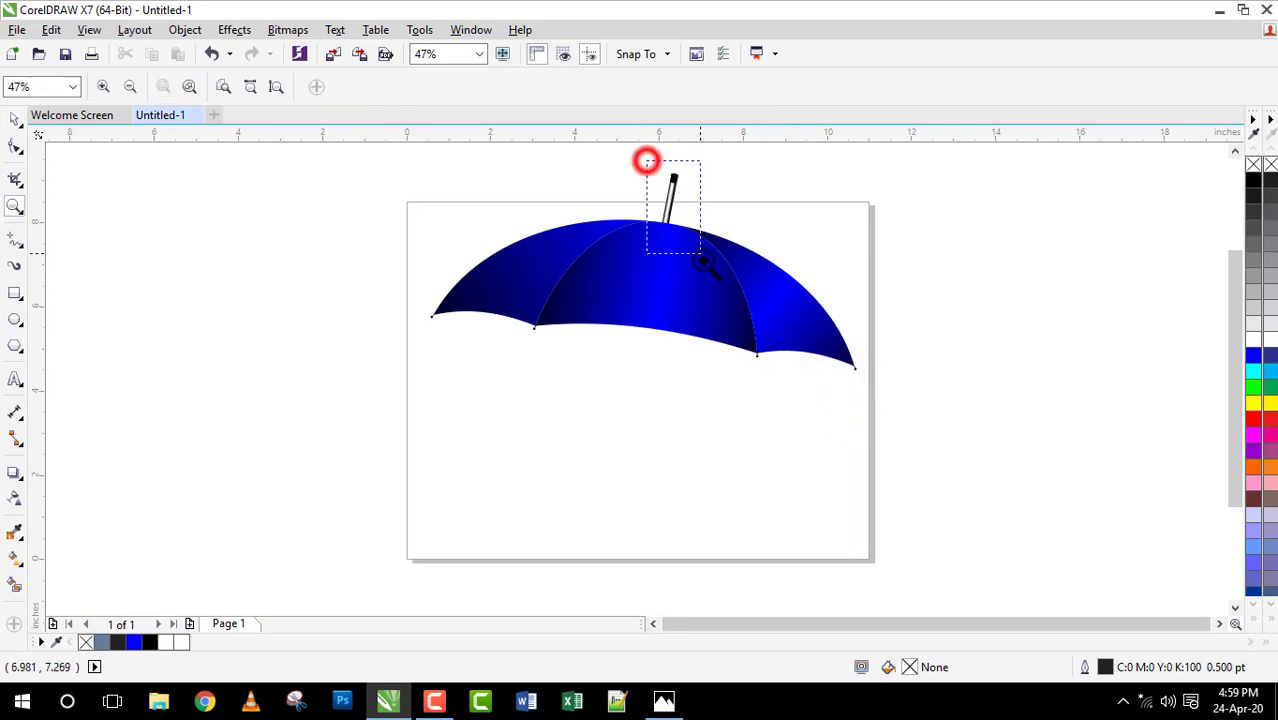
{"action": "left_click_drag", "start_coordinate": [701, 253], "coordinate": [701, 255]}
{"action": "left_click", "coordinate": [619, 316]}
{"action": "left_click", "coordinate": [626, 349]}
{"action": "left_click_drag", "start_coordinate": [523, 194], "coordinate": [522, 194]}
{"action": "left_click", "coordinate": [807, 316]}
{"action": "key", "text": "F3"}
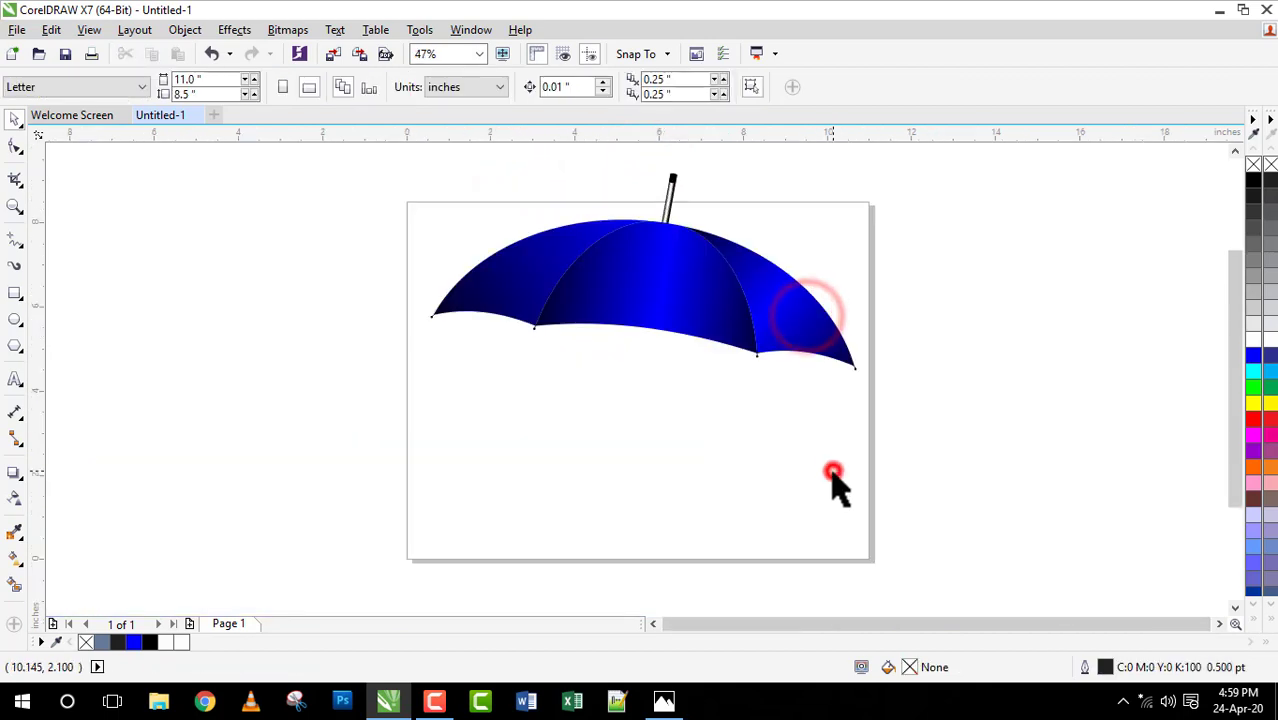
Step: Draw a 20-point star about 0.59 in wide on the canopy just below the base of the shaft
{"action": "key", "text": "F2"}
{"action": "left_click_drag", "start_coordinate": [631, 200], "coordinate": [706, 255]}
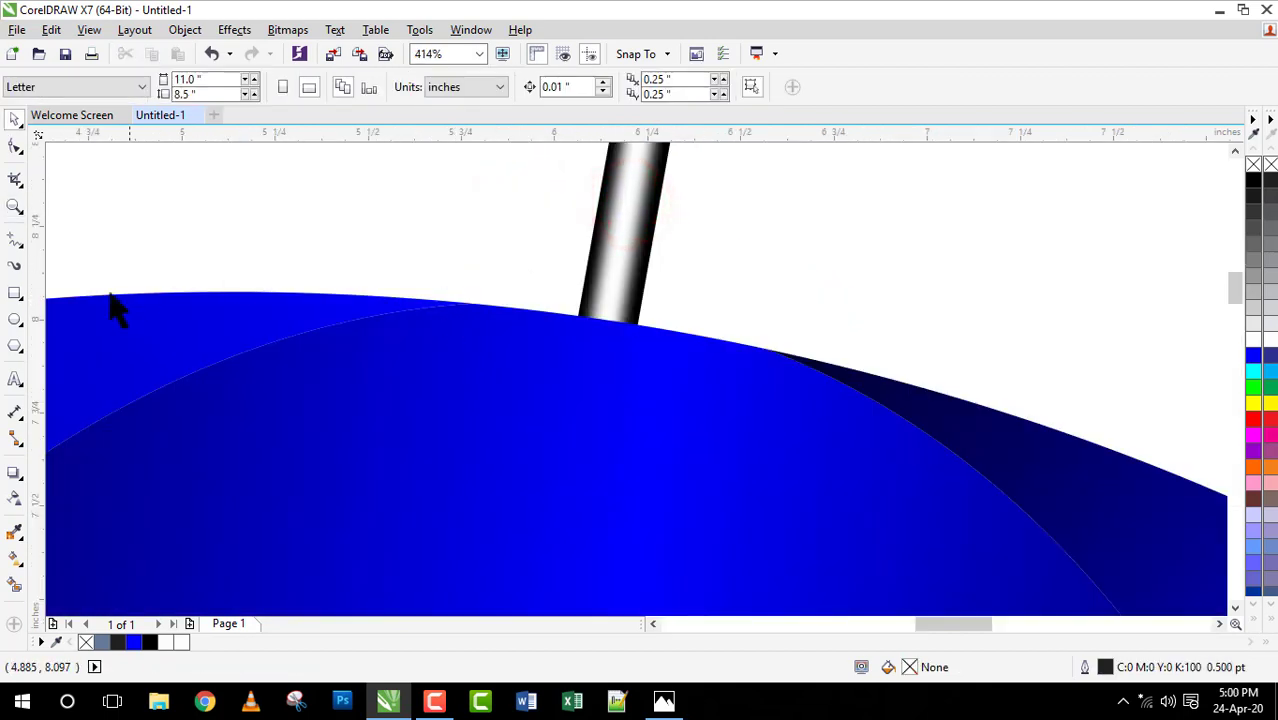
{"action": "left_click", "coordinate": [18, 352]}
{"action": "left_click", "coordinate": [73, 363]}
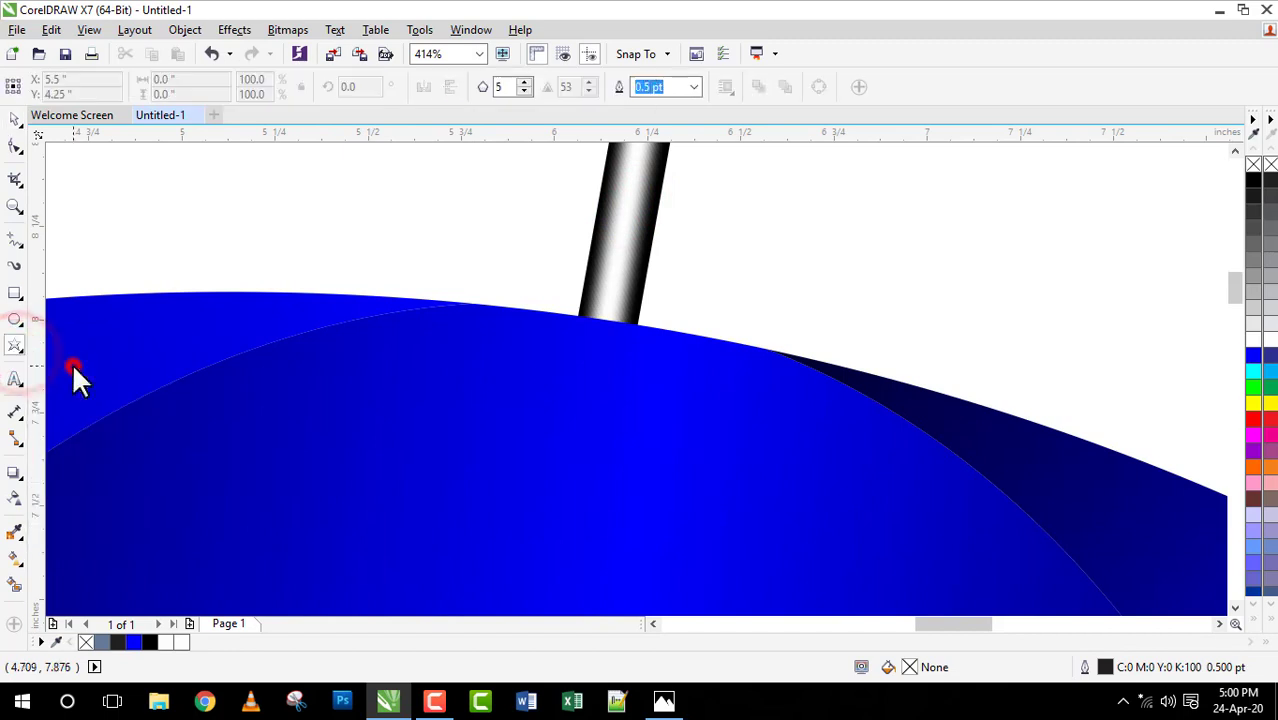
{"action": "type", "text": "20"}
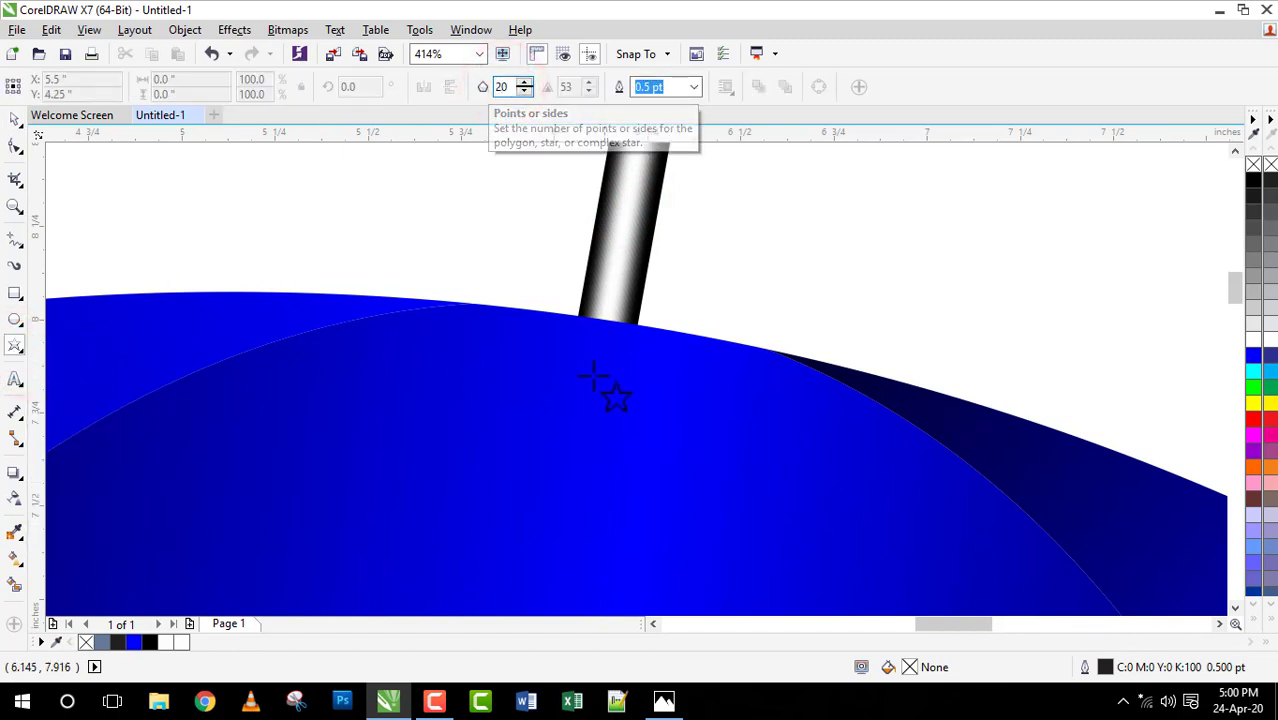
{"action": "left_click_drag", "start_coordinate": [525, 312], "coordinate": [744, 500]}
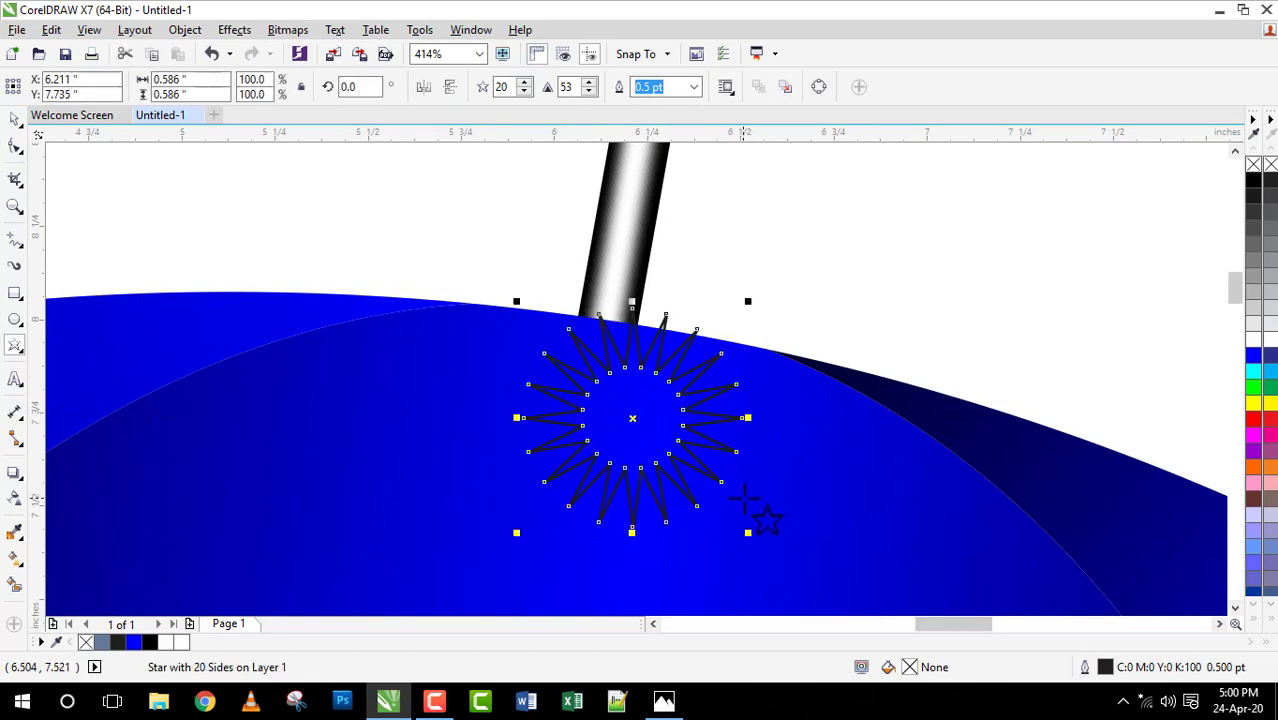
Step: Set the star's number of points to 30 and enlarge it about its centre to about 1.24 in wide
{"action": "double_click", "coordinate": [504, 87]}
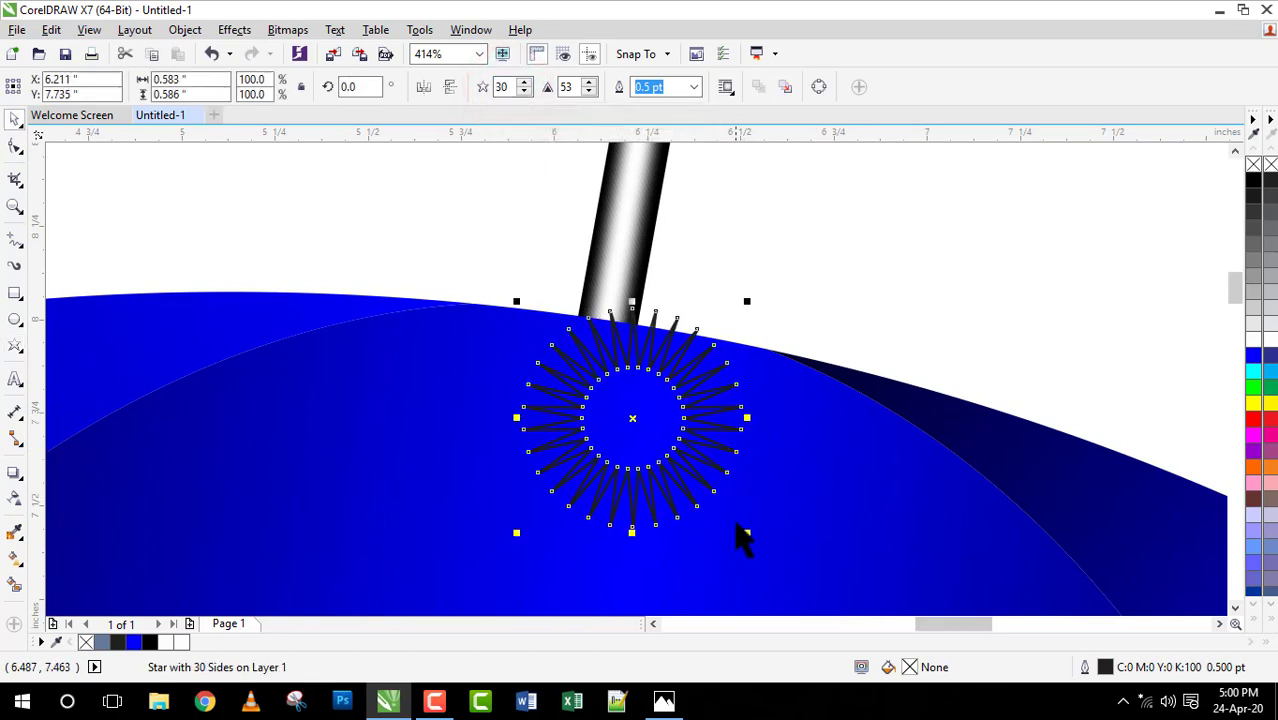
{"action": "left_click_drag", "start_coordinate": [748, 533], "coordinate": [912, 615]}
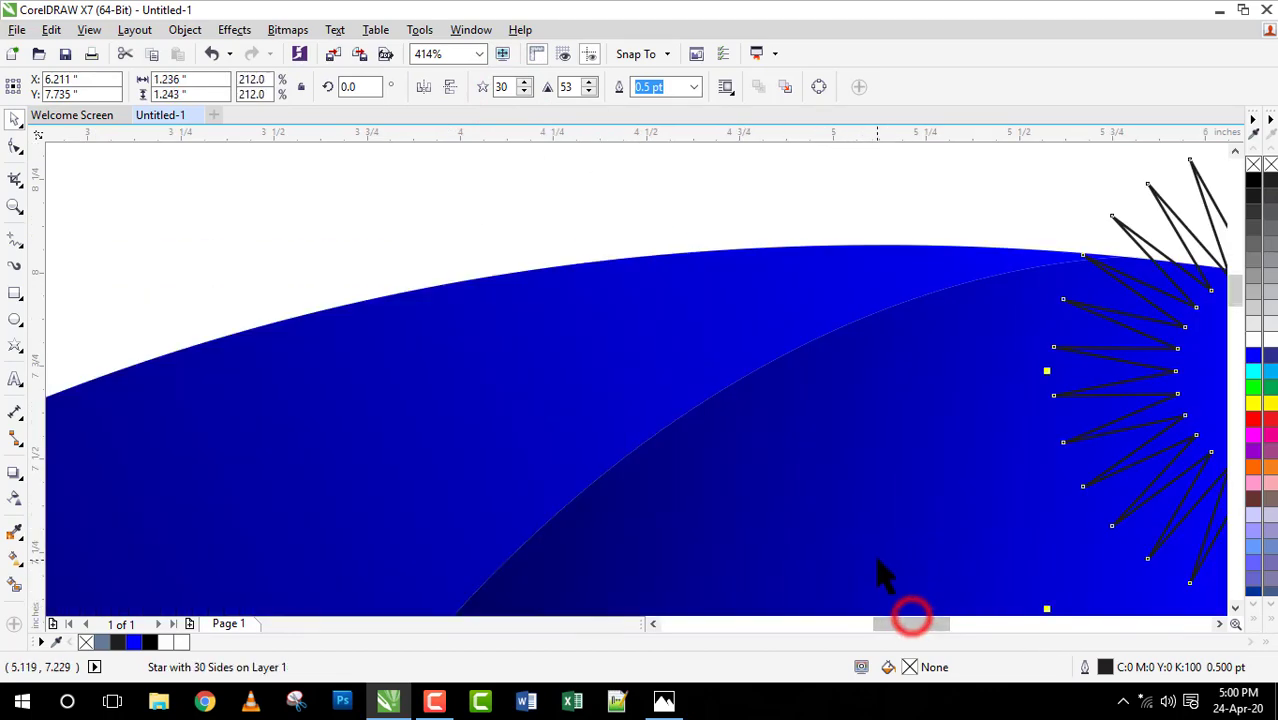
Step: Widen the 30-point star about its centre to about 2.61 in and move it up to X 6.308 in, Y 8.032 in
{"action": "key", "text": "shift+F4"}
{"action": "left_click", "coordinate": [877, 556]}
{"action": "key", "text": "z"}
{"action": "left_click_drag", "start_coordinate": [608, 184], "coordinate": [730, 279]}
{"action": "key", "text": "space"}
{"action": "left_click", "coordinate": [722, 341]}
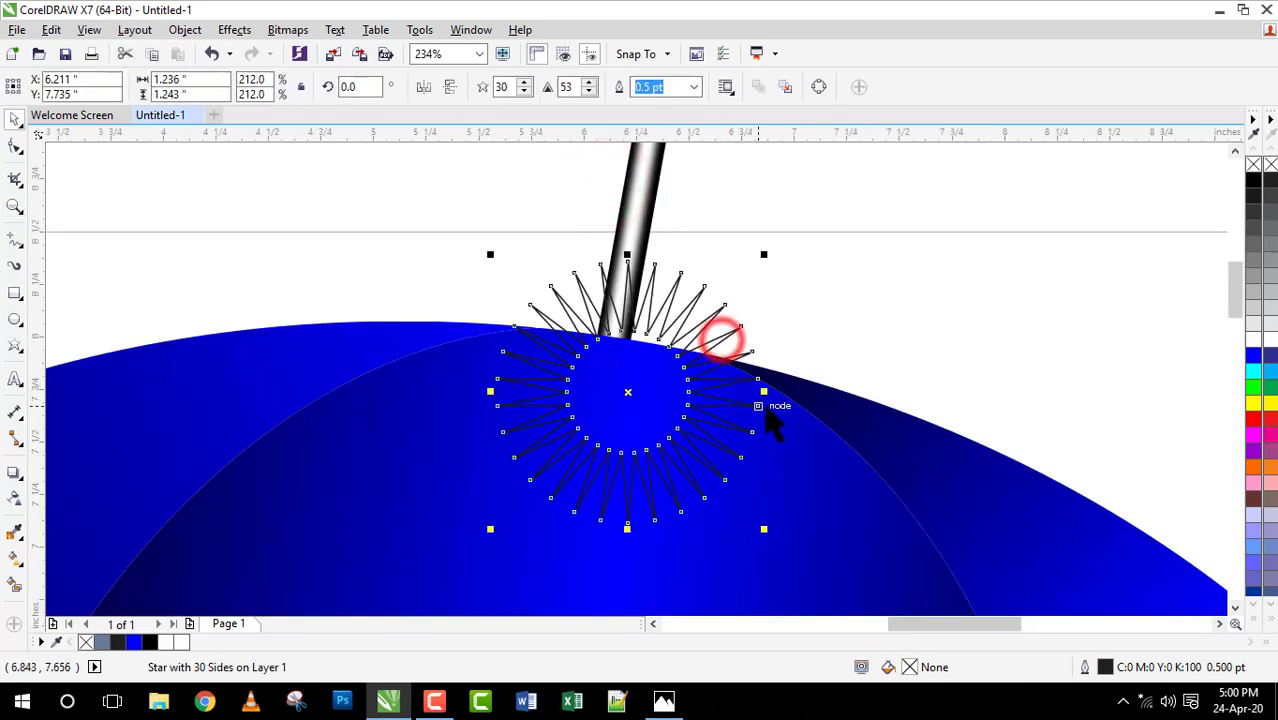
{"action": "left_click_drag", "start_coordinate": [763, 390], "coordinate": [903, 392]}
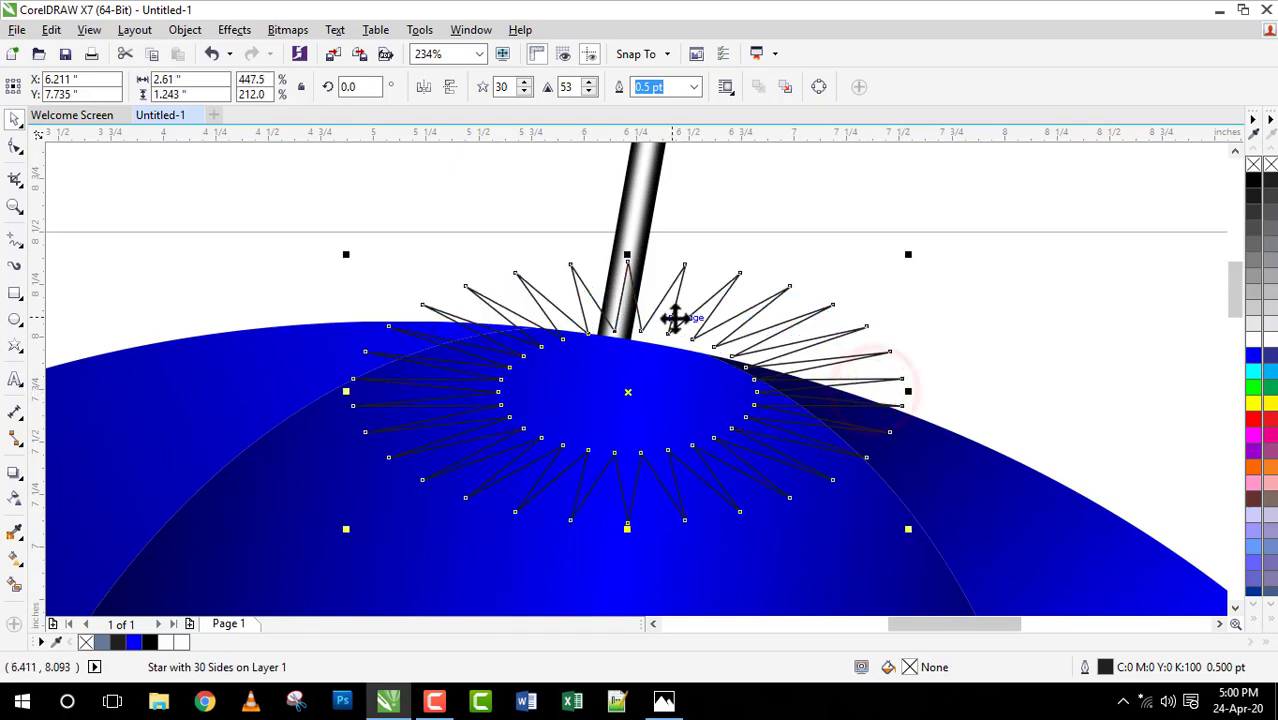
{"action": "left_click_drag", "start_coordinate": [675, 318], "coordinate": [693, 256]}
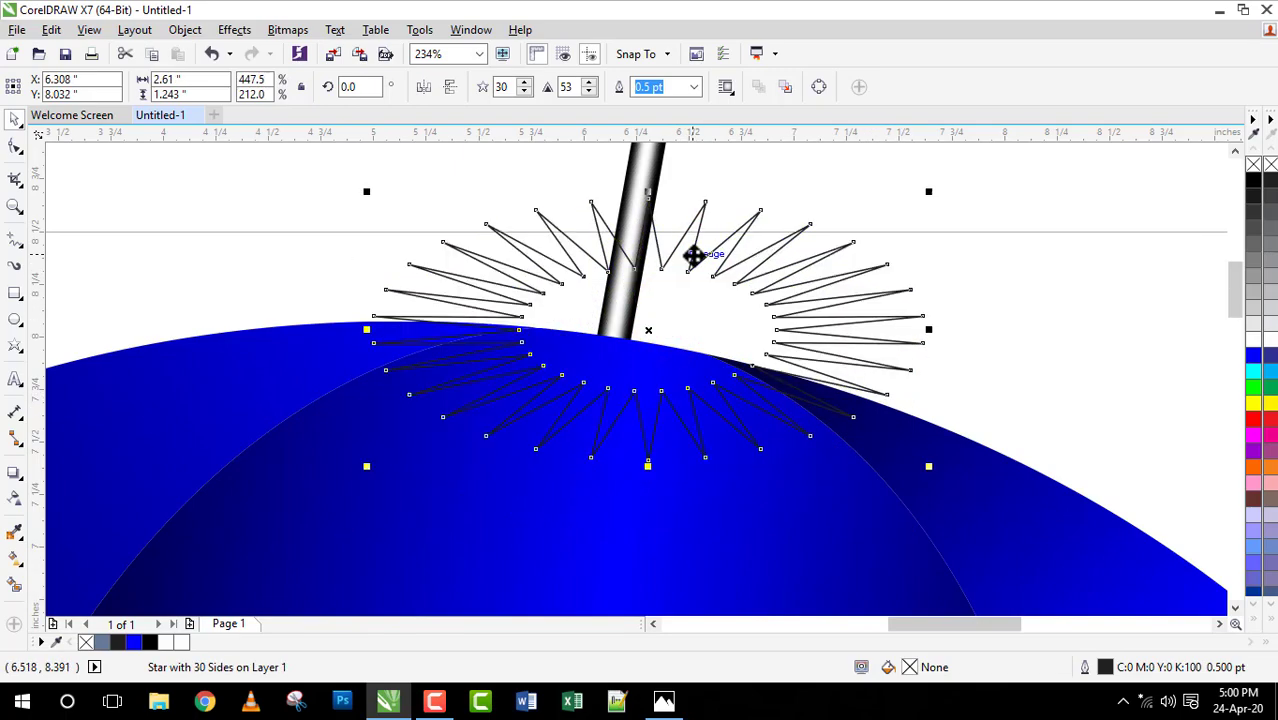
Step: Fill the star with black, remove its outline and flatten it to about 1.144 in high
{"action": "left_click", "coordinate": [1260, 210]}
{"action": "right_click", "coordinate": [1254, 165]}
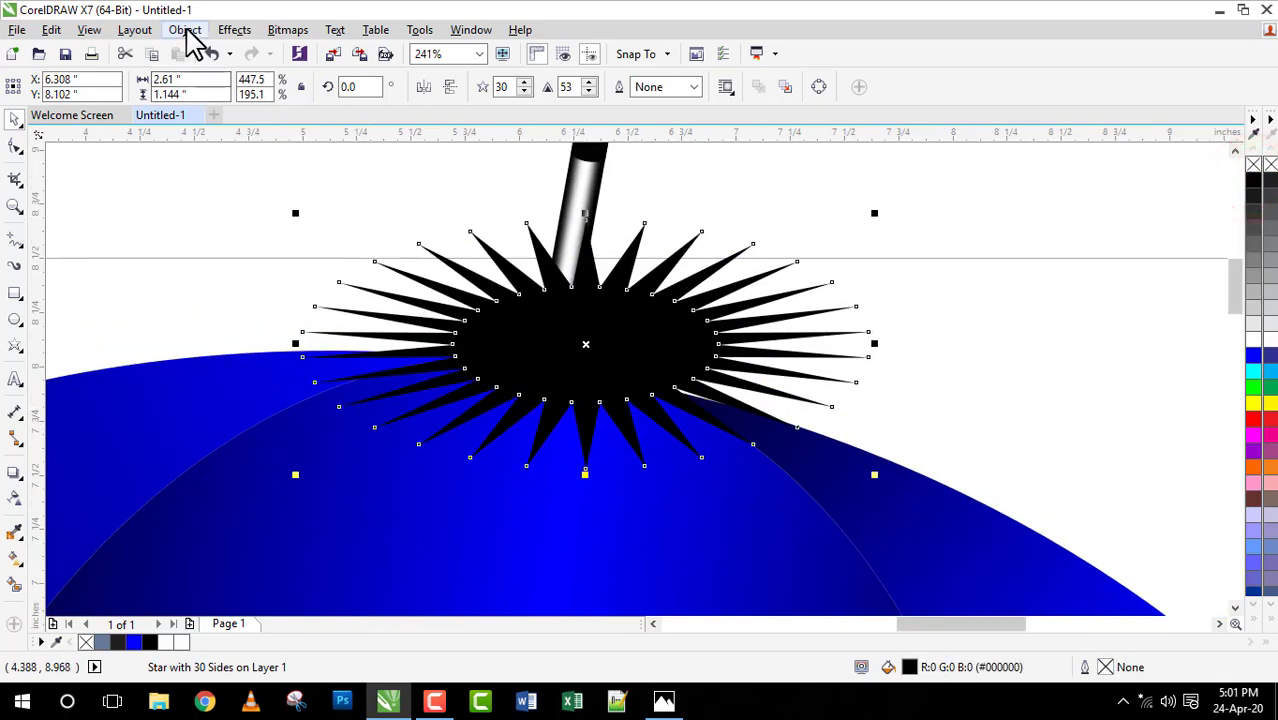
{"action": "left_click", "coordinate": [220, 265]}
Step: PowerClip the black star inside the canopy so that it is cut off along the canopy's edge
{"action": "left_click", "coordinate": [585, 354]}
{"action": "left_click", "coordinate": [188, 30]}
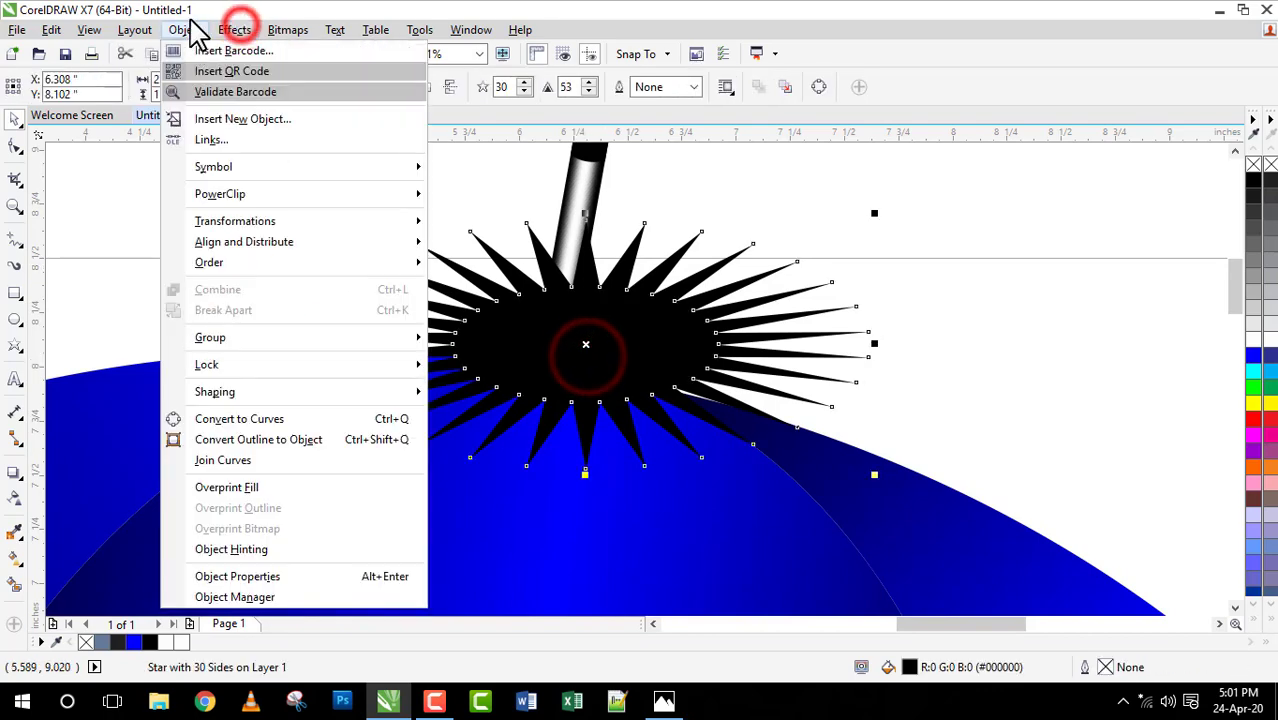
{"action": "mouse_move", "coordinate": [220, 194]}
{"action": "left_click", "coordinate": [485, 196]}
{"action": "left_click", "coordinate": [485, 479]}
{"action": "left_click", "coordinate": [817, 335]}
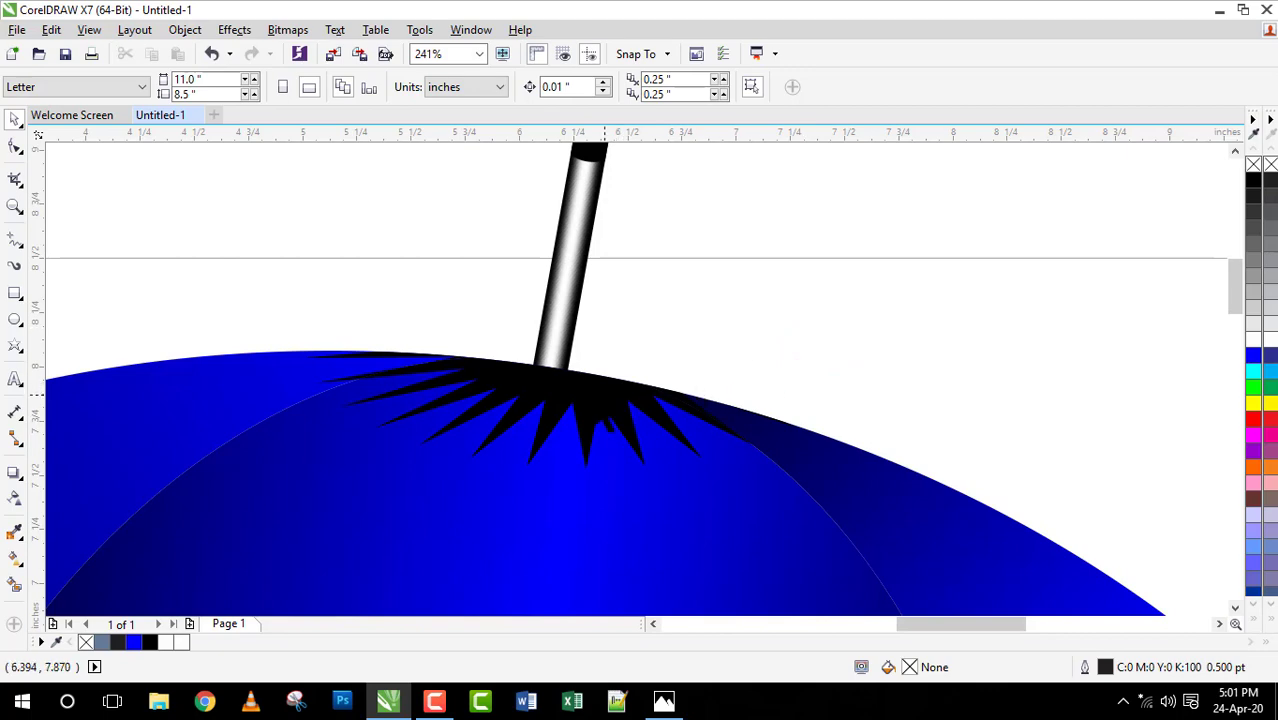
Step: Inside the PowerClip, give the star a downward drop shadow offset about -0.056, -0.26 in with opacity 68
{"action": "double_click", "coordinate": [590, 397]}
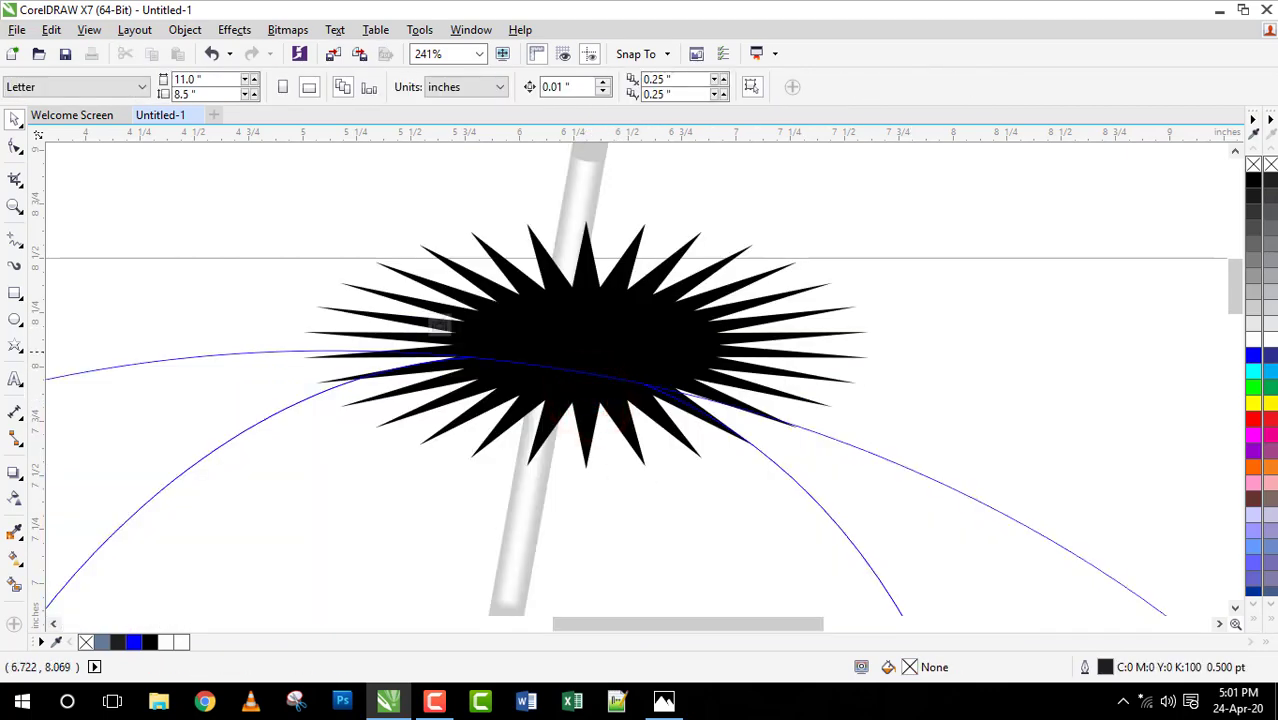
{"action": "left_click", "coordinate": [645, 340]}
{"action": "left_click", "coordinate": [14, 472]}
{"action": "left_click_drag", "start_coordinate": [548, 376], "coordinate": [547, 524]}
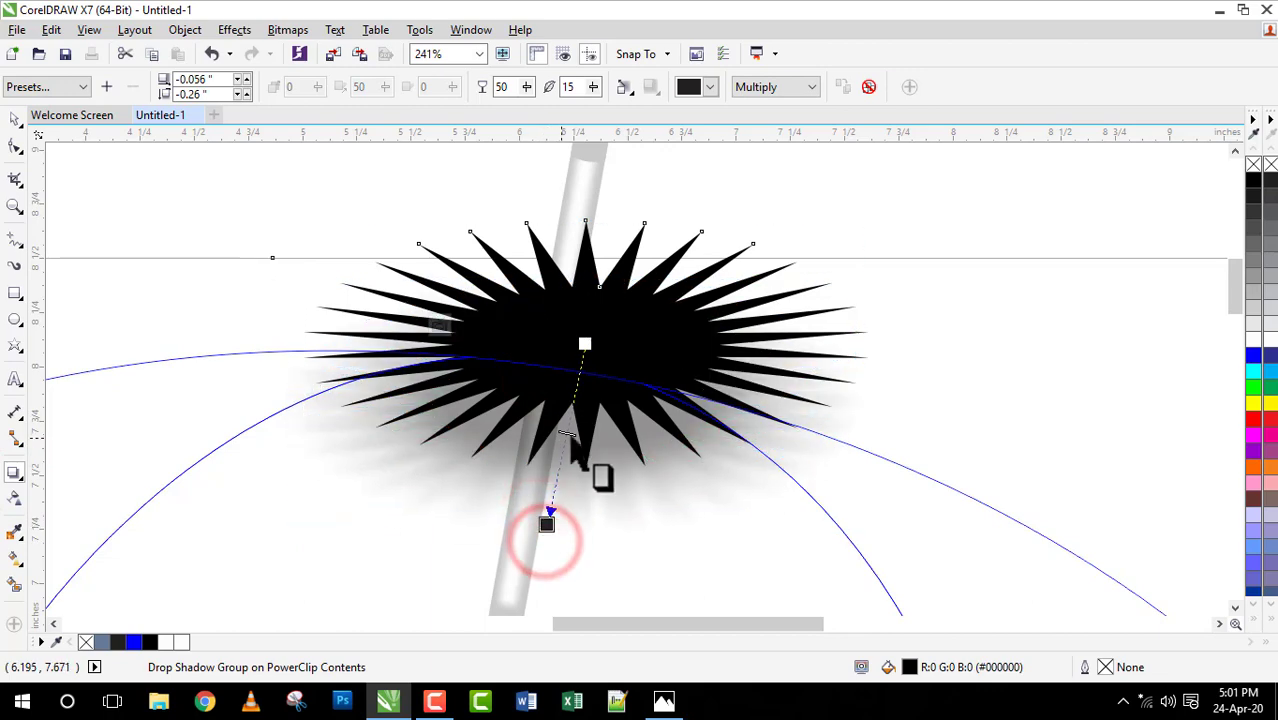
{"action": "left_click_drag", "start_coordinate": [563, 434], "coordinate": [558, 468]}
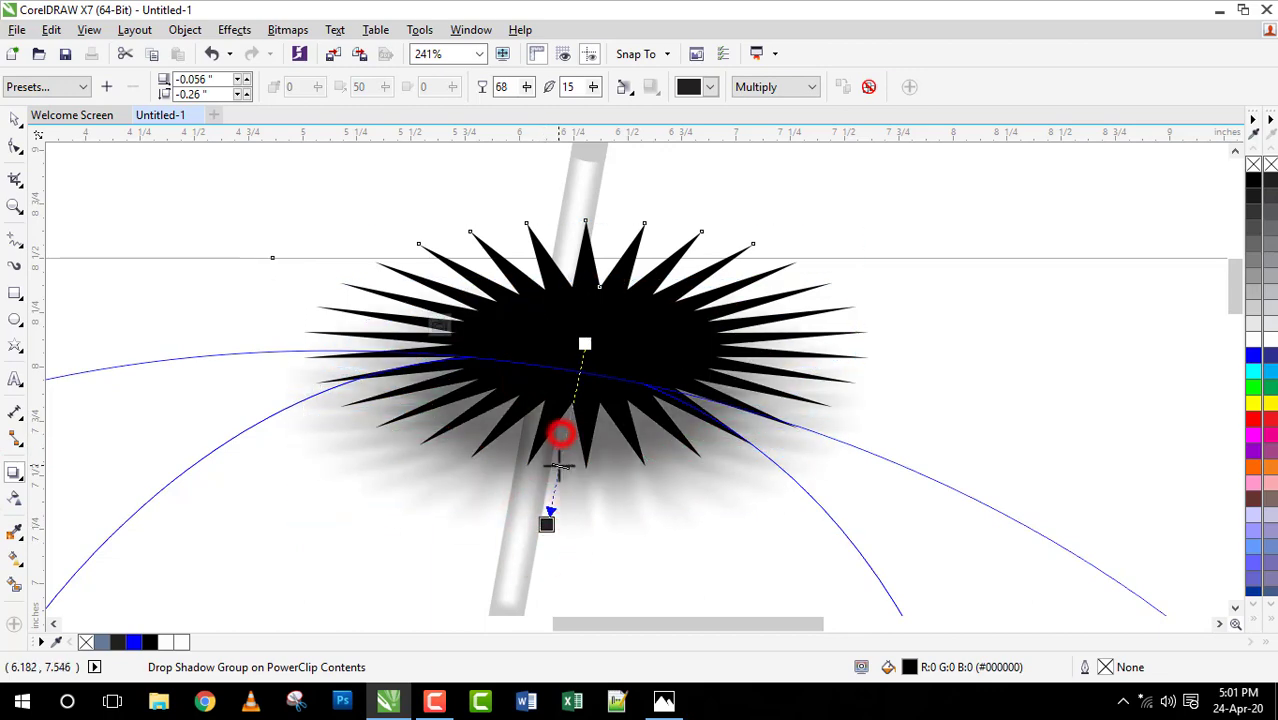
{"action": "left_click", "coordinate": [14, 118]}
{"action": "left_click", "coordinate": [987, 365]}
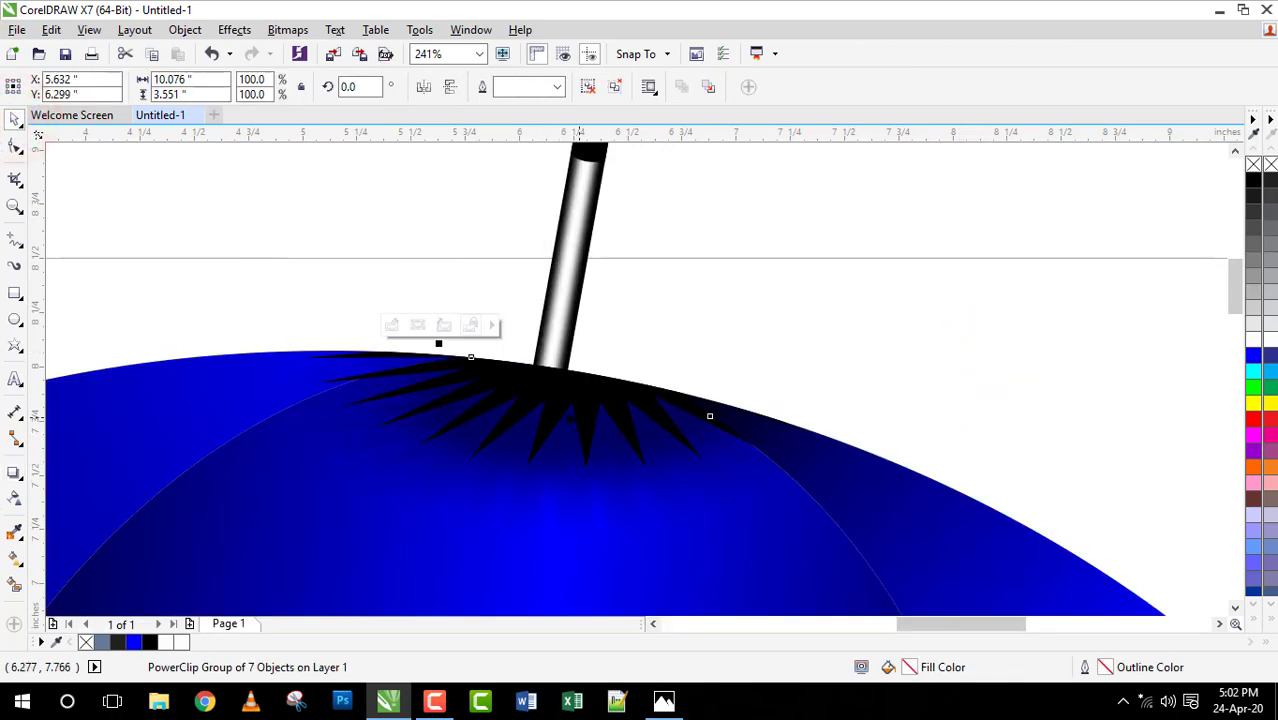
Step: Reopen the PowerClip contents and extend the star's shadow to offset about -0.086, -0.346 in, with opacity about 76
{"action": "double_click", "coordinate": [580, 430]}
{"action": "left_click", "coordinate": [14, 471]}
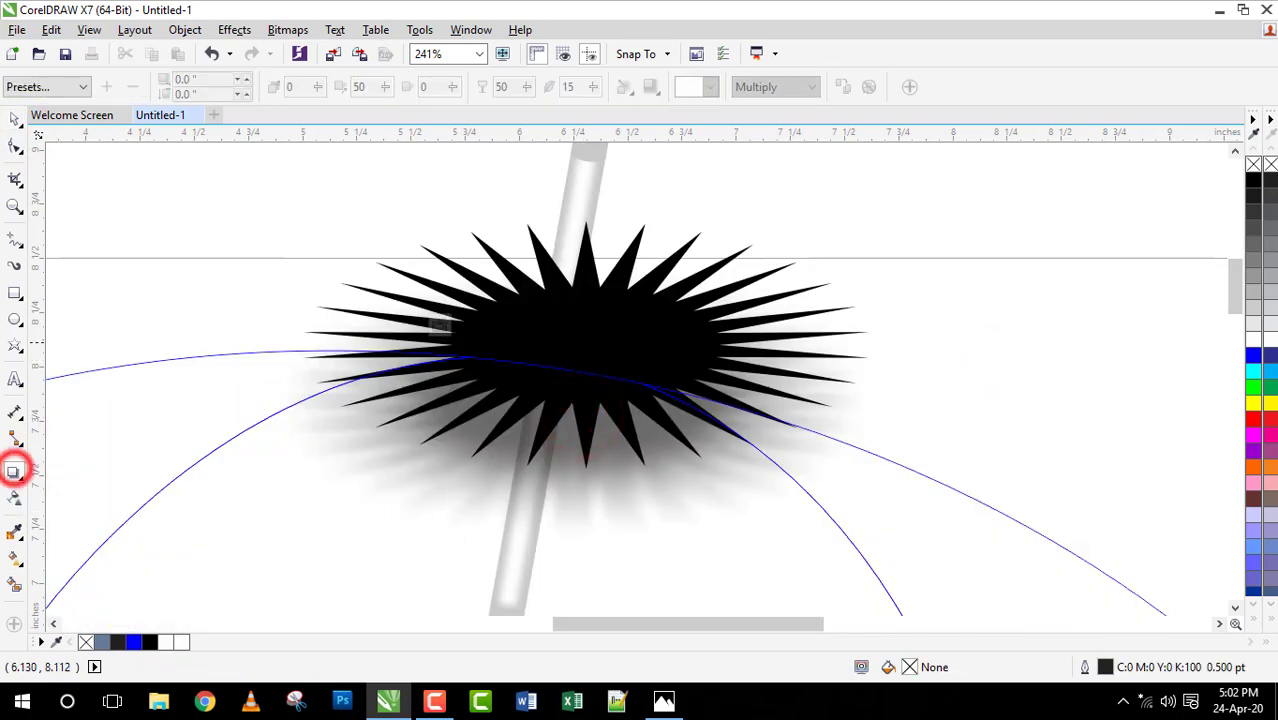
{"action": "left_click", "coordinate": [556, 330]}
{"action": "left_click_drag", "start_coordinate": [543, 522], "coordinate": [536, 543]}
{"action": "left_click_drag", "start_coordinate": [547, 480], "coordinate": [545, 478]}
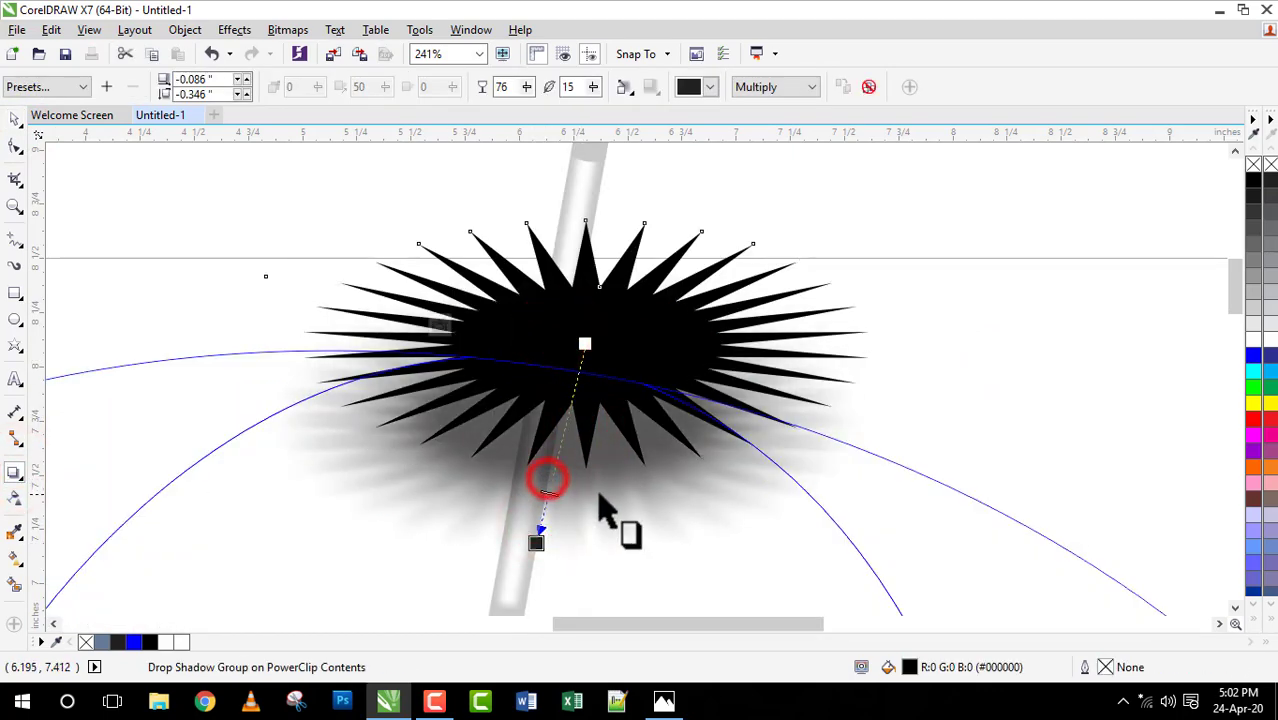
{"action": "left_click", "coordinate": [962, 335]}
{"action": "left_click", "coordinate": [14, 118]}
{"action": "left_click", "coordinate": [1133, 357]}
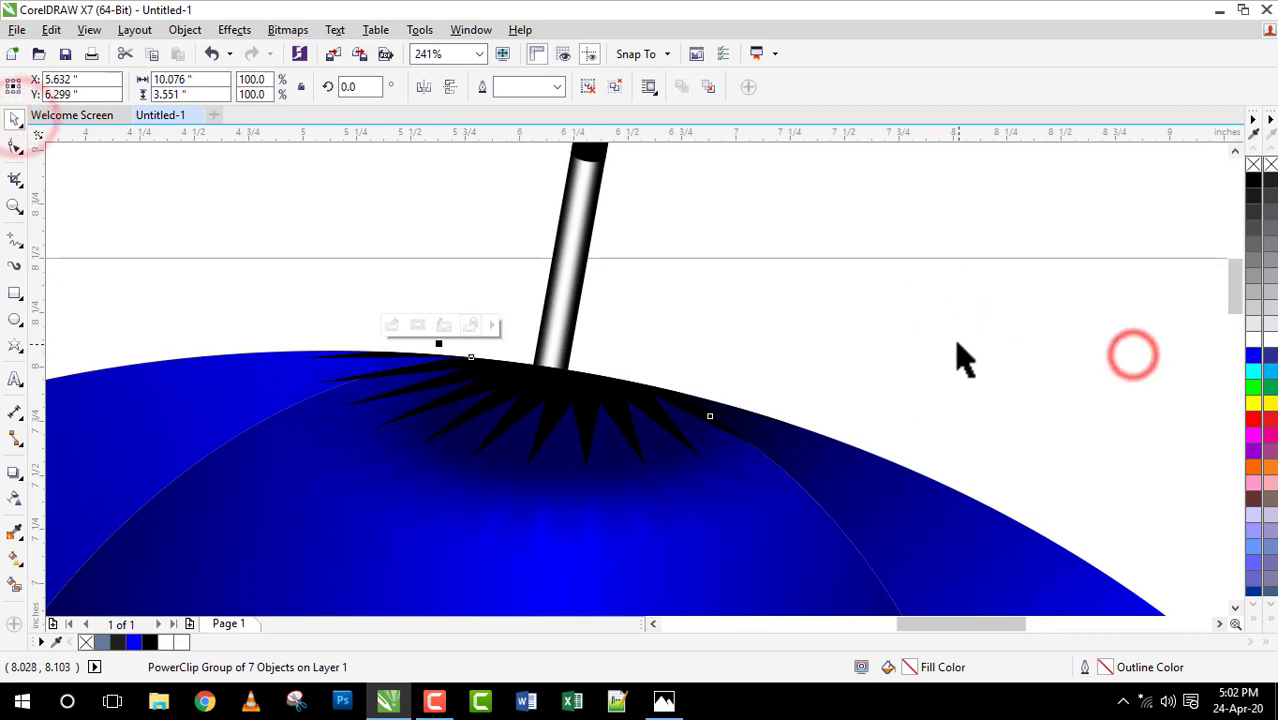
Step: Draw a rectangle about 0.178 in wide and 5.681 in tall beside the page, filled black without an outline
{"action": "key", "text": "shift+F4"}
{"action": "left_click", "coordinate": [889, 466]}
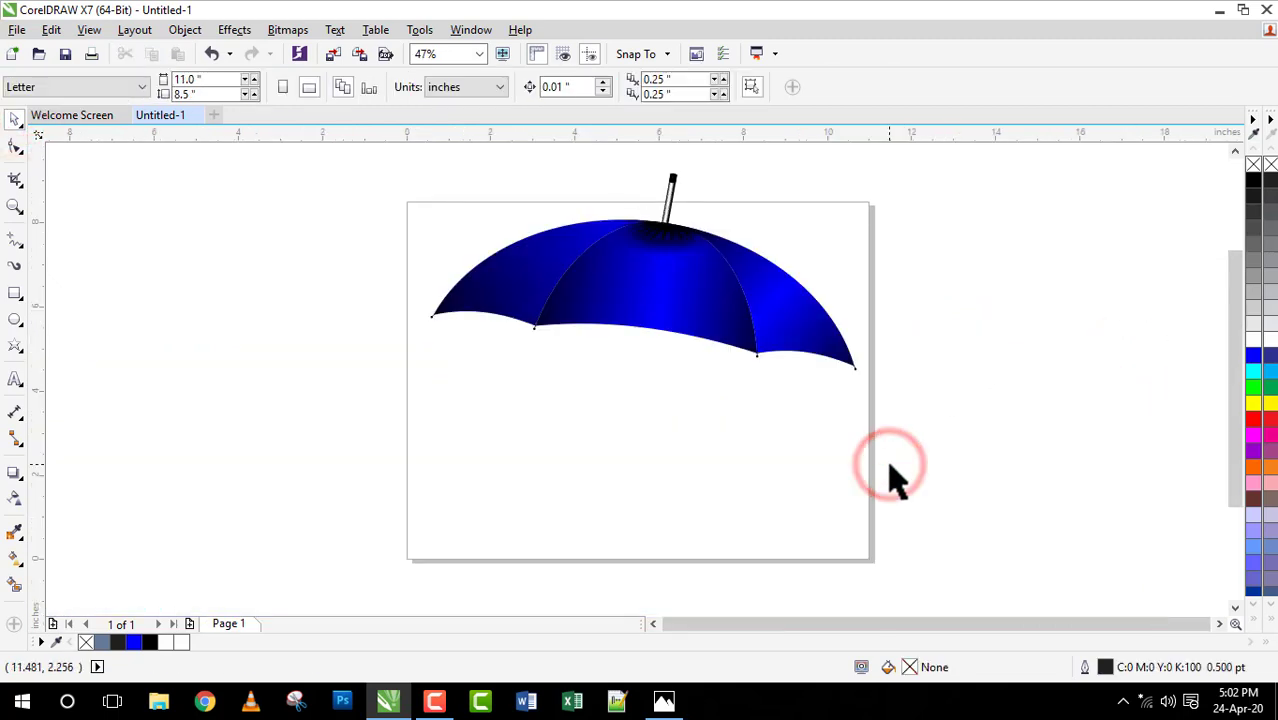
{"action": "left_click", "coordinate": [12, 294]}
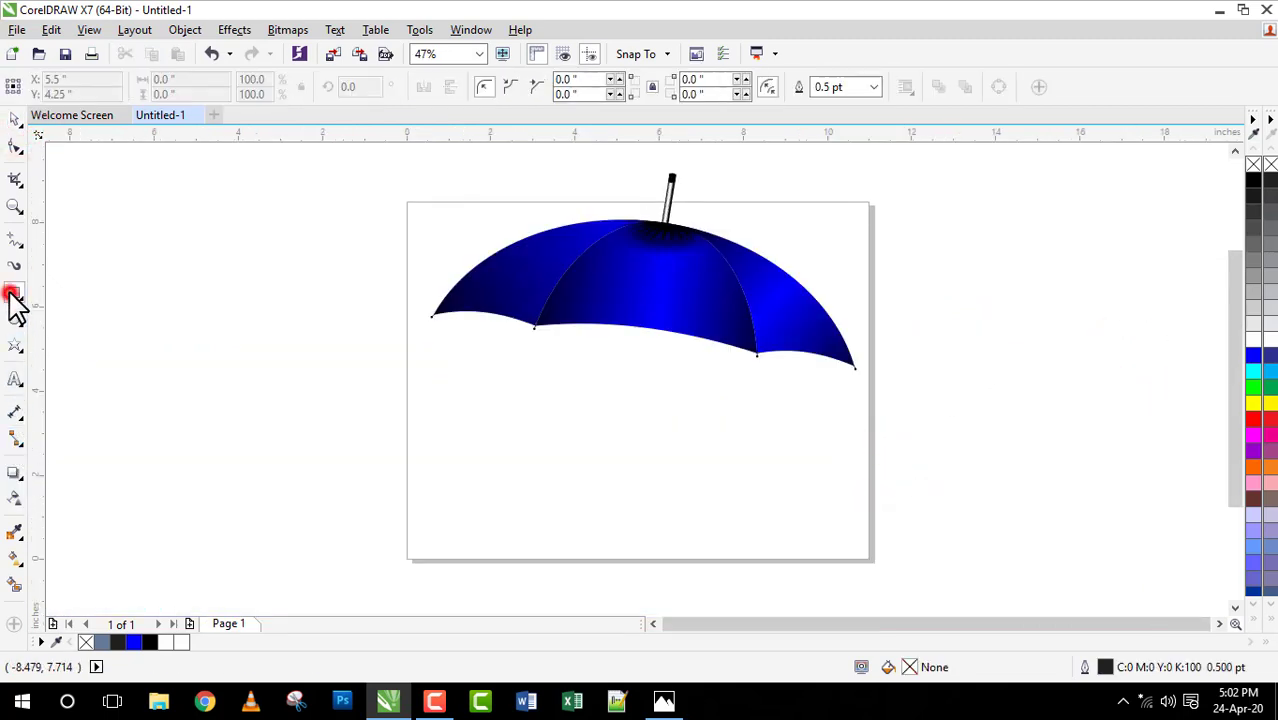
{"action": "left_click_drag", "start_coordinate": [286, 322], "coordinate": [293, 566]}
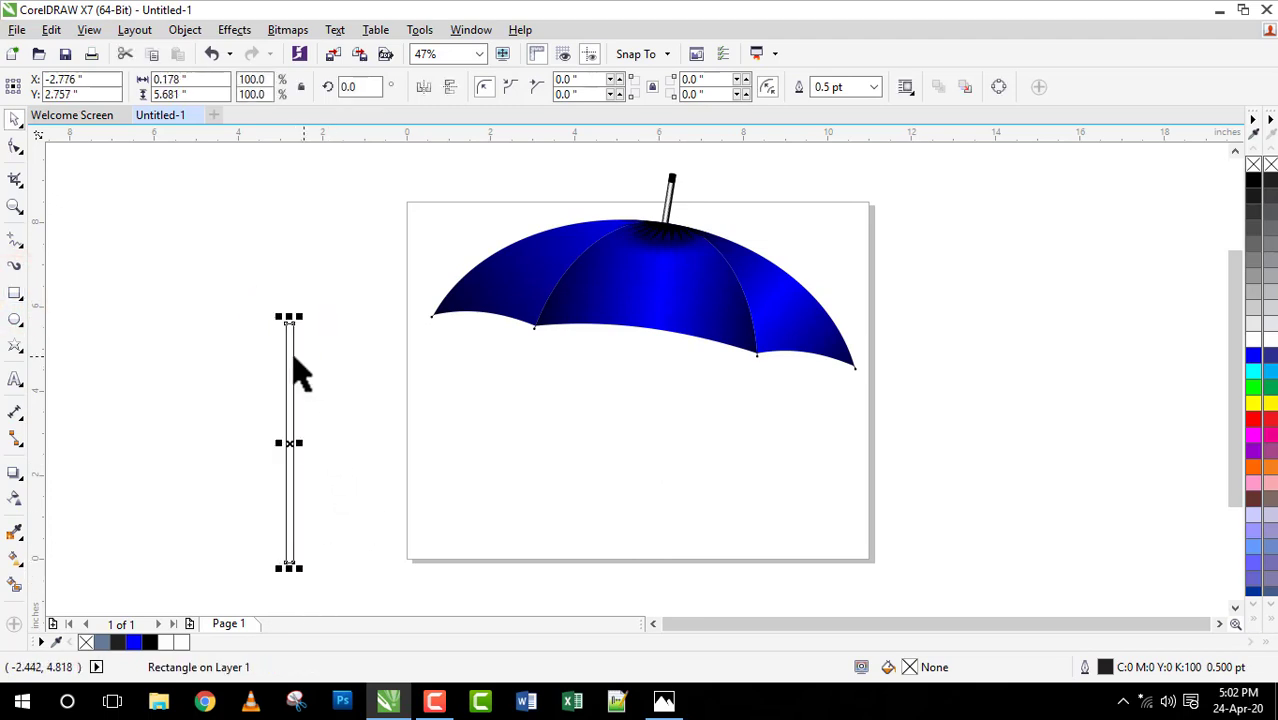
{"action": "key", "text": "z"}
{"action": "left_click_drag", "start_coordinate": [265, 308], "coordinate": [322, 579]}
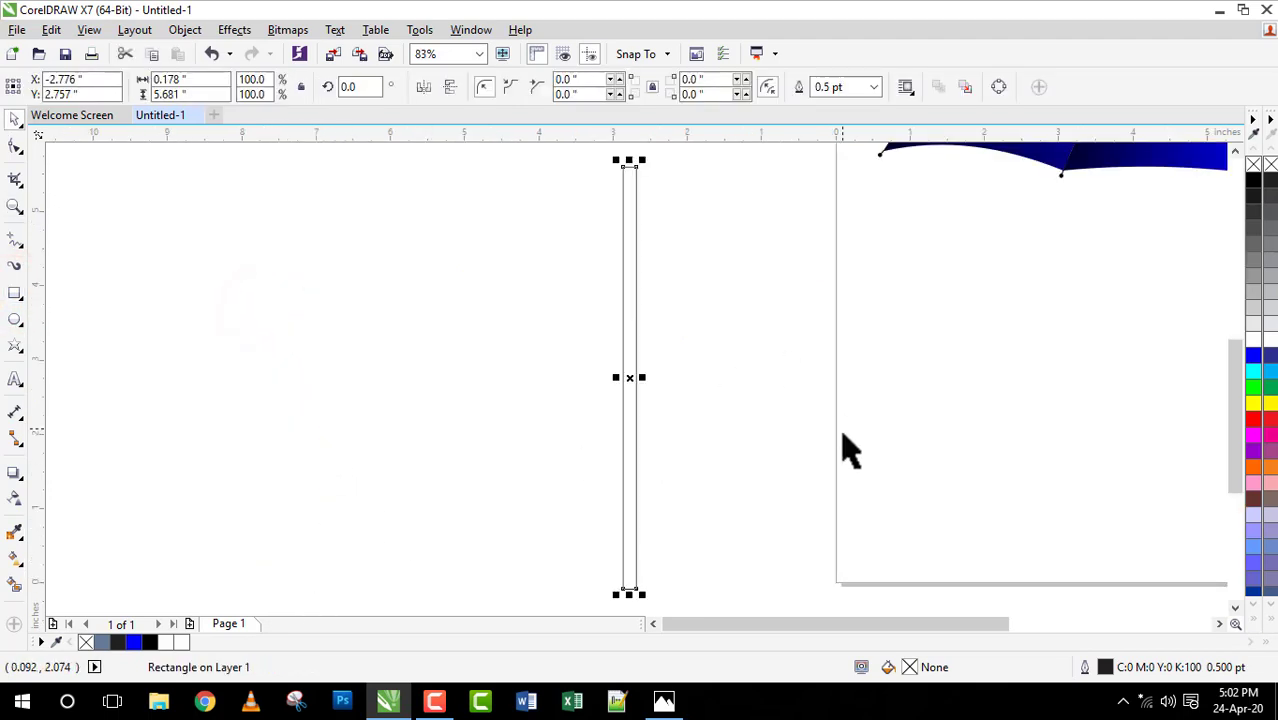
{"action": "left_click", "coordinate": [1256, 190]}
{"action": "right_click", "coordinate": [1253, 165]}
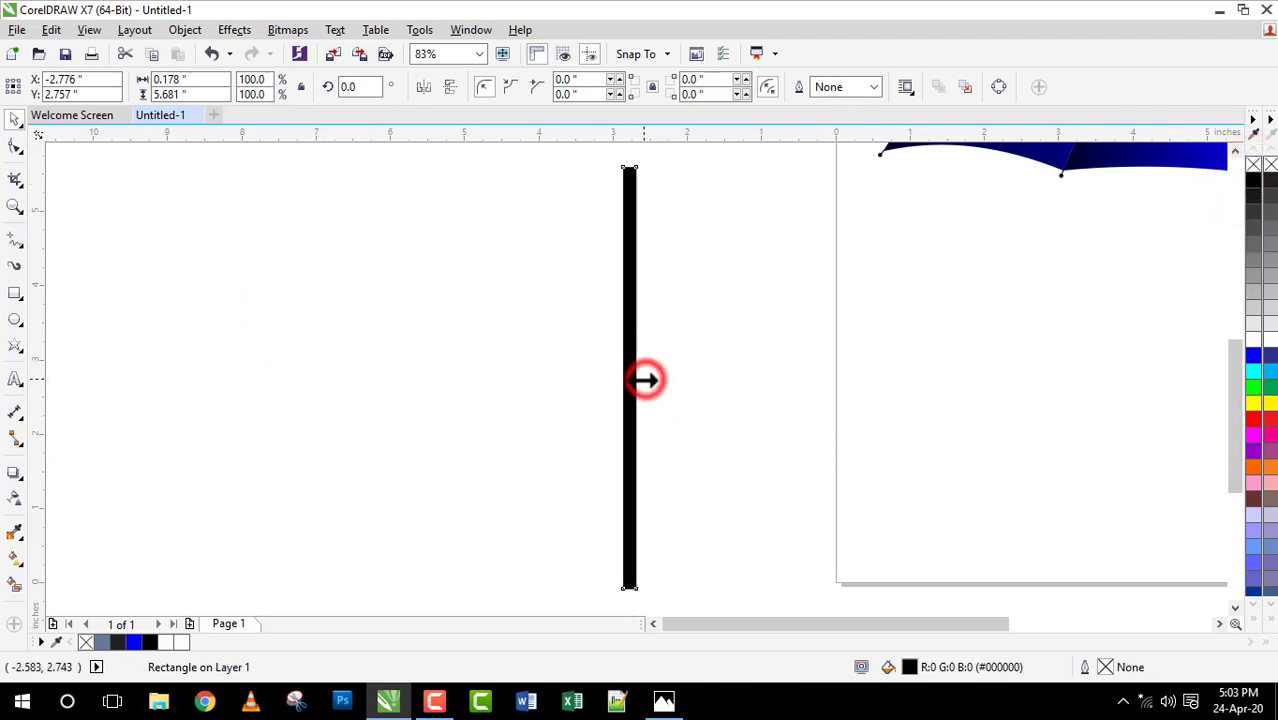
Step: Add two half-width copies of the black bar: one brown (#663300) over its left half and one white along its centre
{"action": "left_click_drag", "start_coordinate": [645, 379], "coordinate": [641, 382]}
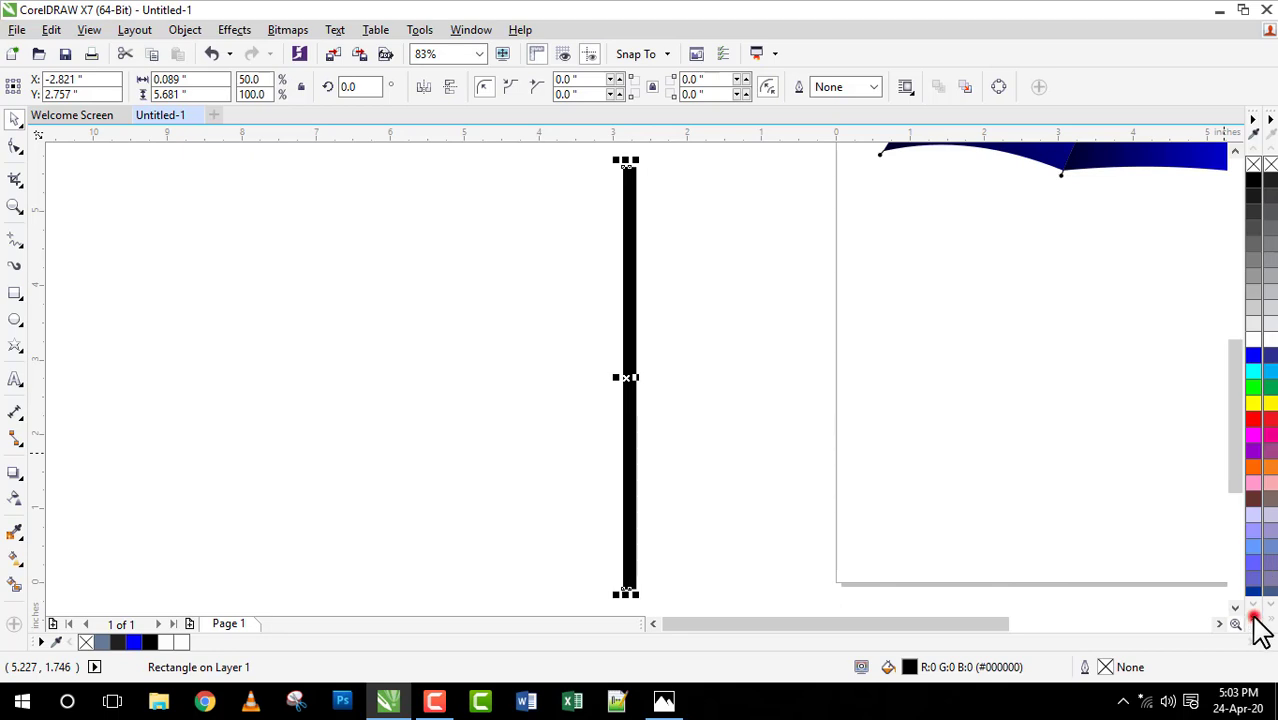
{"action": "left_click", "coordinate": [1256, 618]}
{"action": "left_click", "coordinate": [1222, 278]}
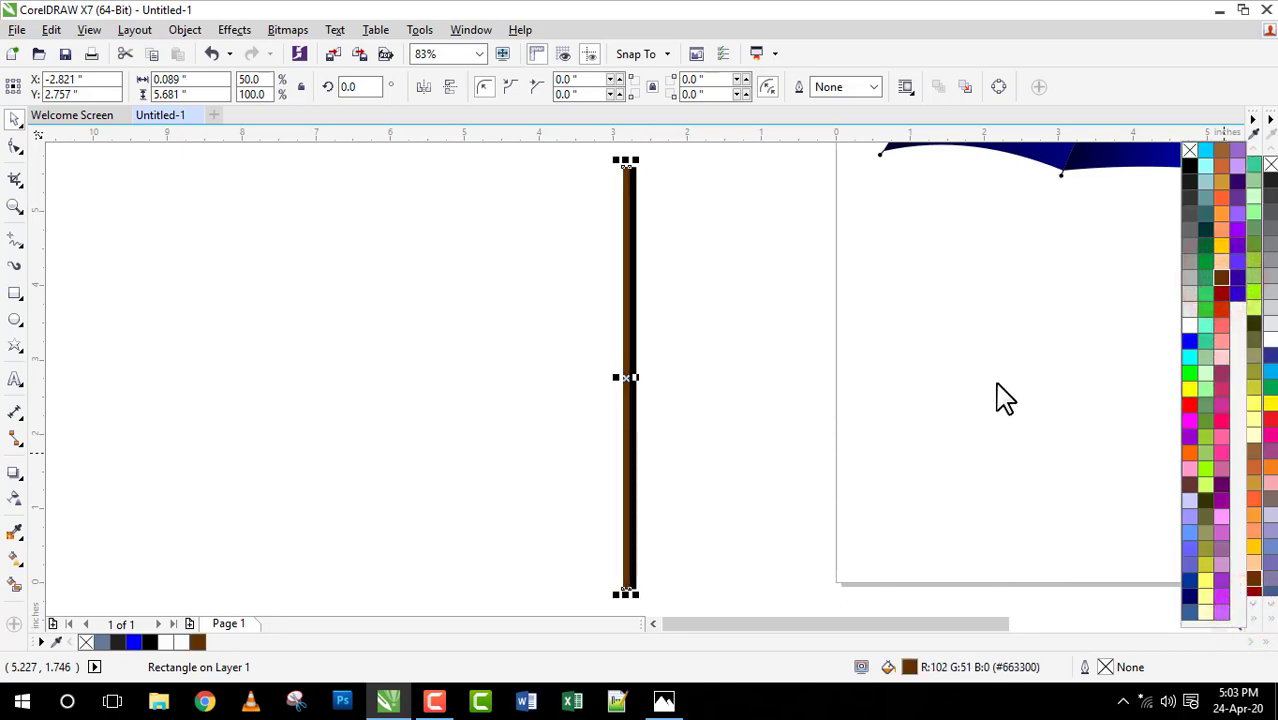
{"action": "left_click", "coordinate": [1188, 324]}
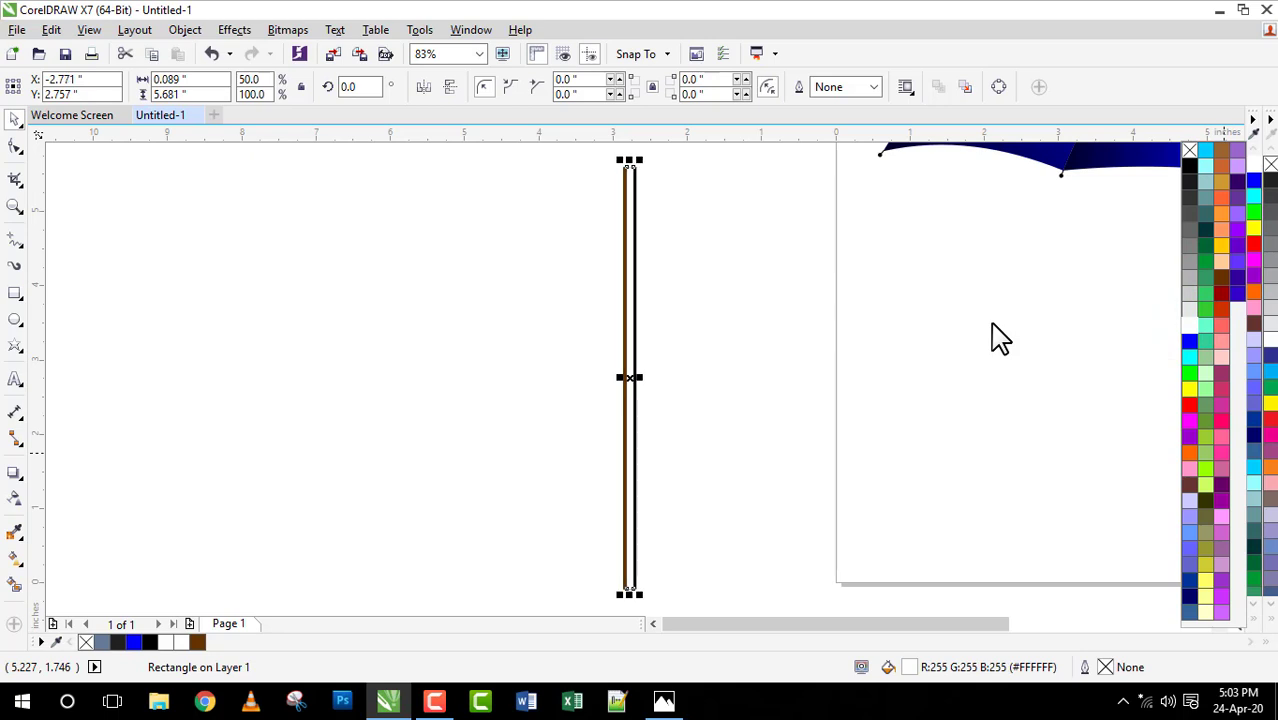
Step: Convert the white centre strip to a 300 dpi CMYK bitmap
{"action": "left_click", "coordinate": [287, 29]}
{"action": "left_click", "coordinate": [335, 47]}
{"action": "left_click", "coordinate": [579, 449]}
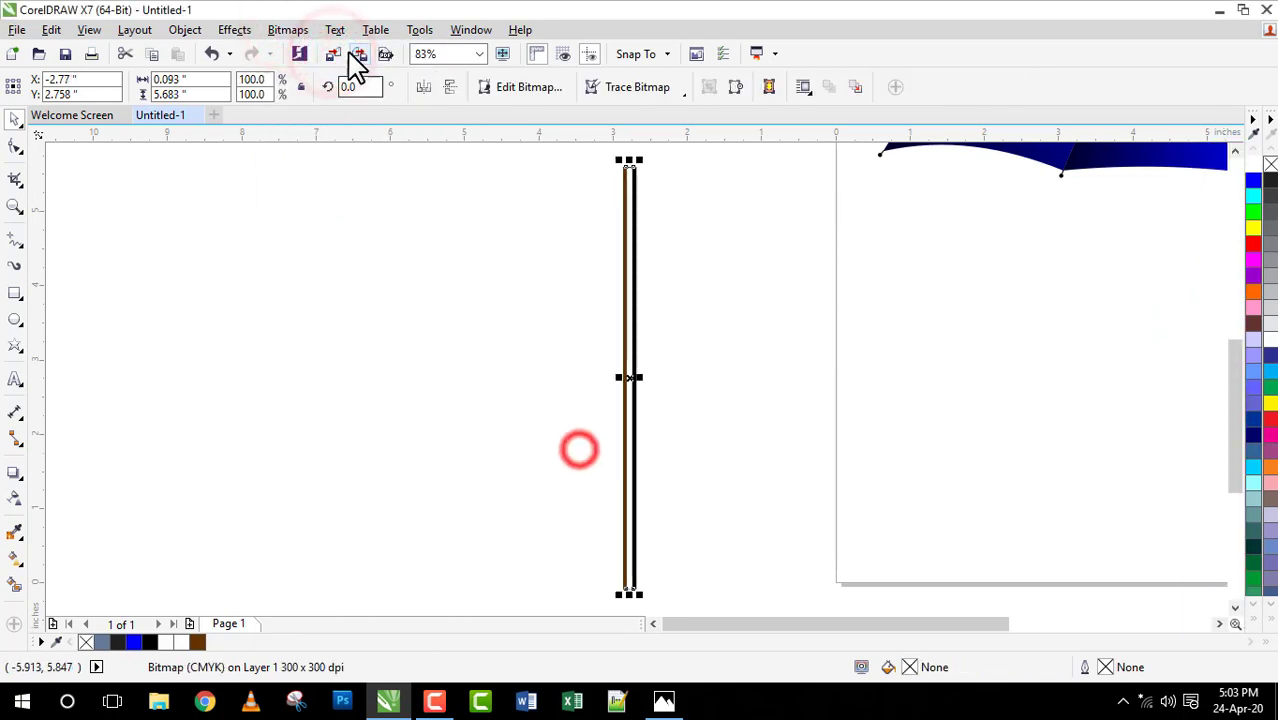
Step: Apply a Gaussian blur with a radius of 7.0 pixels to the white strip
{"action": "left_click", "coordinate": [287, 29]}
{"action": "left_click", "coordinate": [310, 434]}
{"action": "left_click", "coordinate": [516, 460]}
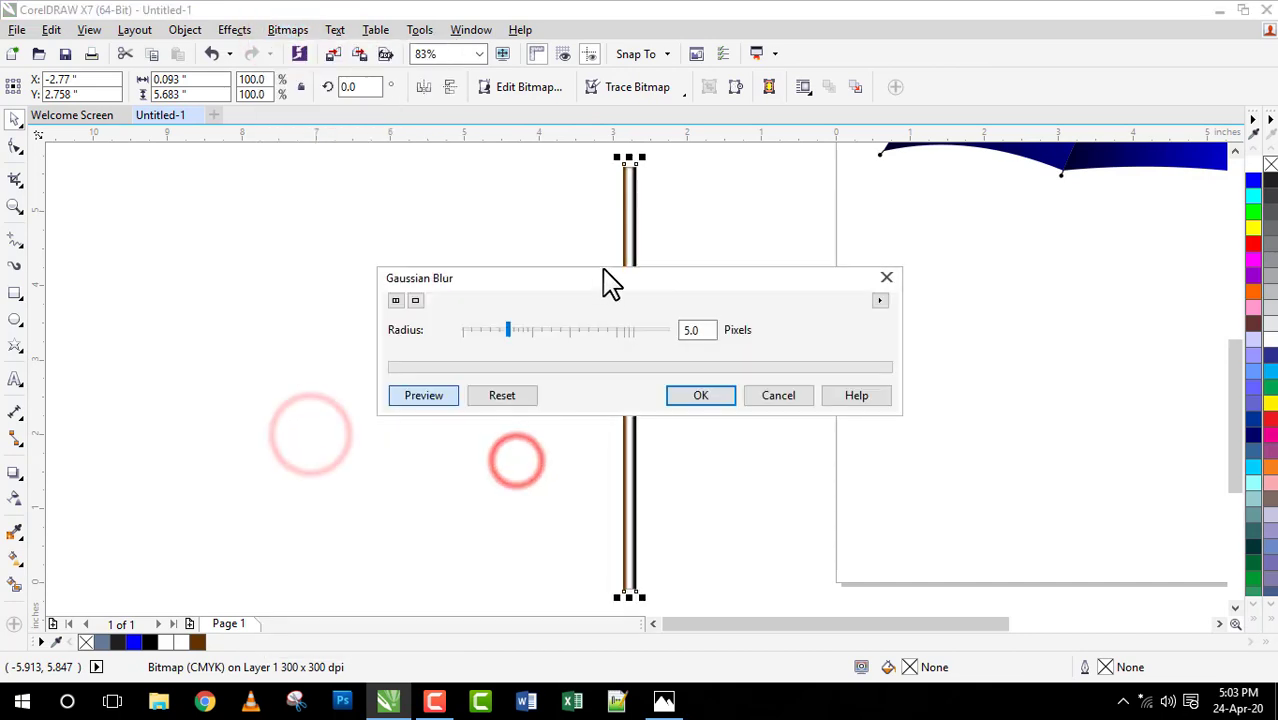
{"action": "left_click_drag", "start_coordinate": [604, 270], "coordinate": [466, 362]}
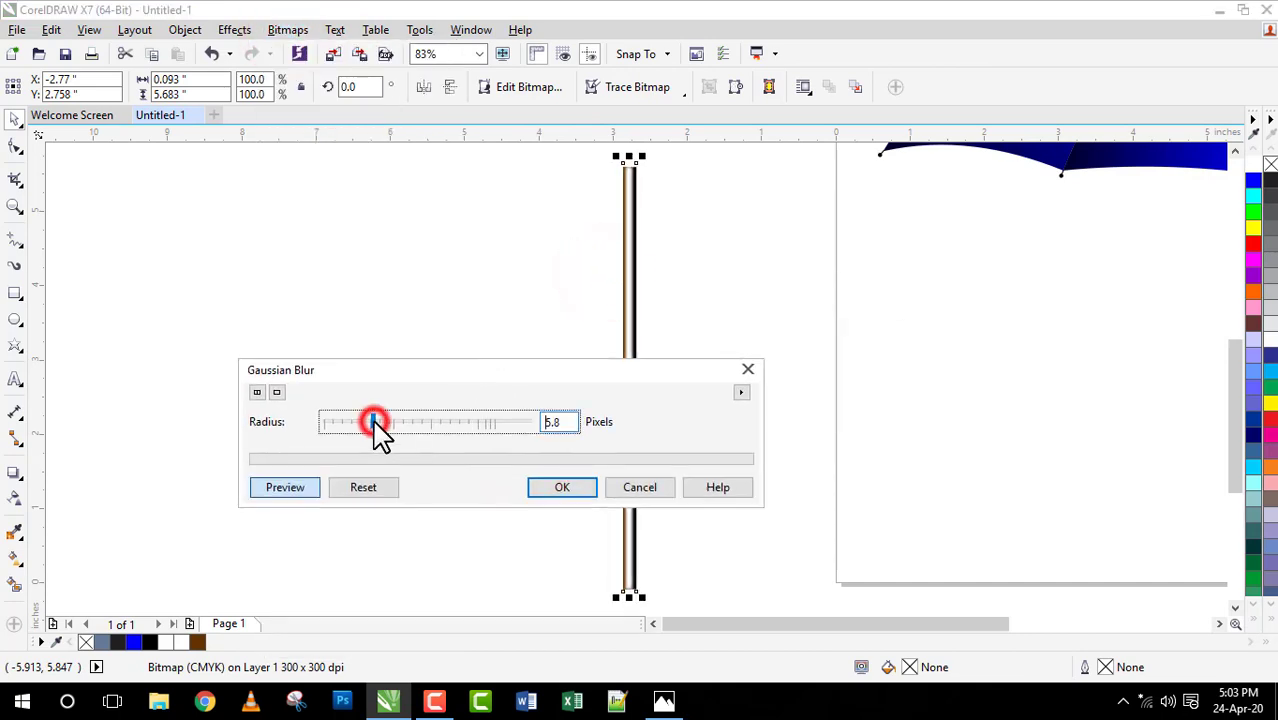
{"action": "left_click_drag", "start_coordinate": [376, 424], "coordinate": [376, 425]}
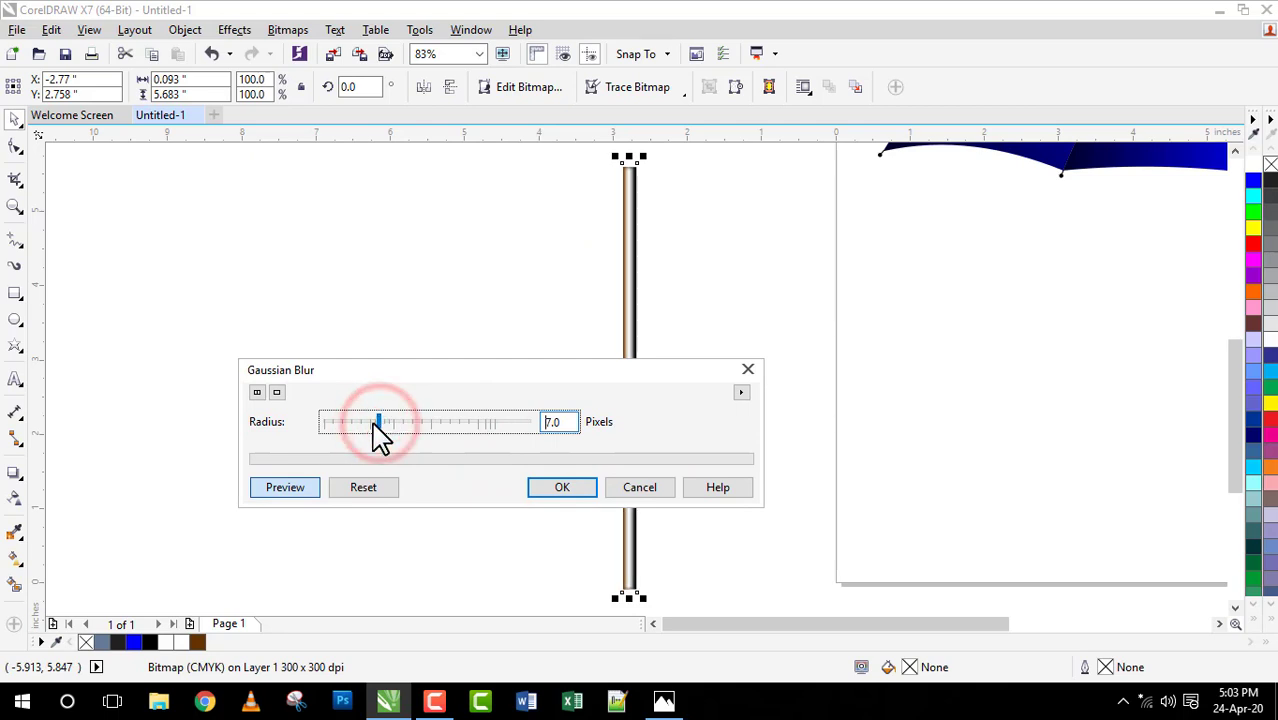
{"action": "left_click", "coordinate": [566, 488]}
Step: Move the three bar parts below the middle canopy panel at about X 5.691 in, Y 2.692 in and group them
{"action": "key", "text": "shift+F4"}
{"action": "left_click", "coordinate": [606, 460]}
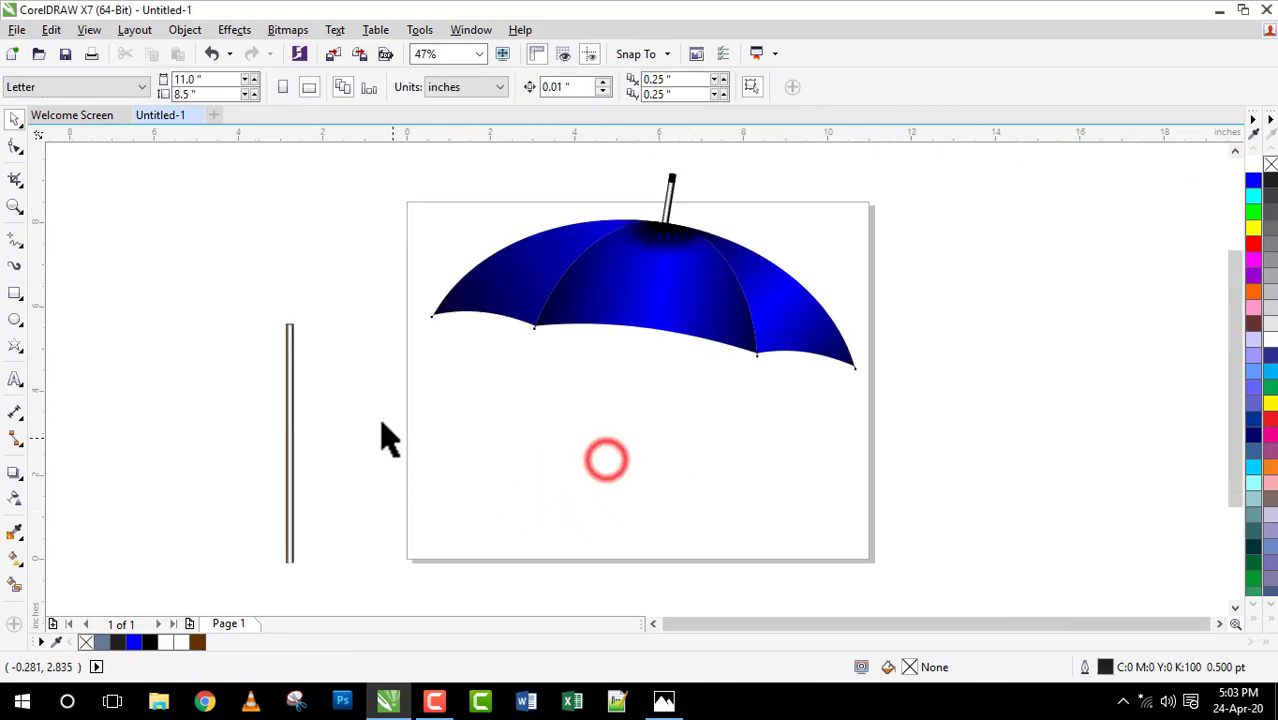
{"action": "left_click_drag", "start_coordinate": [245, 302], "coordinate": [358, 548]}
{"action": "left_click_drag", "start_coordinate": [291, 417], "coordinate": [646, 418]}
{"action": "left_click", "coordinate": [812, 87]}
Step: Rotate the pole group to 353.775° and move it to X 5.389 in, Y 2.804 in with its top behind the canopy
{"action": "left_click", "coordinate": [648, 476]}
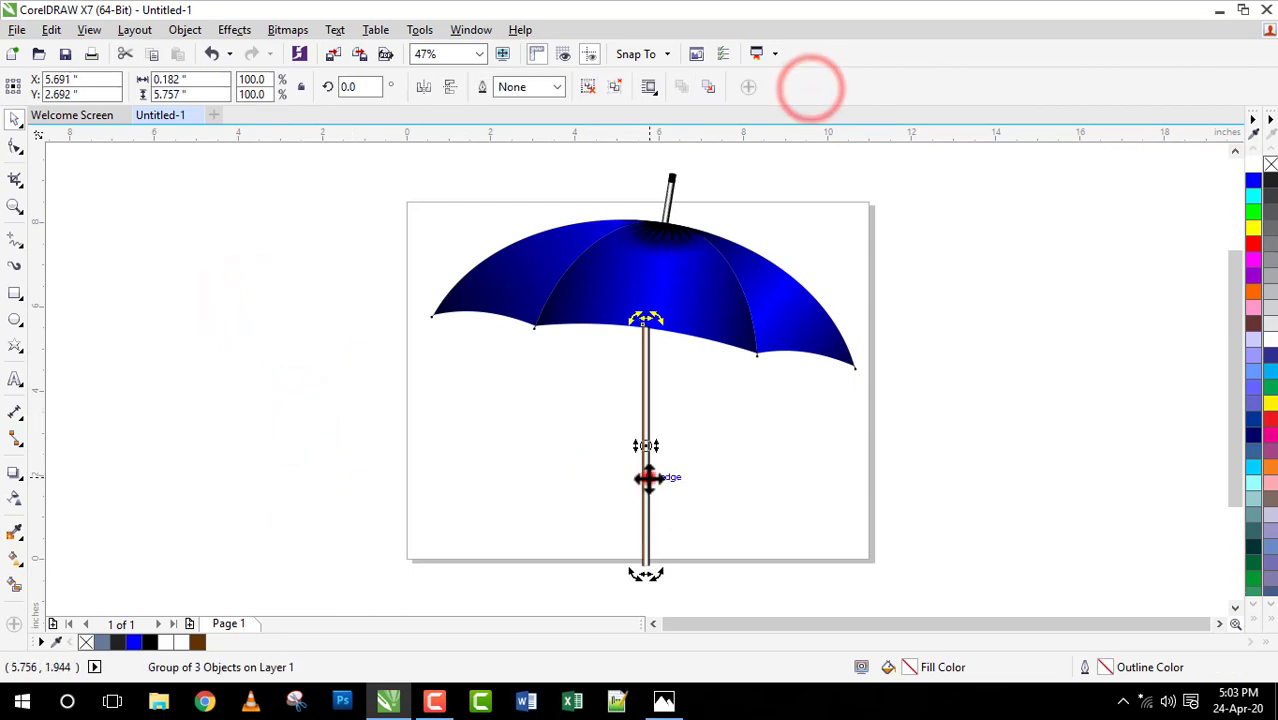
{"action": "left_click_drag", "start_coordinate": [645, 573], "coordinate": [649, 587]}
{"action": "left_click", "coordinate": [722, 525]}
{"action": "left_click", "coordinate": [636, 471]}
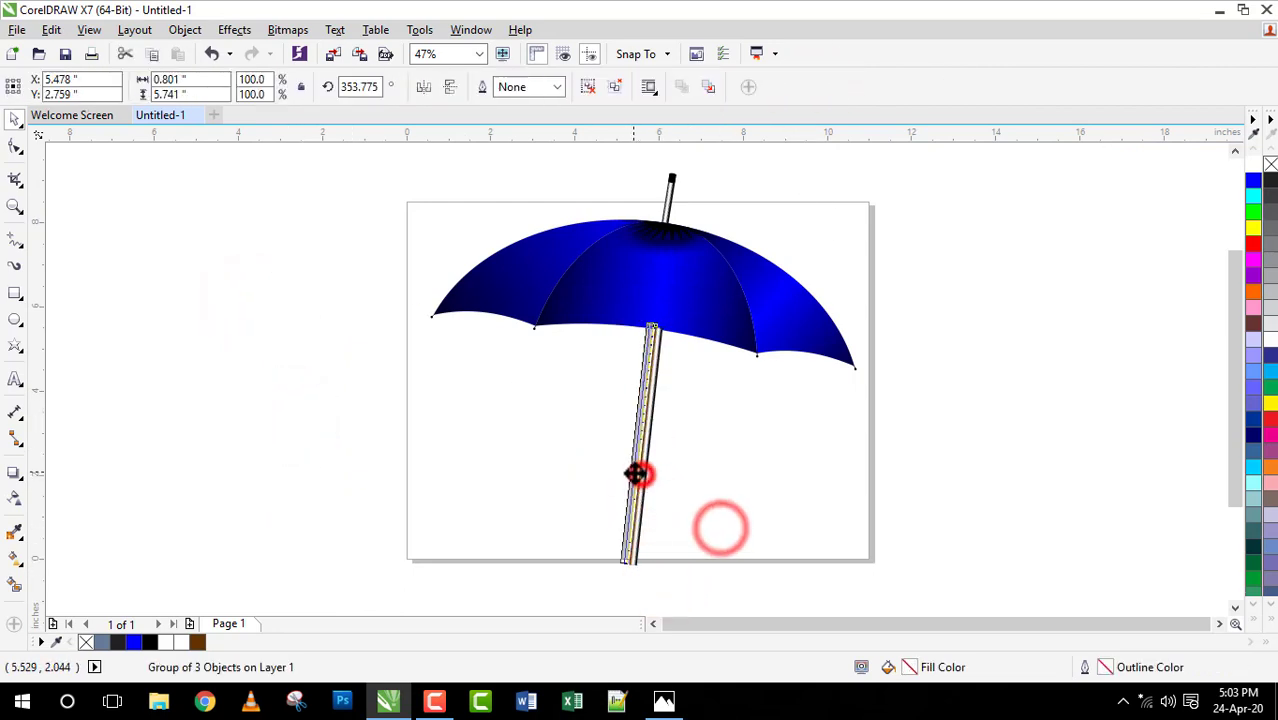
{"action": "left_click", "coordinate": [849, 493]}
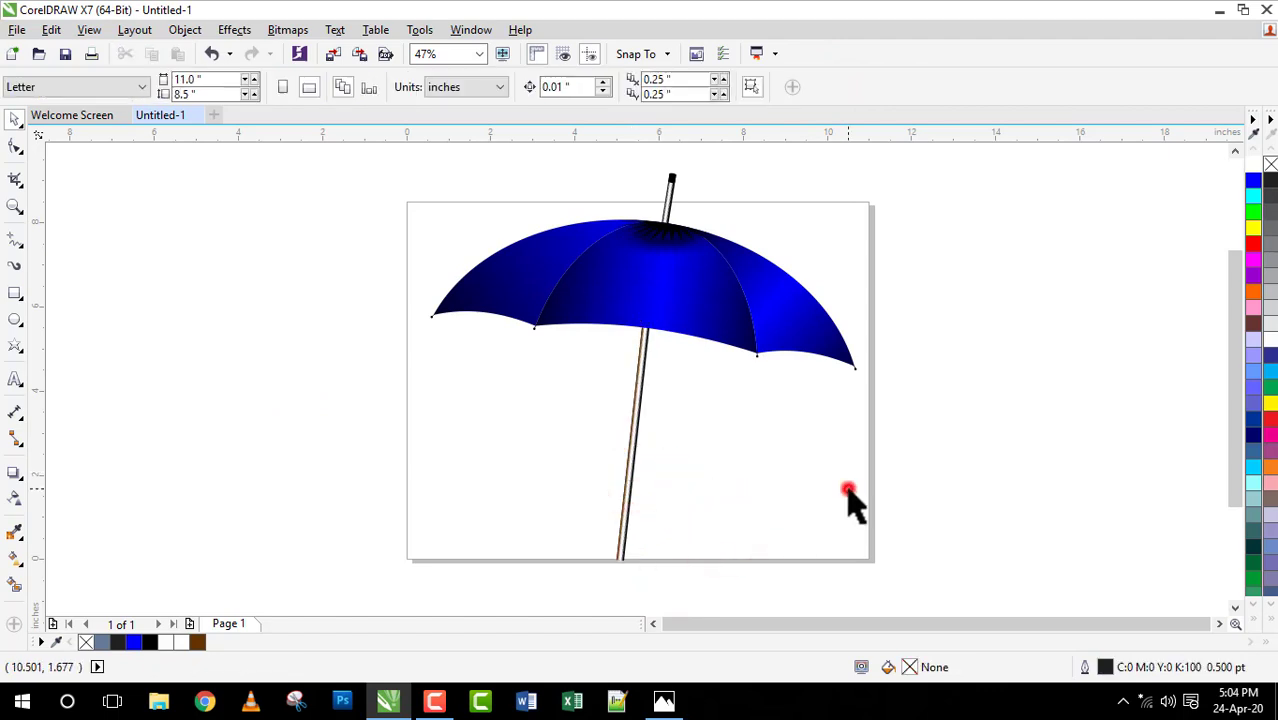
Step: Tilt the pole slightly further to line up with the top shaft, and slide it up so its lower end clears the page edge
{"action": "left_click", "coordinate": [633, 436]}
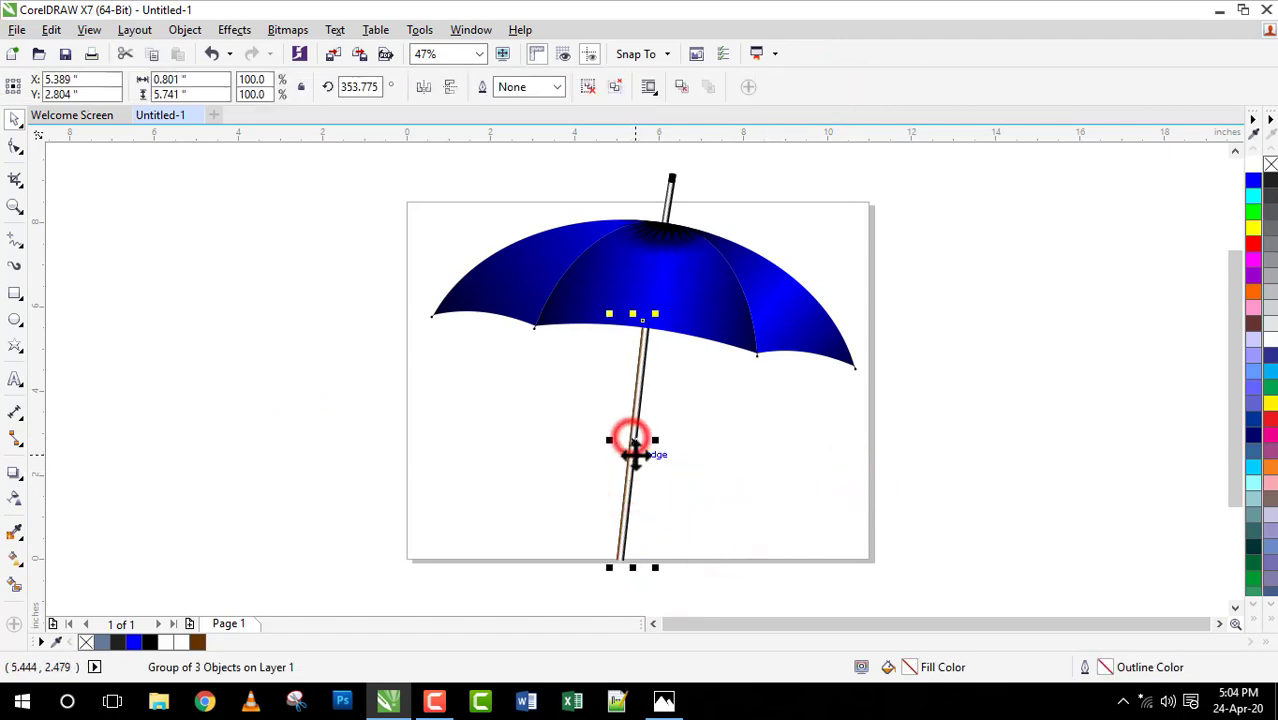
{"action": "left_click", "coordinate": [630, 436]}
{"action": "left_click_drag", "start_coordinate": [660, 571], "coordinate": [651, 573]}
{"action": "left_click", "coordinate": [719, 523]}
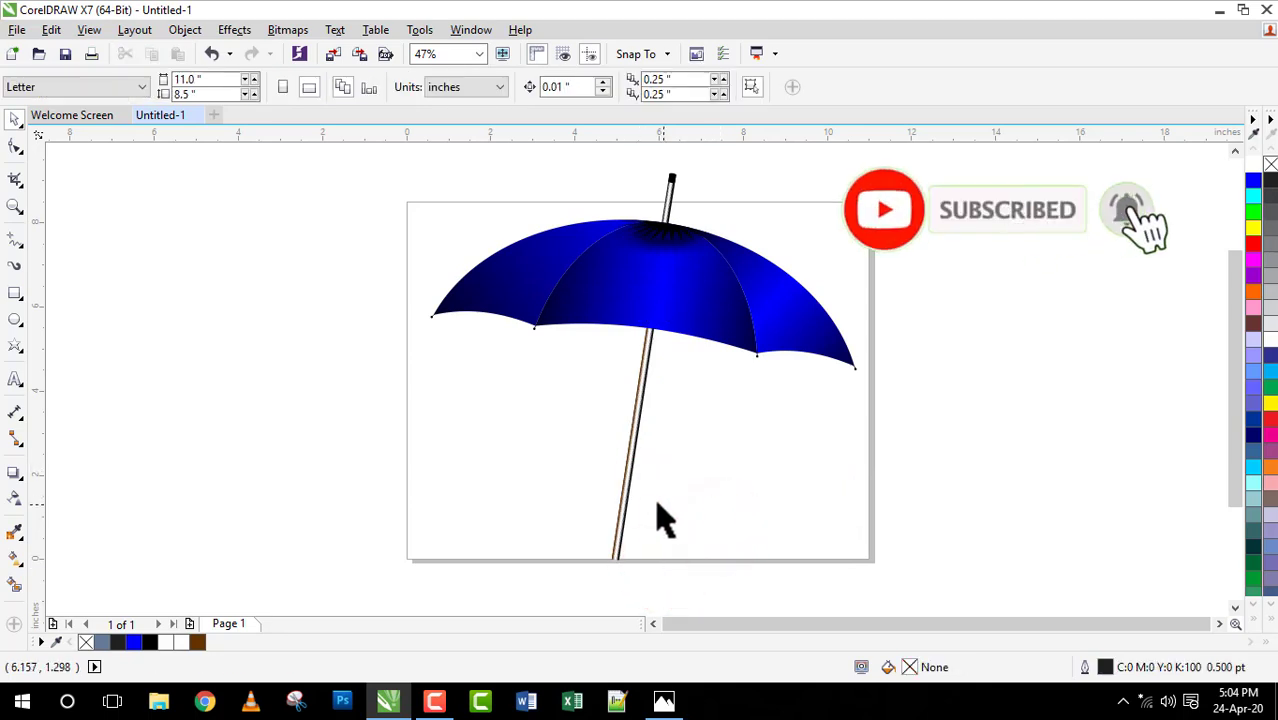
{"action": "left_click_drag", "start_coordinate": [627, 491], "coordinate": [640, 458]}
{"action": "left_click", "coordinate": [745, 540]}
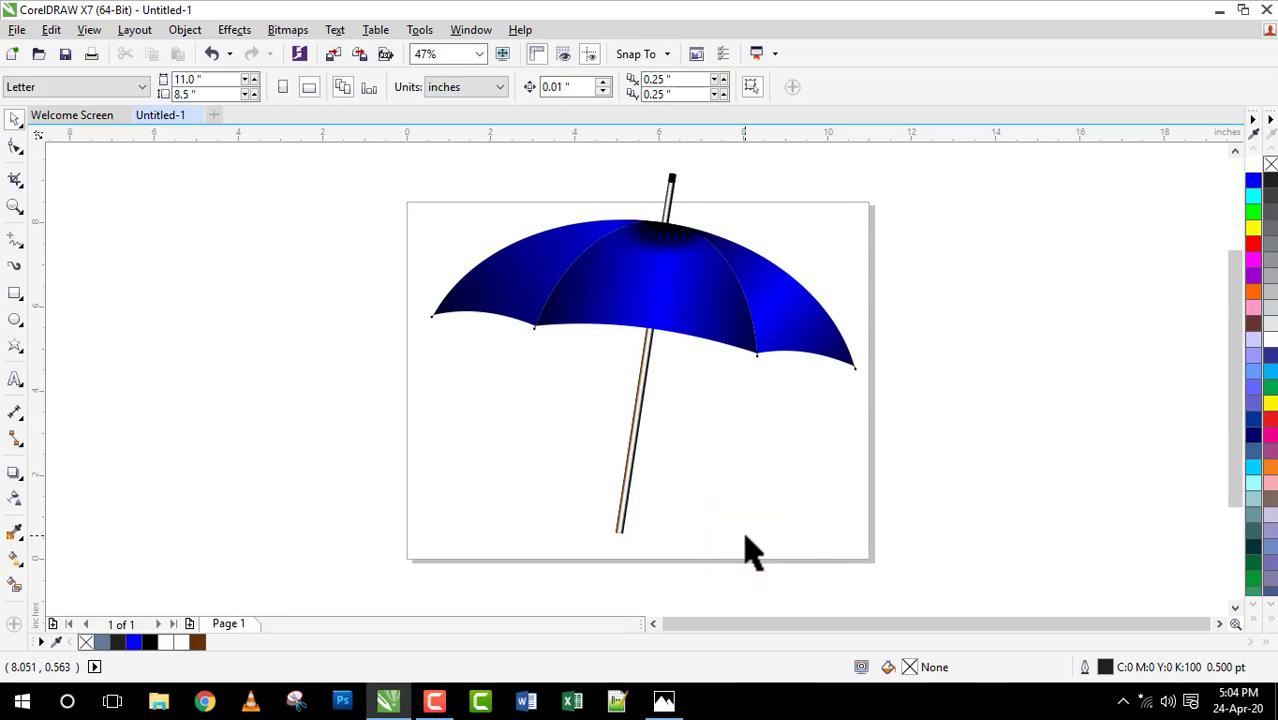
{"action": "left_click", "coordinate": [631, 459]}
{"action": "key", "text": "Escape"}
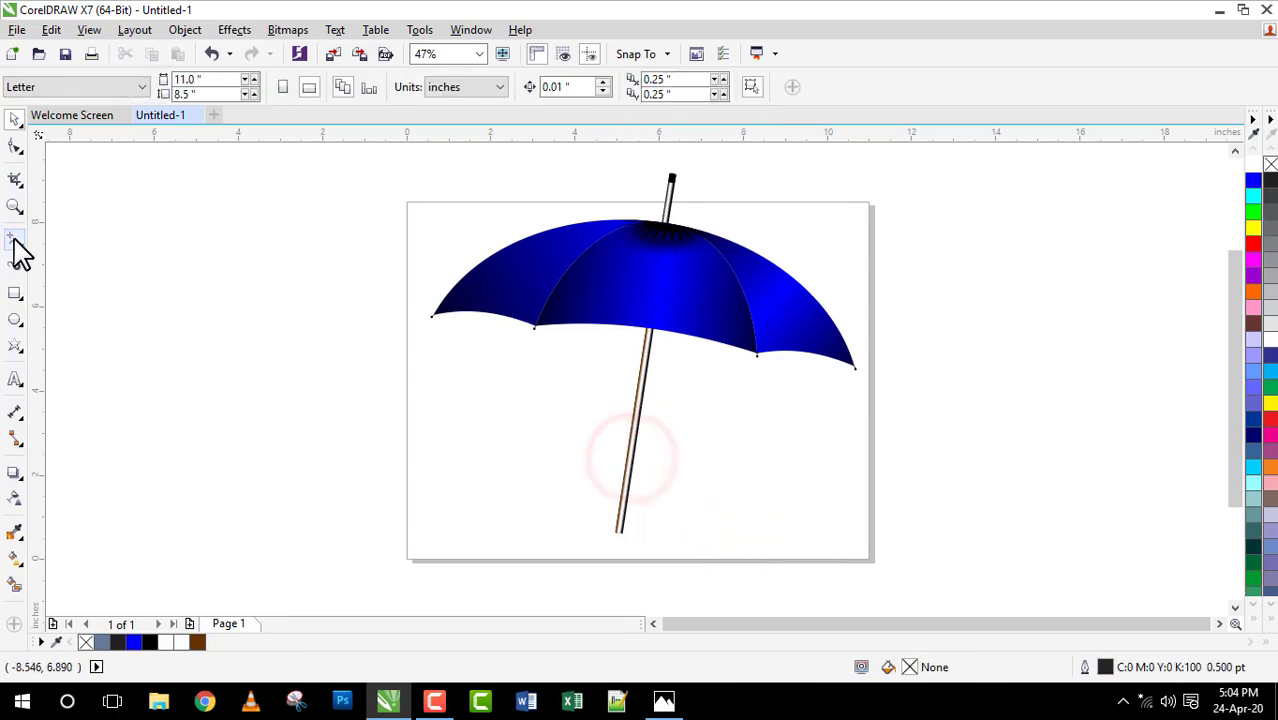
Step: Draw an open hook-shaped handle outline with straight freehand segments from the pole's lower end, curving right and back up
{"action": "left_click", "coordinate": [15, 240]}
{"action": "left_click", "coordinate": [15, 206]}
{"action": "left_click", "coordinate": [582, 472]}
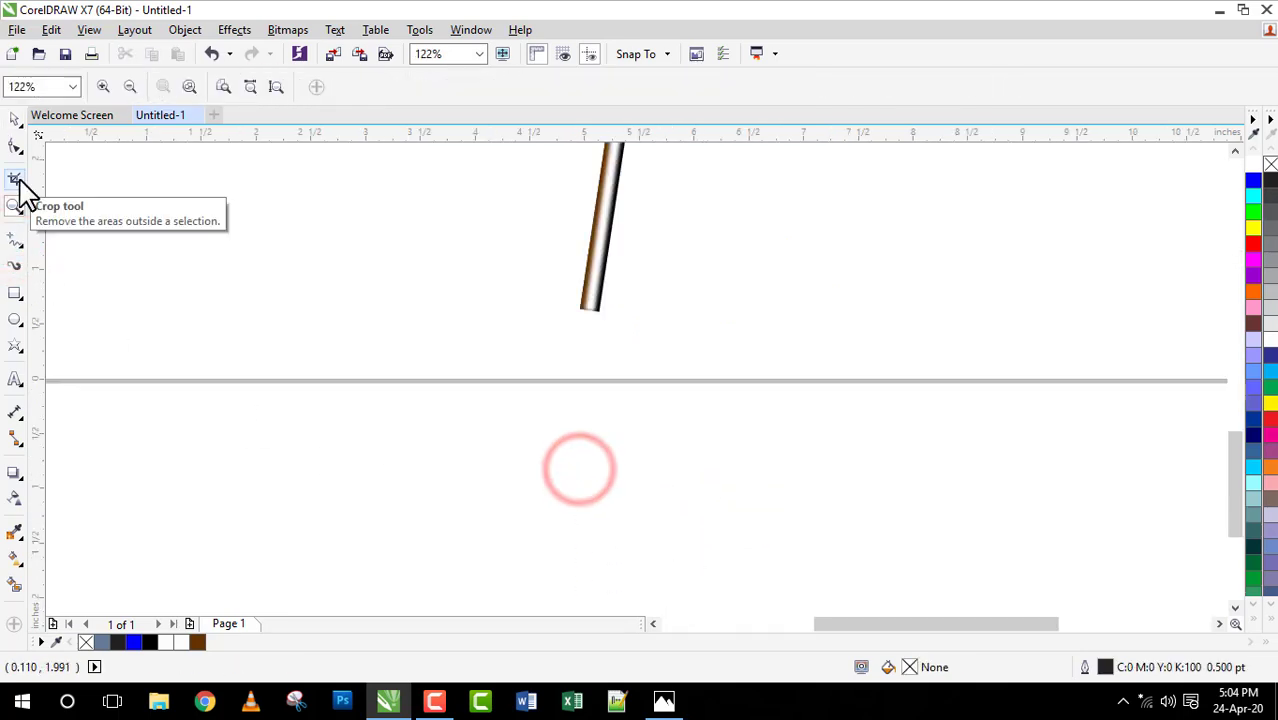
{"action": "left_click", "coordinate": [13, 240]}
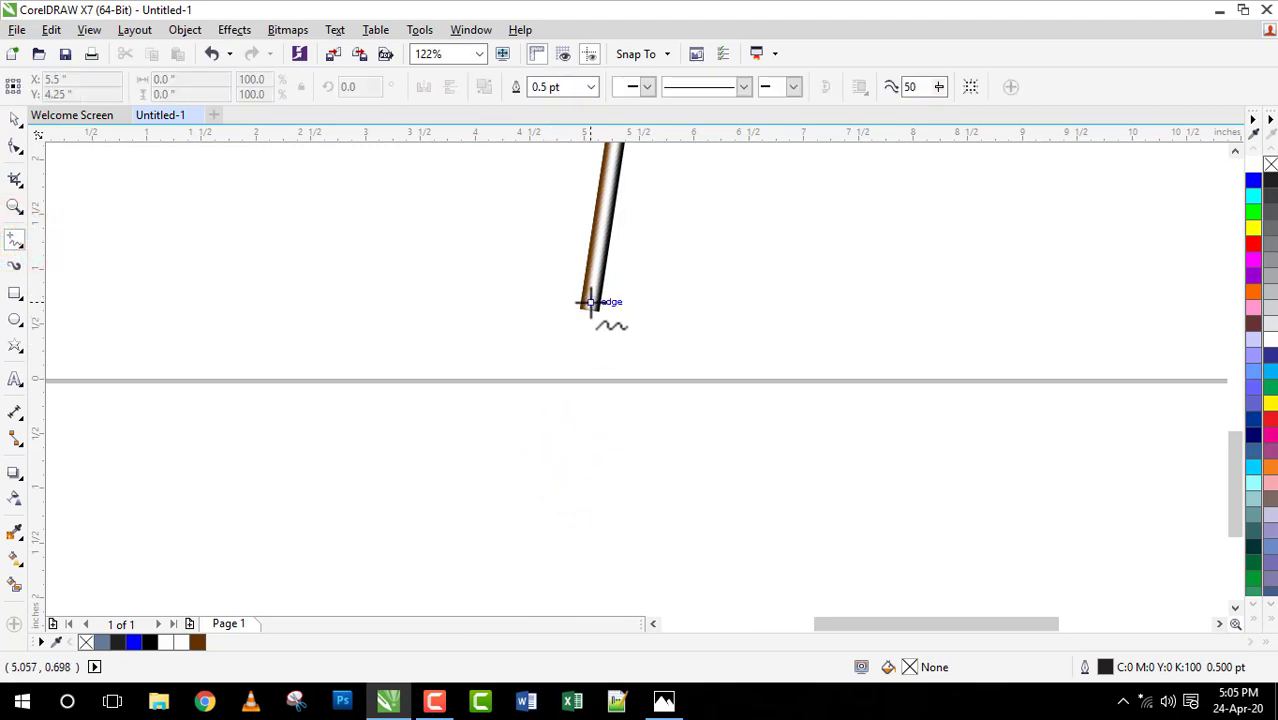
{"action": "left_click", "coordinate": [590, 302]}
{"action": "left_click", "coordinate": [572, 414]}
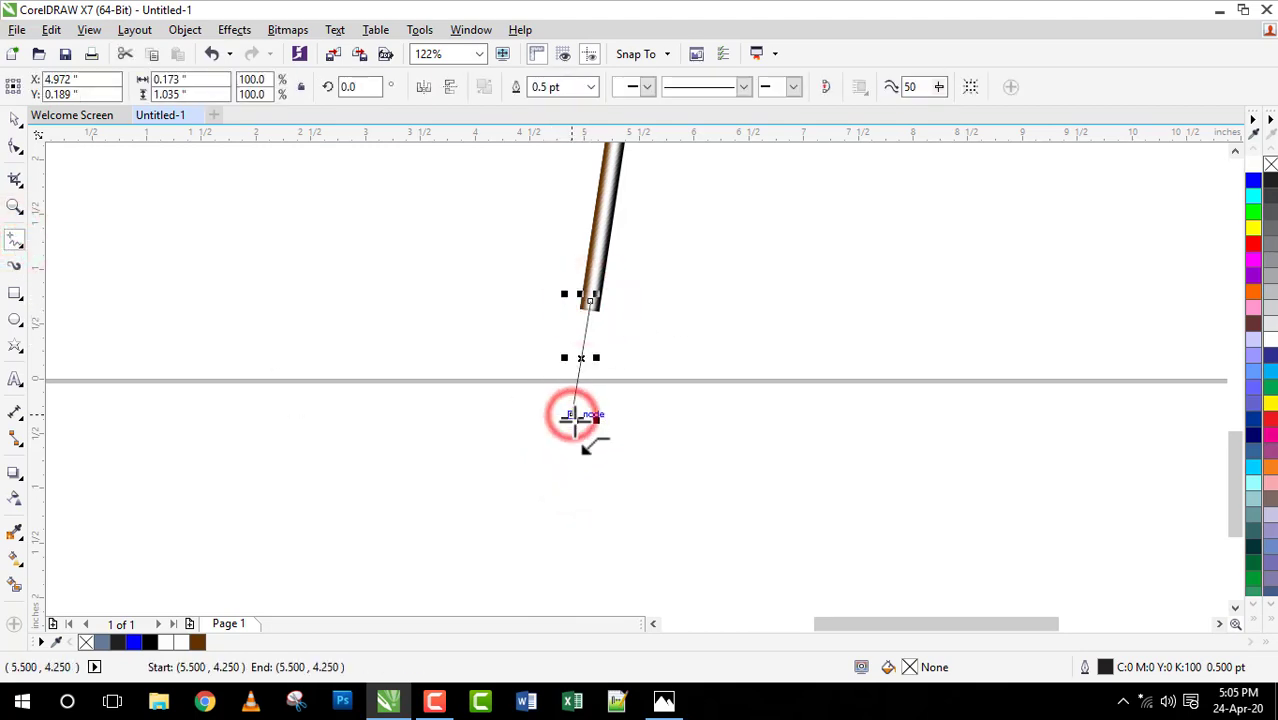
{"action": "left_click", "coordinate": [571, 414]}
{"action": "left_click", "coordinate": [589, 459]}
{"action": "left_click", "coordinate": [589, 459]}
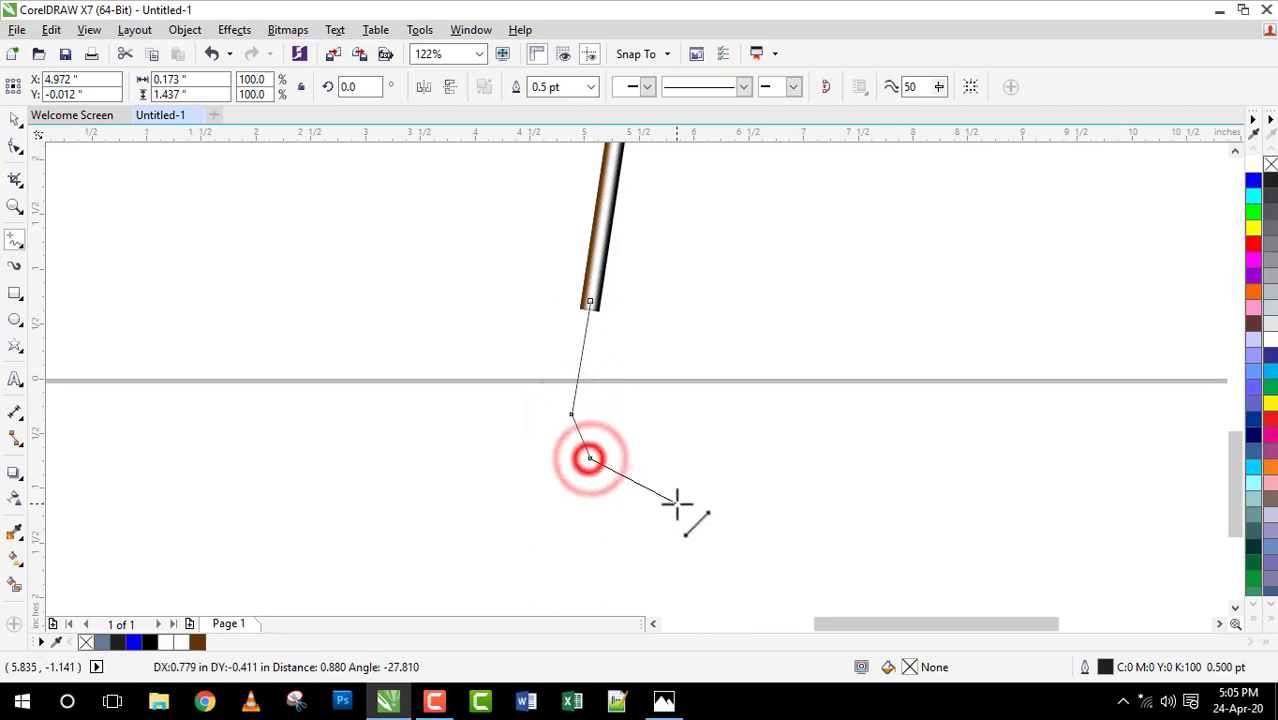
{"action": "left_click", "coordinate": [652, 517]}
{"action": "left_click", "coordinate": [652, 517]}
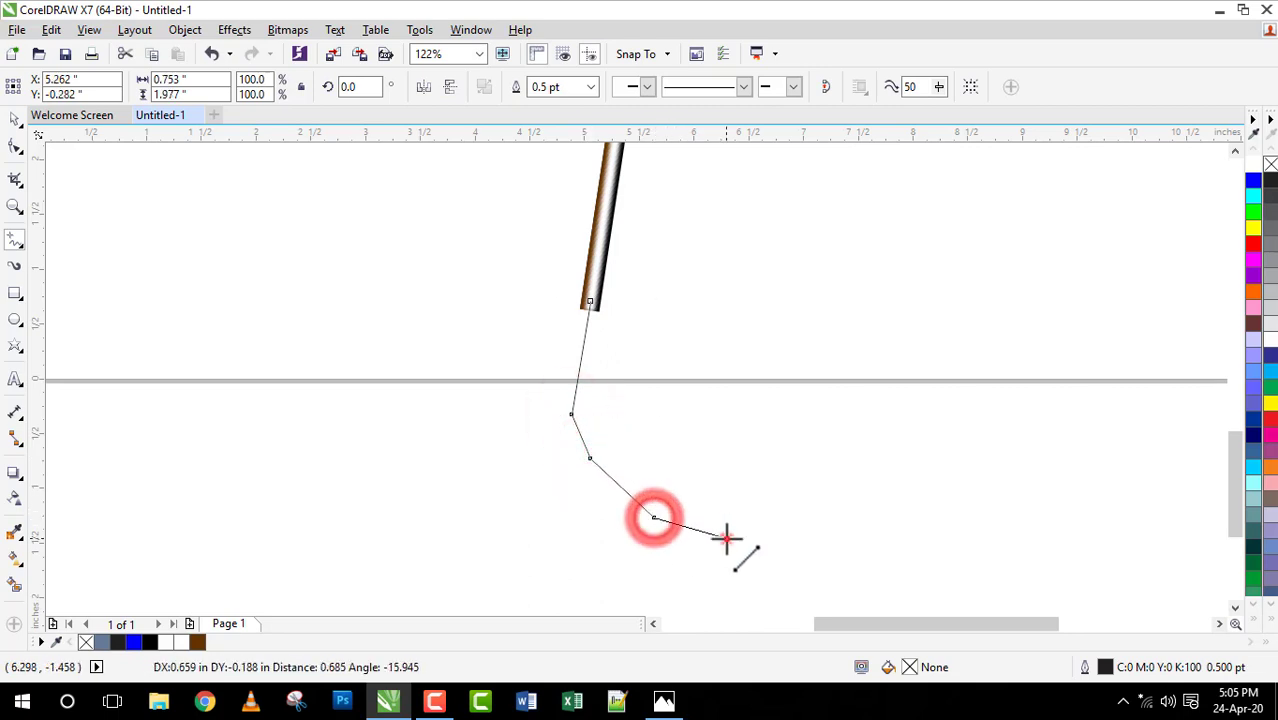
{"action": "left_click", "coordinate": [726, 538]}
{"action": "left_click", "coordinate": [782, 523]}
{"action": "left_click", "coordinate": [821, 481]}
{"action": "left_click", "coordinate": [835, 425]}
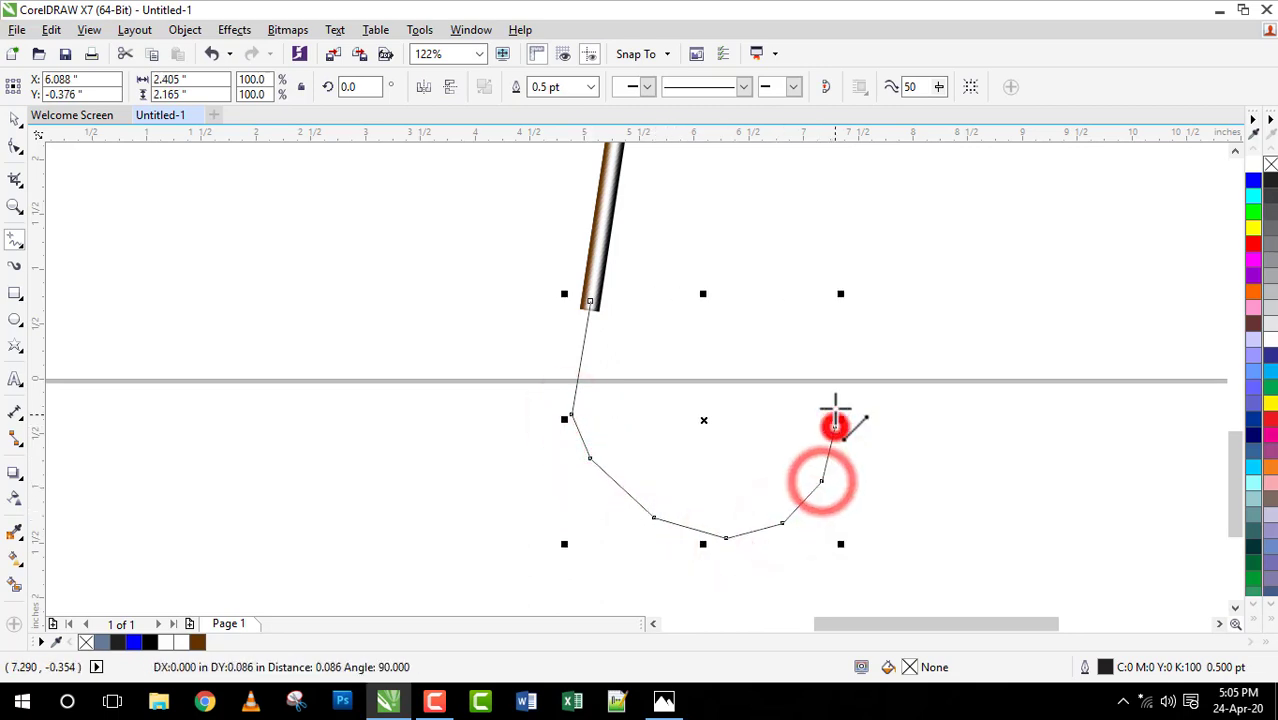
{"action": "left_click", "coordinate": [826, 391]}
{"action": "left_click", "coordinate": [828, 365]}
{"action": "left_click", "coordinate": [811, 357]}
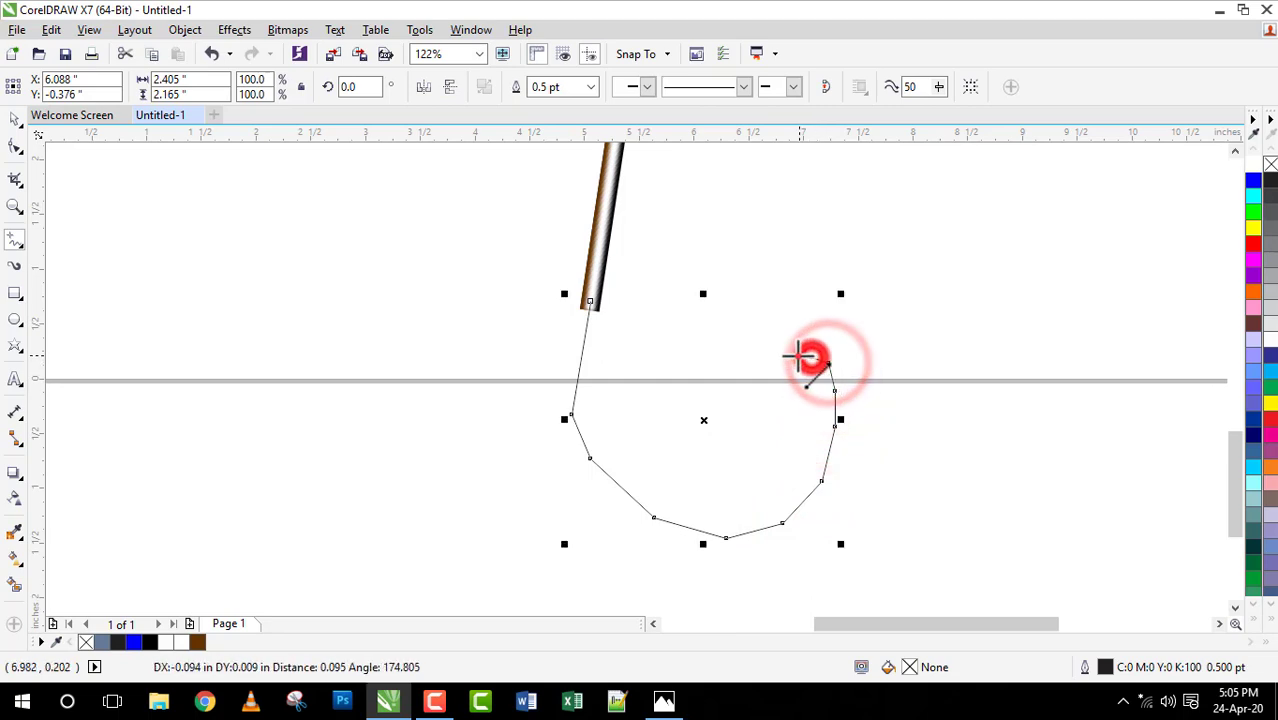
{"action": "double_click", "coordinate": [799, 355]}
Step: Convert all segments of the handle outline to curves and delete the two nodes at its open tip
{"action": "left_click", "coordinate": [15, 147]}
{"action": "left_click_drag", "start_coordinate": [465, 254], "coordinate": [850, 560]}
{"action": "left_click", "coordinate": [263, 87]}
{"action": "left_click", "coordinate": [321, 256]}
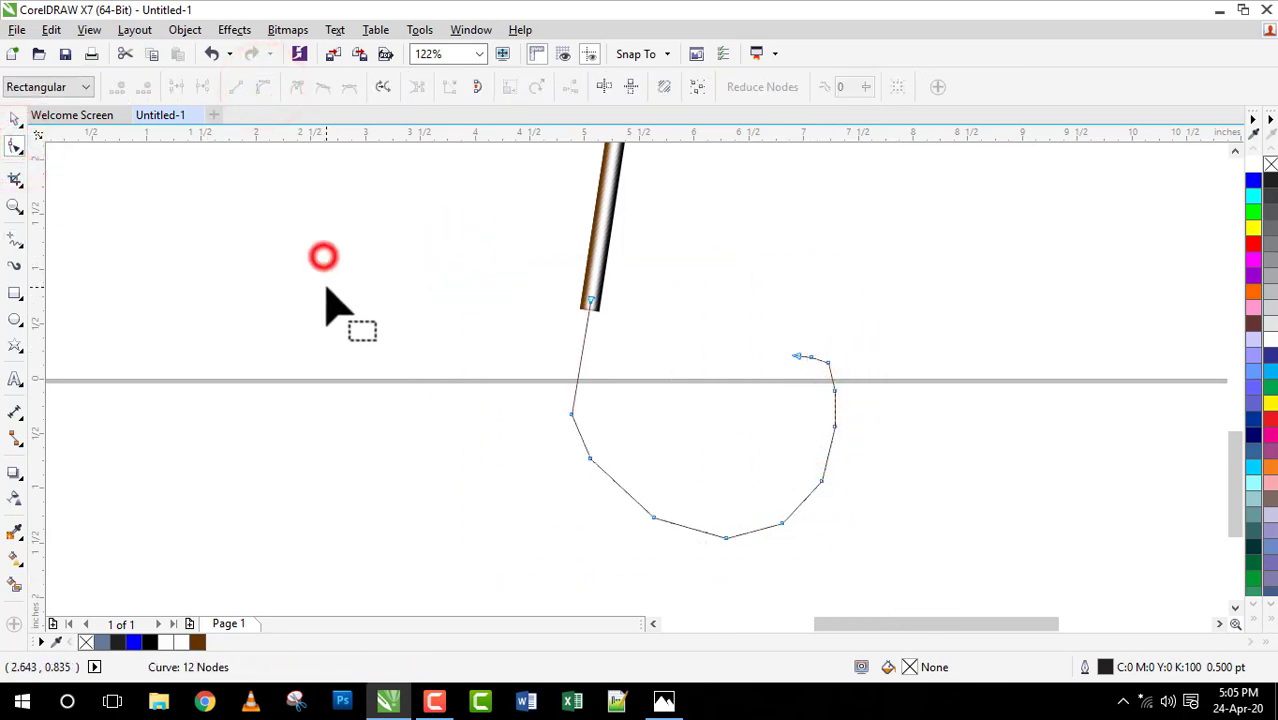
{"action": "double_click", "coordinate": [811, 358]}
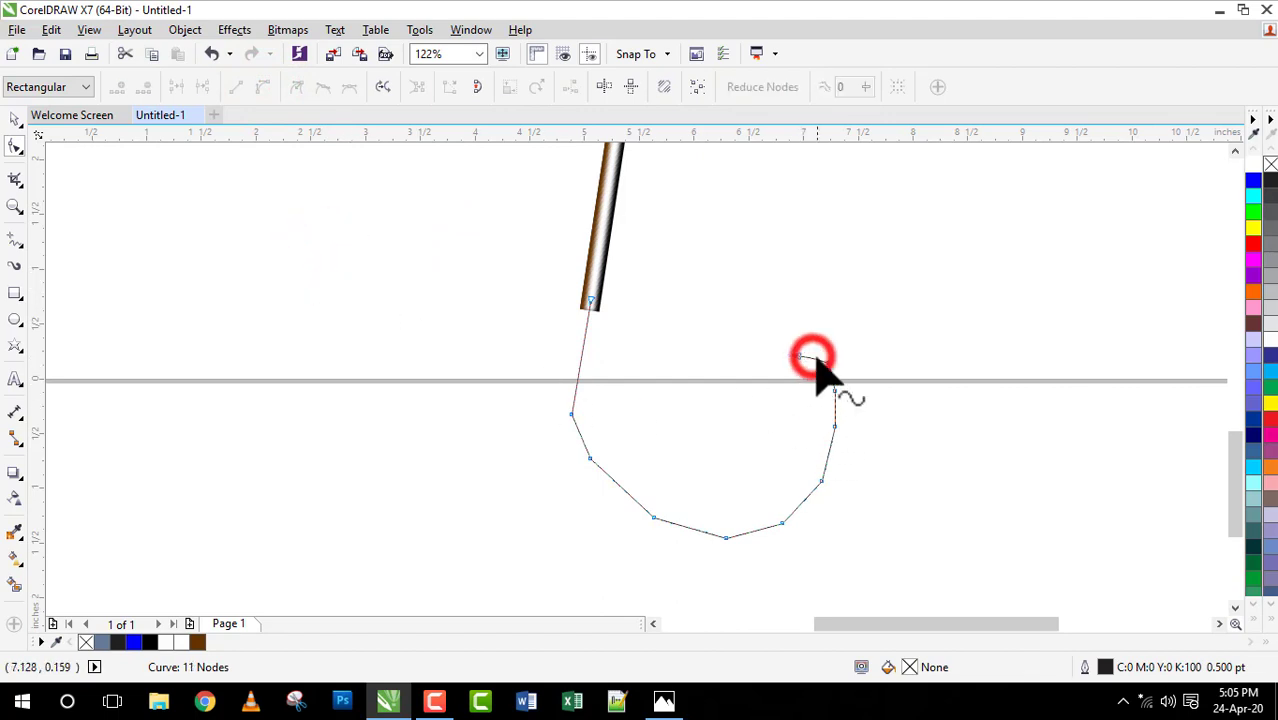
{"action": "double_click", "coordinate": [800, 357]}
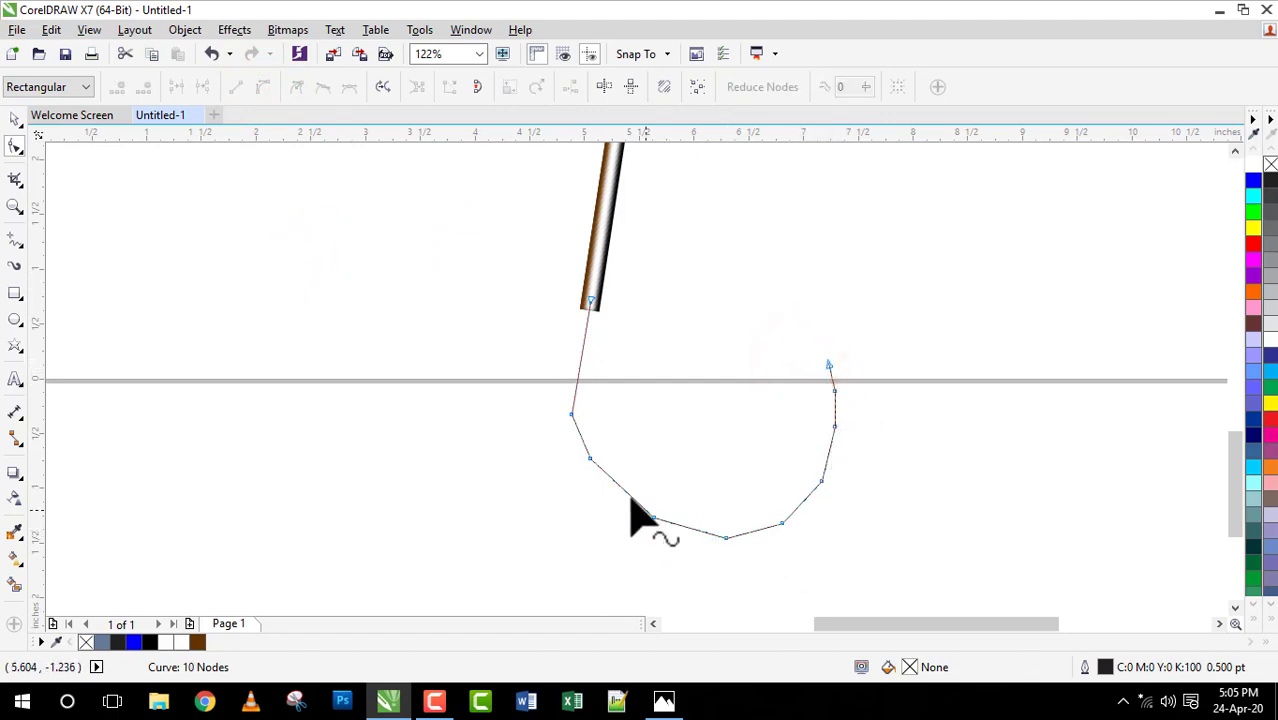
{"action": "double_click", "coordinate": [571, 416]}
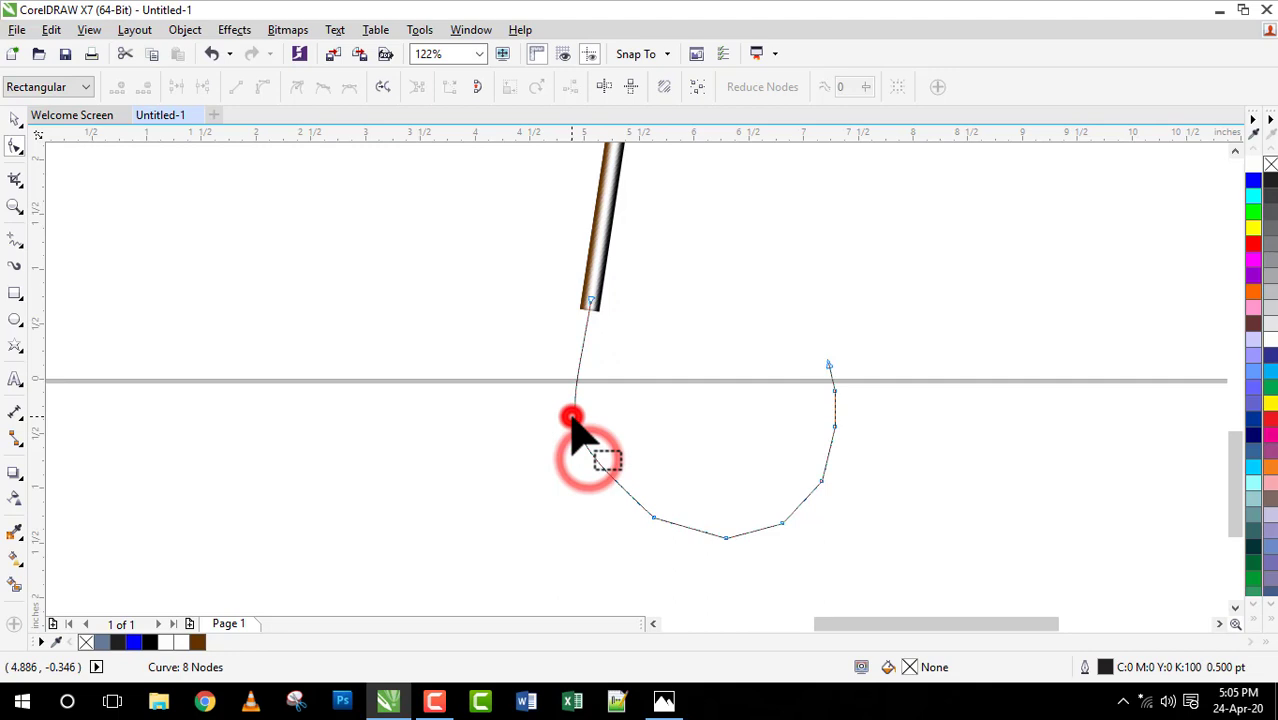
{"action": "left_click", "coordinate": [653, 517]}
{"action": "mouse_move", "coordinate": [556, 426]}
{"action": "left_mouse_down"}
{"action": "mouse_move", "coordinate": [548, 450]}
{"action": "mouse_move", "coordinate": [582, 445]}
{"action": "mouse_move", "coordinate": [571, 428]}
{"action": "mouse_move", "coordinate": [560, 445]}
{"action": "left_mouse_up"}
{"action": "double_click", "coordinate": [653, 517]}
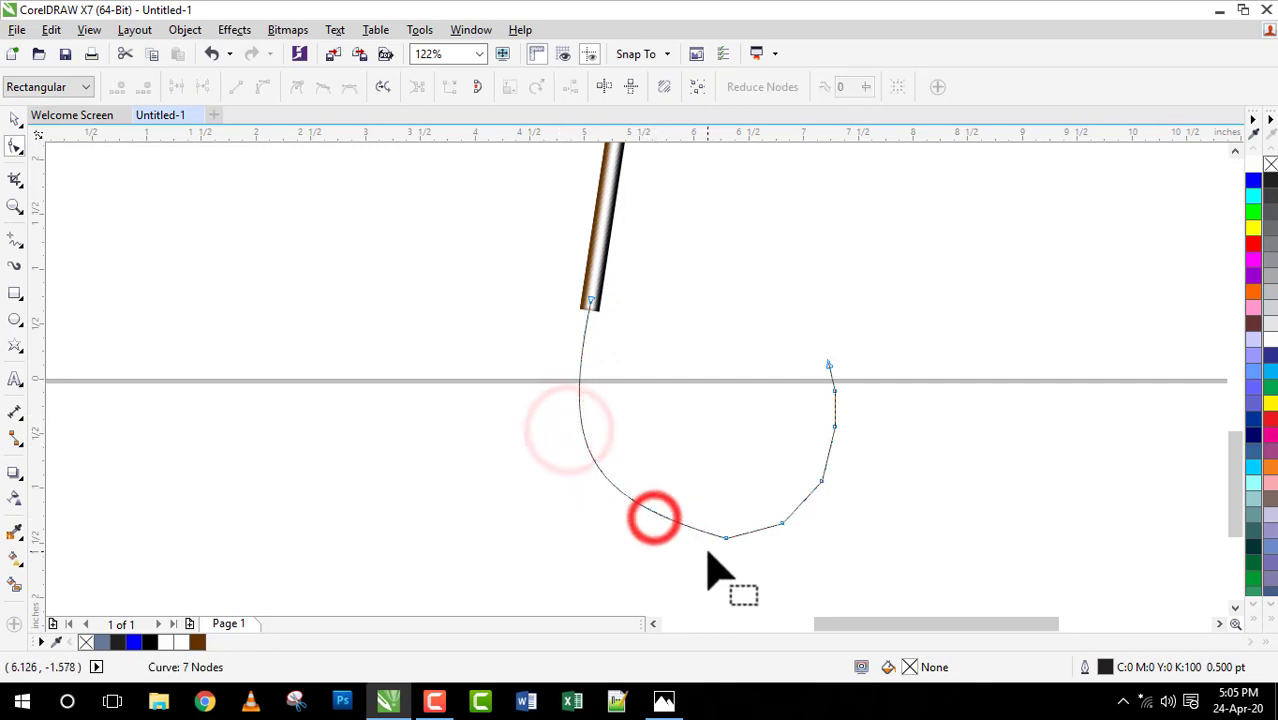
{"action": "key", "text": "ctrl+z"}
{"action": "key", "text": "ctrl+z"}
{"action": "key", "text": "ctrl+z"}
{"action": "key", "text": "ctrl+z"}
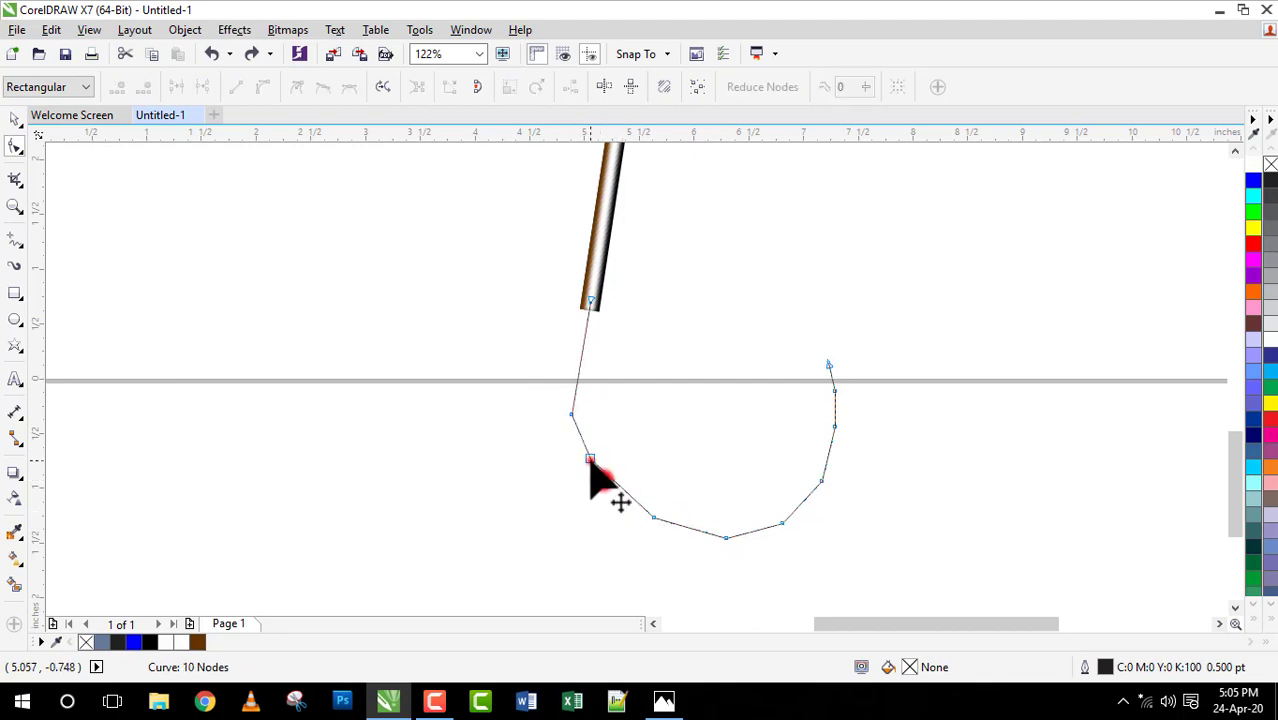
Step: Delete the surplus nodes along both sides of the hook and add one where its straight stem meets the bend
{"action": "double_click", "coordinate": [590, 460]}
{"action": "double_click", "coordinate": [783, 523]}
{"action": "double_click", "coordinate": [821, 482]}
{"action": "double_click", "coordinate": [834, 390]}
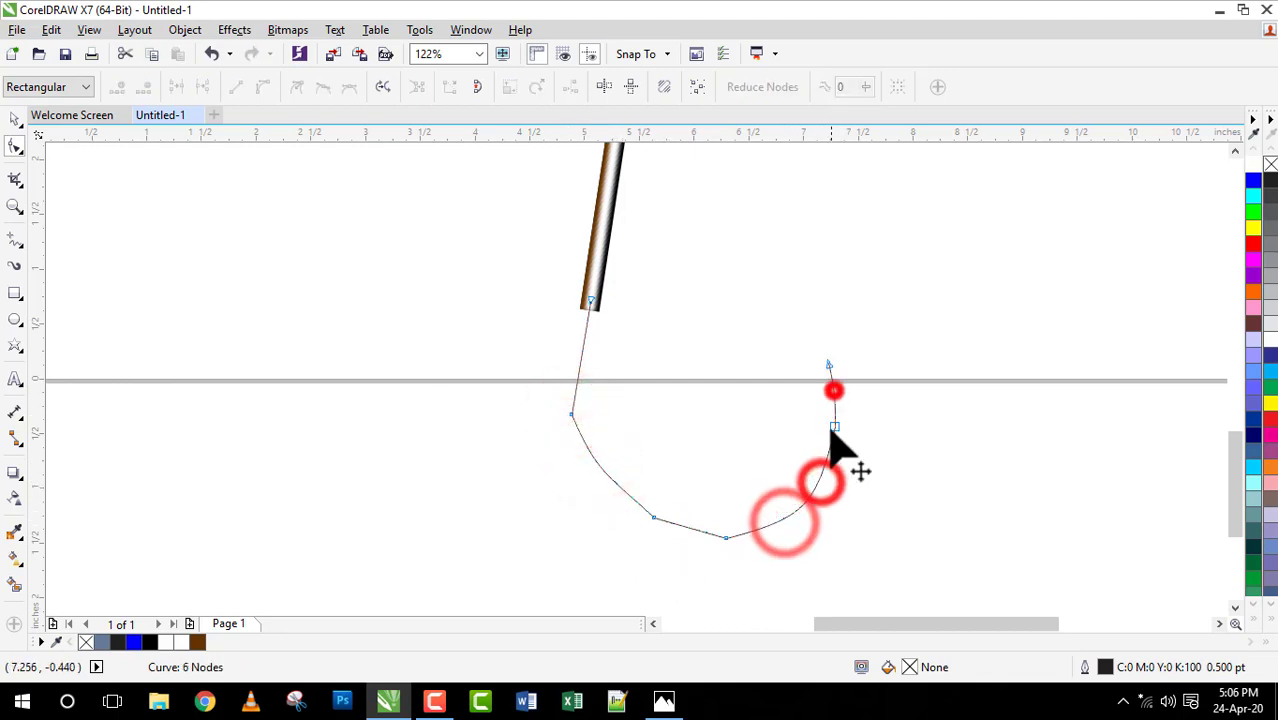
{"action": "left_click", "coordinate": [835, 426]}
{"action": "double_click", "coordinate": [654, 517]}
{"action": "left_click", "coordinate": [726, 538]}
{"action": "double_click", "coordinate": [576, 390]}
{"action": "double_click", "coordinate": [573, 415]}
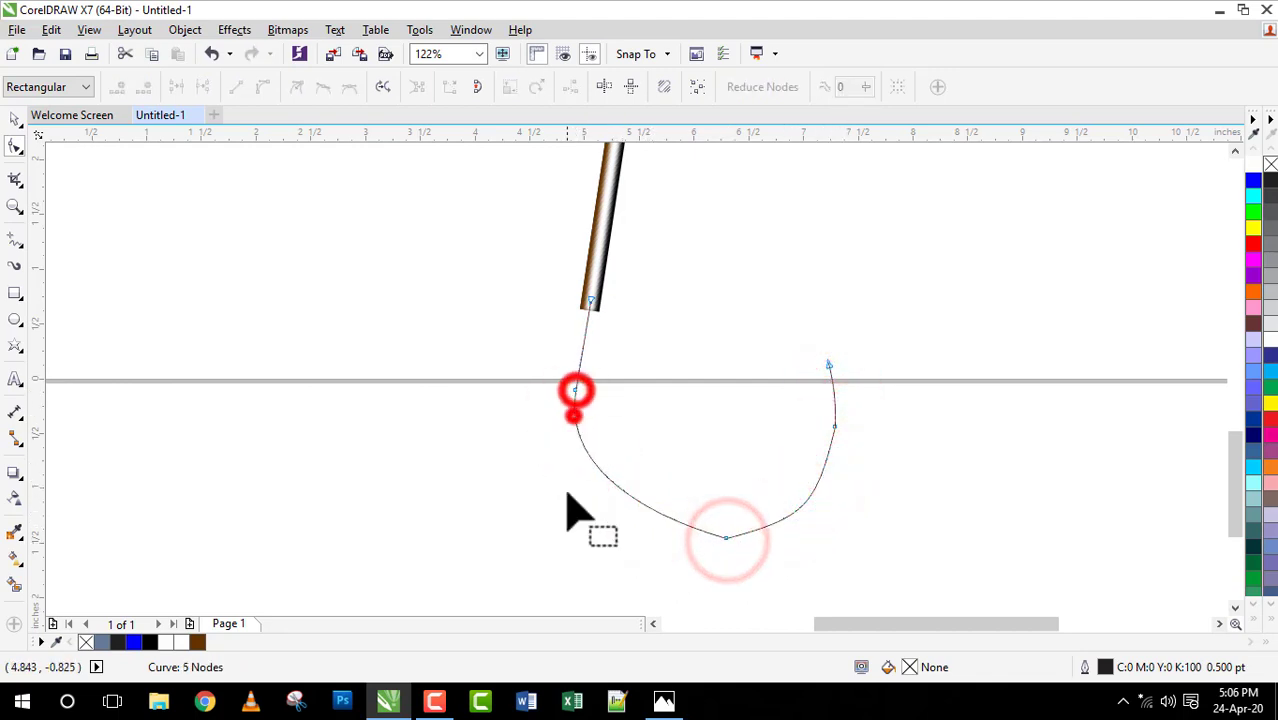
Step: Smooth the left part of the hook at its bottom node and extend the open tip slightly upward
{"action": "left_click", "coordinate": [728, 540]}
{"action": "left_click_drag", "start_coordinate": [661, 541], "coordinate": [665, 540]}
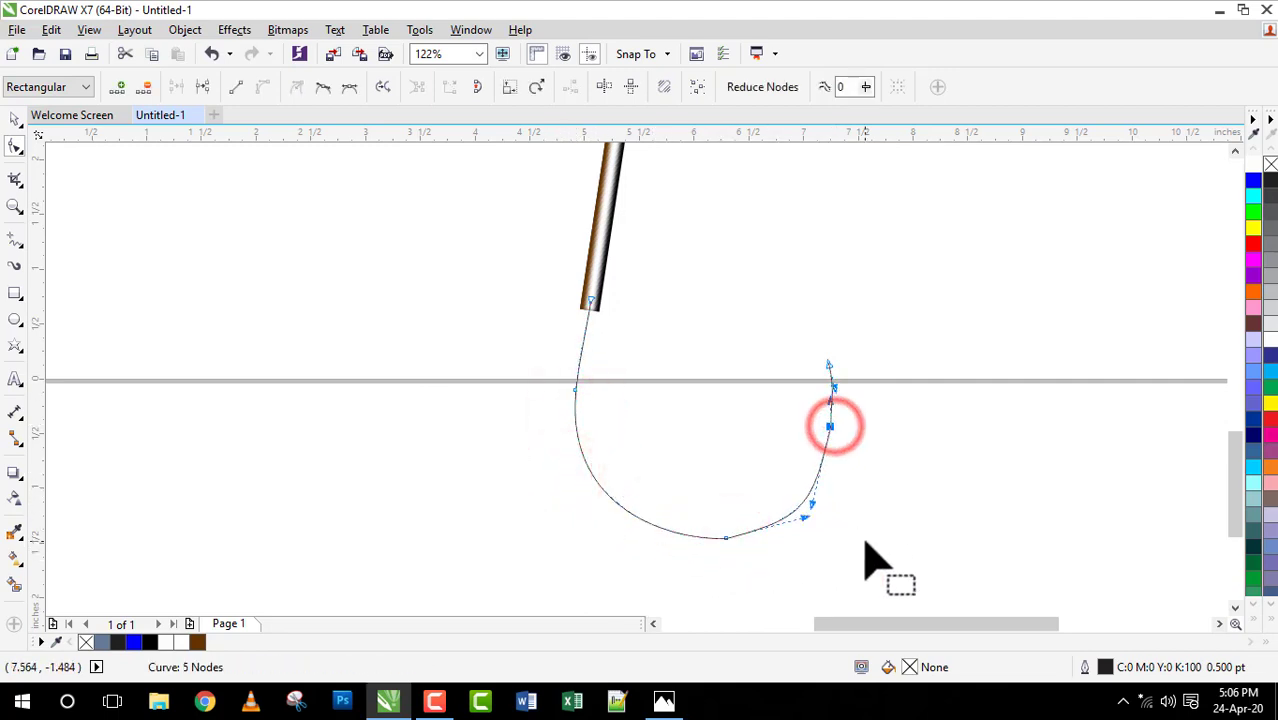
{"action": "left_click_drag", "start_coordinate": [829, 366], "coordinate": [825, 345]}
{"action": "left_click", "coordinate": [805, 516]}
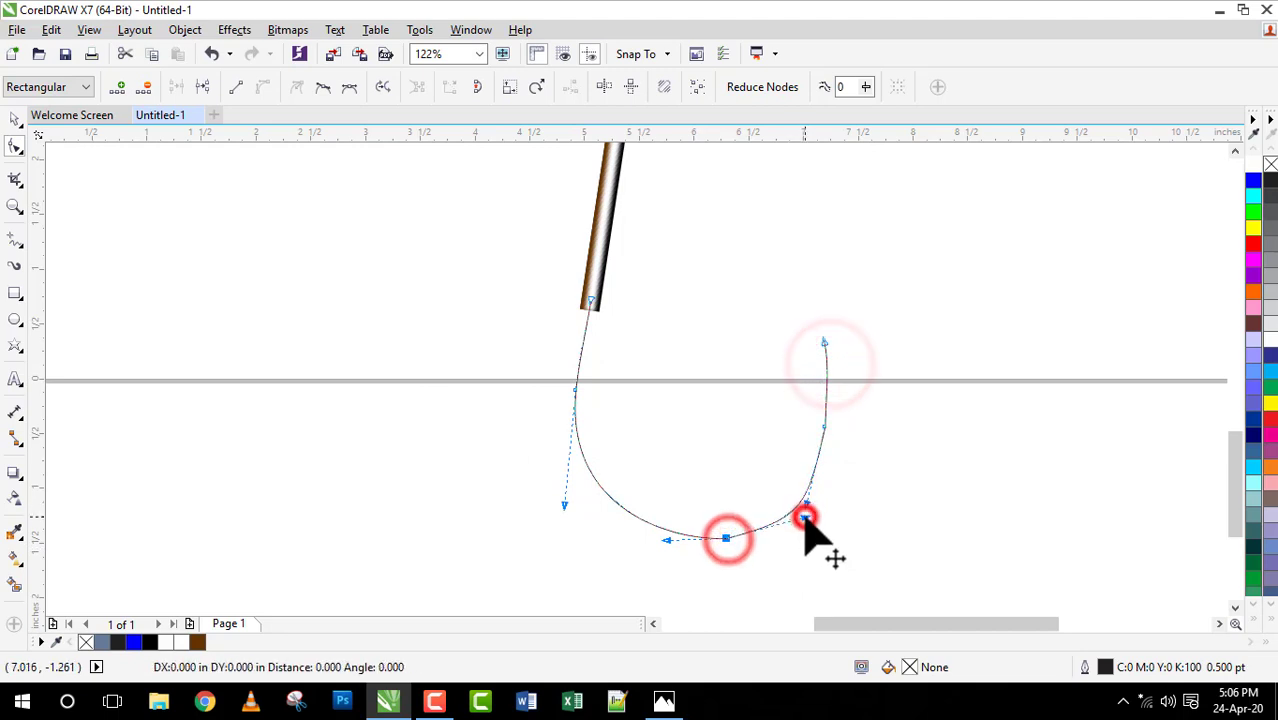
Step: Delete the hook's bottom node and stretch the control handles of the two side nodes into a round bottom
{"action": "double_click", "coordinate": [728, 538]}
{"action": "left_click", "coordinate": [824, 426]}
{"action": "left_click_drag", "start_coordinate": [564, 529], "coordinate": [553, 542]}
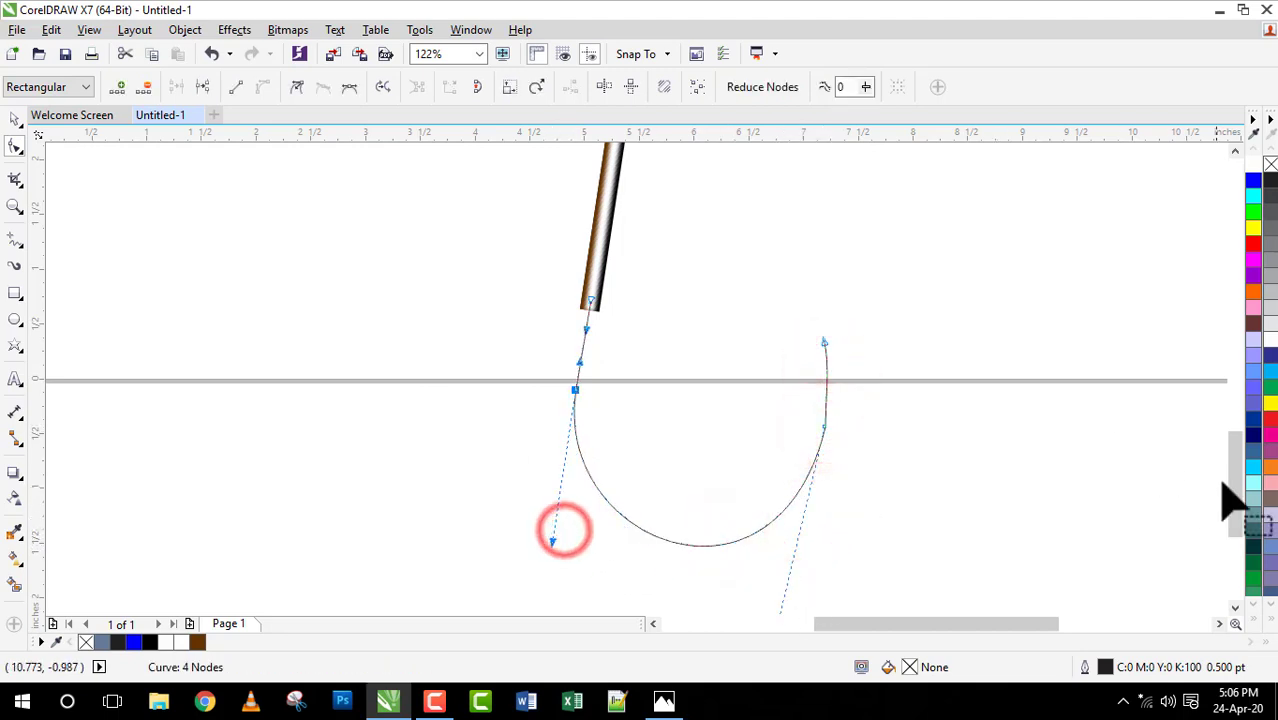
{"action": "left_click_drag", "start_coordinate": [1233, 479], "coordinate": [1233, 498]}
{"action": "left_click_drag", "start_coordinate": [776, 546], "coordinate": [788, 552]}
Step: Straighten the short segment at the hook's open tip and raise the right side node to even out the curve
{"action": "left_click", "coordinate": [824, 261]}
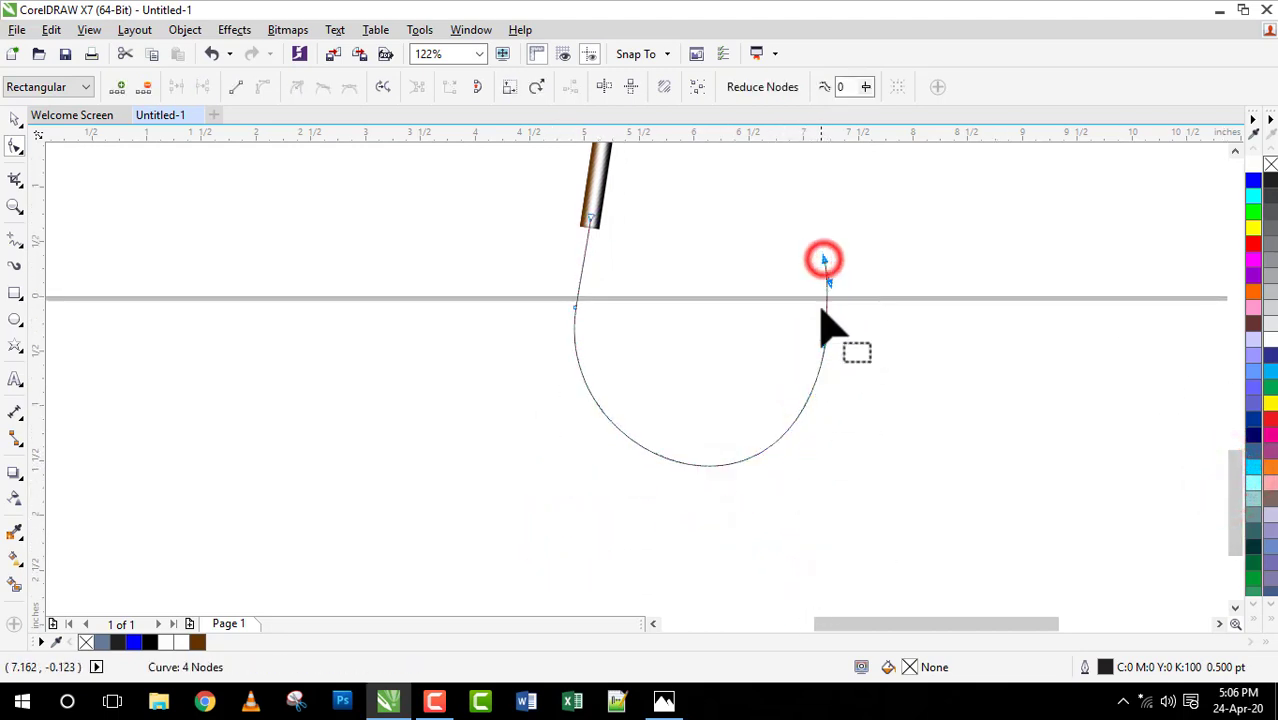
{"action": "left_click", "coordinate": [824, 261]}
{"action": "left_click", "coordinate": [830, 287]}
{"action": "left_click_drag", "start_coordinate": [826, 299], "coordinate": [830, 321]}
{"action": "left_click", "coordinate": [824, 343]}
{"action": "left_click", "coordinate": [826, 285]}
{"action": "left_click", "coordinate": [830, 321]}
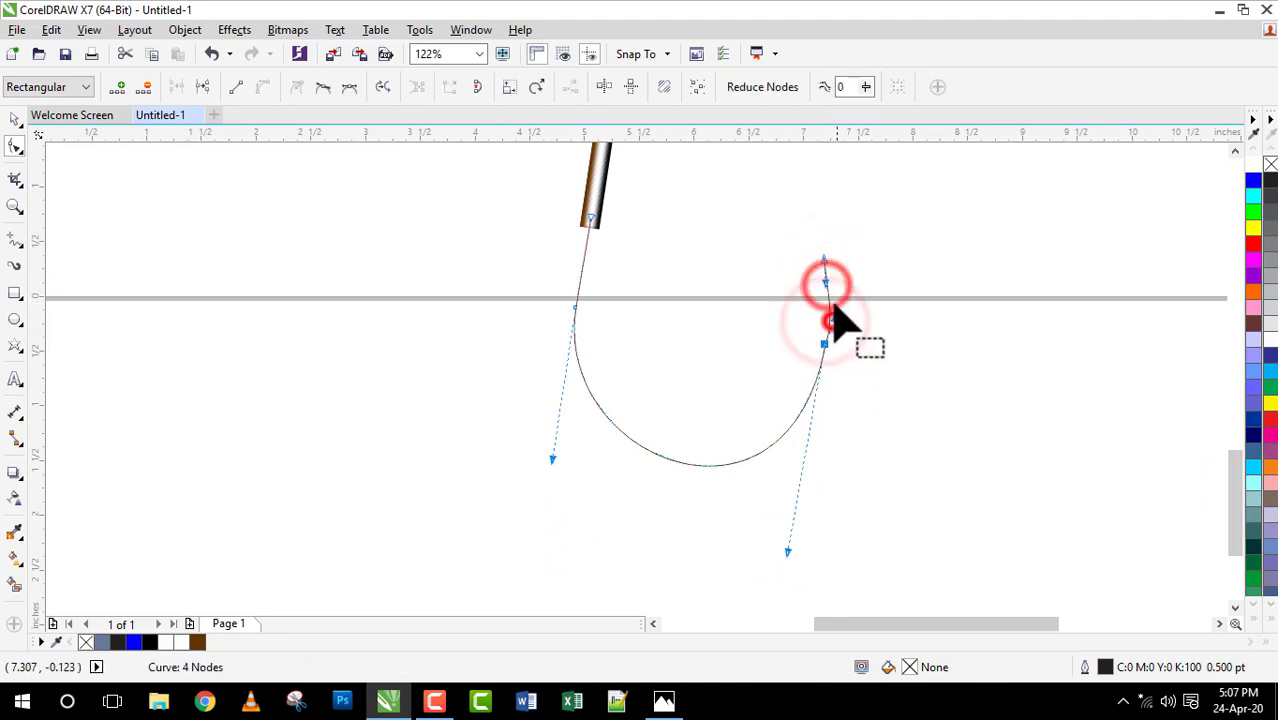
{"action": "left_click", "coordinate": [856, 425]}
{"action": "left_click", "coordinate": [597, 391]}
{"action": "left_click_drag", "start_coordinate": [825, 345], "coordinate": [829, 313]}
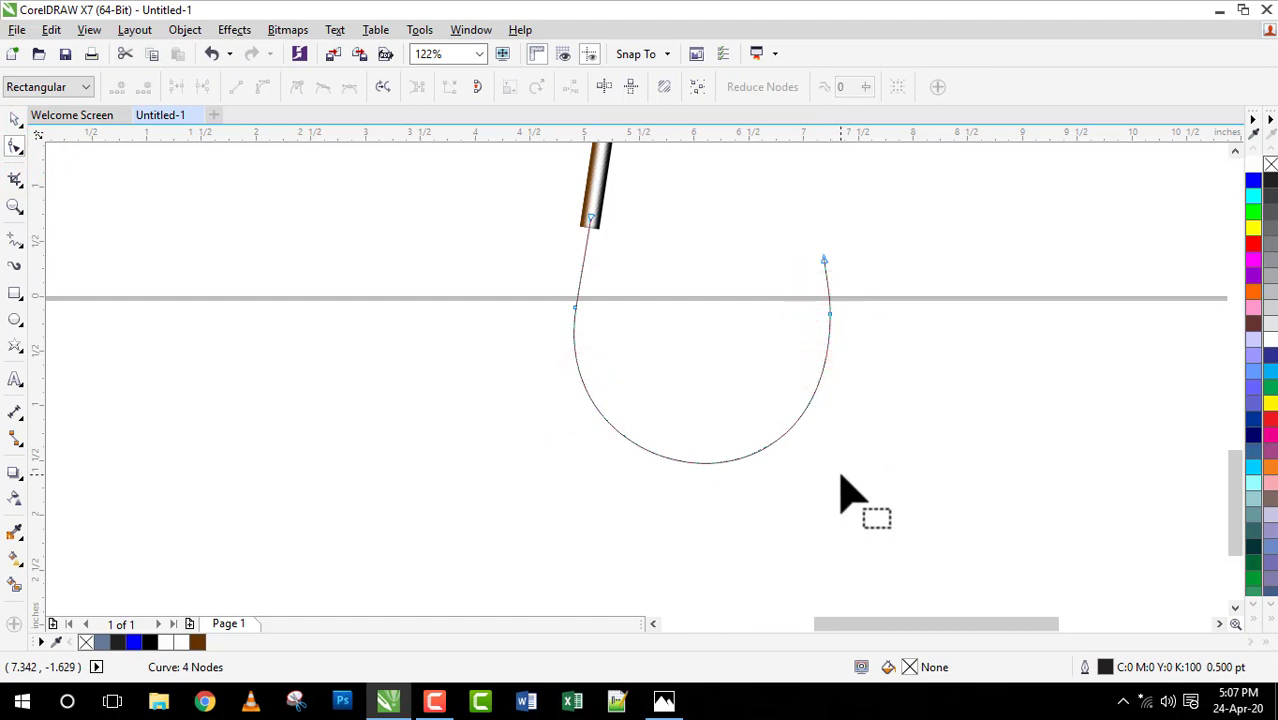
Step: Lengthen the handle's straight stem by moving its upper end node up along the pole
{"action": "left_click", "coordinate": [15, 118]}
{"action": "left_click", "coordinate": [15, 146]}
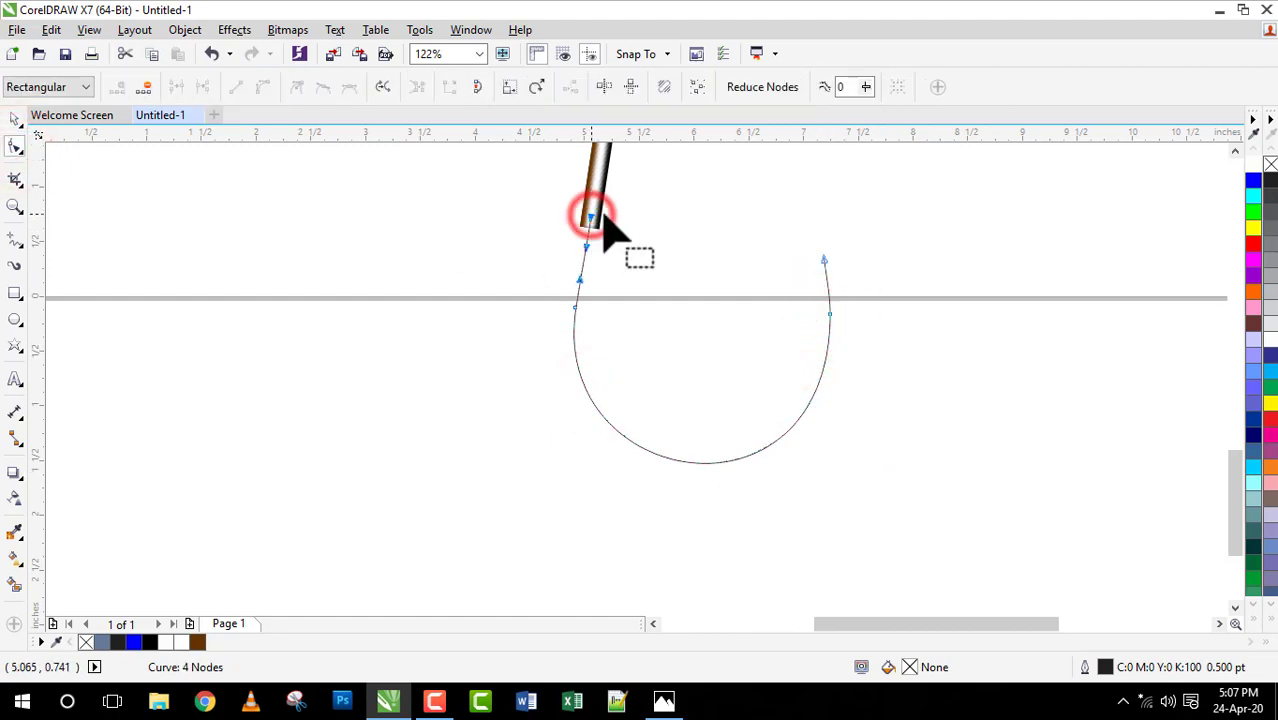
{"action": "left_click_drag", "start_coordinate": [592, 216], "coordinate": [619, 173]}
{"action": "key", "text": "space"}
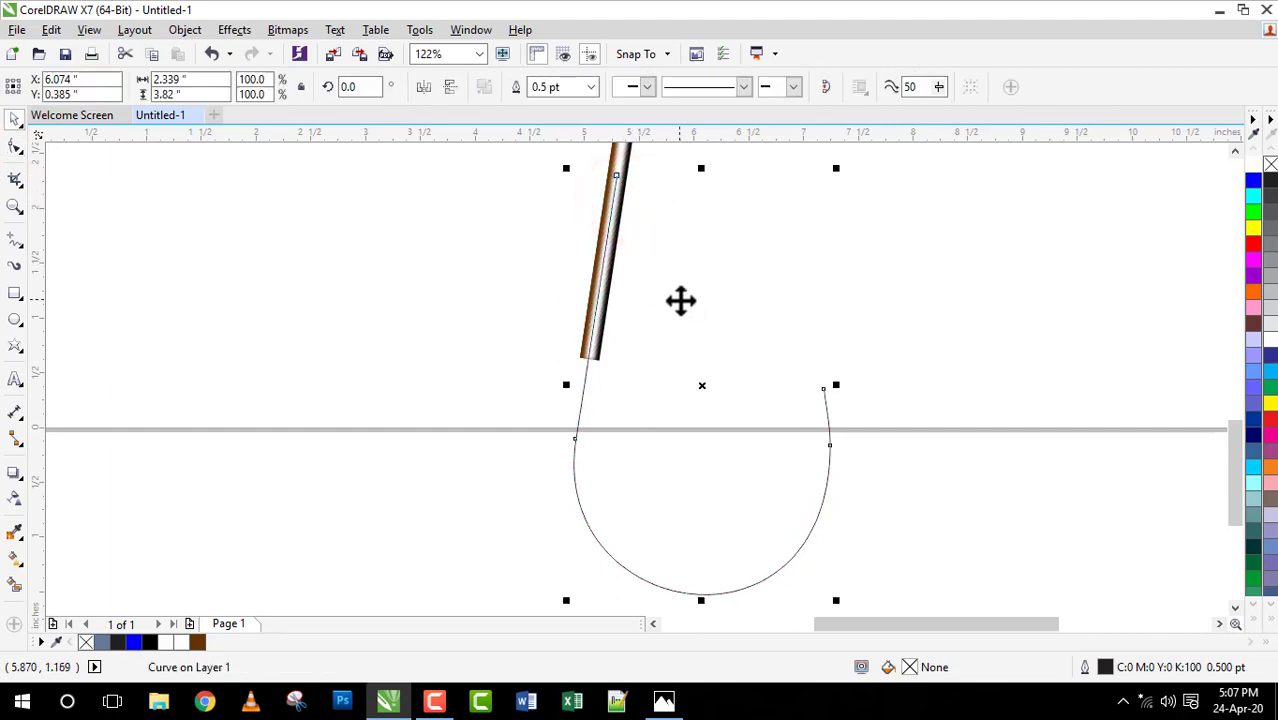
Step: Move the whole handle curve down along the pole to X 5.997 in, Y -0.317 in
{"action": "left_click_drag", "start_coordinate": [650, 460], "coordinate": [643, 536]}
{"action": "key", "text": "F3"}
{"action": "left_click", "coordinate": [830, 508]}
{"action": "left_click_drag", "start_coordinate": [1233, 383], "coordinate": [1238, 473]}
{"action": "key", "text": "z"}
{"action": "left_click", "coordinate": [580, 318]}
{"action": "key", "text": "space"}
{"action": "left_click", "coordinate": [588, 457]}
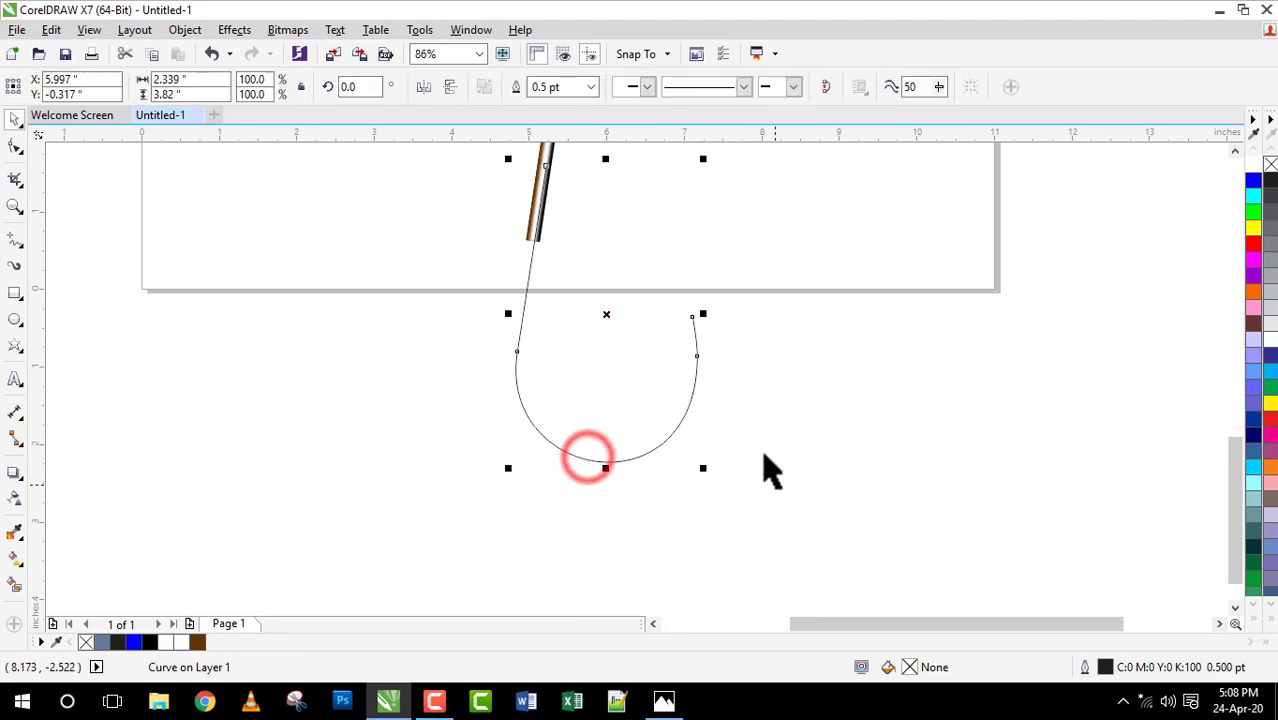
Step: Set the handle's outline width to 16.0 pt and nudge it left over the pole to X 5.967 in
{"action": "left_click", "coordinate": [591, 87]}
{"action": "left_click", "coordinate": [552, 233]}
{"action": "left_click", "coordinate": [591, 87]}
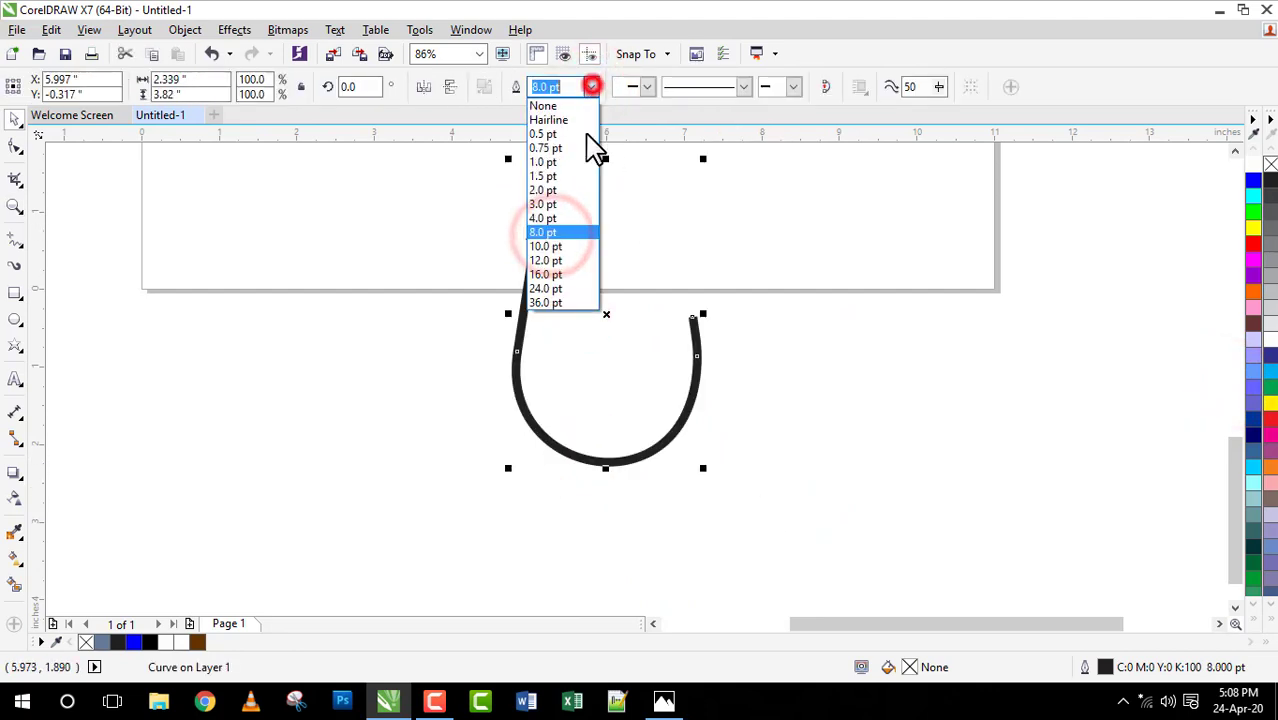
{"action": "left_click", "coordinate": [549, 274]}
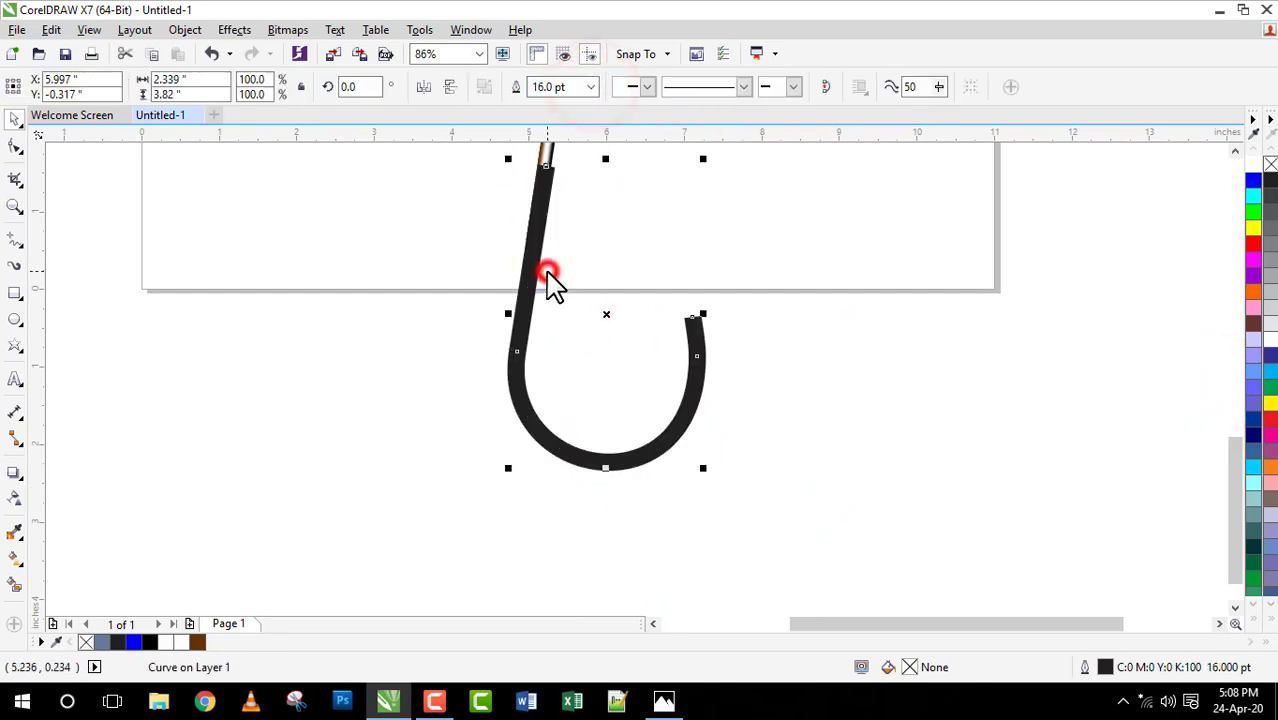
{"action": "left_click", "coordinate": [616, 231]}
{"action": "left_click", "coordinate": [535, 236]}
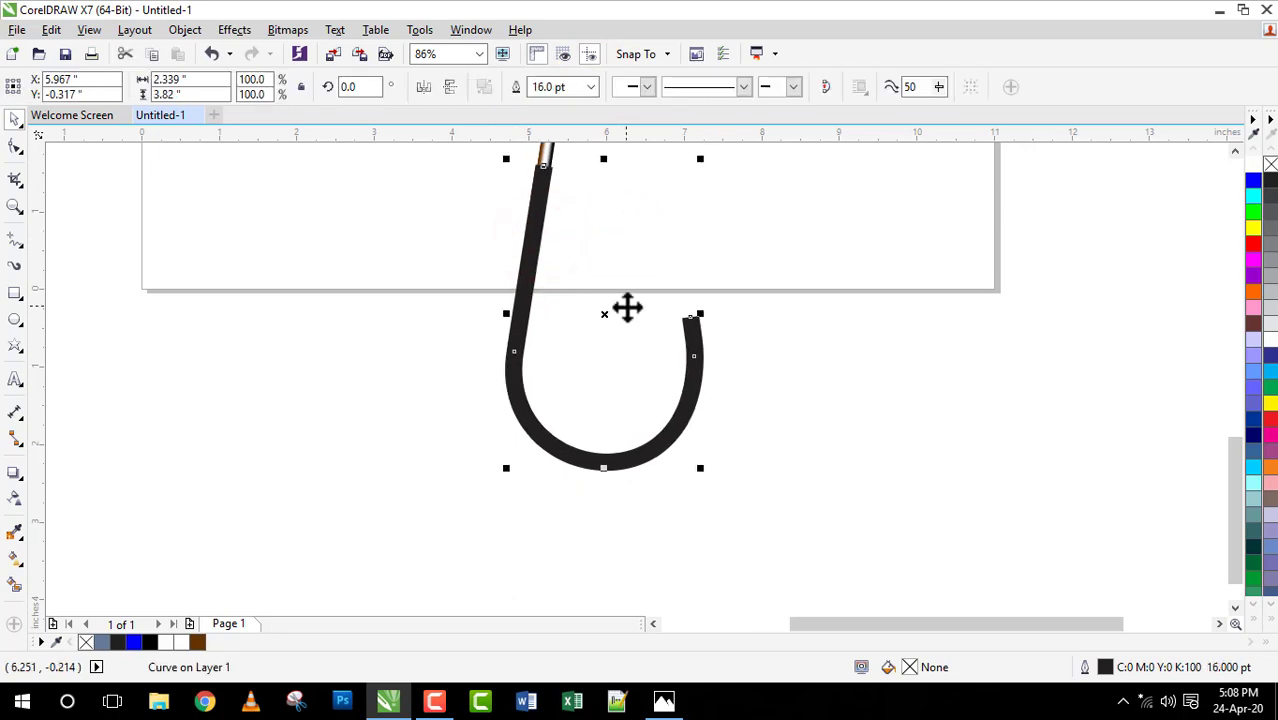
{"action": "left_click", "coordinate": [768, 314]}
Step: Break the handle curve at the node joining stem and hook, and break it apart into two separate objects
{"action": "double_click", "coordinate": [596, 464]}
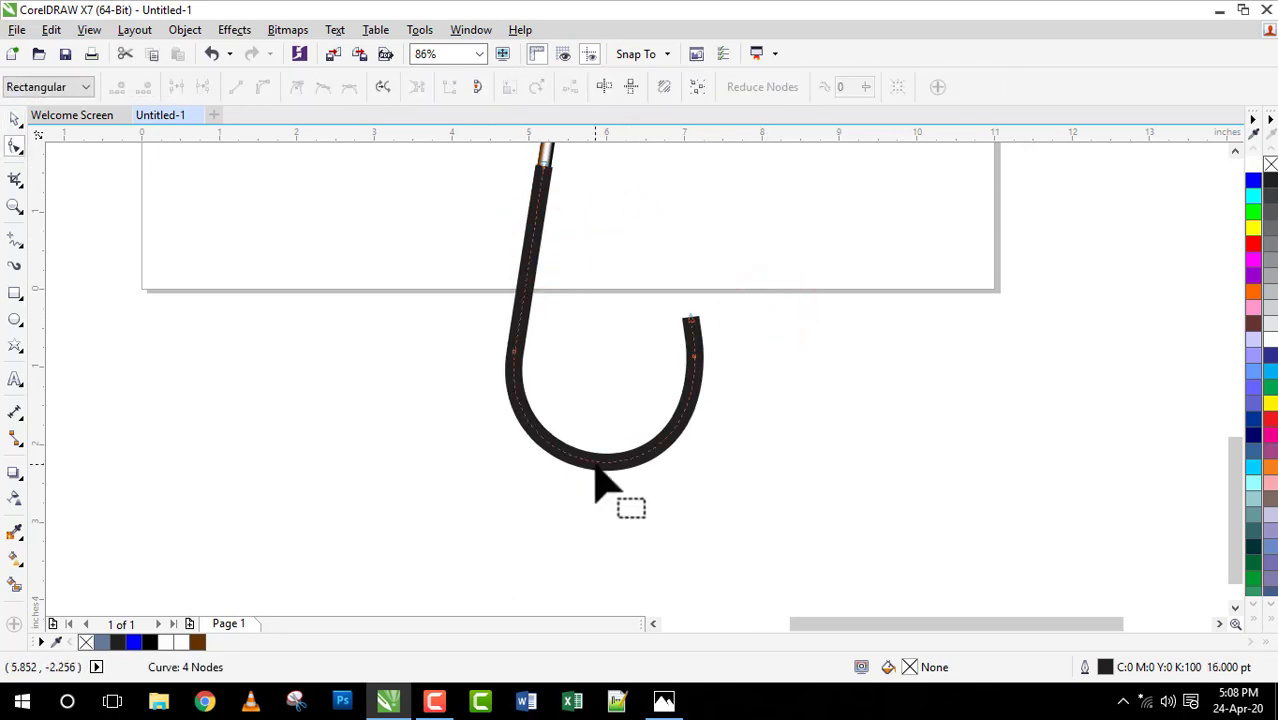
{"action": "left_click", "coordinate": [513, 352]}
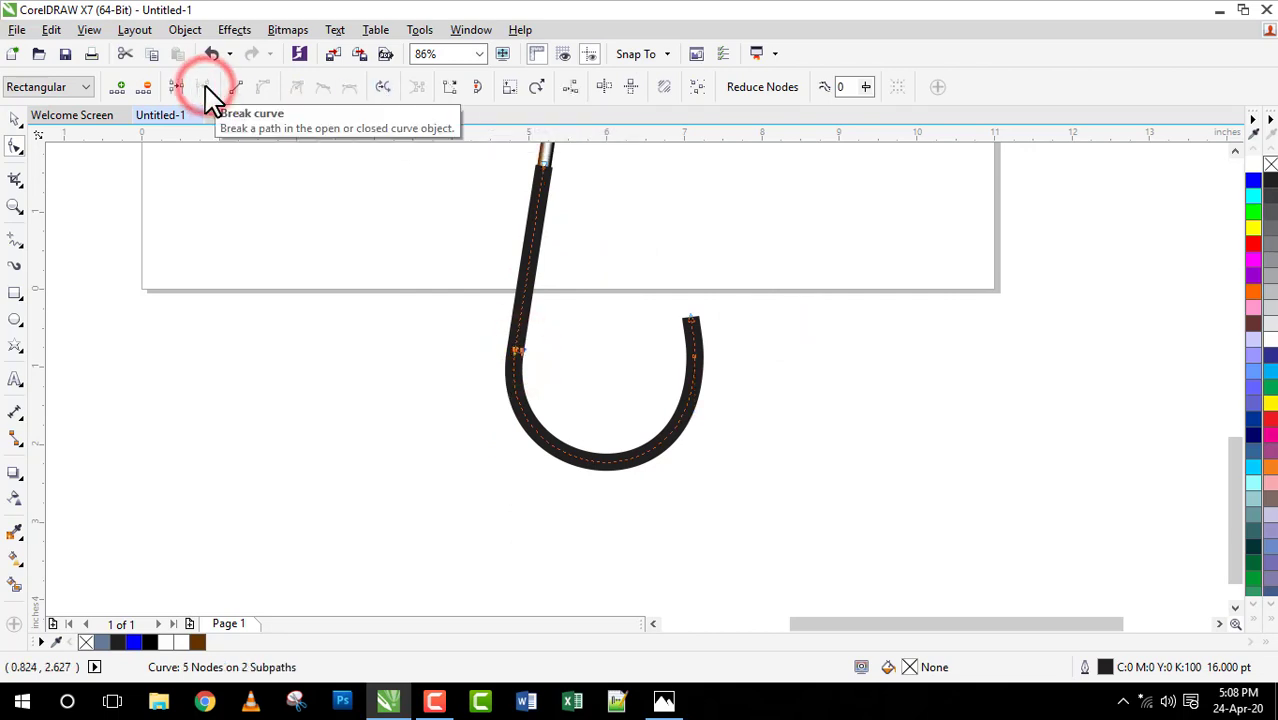
{"action": "left_click", "coordinate": [15, 119]}
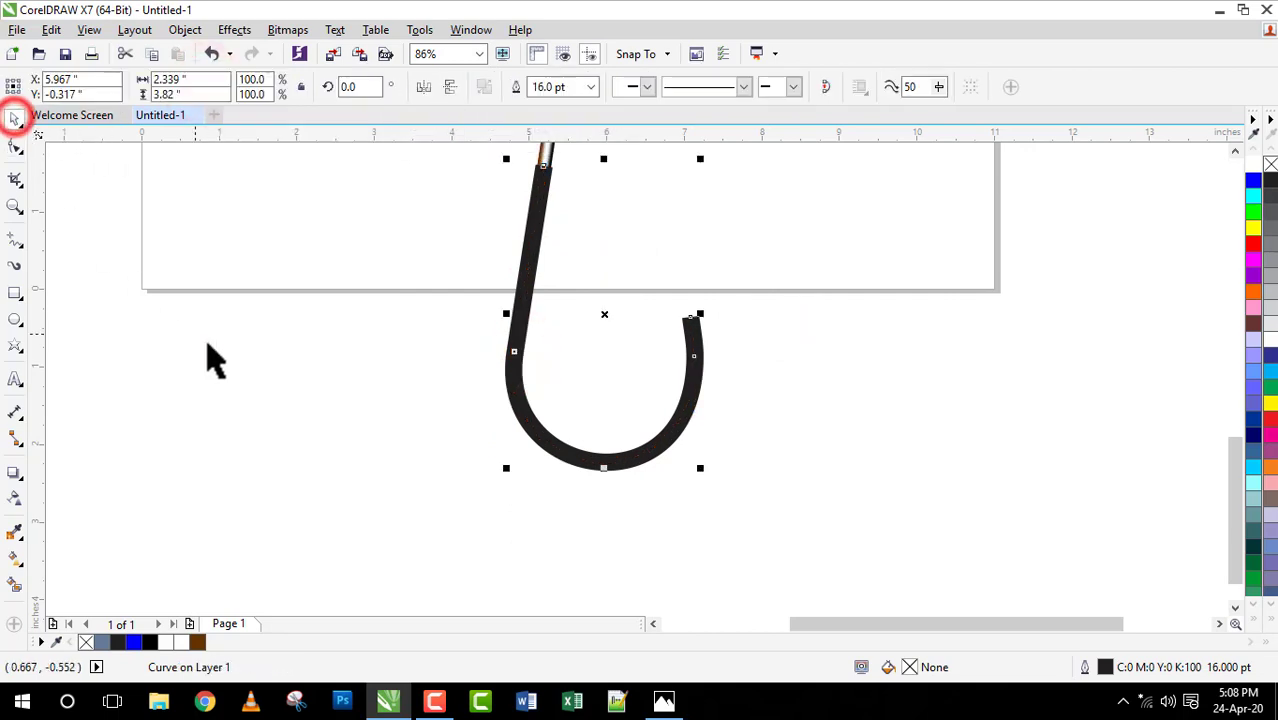
{"action": "left_click", "coordinate": [212, 345]}
{"action": "left_click", "coordinate": [591, 465]}
{"action": "left_click", "coordinate": [482, 86]}
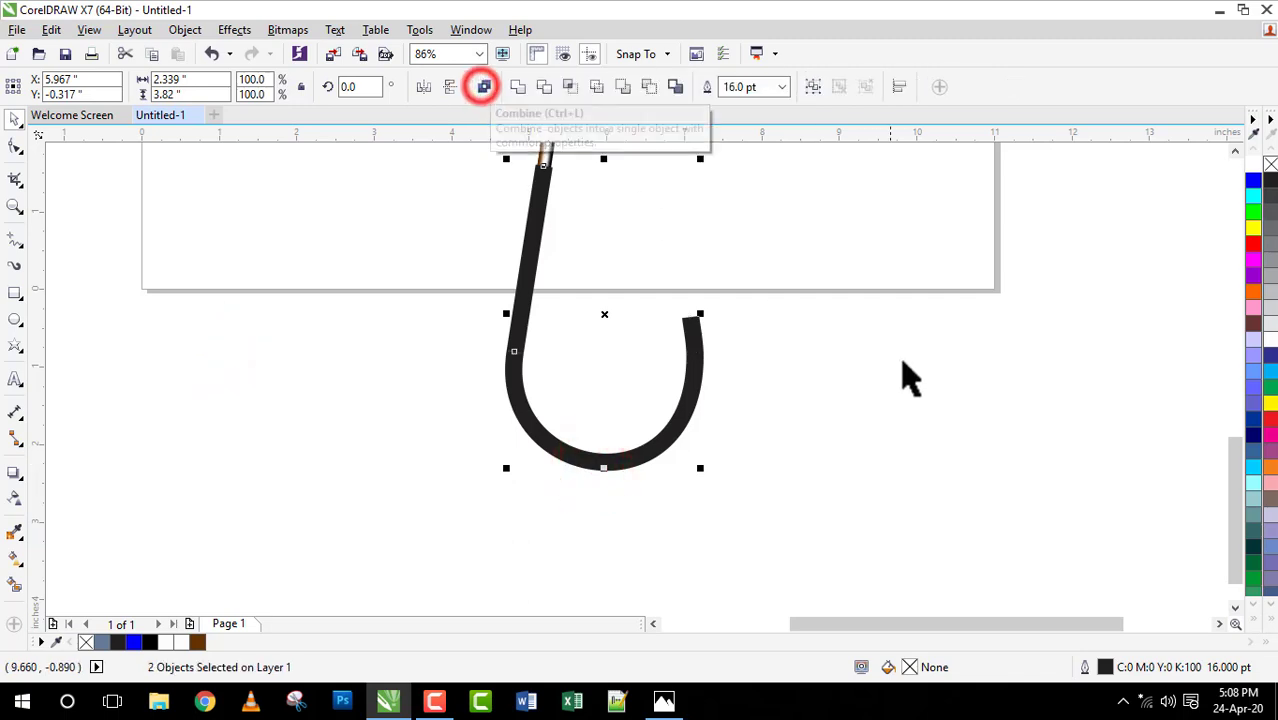
{"action": "left_click", "coordinate": [902, 360]}
{"action": "left_click", "coordinate": [688, 393]}
{"action": "left_click_drag", "start_coordinate": [682, 411], "coordinate": [779, 411]}
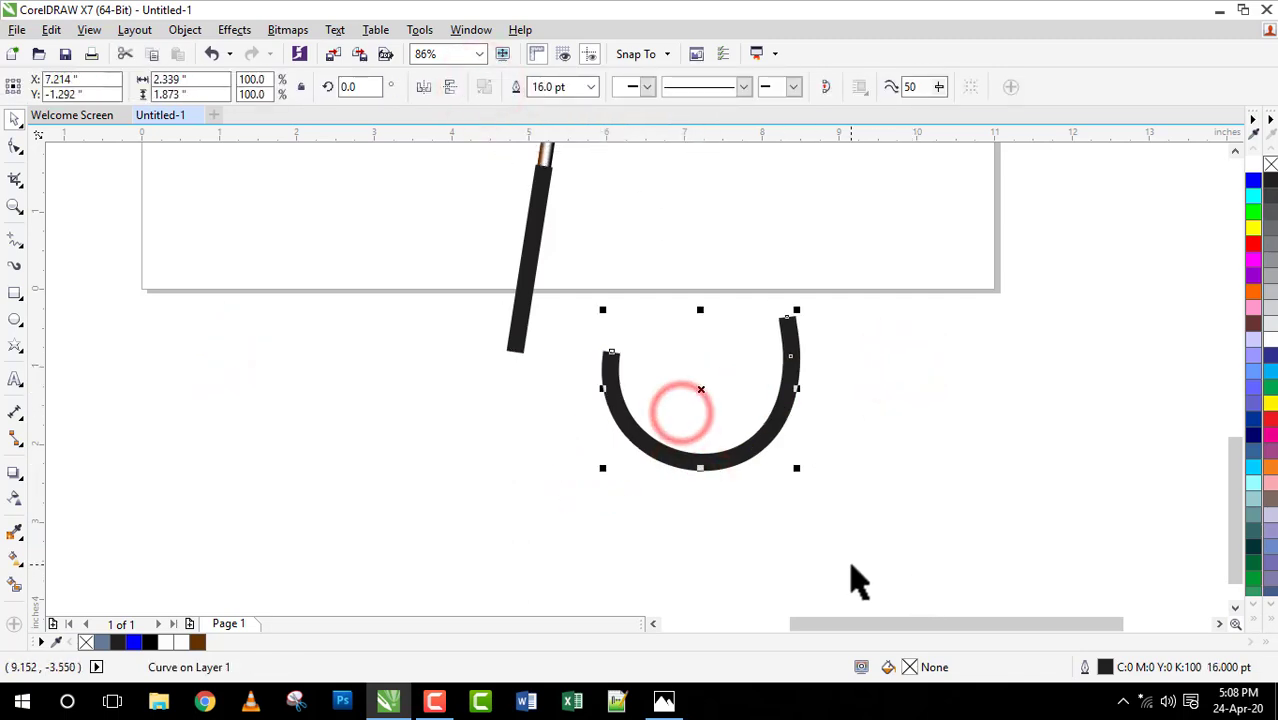
{"action": "key", "text": "ctrl+z"}
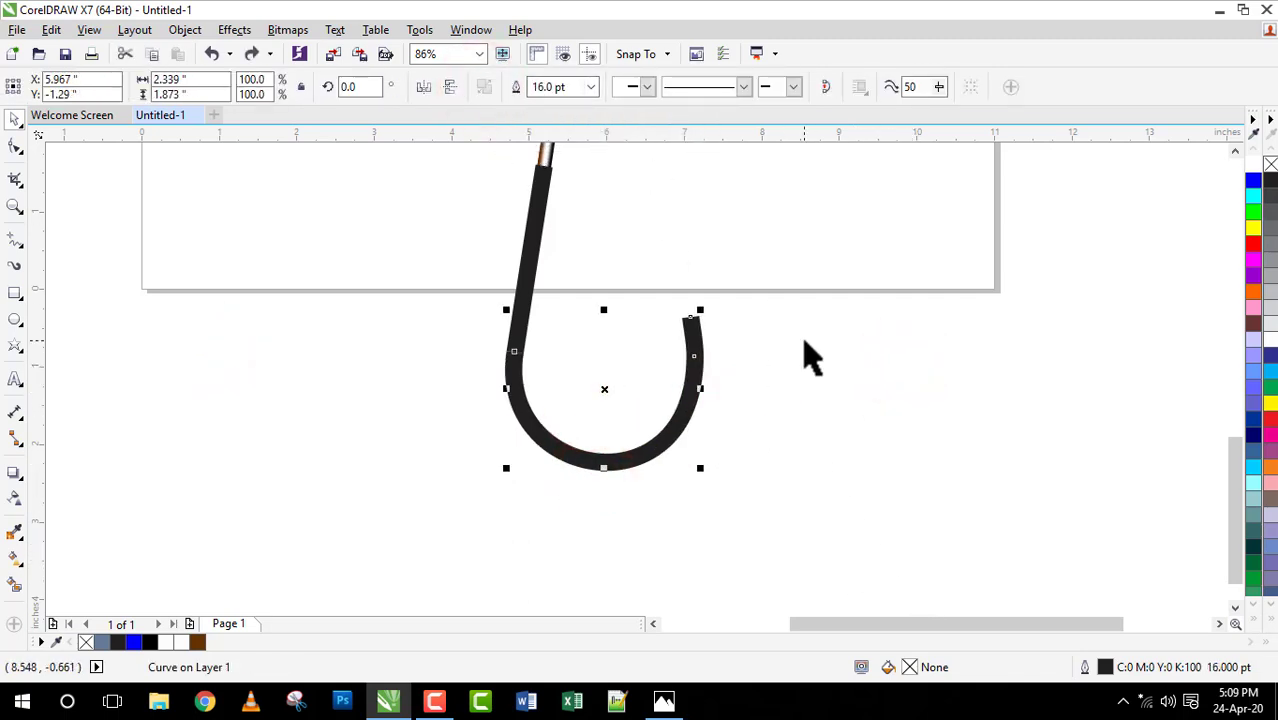
Step: Give the hook part's outline round line caps
{"action": "key", "text": "F12"}
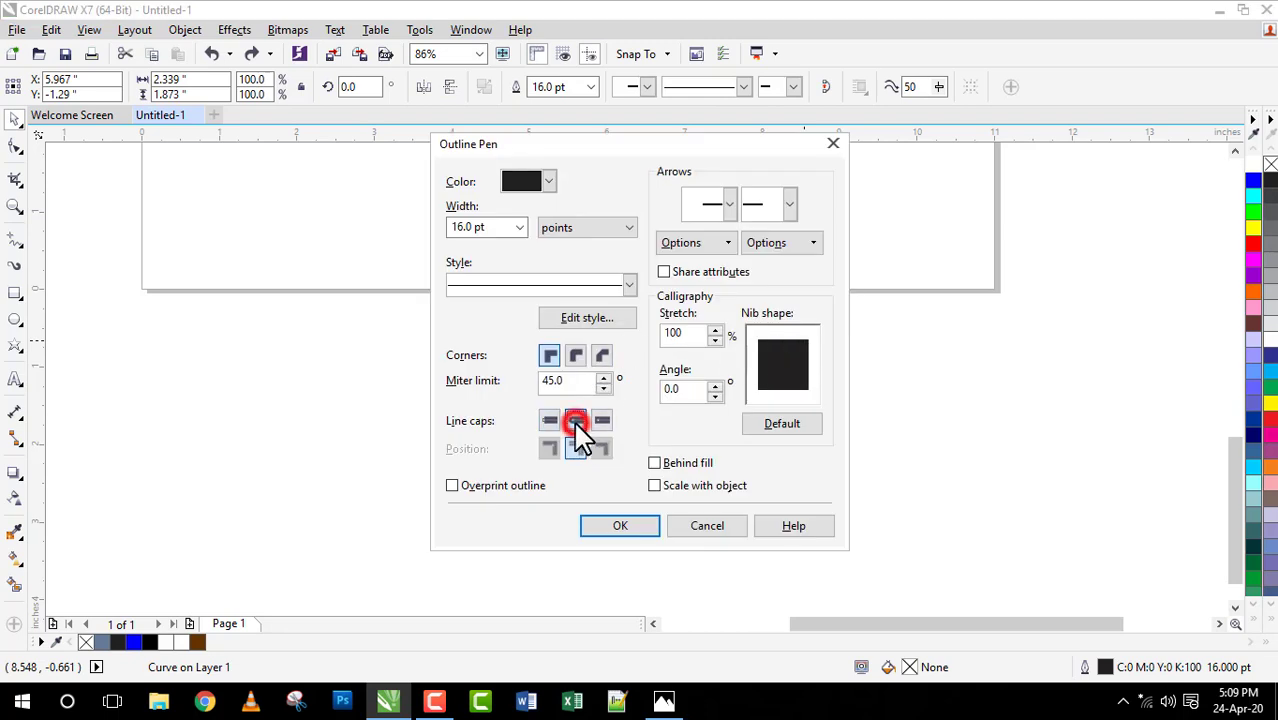
{"action": "left_click", "coordinate": [575, 422]}
{"action": "left_click", "coordinate": [620, 525]}
{"action": "left_click", "coordinate": [712, 528]}
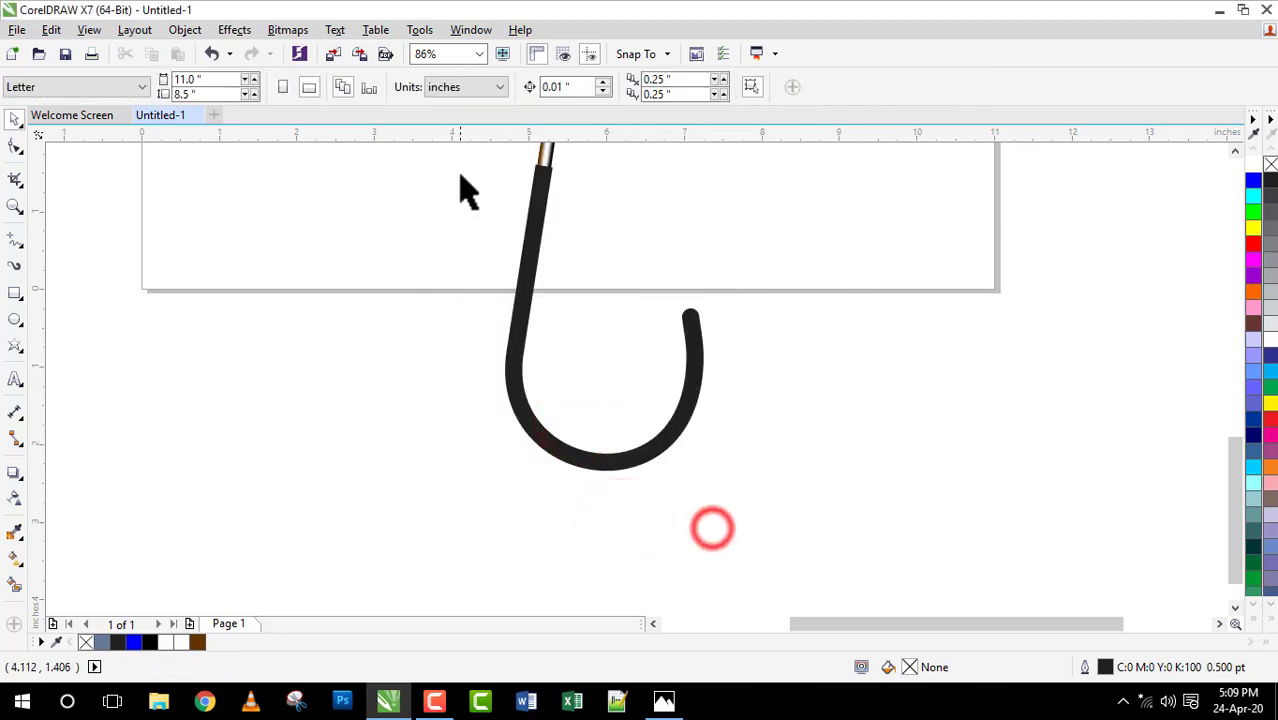
Step: Group the handle's stem and hook and scale the group to 82.1%, about 1.922 x 3.137 in
{"action": "left_click_drag", "start_coordinate": [465, 148], "coordinate": [758, 515]}
{"action": "left_click", "coordinate": [815, 92]}
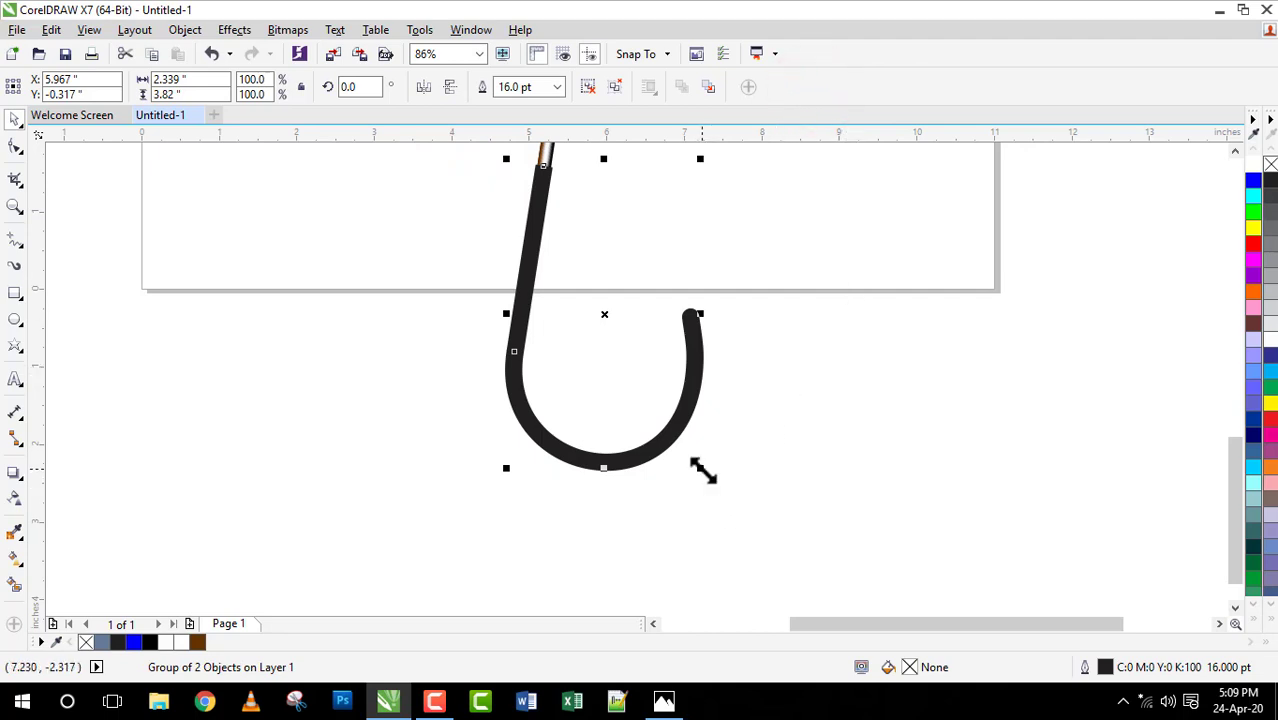
{"action": "left_click_drag", "start_coordinate": [703, 470], "coordinate": [688, 451]}
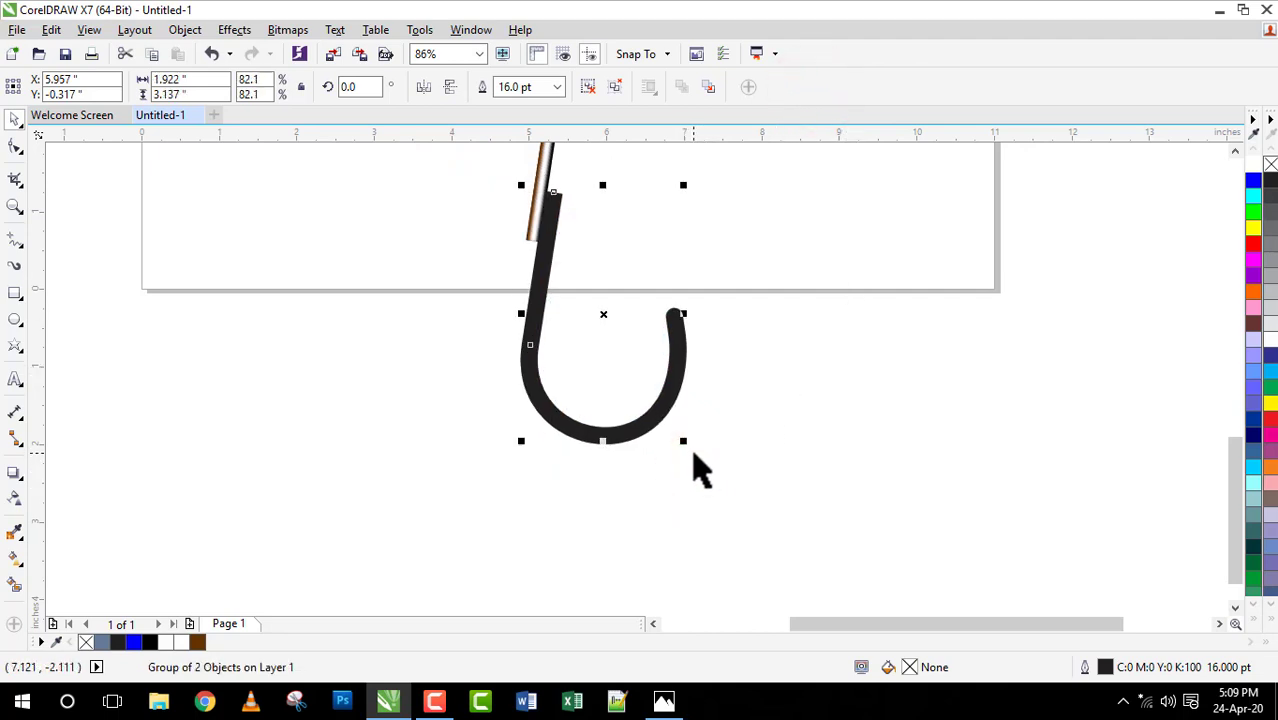
Step: Nudge the handle group left onto the pole to X 5.787 in
{"action": "key", "text": "Left"}
{"action": "key", "text": "Left"}
{"action": "key", "text": "Left"}
{"action": "key", "text": "Left"}
{"action": "key", "text": "Left"}
{"action": "key", "text": "Left"}
{"action": "key", "text": "Left"}
{"action": "key", "text": "Left"}
{"action": "key", "text": "Left"}
{"action": "key", "text": "Left"}
{"action": "key", "text": "Left"}
{"action": "key", "text": "Left"}
{"action": "key", "text": "Left"}
{"action": "key", "text": "Left"}
{"action": "key", "text": "Left"}
{"action": "key", "text": "Left"}
{"action": "key", "text": "Left"}
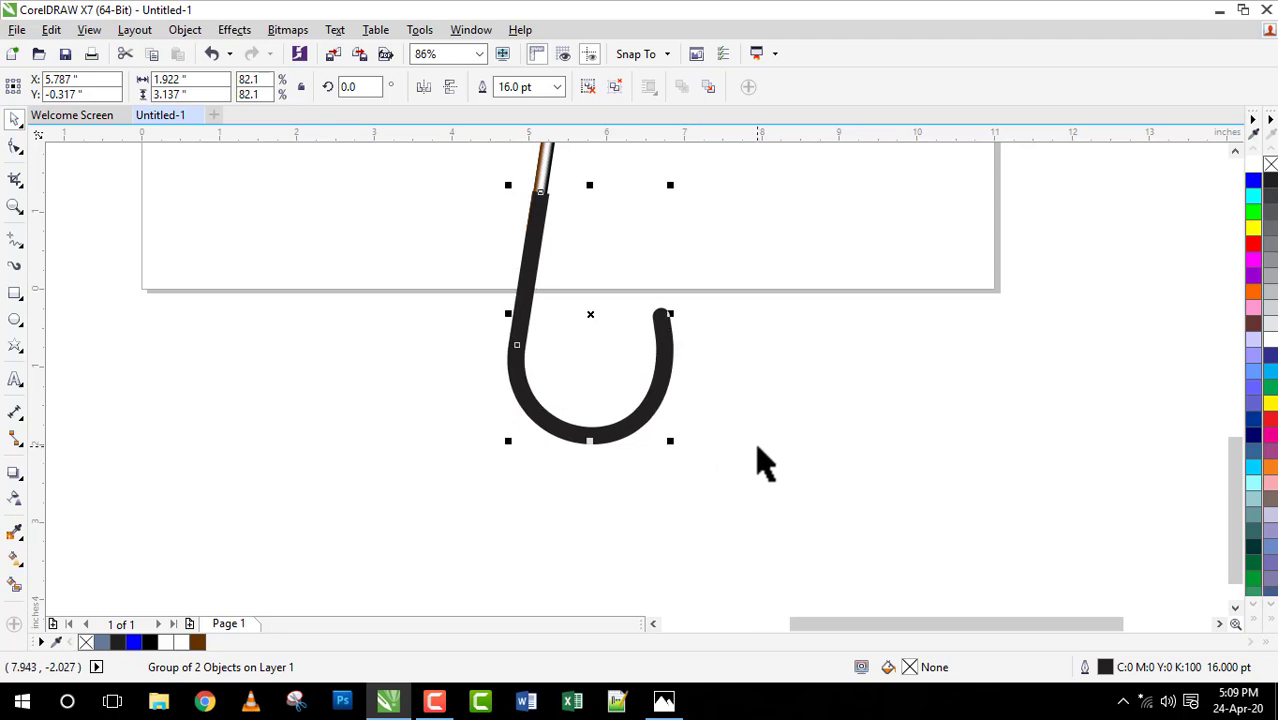
Step: Scale the handle group further down to 65.2% and nudge it left back onto the pole to X 5.597 in
{"action": "scroll", "coordinate": [763, 462], "scroll_direction": "down", "scroll_amount": 2}
{"action": "left_click_drag", "start_coordinate": [1236, 462], "coordinate": [1237, 495]}
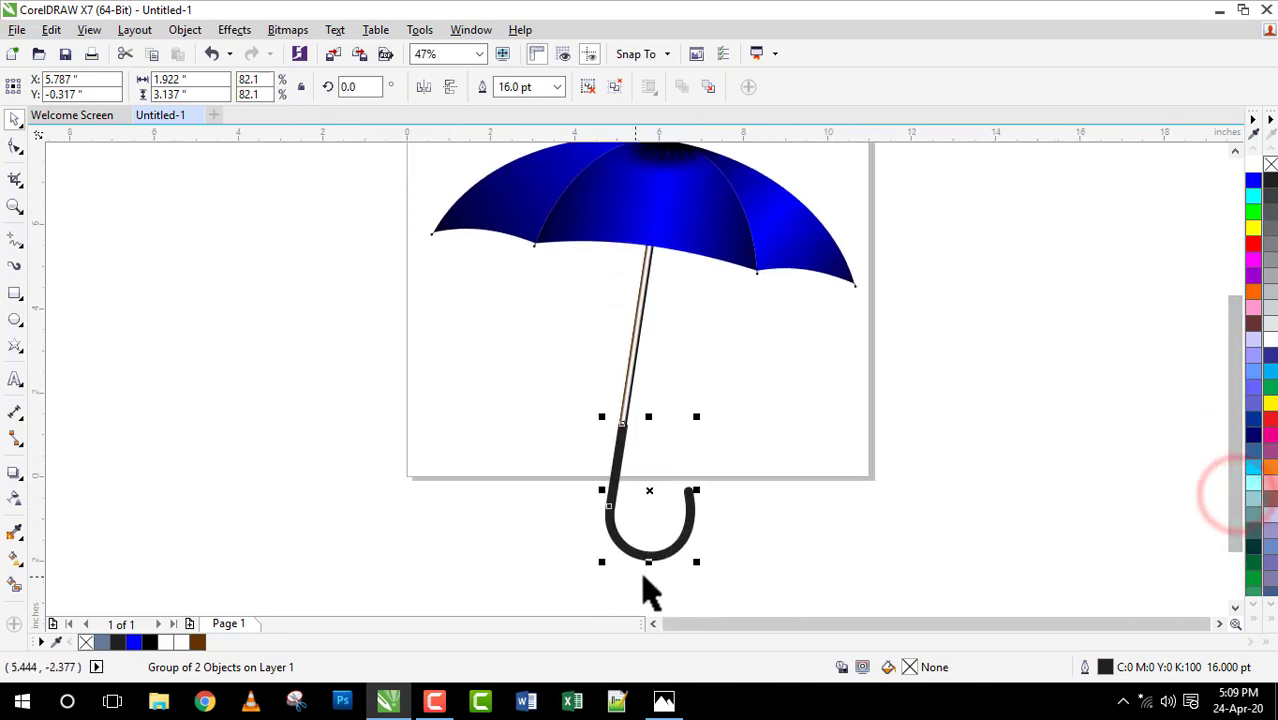
{"action": "key", "text": "z"}
{"action": "left_click_drag", "start_coordinate": [558, 394], "coordinate": [722, 591]}
{"action": "key", "text": "space"}
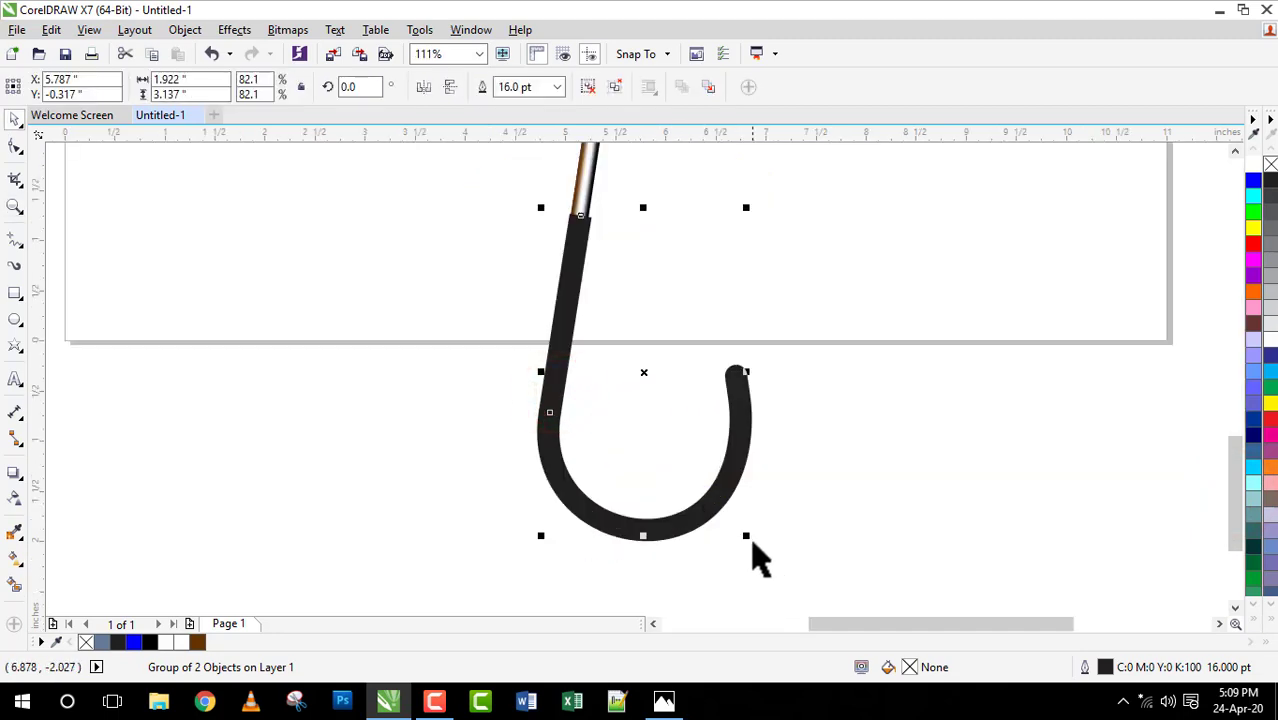
{"action": "left_click_drag", "start_coordinate": [752, 541], "coordinate": [732, 520]}
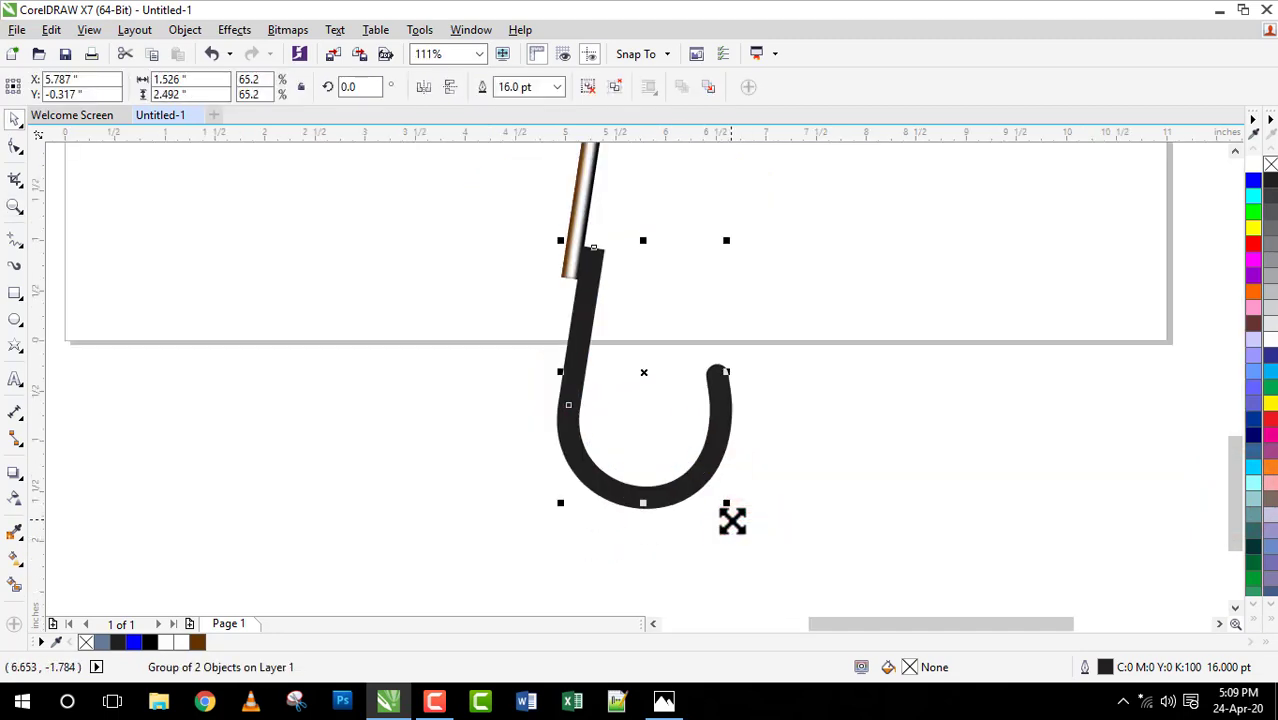
{"action": "key", "text": "Left"}
{"action": "key", "text": "Left"}
{"action": "key", "text": "Left"}
{"action": "key", "text": "Left"}
{"action": "key", "text": "Left"}
{"action": "key", "text": "Left"}
{"action": "key", "text": "Left"}
{"action": "key", "text": "Left"}
{"action": "key", "text": "Left"}
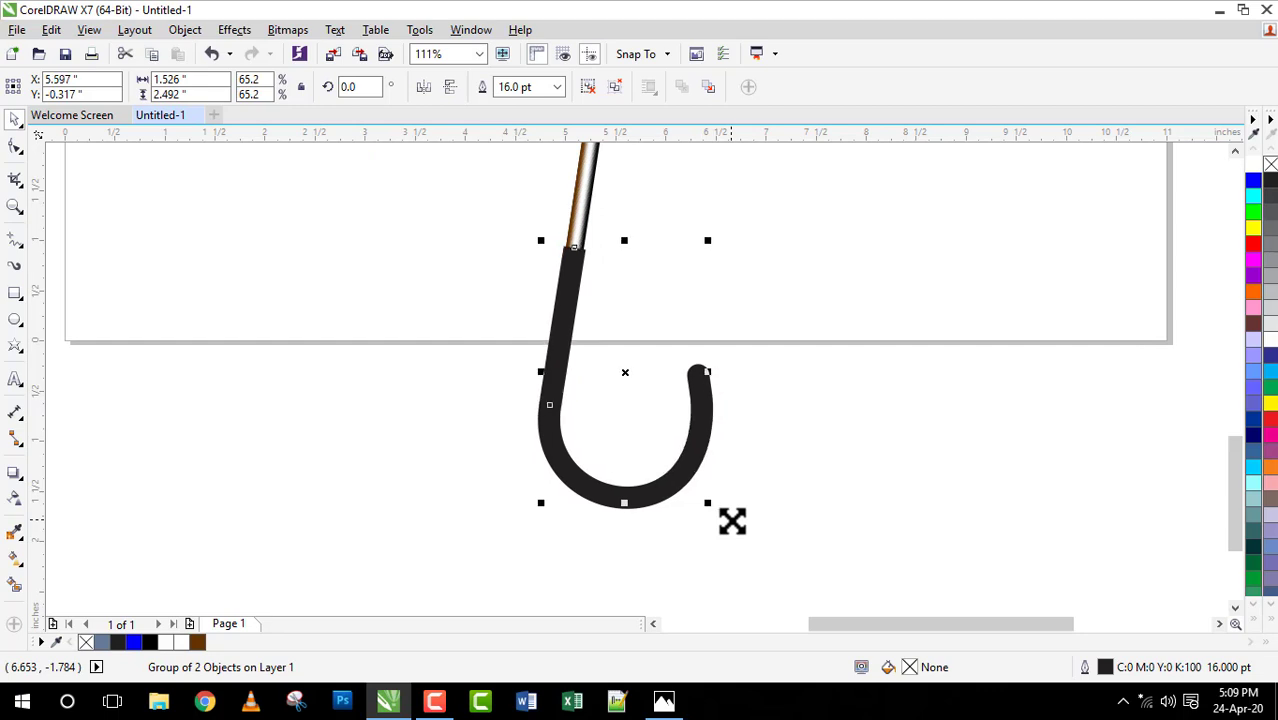
Step: Recolour the handle group's outline pure black (#000000)
{"action": "left_click", "coordinate": [1249, 616]}
{"action": "left_click", "coordinate": [1184, 162]}
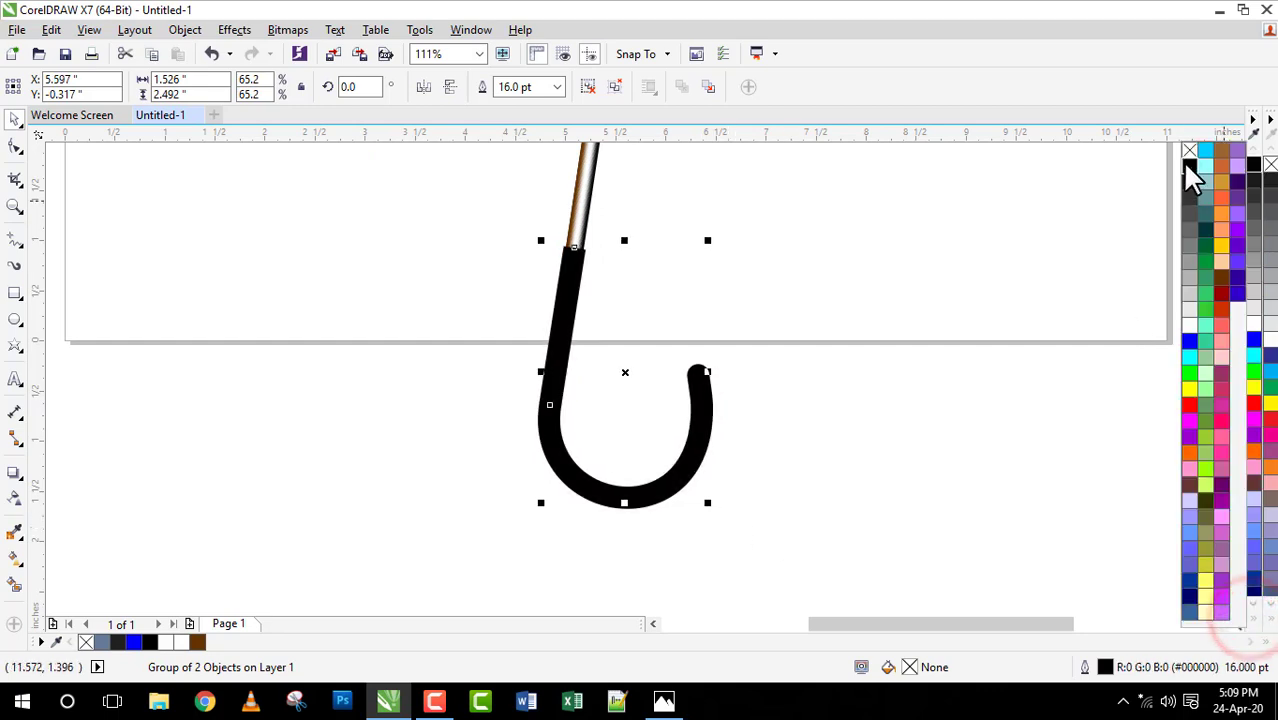
{"action": "left_click", "coordinate": [923, 238]}
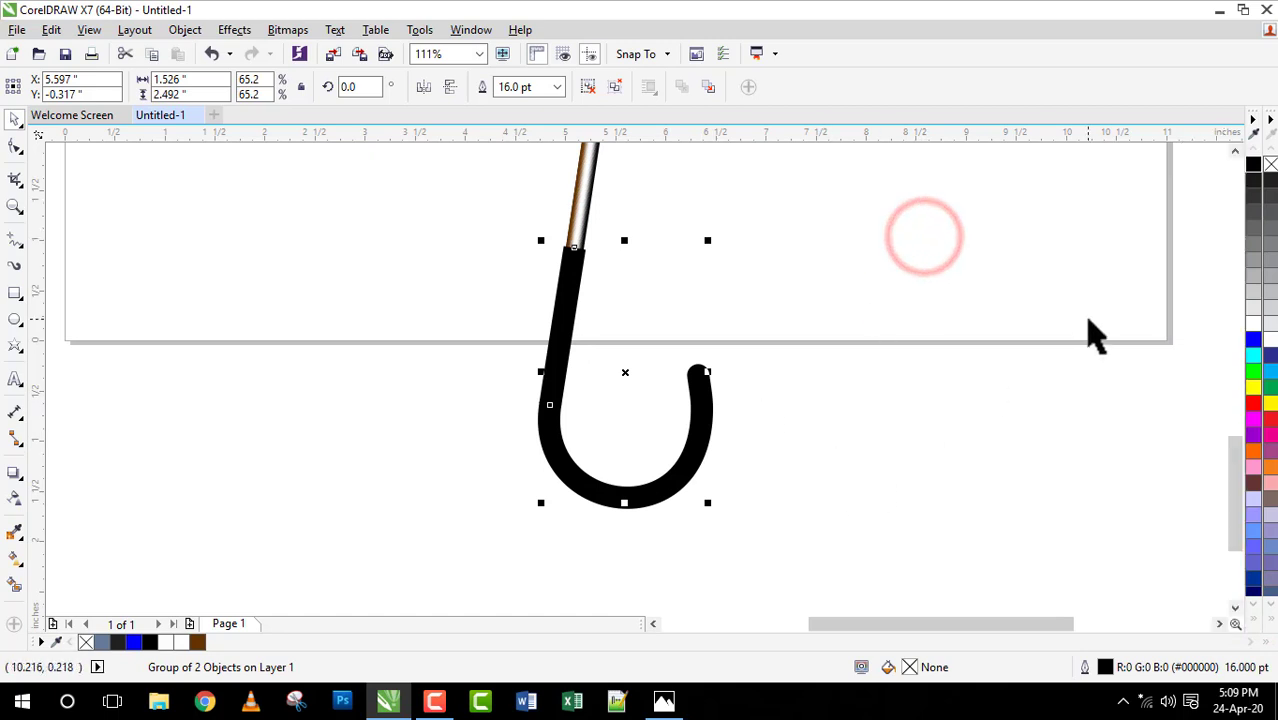
{"action": "left_click", "coordinate": [1253, 324]}
{"action": "left_click", "coordinate": [557, 87]}
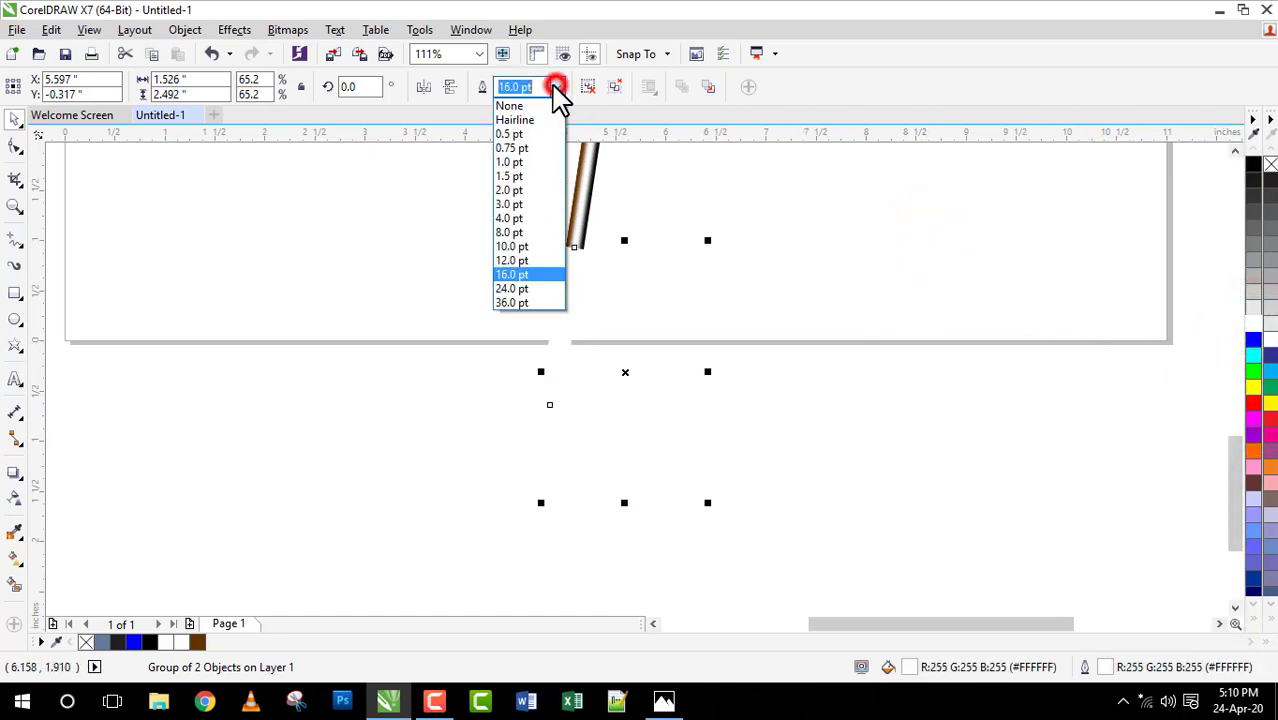
{"action": "left_click", "coordinate": [521, 224]}
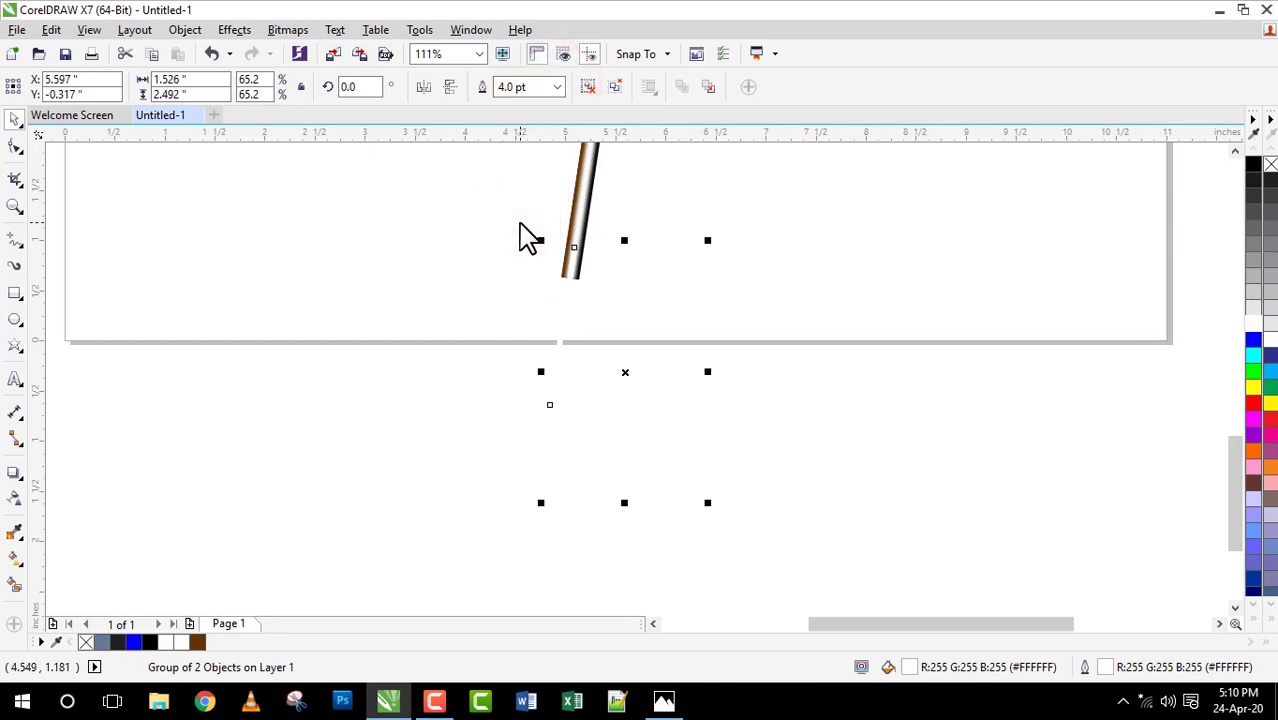
{"action": "key", "text": "ctrl+z"}
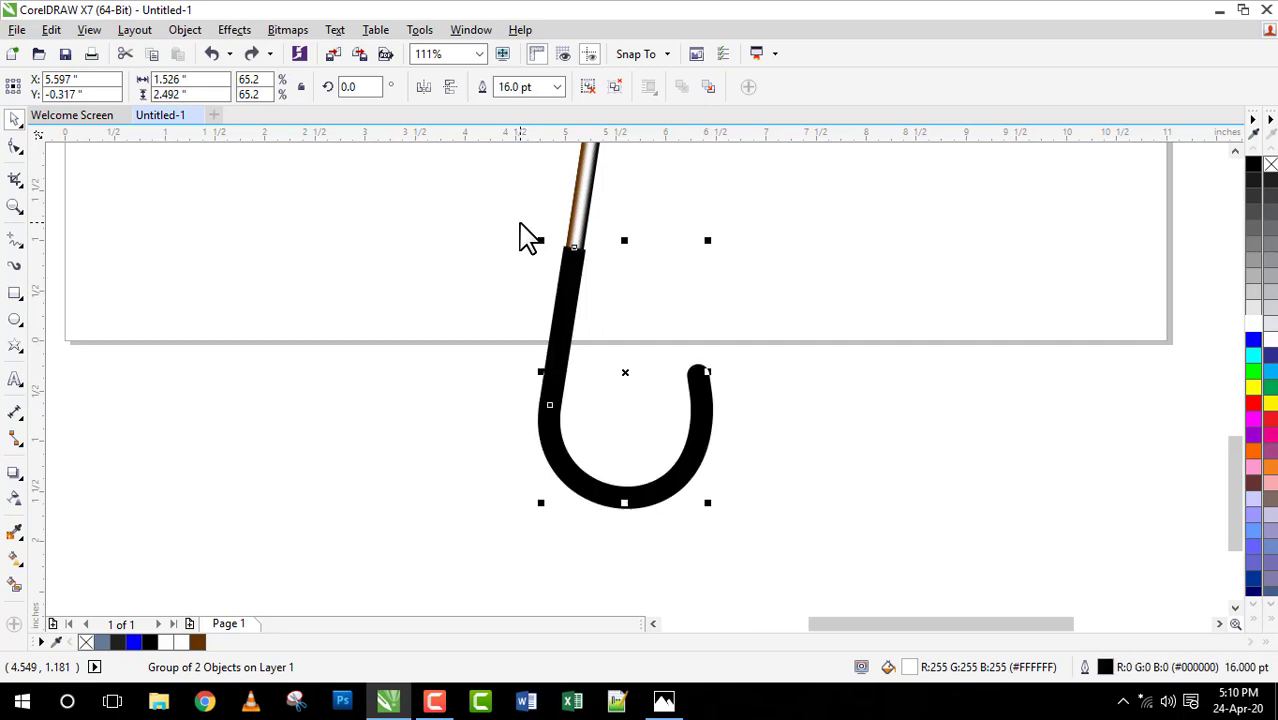
{"action": "left_click", "coordinate": [1040, 413]}
{"action": "left_click_drag", "start_coordinate": [705, 427], "coordinate": [784, 432]}
{"action": "key", "text": "ctrl+z"}
{"action": "left_click", "coordinate": [904, 464]}
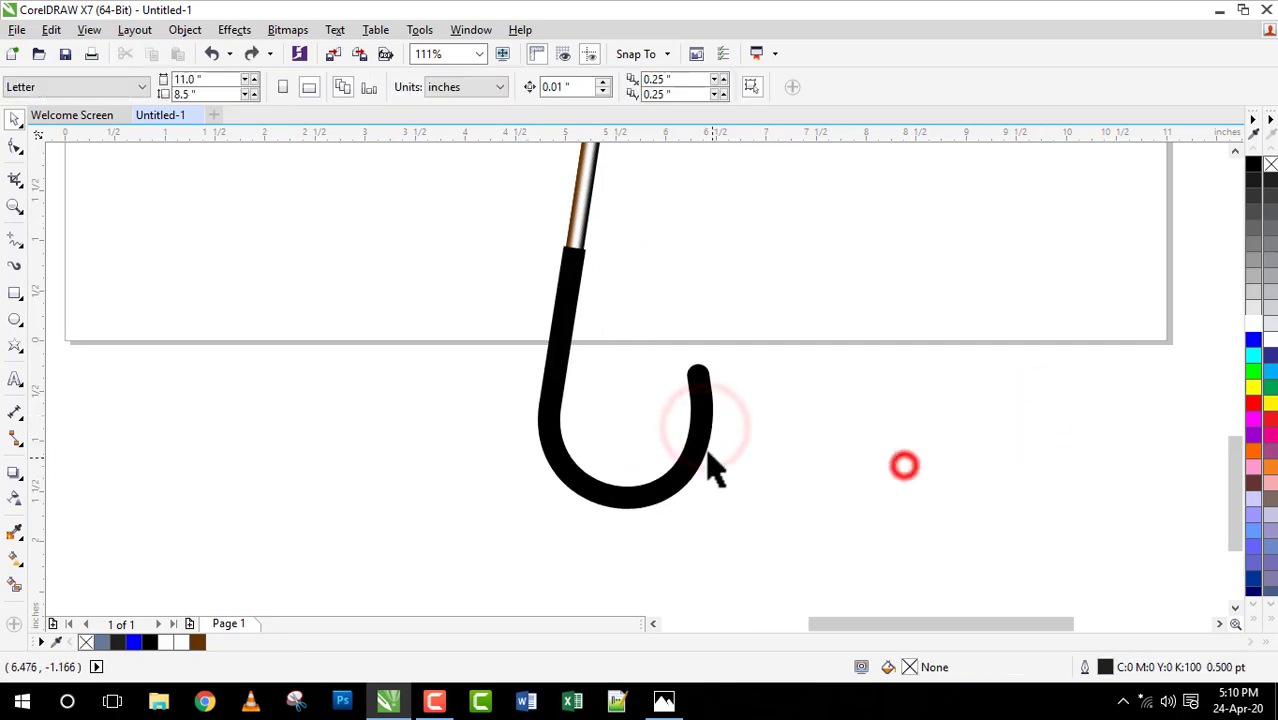
{"action": "left_click", "coordinate": [701, 443]}
{"action": "left_click", "coordinate": [1028, 436]}
Step: Give the handle copy stacked over the black handle a white outline 4.0 pt wide as a highlight
{"action": "left_click", "coordinate": [700, 425]}
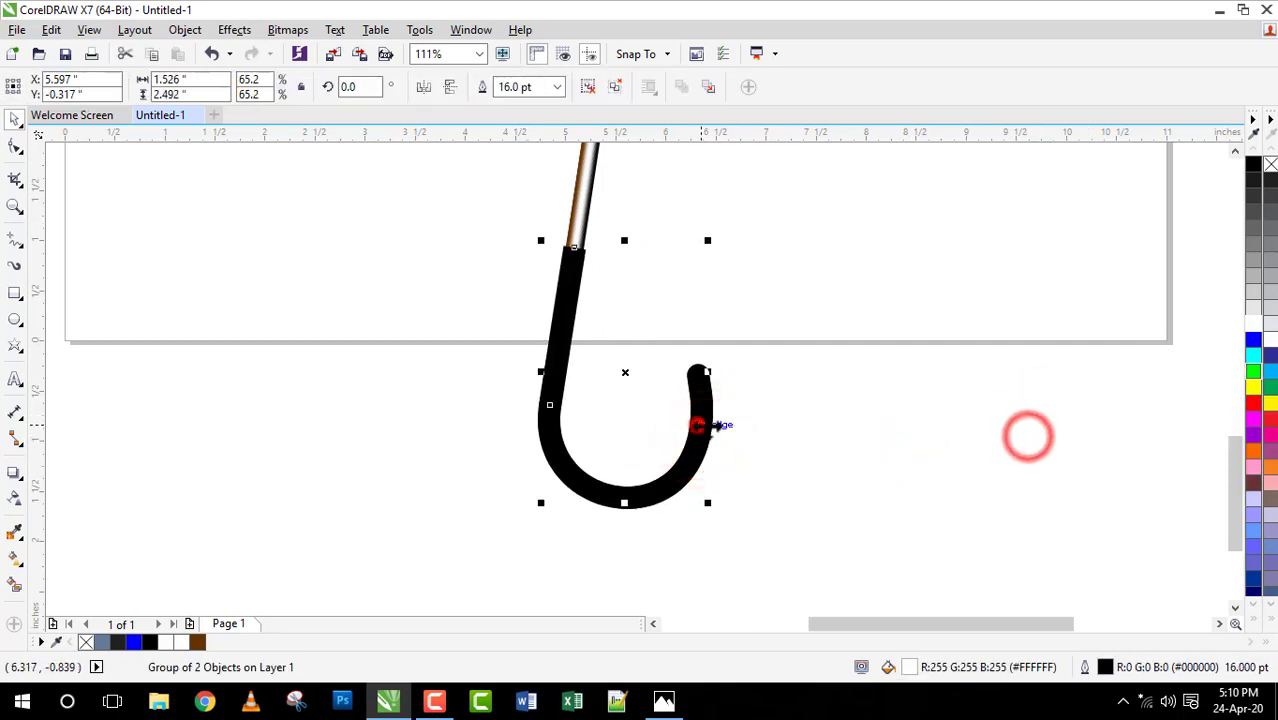
{"action": "right_click", "coordinate": [1254, 323]}
{"action": "left_click", "coordinate": [557, 87]}
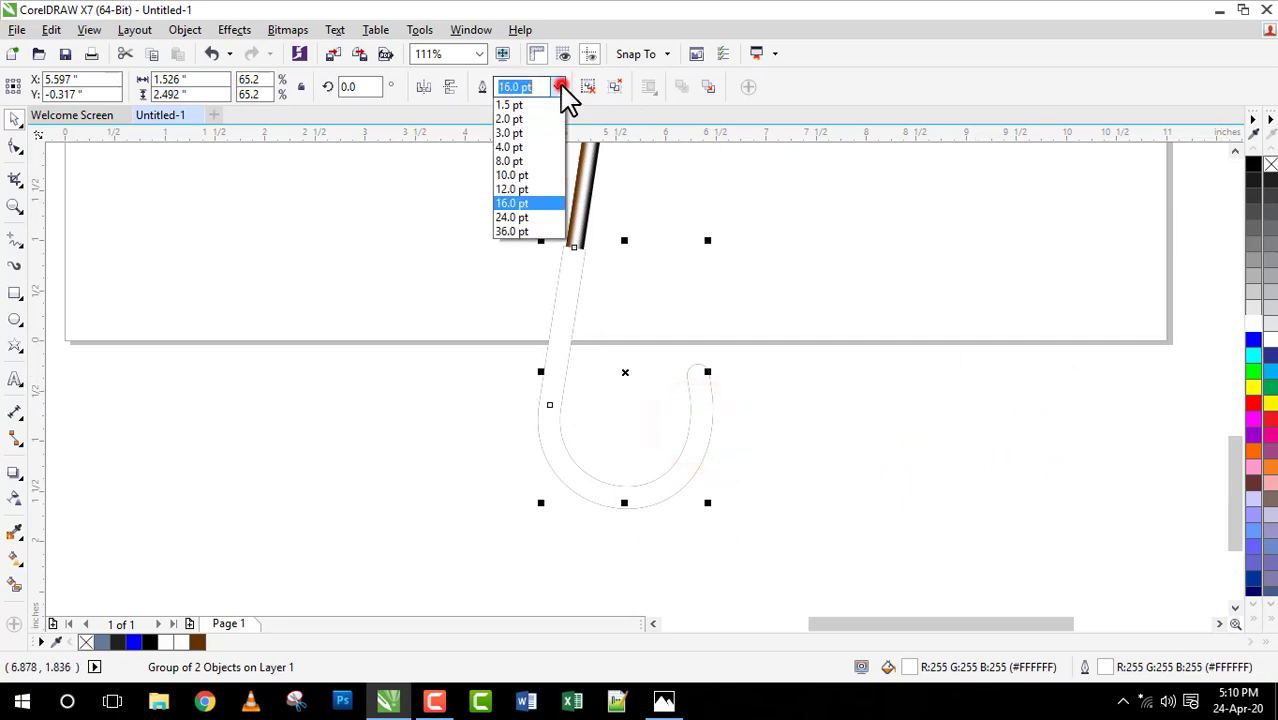
{"action": "left_click", "coordinate": [504, 215]}
{"action": "left_click", "coordinate": [950, 385]}
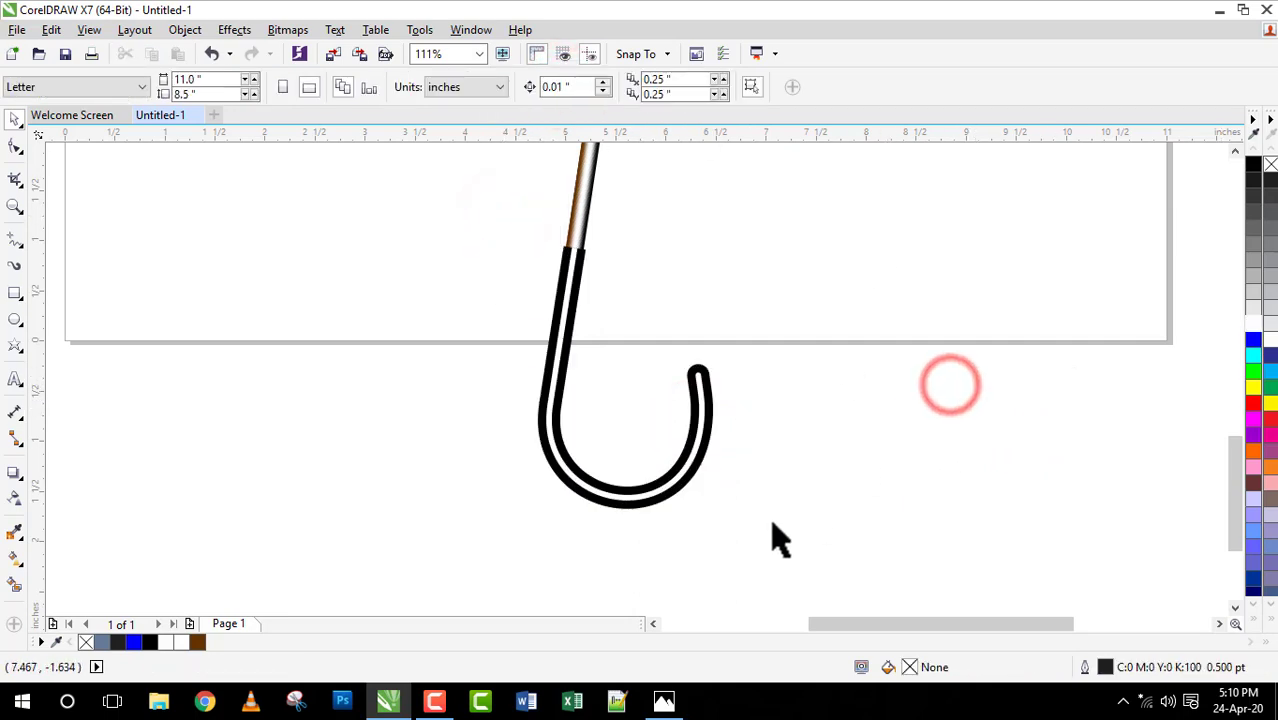
Step: Convert the white highlight copy to a 300 dpi CMYK Color (32-bit) bitmap with anti-aliasing and a transparent background
{"action": "left_click", "coordinate": [606, 506]}
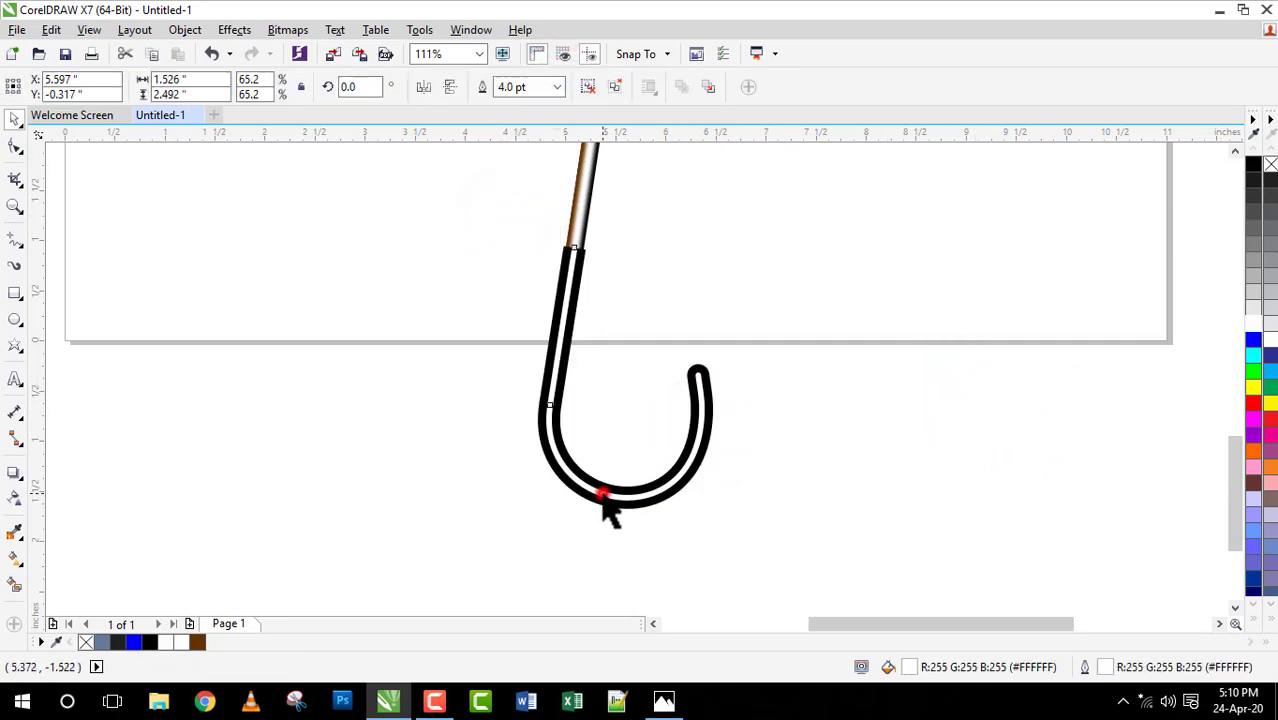
{"action": "left_click", "coordinate": [292, 29]}
{"action": "left_click", "coordinate": [338, 51]}
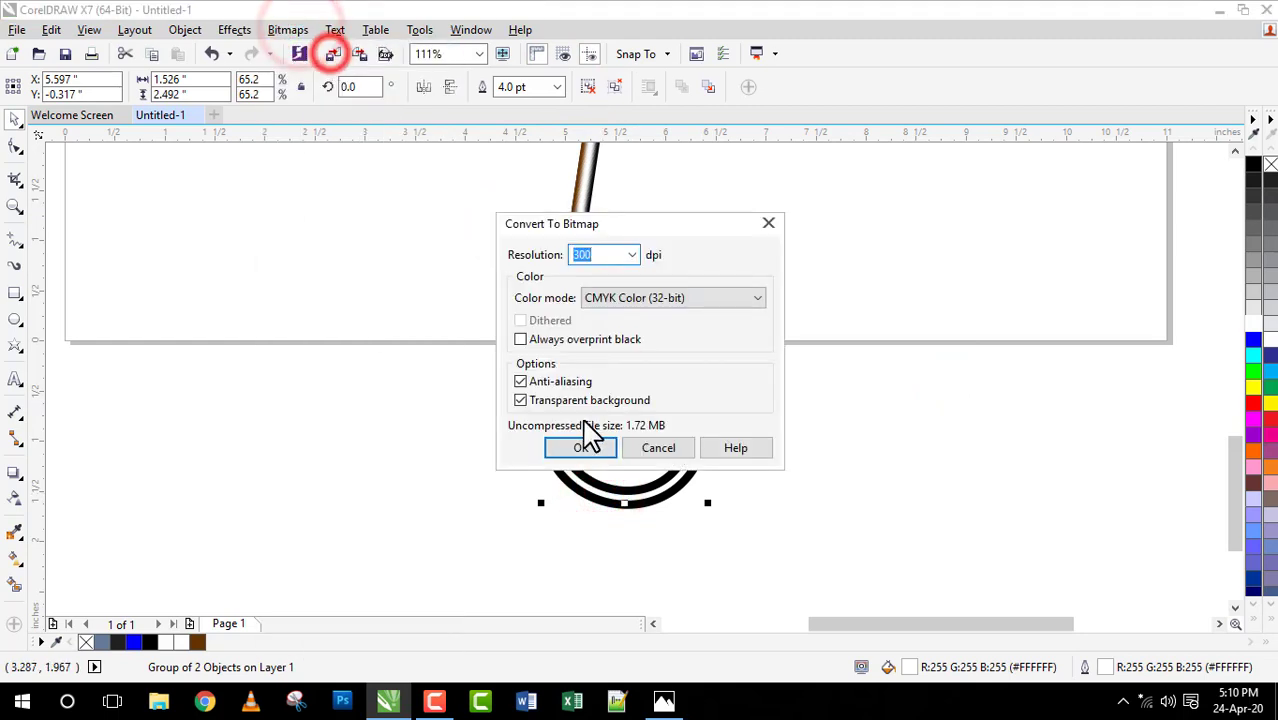
{"action": "left_click", "coordinate": [580, 446]}
Step: Apply a Gaussian Blur with a radius of 6.0 pixels to the highlight bitmap and nudge it slightly right
{"action": "left_click", "coordinate": [289, 29]}
{"action": "mouse_move", "coordinate": [321, 440]}
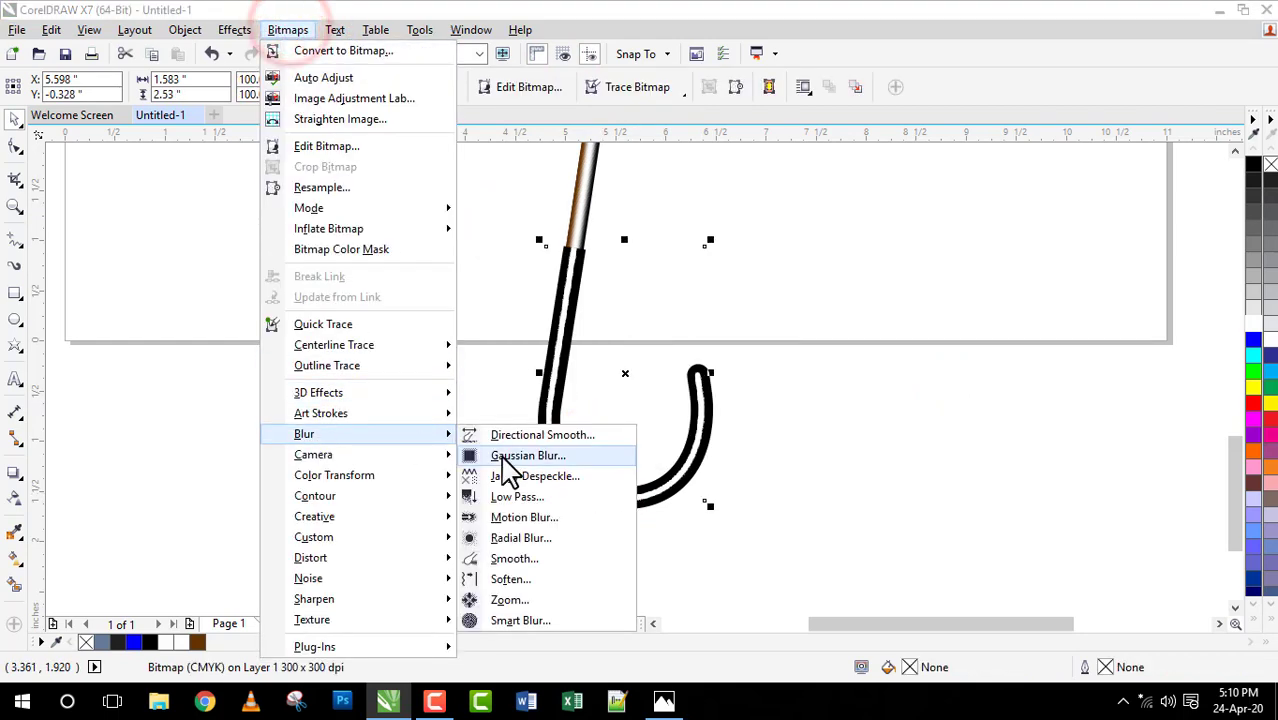
{"action": "left_click", "coordinate": [520, 376]}
{"action": "left_click_drag", "start_coordinate": [591, 272], "coordinate": [333, 229]}
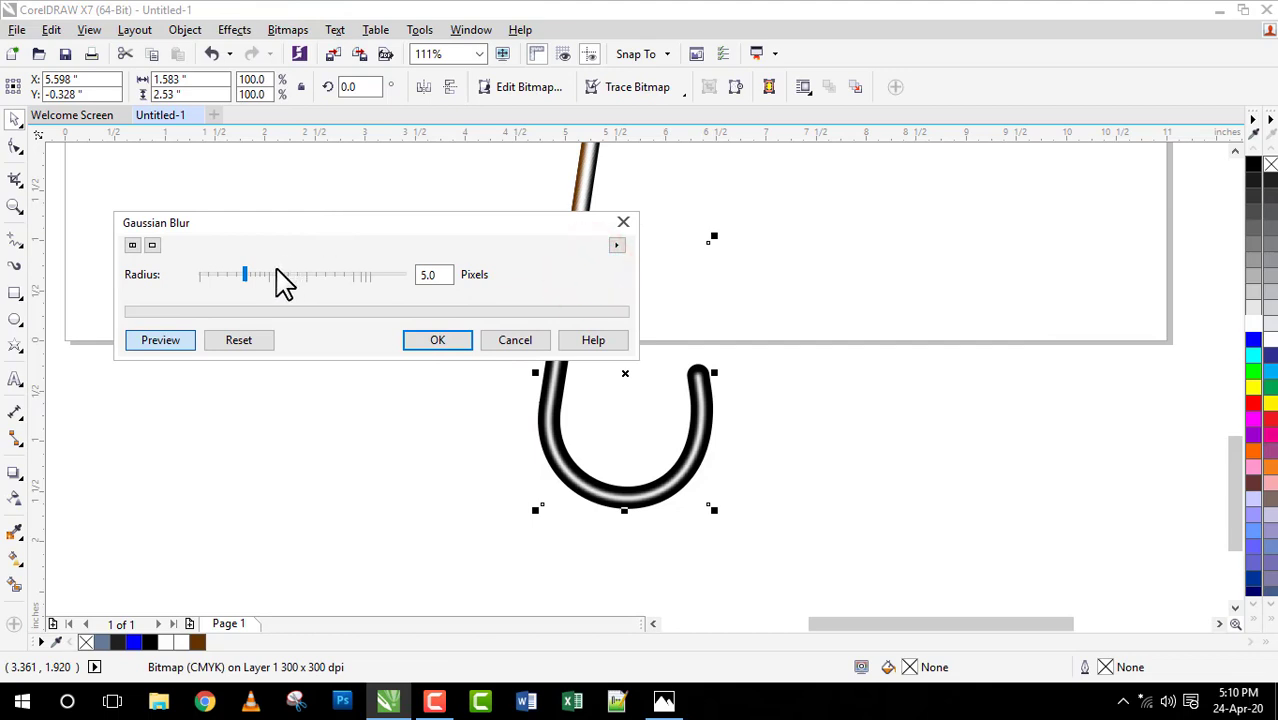
{"action": "left_click", "coordinate": [251, 276]}
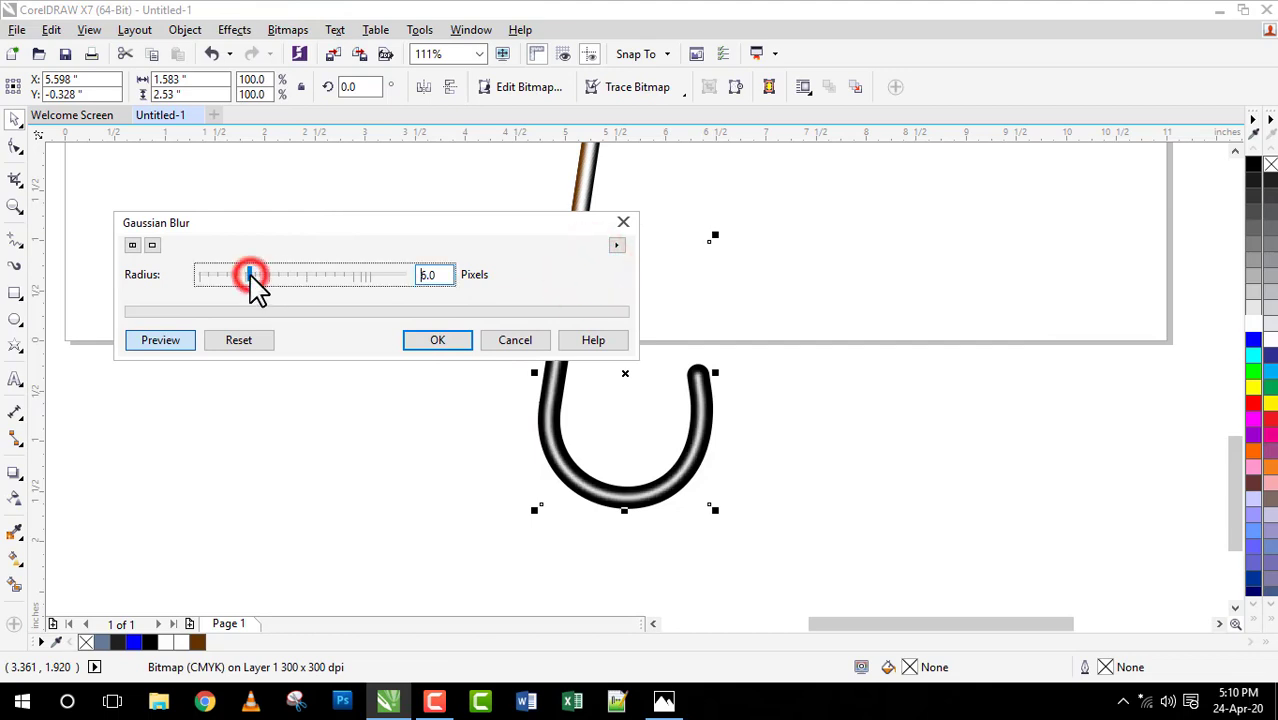
{"action": "left_click", "coordinate": [436, 339]}
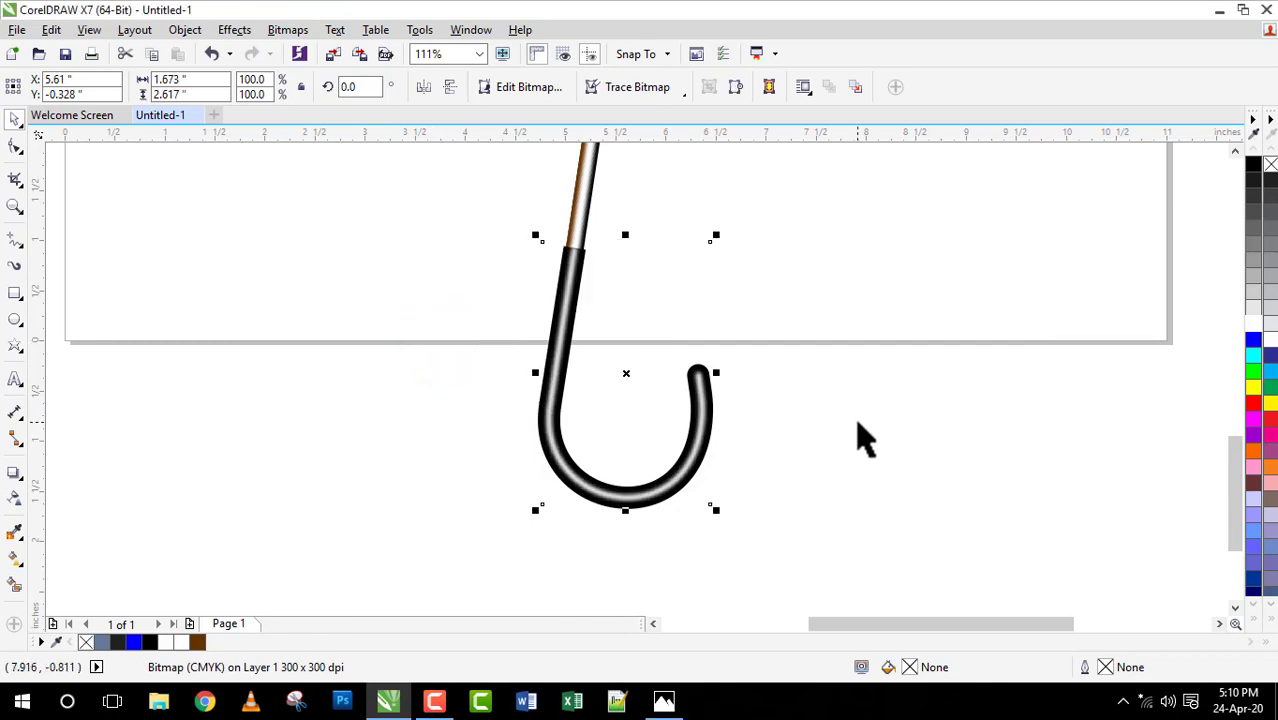
{"action": "key", "text": "Right"}
{"action": "left_click", "coordinate": [857, 424]}
Step: Draw a rectangle about 0.214 x 0.076 in across the handle's upper end, where it meets the pole
{"action": "key", "text": "z"}
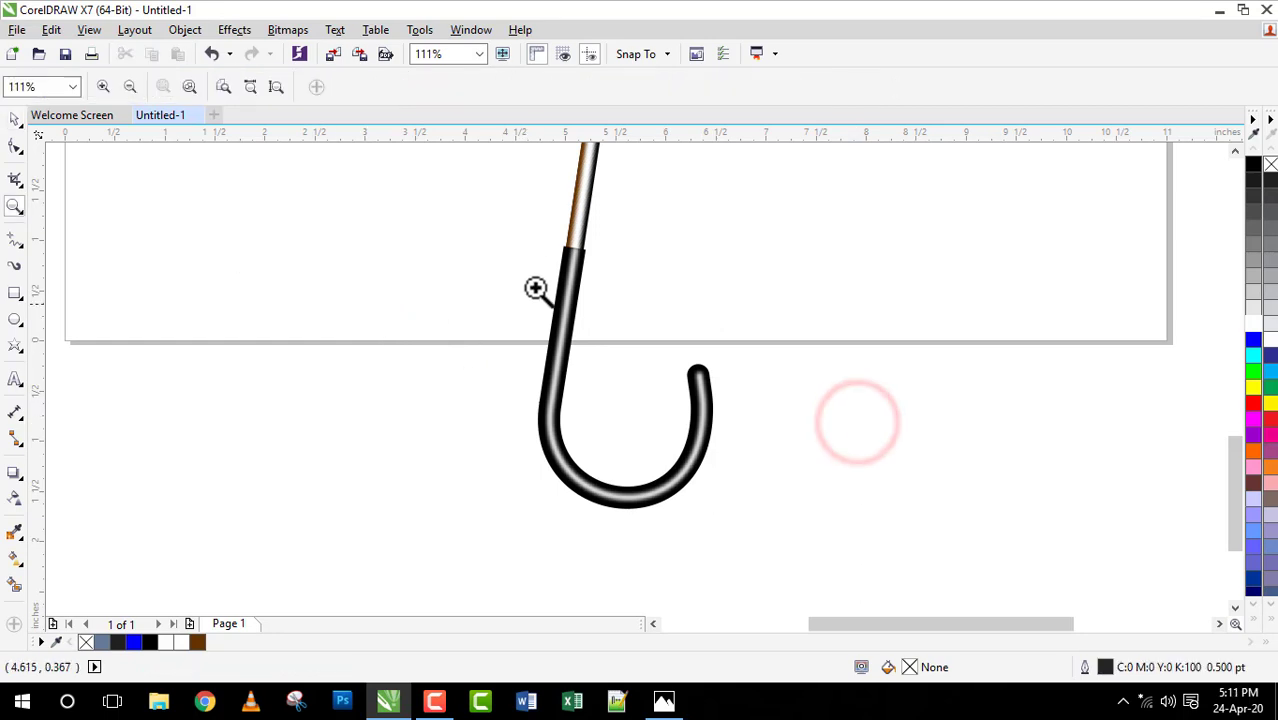
{"action": "left_click_drag", "start_coordinate": [545, 232], "coordinate": [597, 262]}
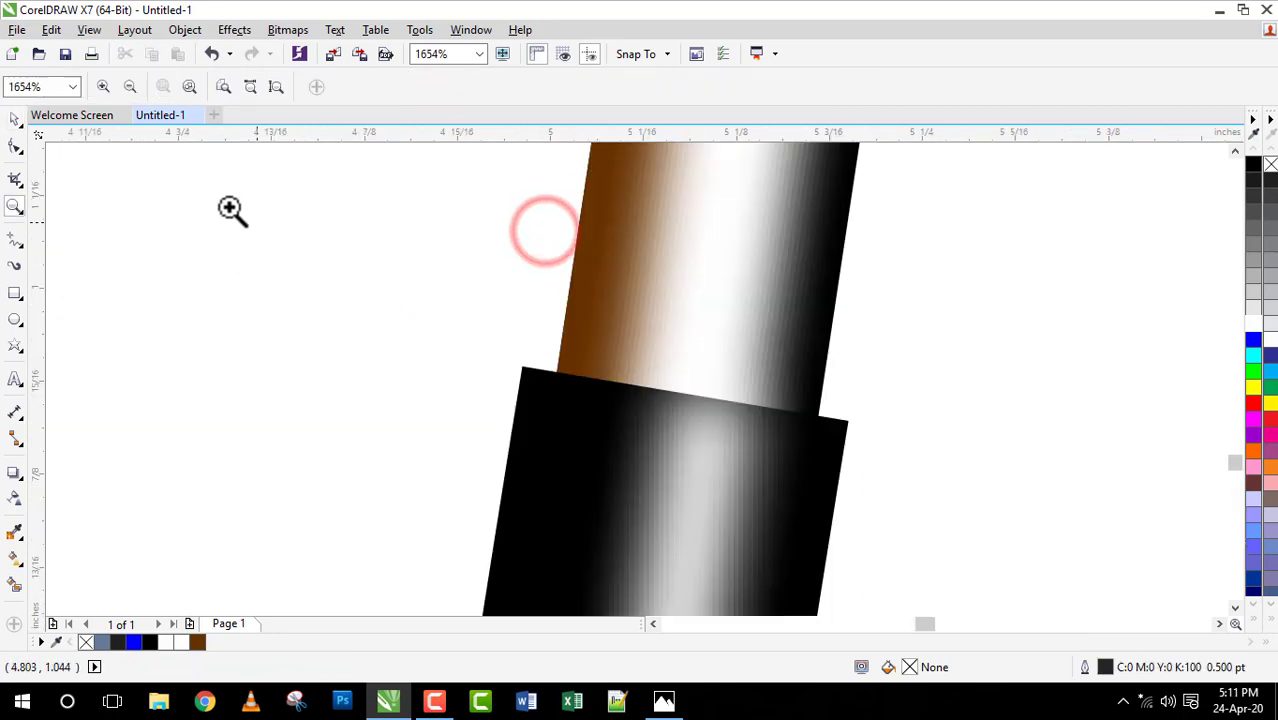
{"action": "left_click", "coordinate": [15, 293]}
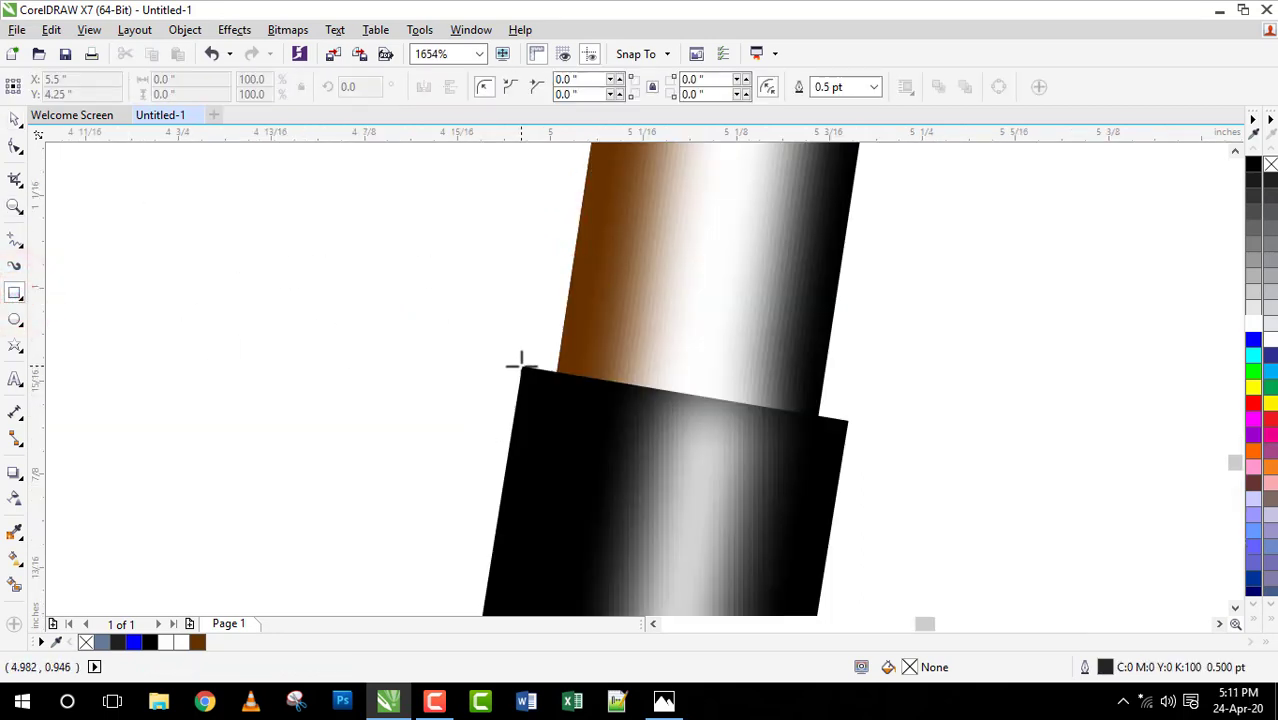
{"action": "left_click_drag", "start_coordinate": [521, 365], "coordinate": [840, 481]}
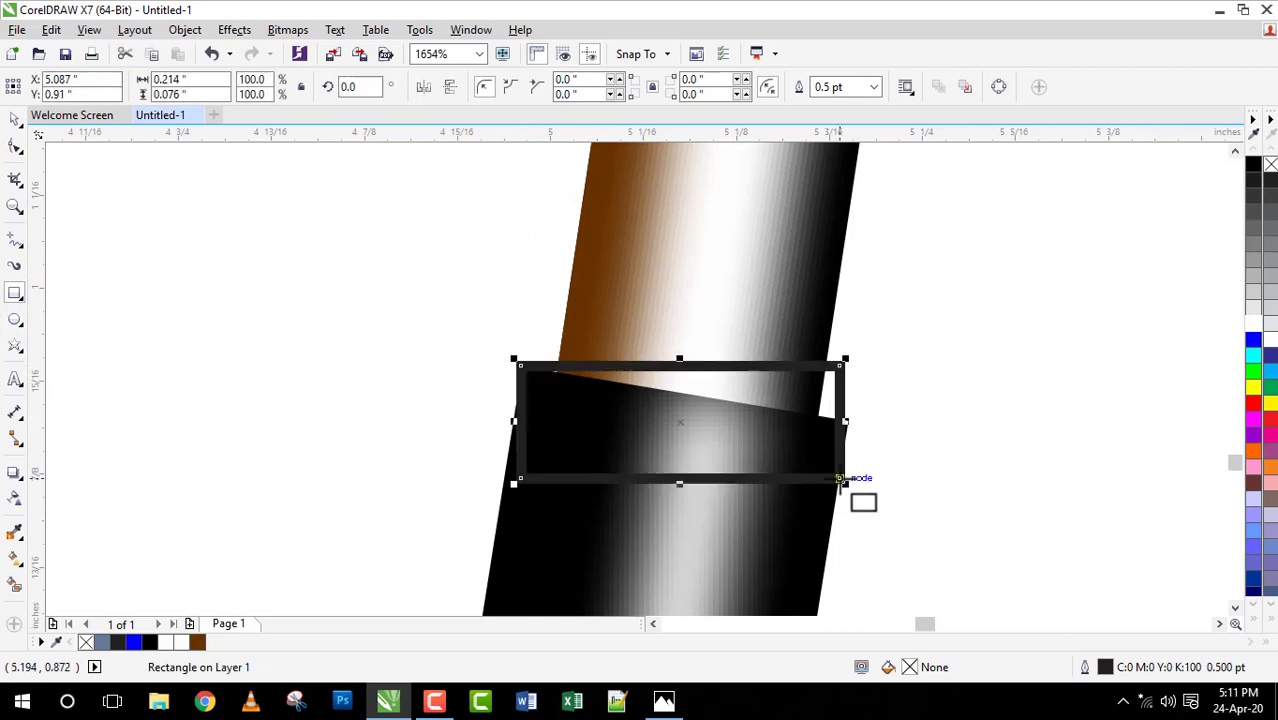
Step: Give the rectangle no fill and a #1A1A1A hairline outline, and rotate it to 351.674° to match the handle's tilt
{"action": "left_click", "coordinate": [1252, 163]}
{"action": "right_click", "coordinate": [1269, 164]}
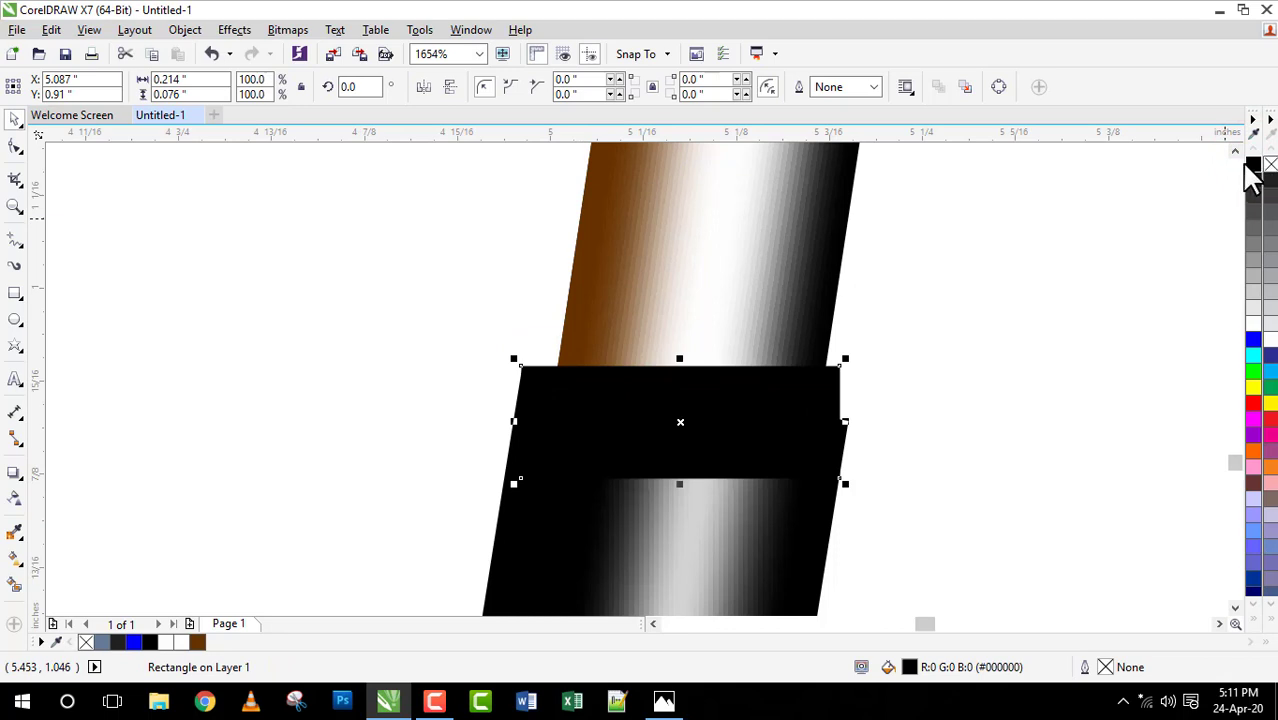
{"action": "right_click", "coordinate": [1252, 185]}
{"action": "left_click", "coordinate": [1269, 164]}
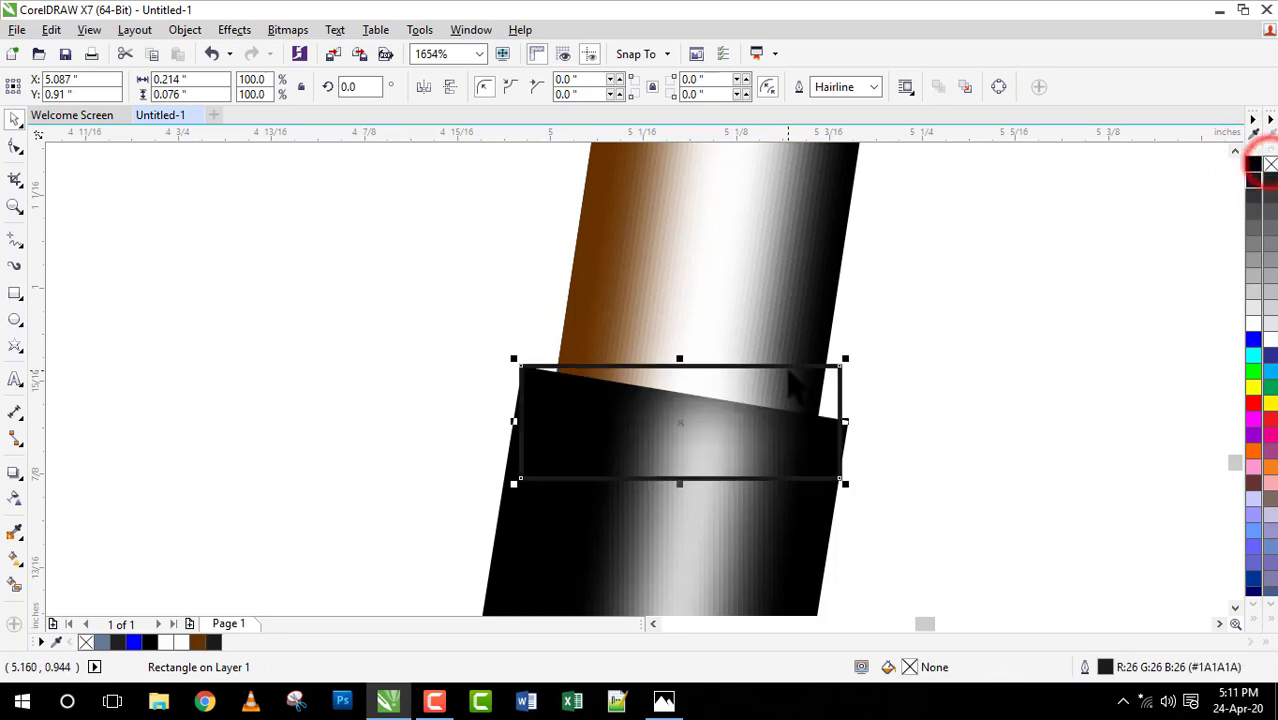
{"action": "left_click_drag", "start_coordinate": [850, 362], "coordinate": [865, 386]}
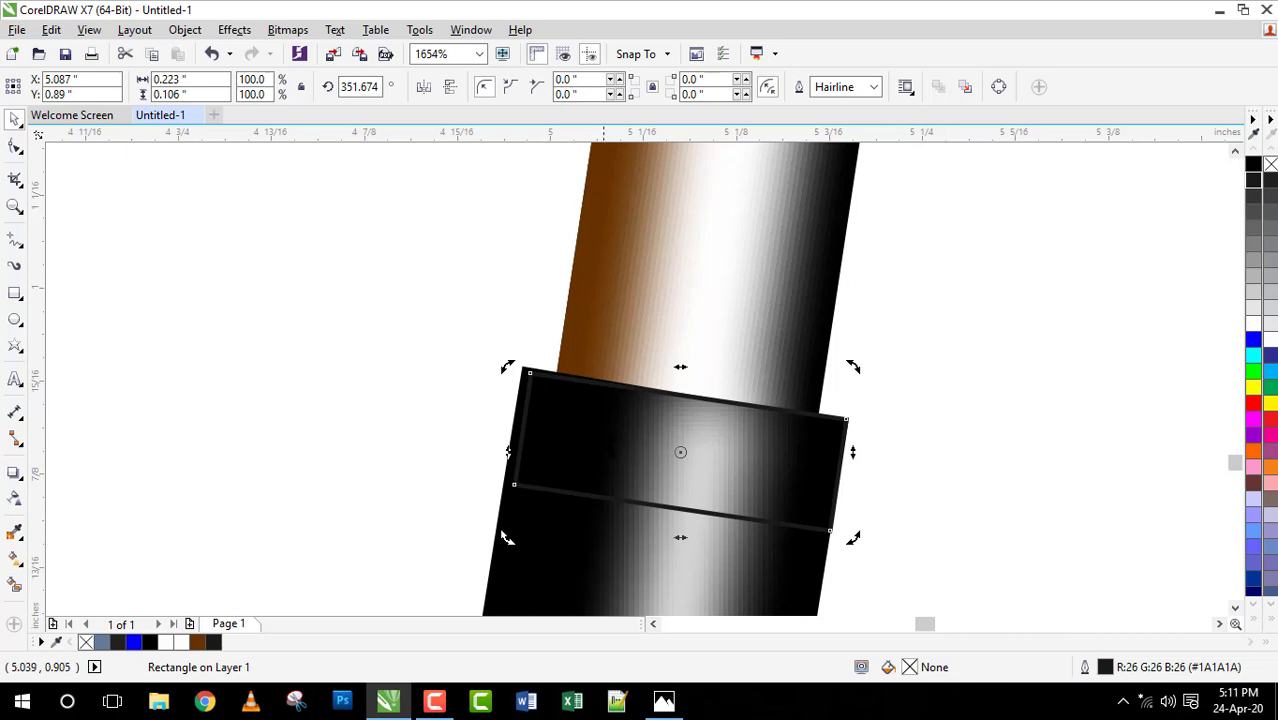
Step: Convert the rectangle to curves and move its two left corner nodes onto the handle's left edge
{"action": "left_click", "coordinate": [14, 147]}
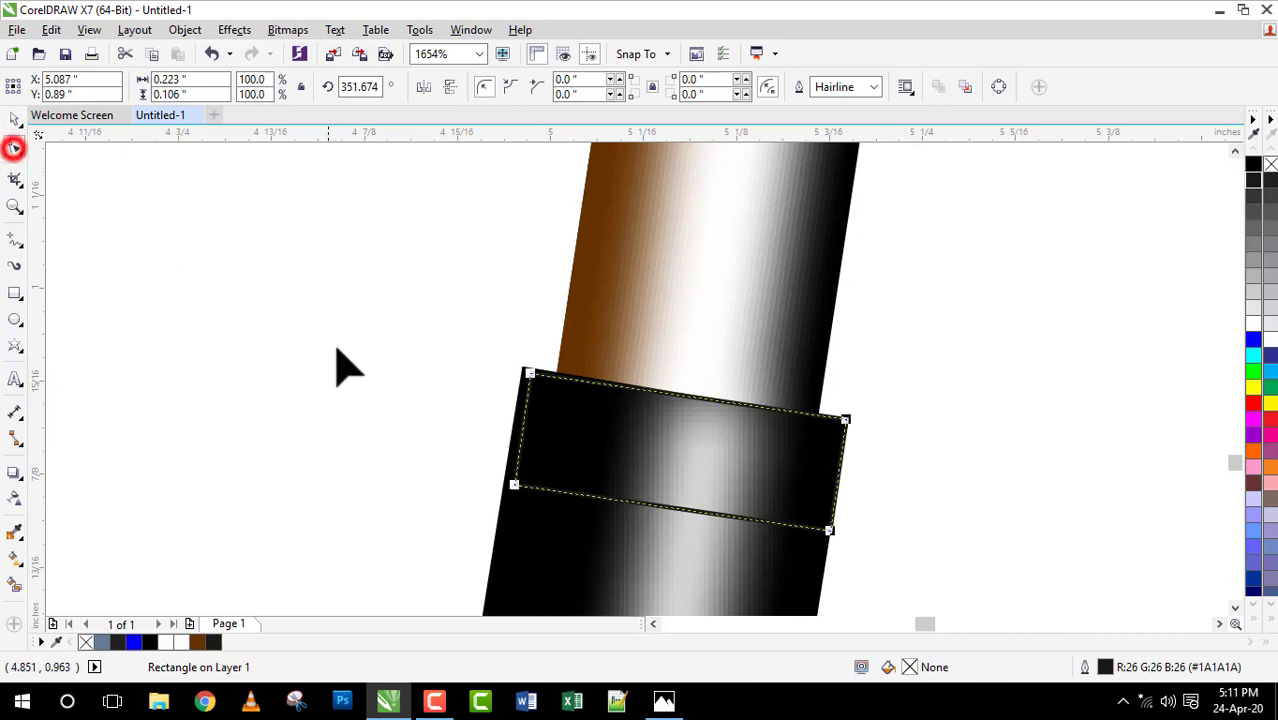
{"action": "left_click", "coordinate": [998, 87]}
{"action": "left_click", "coordinate": [526, 371]}
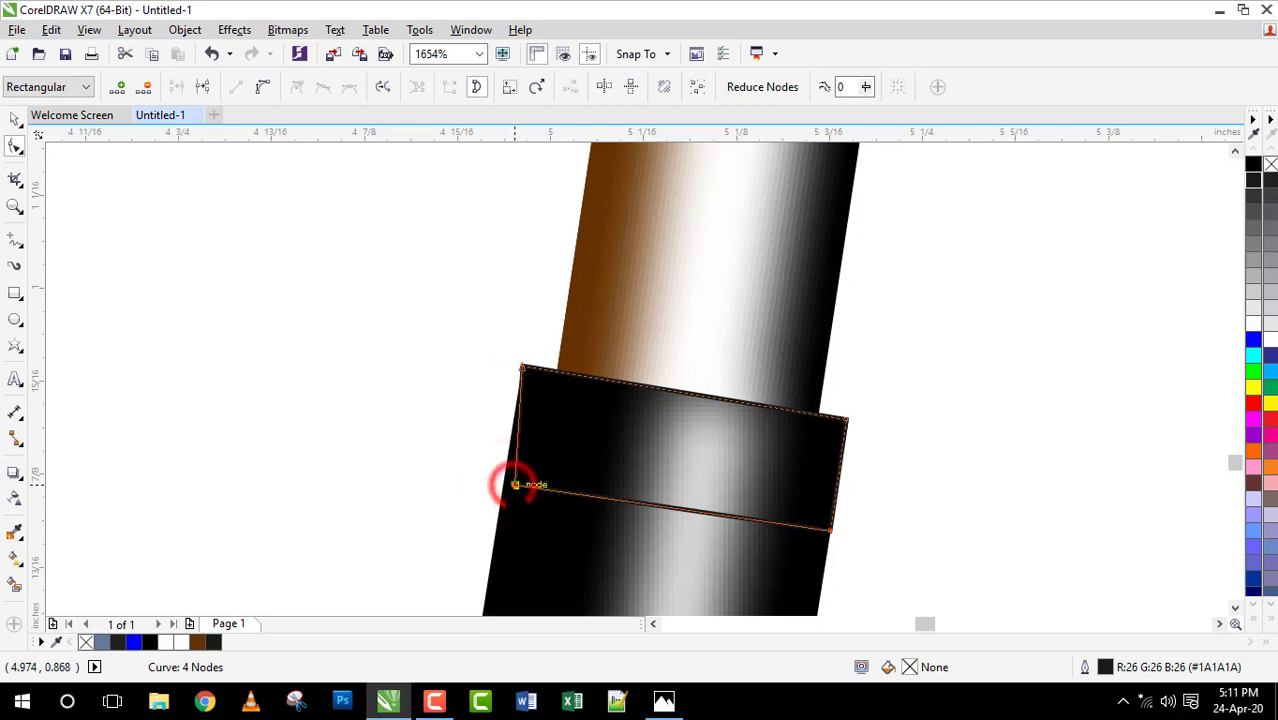
{"action": "left_click_drag", "start_coordinate": [513, 485], "coordinate": [503, 481]}
{"action": "key", "text": "space"}
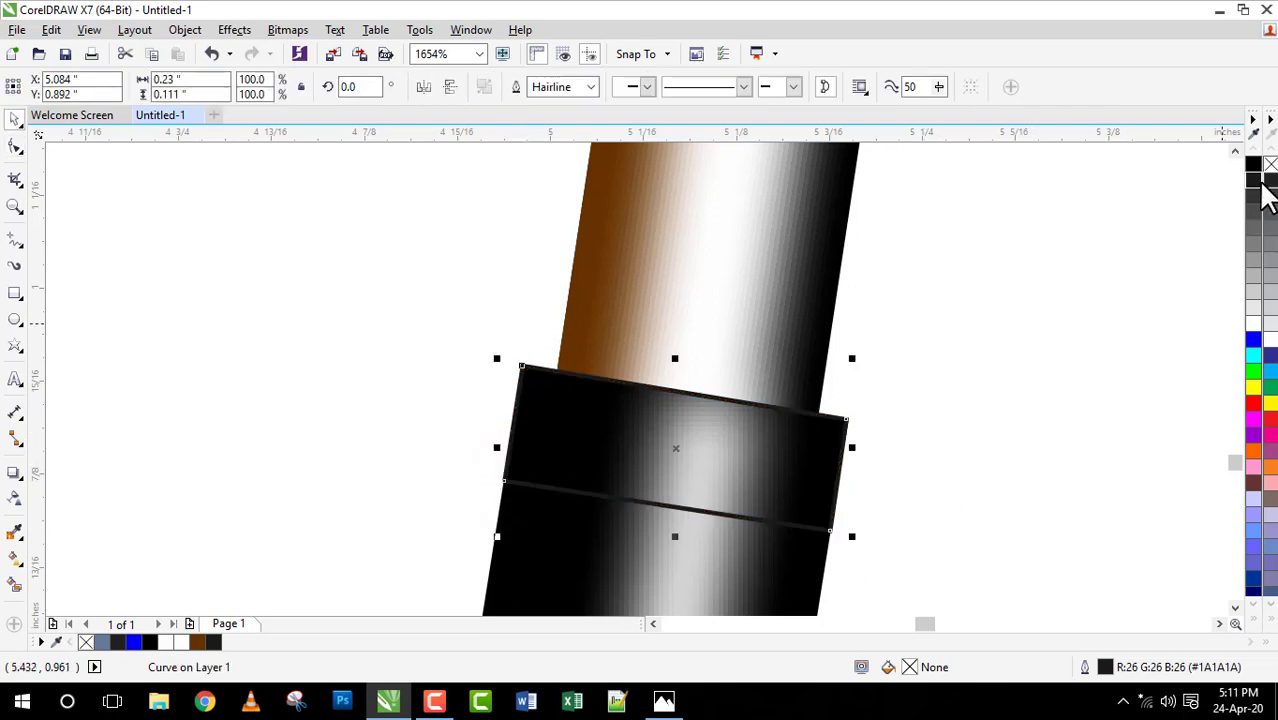
Step: Fill the handle's end band black (#000000) and remove its outline
{"action": "left_click", "coordinate": [1253, 163]}
{"action": "right_click", "coordinate": [1269, 164]}
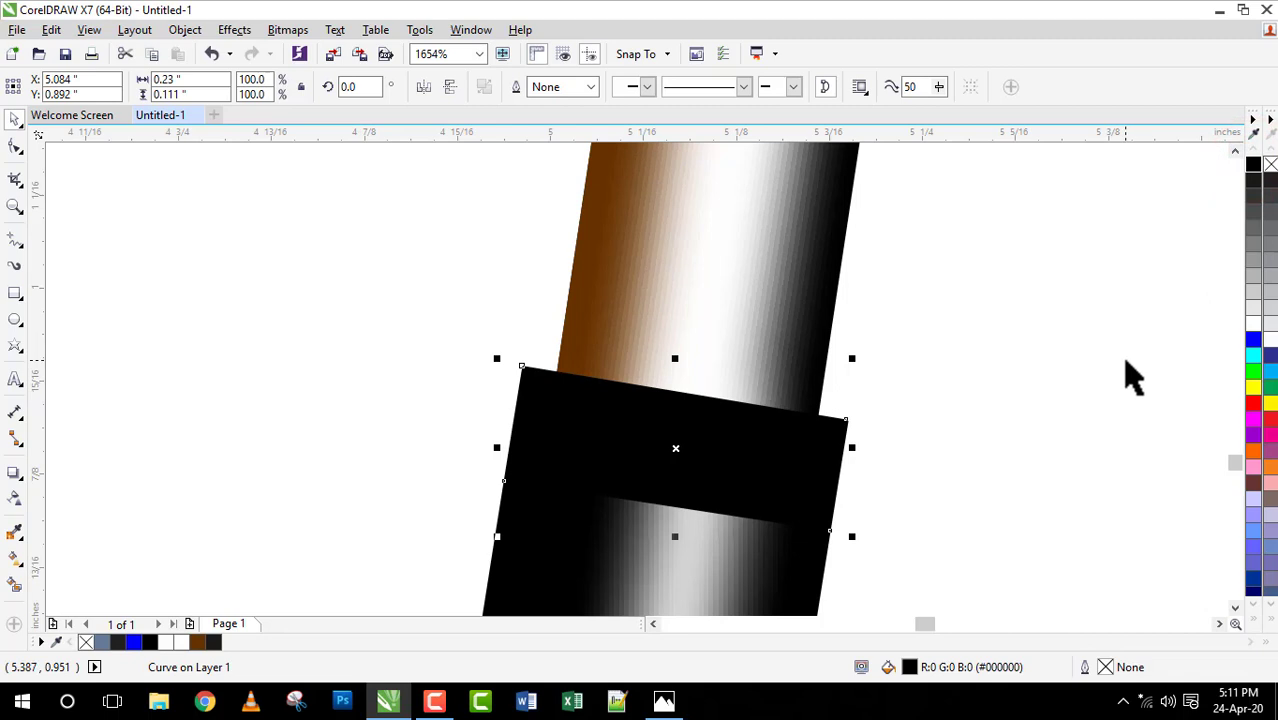
{"action": "key", "text": "shift+F4"}
{"action": "left_click", "coordinate": [1020, 466]}
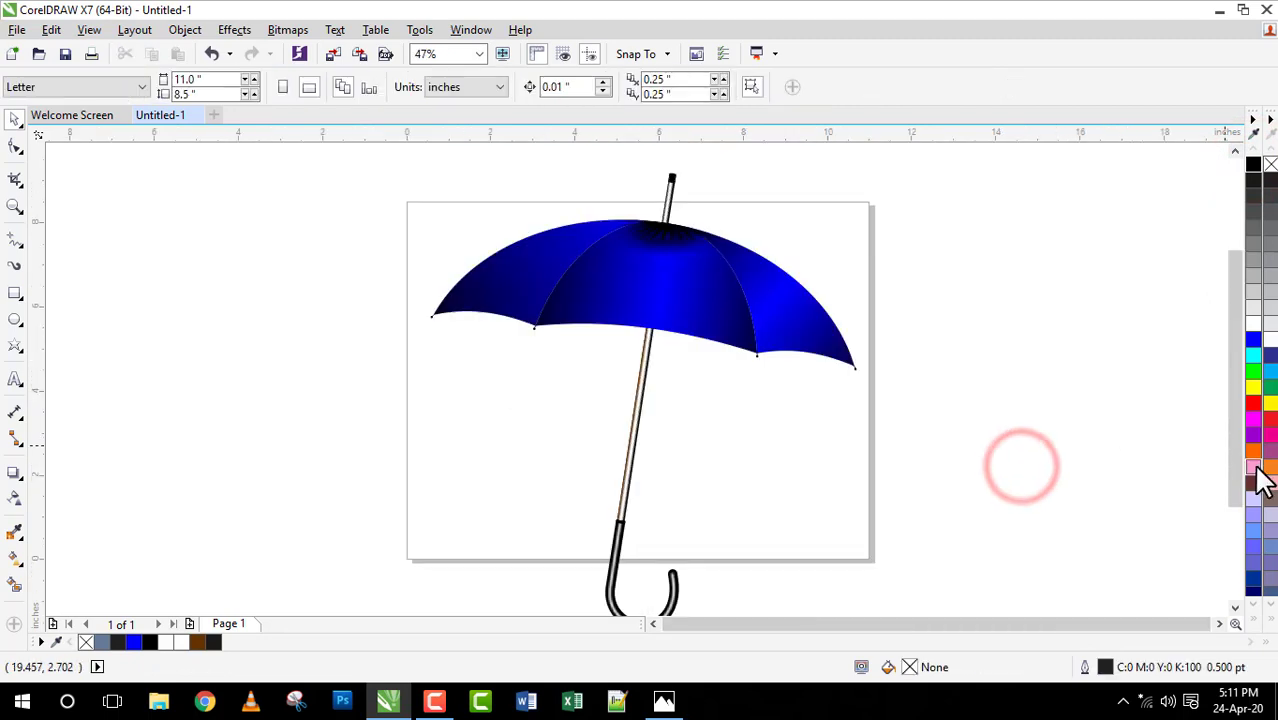
{"action": "left_click_drag", "start_coordinate": [1245, 460], "coordinate": [1236, 488]}
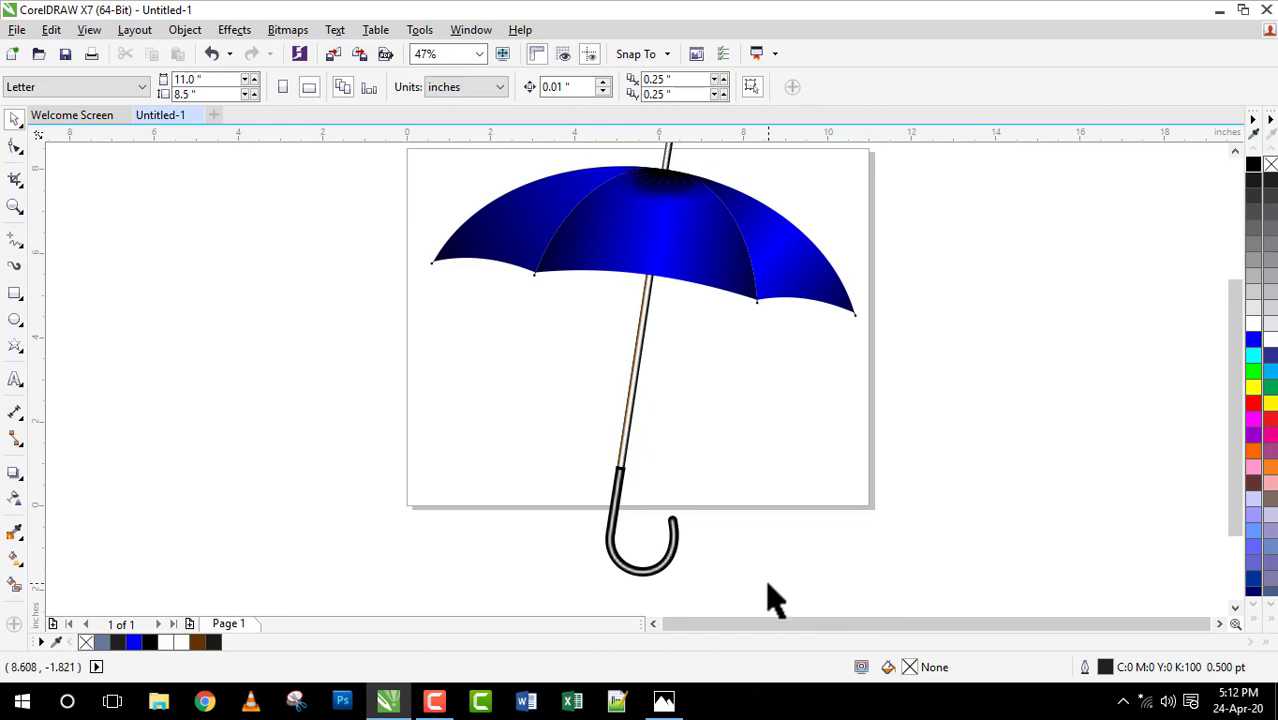
{"action": "left_click_drag", "start_coordinate": [616, 588], "coordinate": [570, 234]}
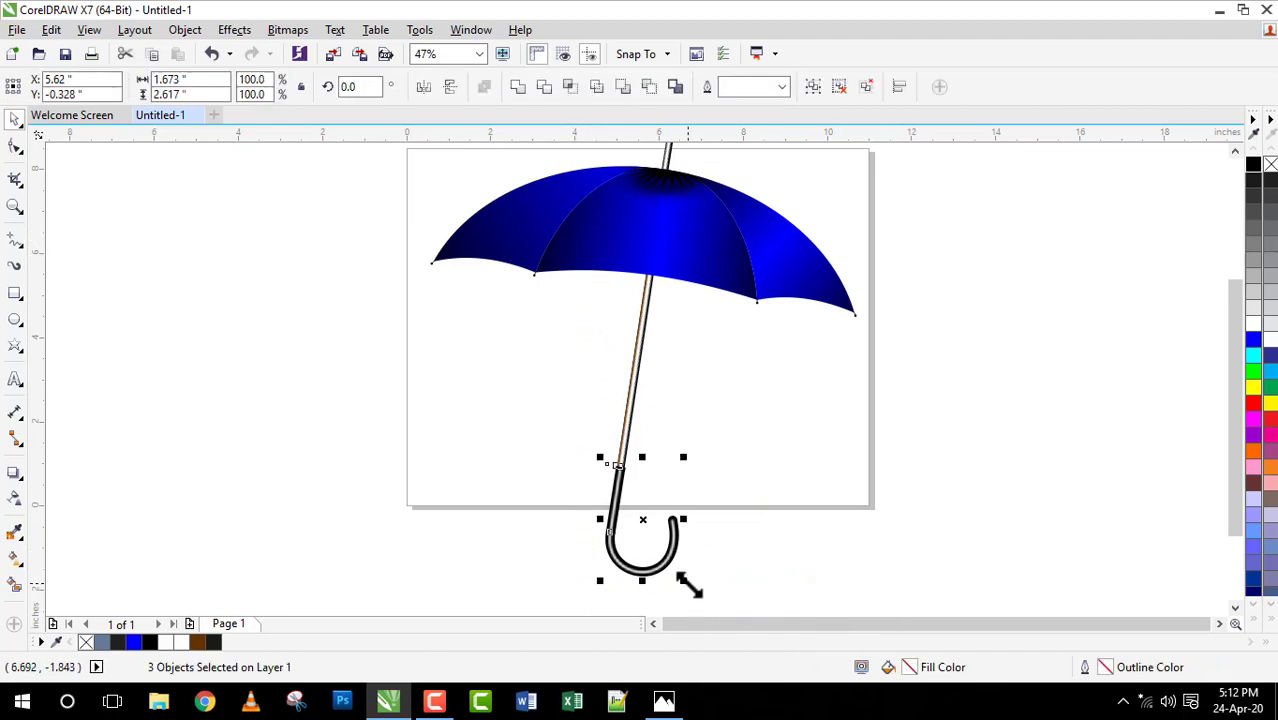
{"action": "left_click_drag", "start_coordinate": [689, 585], "coordinate": [686, 564]}
{"action": "key", "text": "ctrl+z"}
{"action": "left_click", "coordinate": [823, 567]}
Step: Group the three objects that make up the hooked handle
{"action": "key", "text": "z"}
{"action": "left_click_drag", "start_coordinate": [571, 431], "coordinate": [712, 590]}
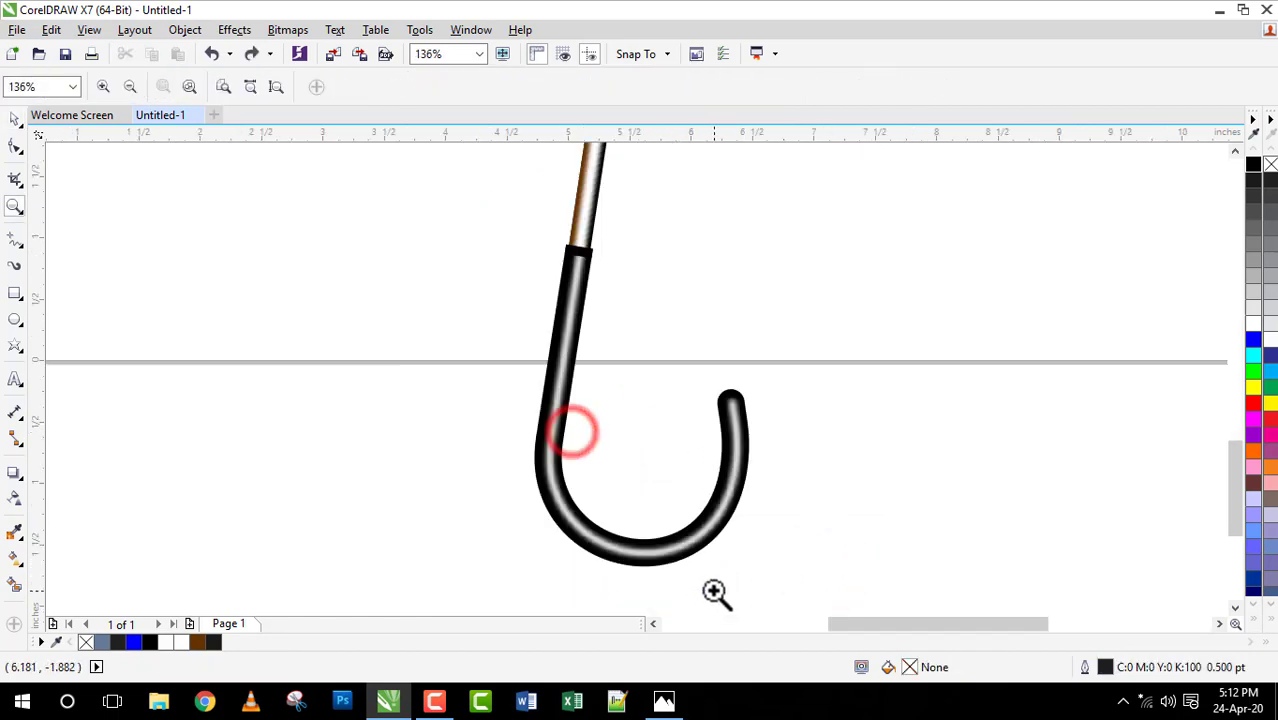
{"action": "left_click_drag", "start_coordinate": [482, 191], "coordinate": [824, 608]}
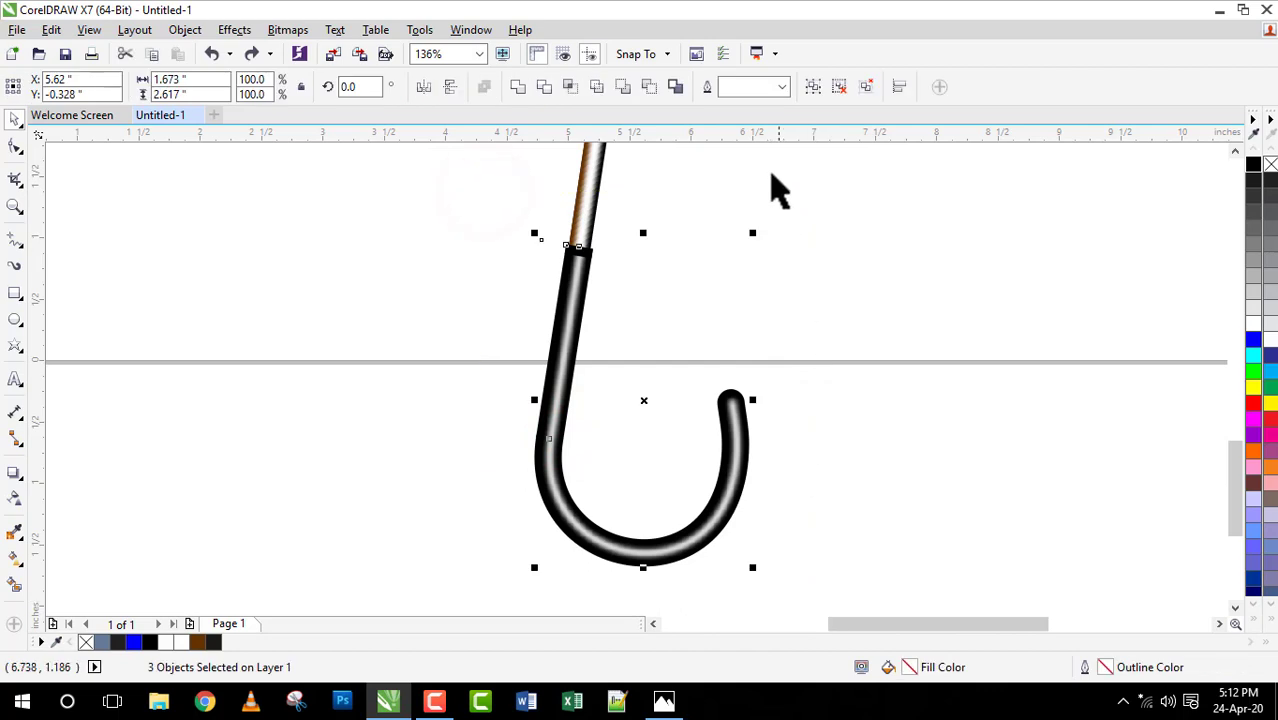
{"action": "left_click", "coordinate": [813, 86]}
{"action": "left_click", "coordinate": [720, 500]}
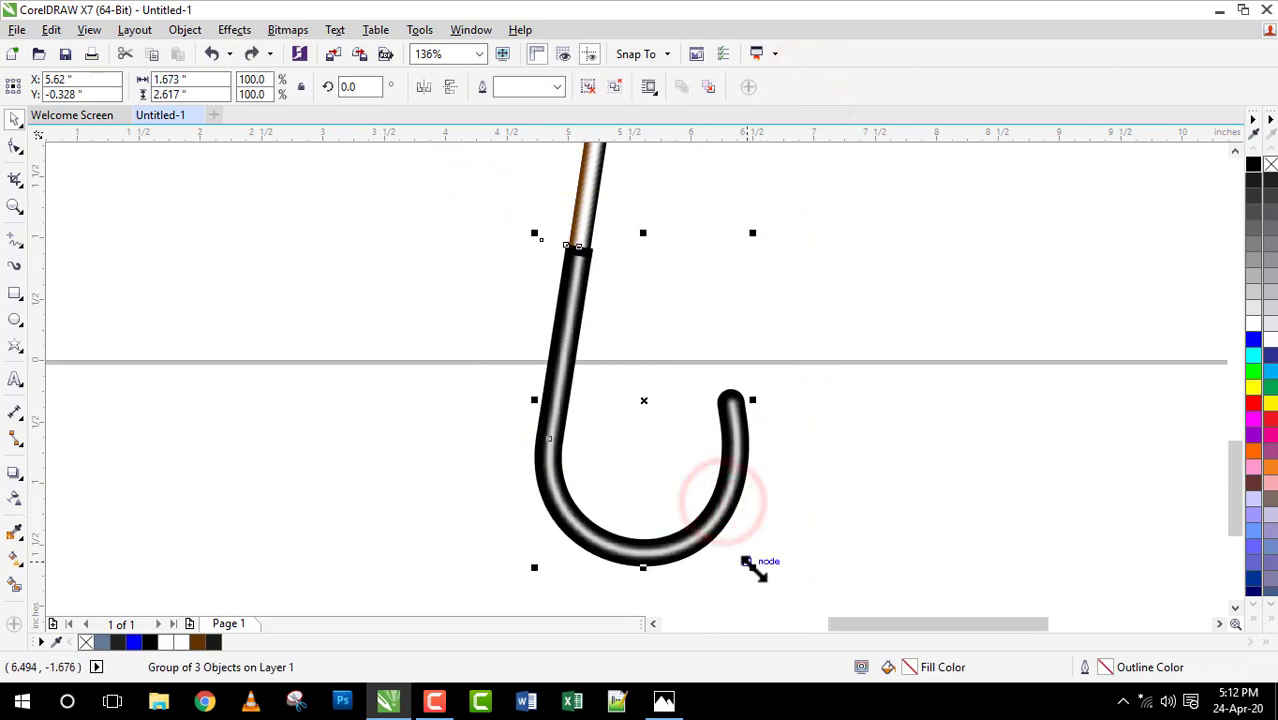
Step: Scale the handle group proportionally to 82.6% and shift it left to X 5.49 in, aligning its upper end with the pole
{"action": "left_click_drag", "start_coordinate": [750, 566], "coordinate": [734, 541]}
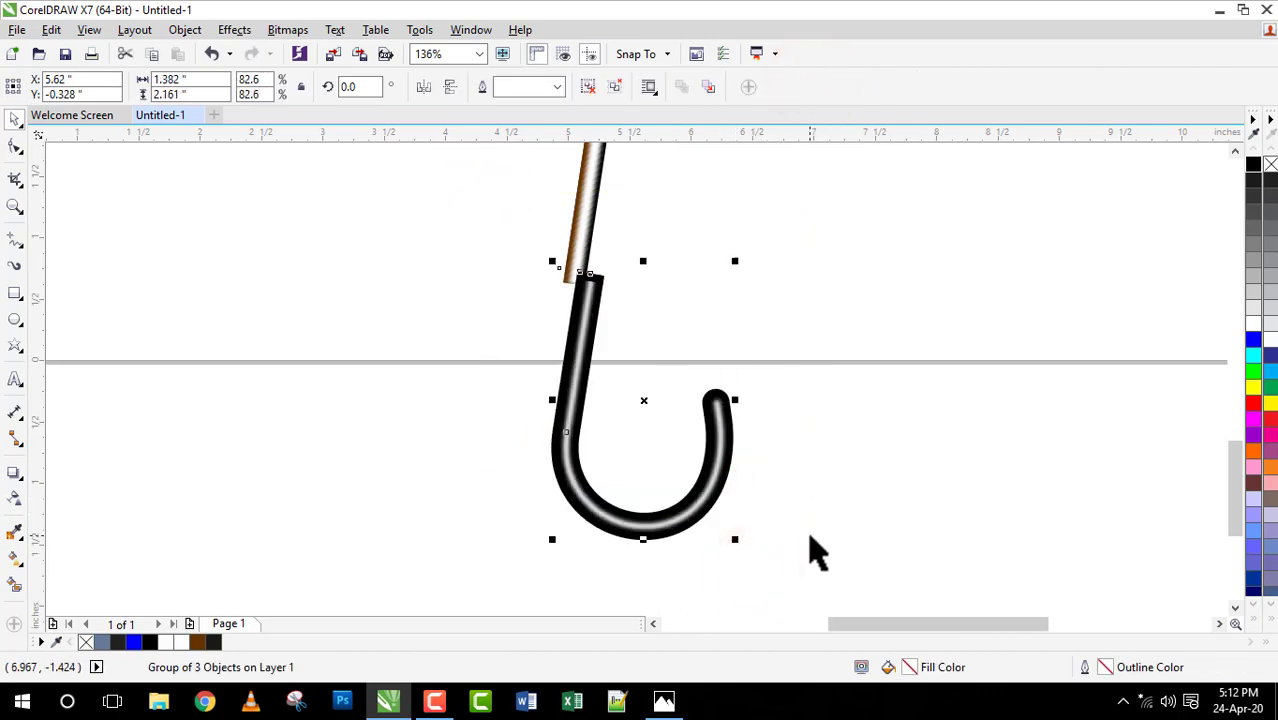
{"action": "key", "text": "Left"}
{"action": "key", "text": "Left"}
{"action": "key", "text": "Left"}
{"action": "key", "text": "Left"}
{"action": "key", "text": "Left"}
{"action": "key", "text": "Left"}
{"action": "key", "text": "Left"}
{"action": "key", "text": "Left"}
{"action": "key", "text": "Left"}
{"action": "key", "text": "Left"}
{"action": "key", "text": "Left"}
{"action": "key", "text": "Left"}
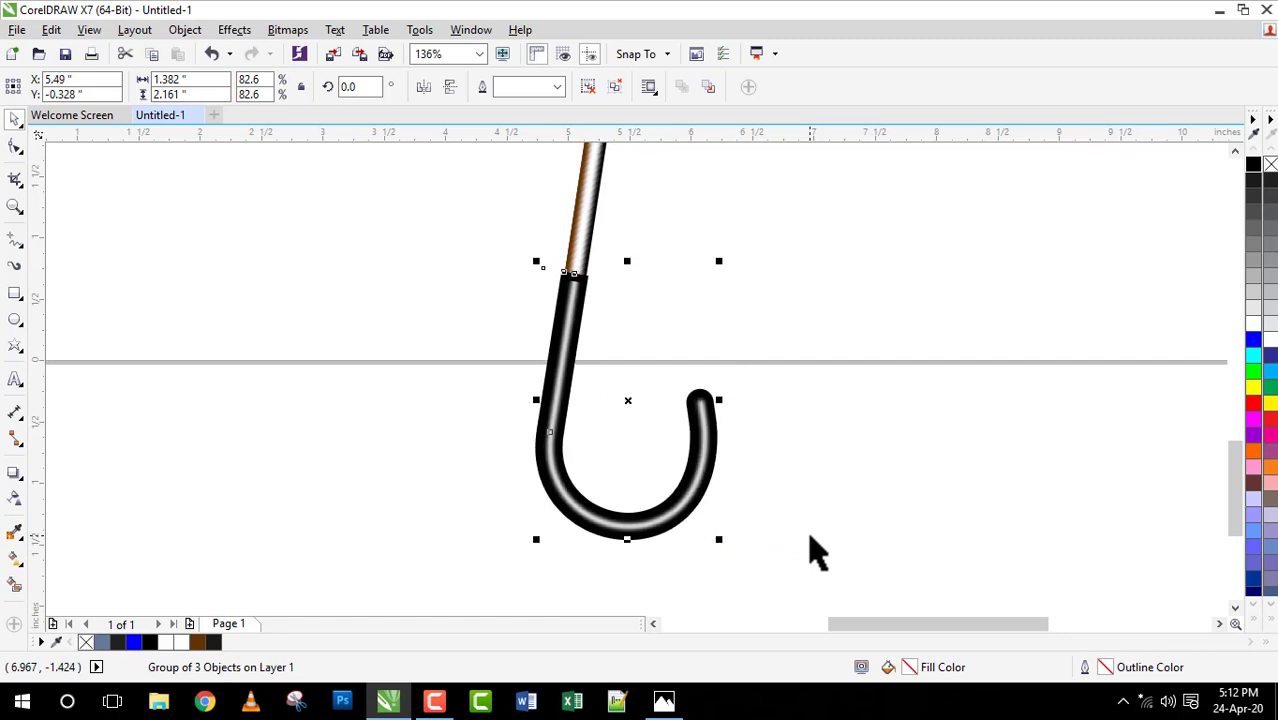
{"action": "left_click", "coordinate": [806, 360]}
Step: Try to scale the pole and handle down together, first about their centre to 0.917 x 5.108 in, then from a corner to 1.276 x 7.112 in
{"action": "key", "text": "F4"}
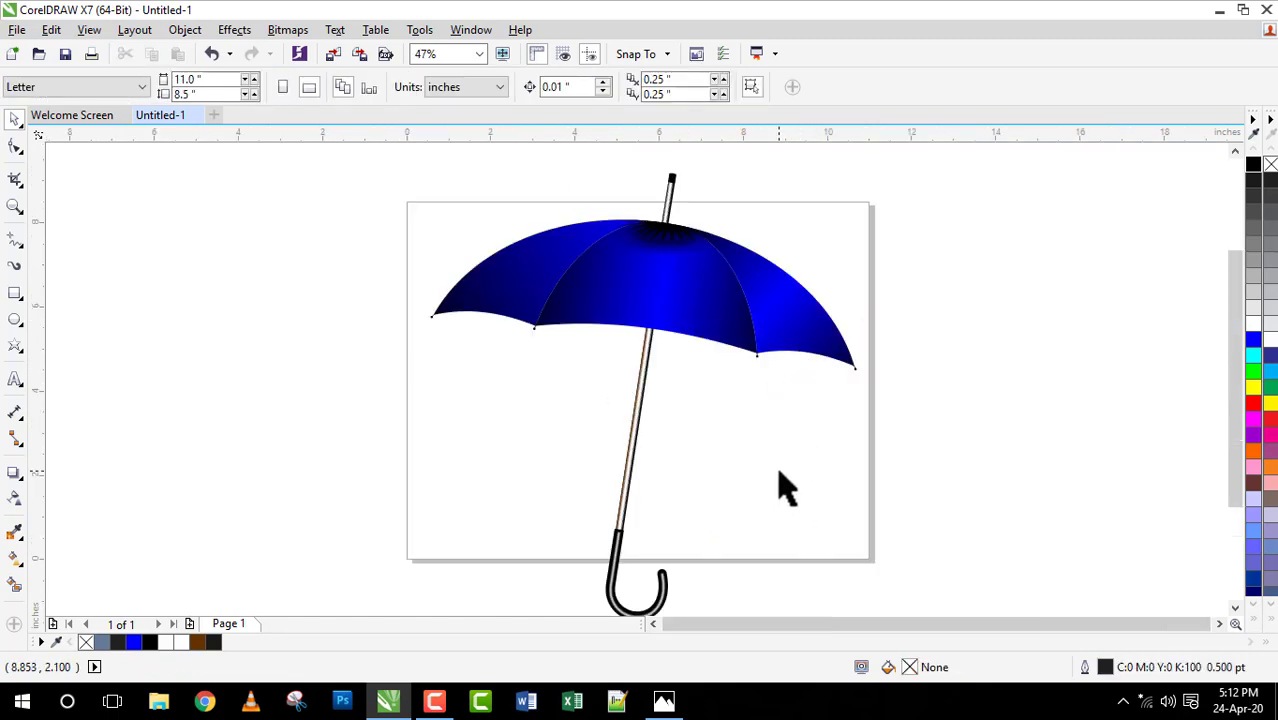
{"action": "left_click", "coordinate": [645, 380]}
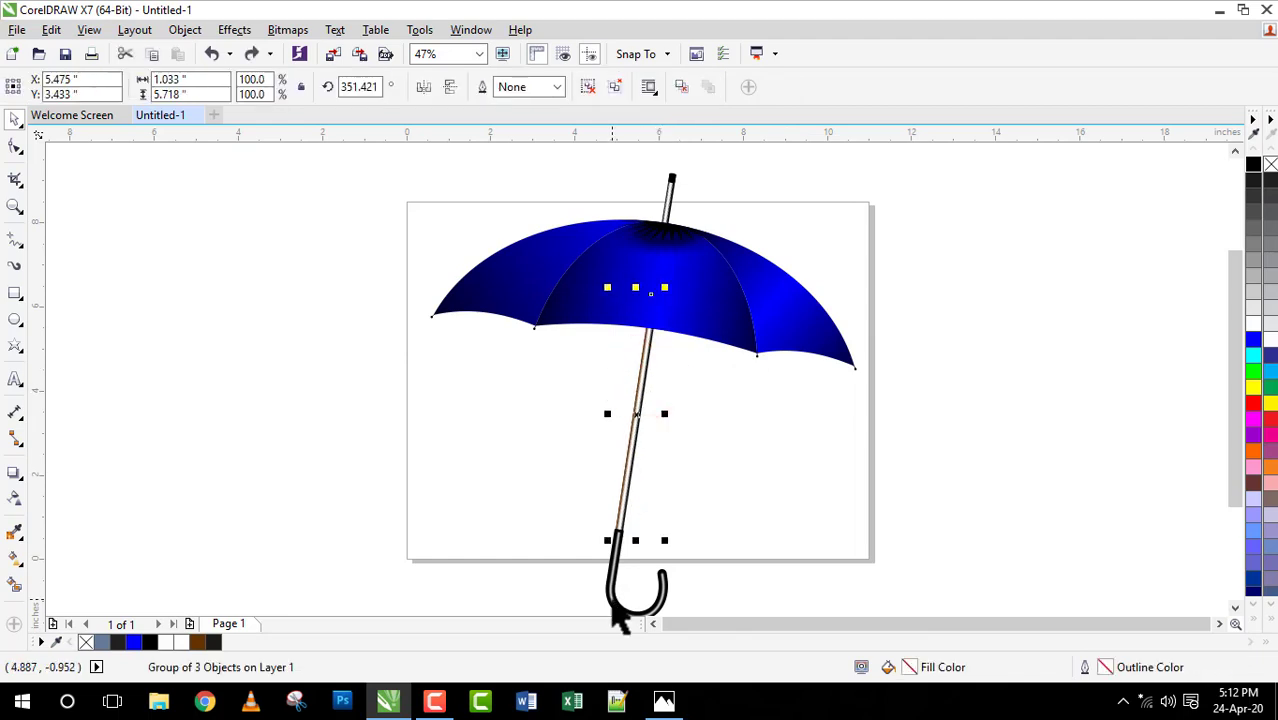
{"action": "left_click", "coordinate": [636, 422], "text": "shift"}
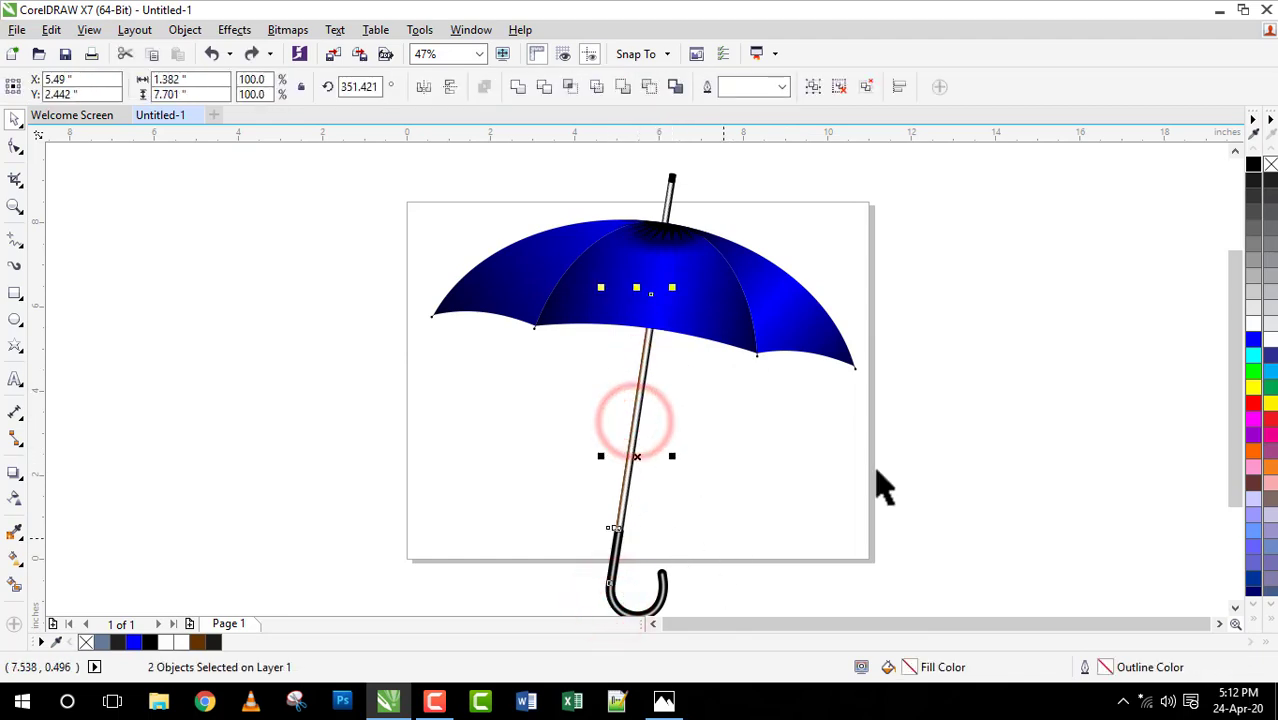
{"action": "left_click_drag", "start_coordinate": [1230, 478], "coordinate": [1230, 506]}
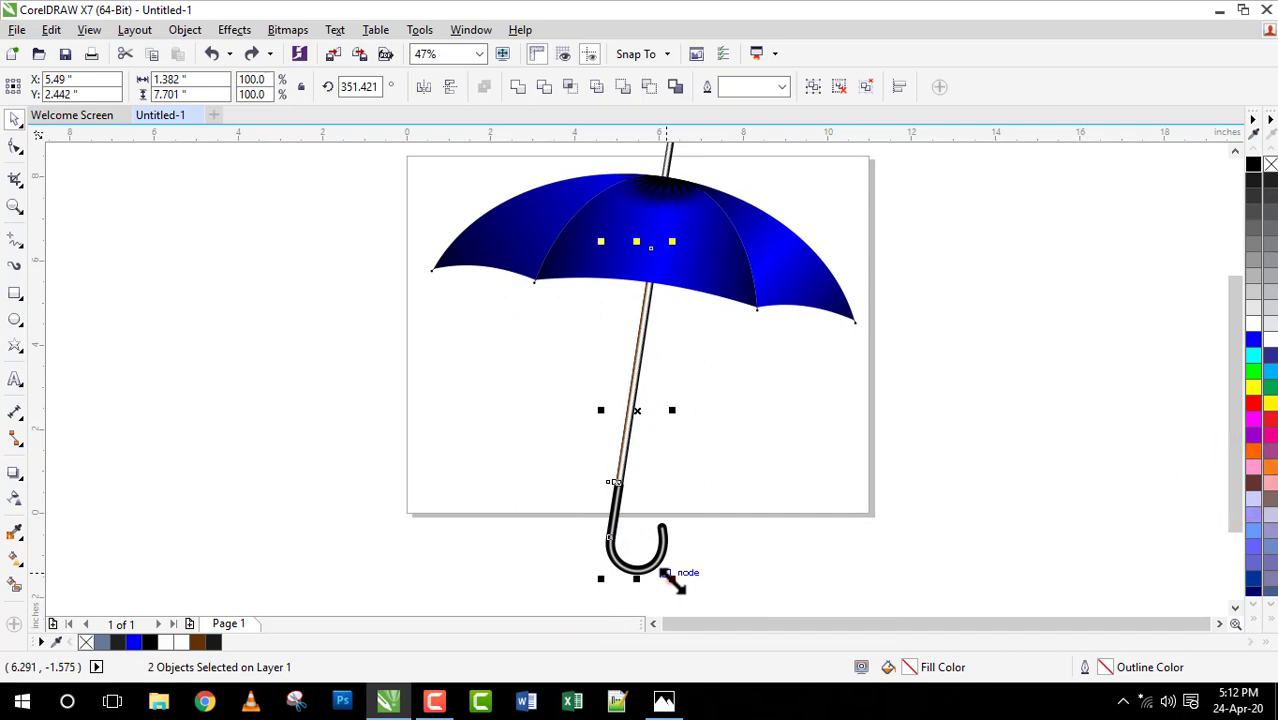
{"action": "left_click_drag", "start_coordinate": [668, 577], "coordinate": [662, 571]}
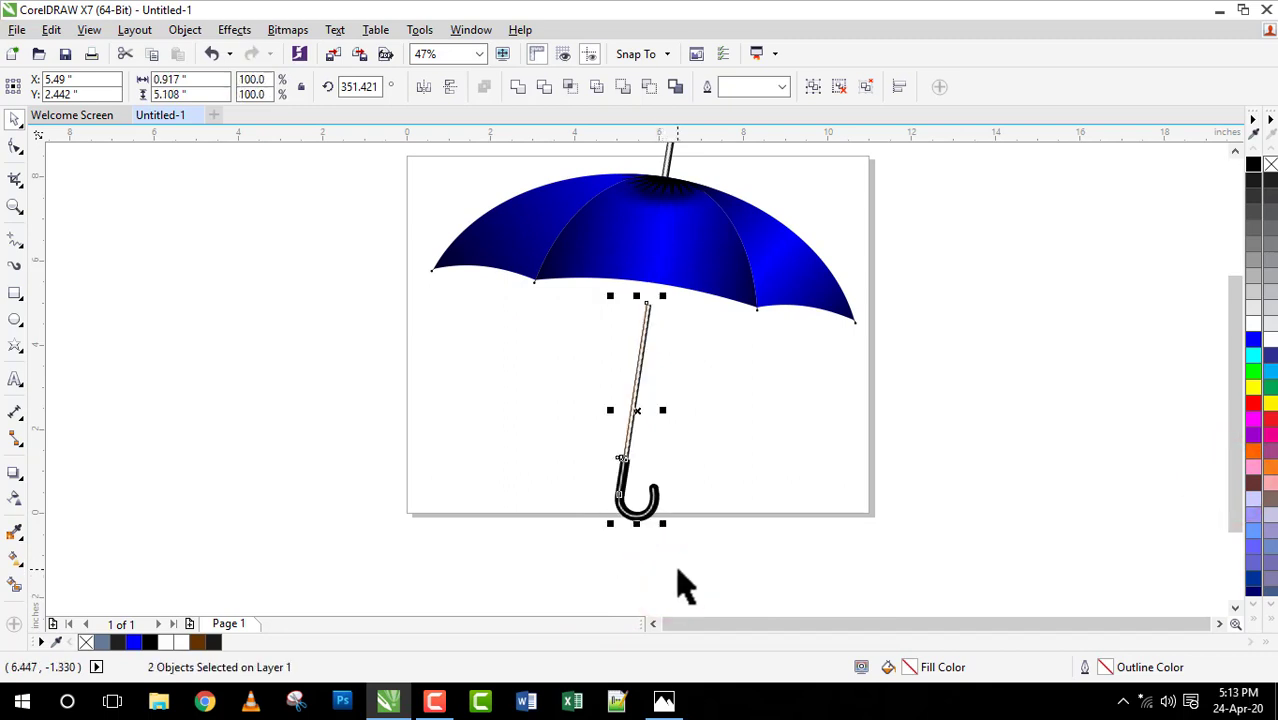
{"action": "key", "text": "ctrl+z"}
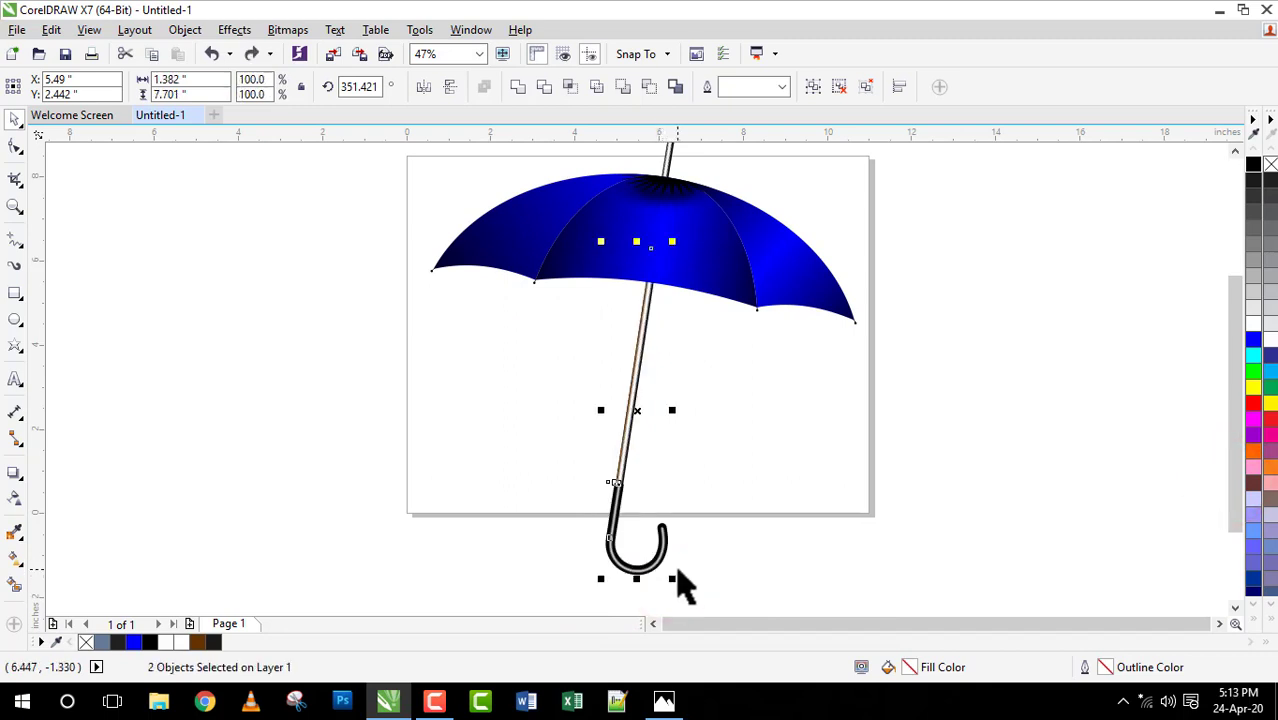
{"action": "left_click_drag", "start_coordinate": [673, 580], "coordinate": [668, 574]}
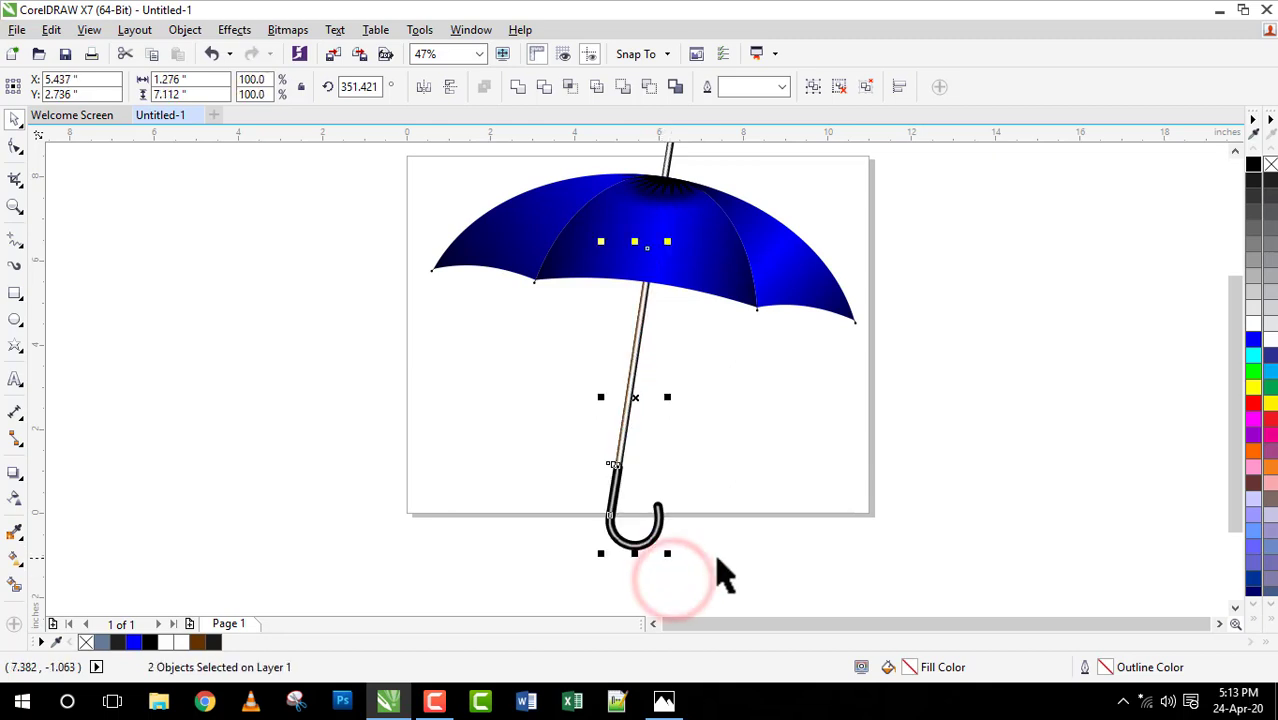
{"action": "key", "text": "ctrl+z"}
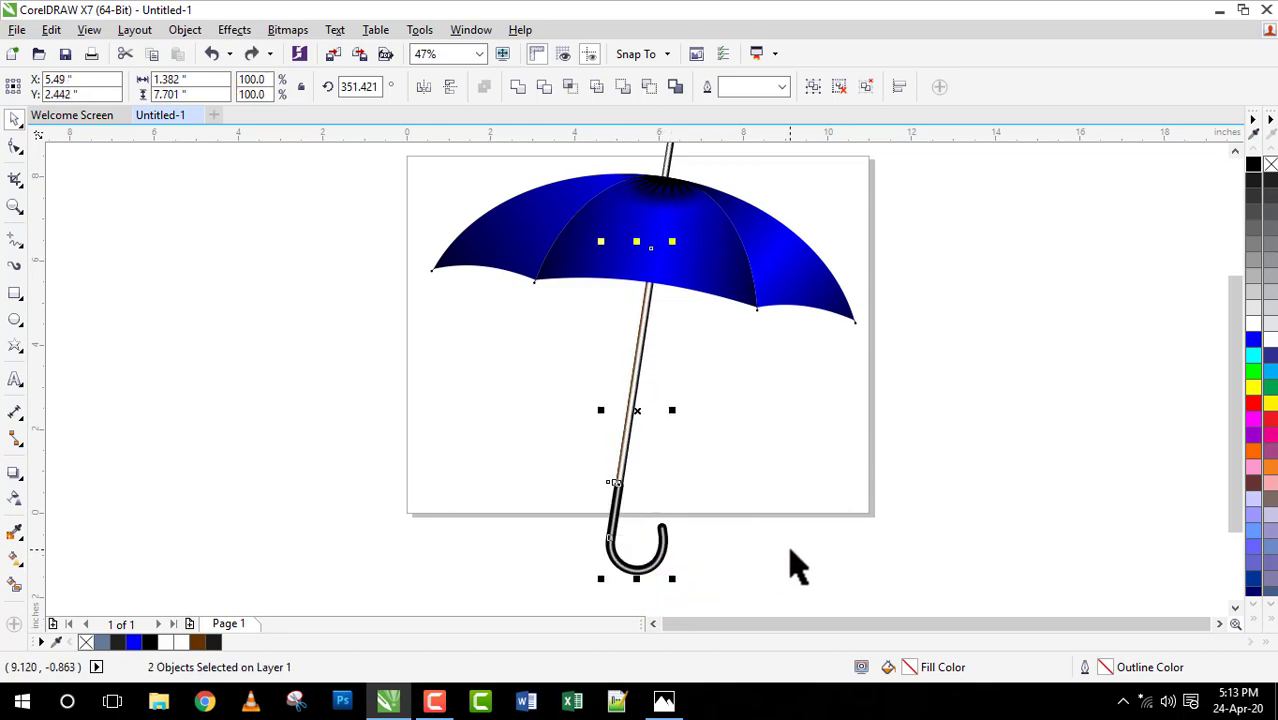
{"action": "left_click", "coordinate": [797, 567]}
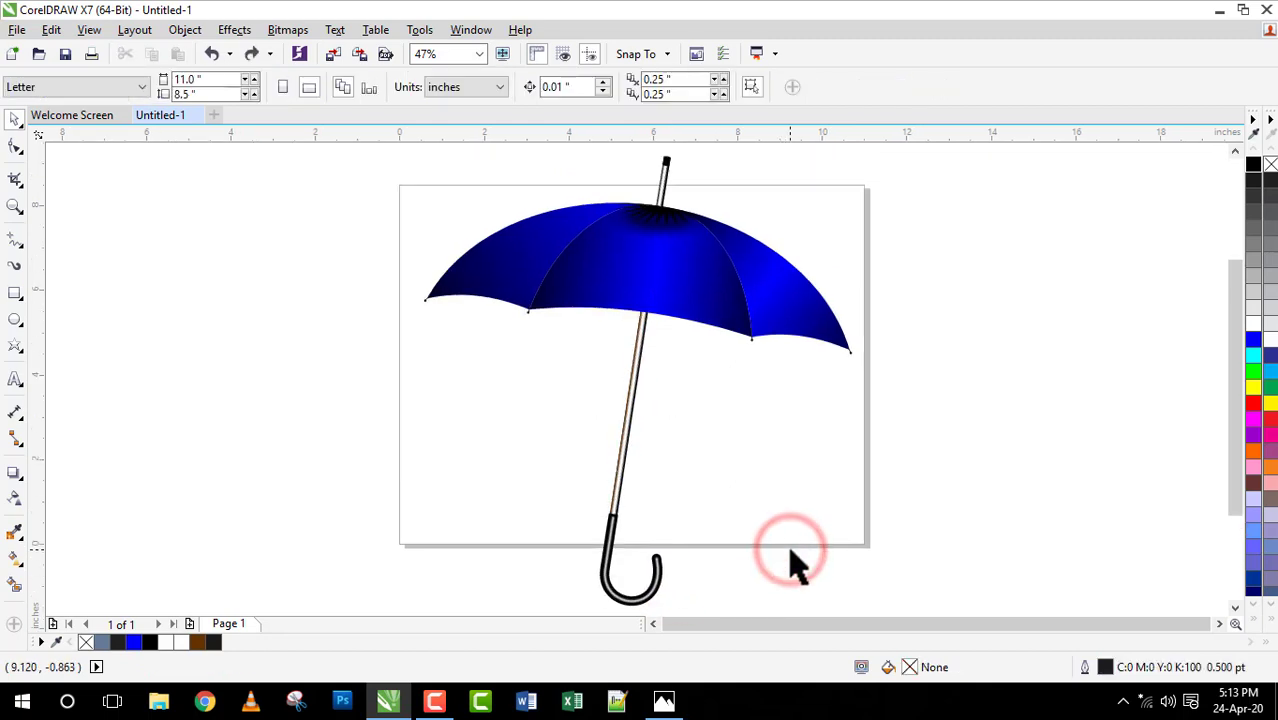
Step: Shorten the pole and handle together to 6.62 in high from the lower end, keeping their width
{"action": "scroll", "coordinate": [797, 567], "scroll_direction": "up", "scroll_amount": 1}
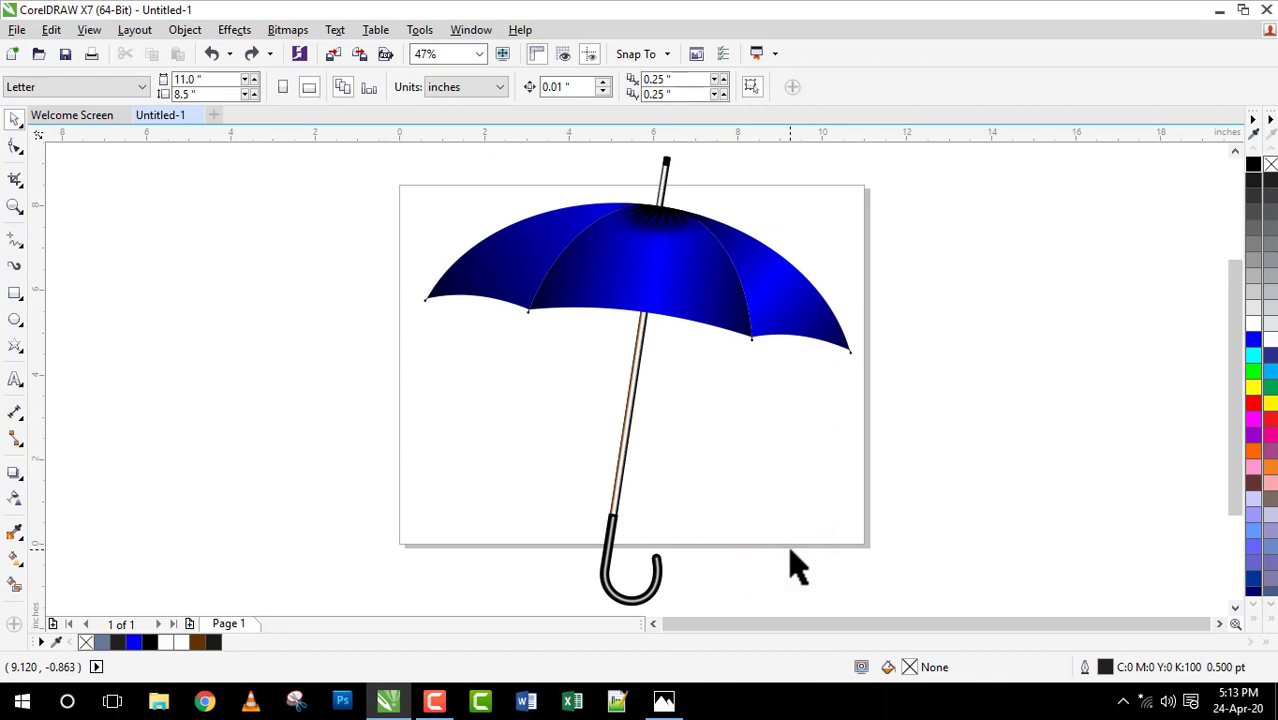
{"action": "left_click", "coordinate": [653, 592]}
{"action": "left_click", "coordinate": [628, 450]}
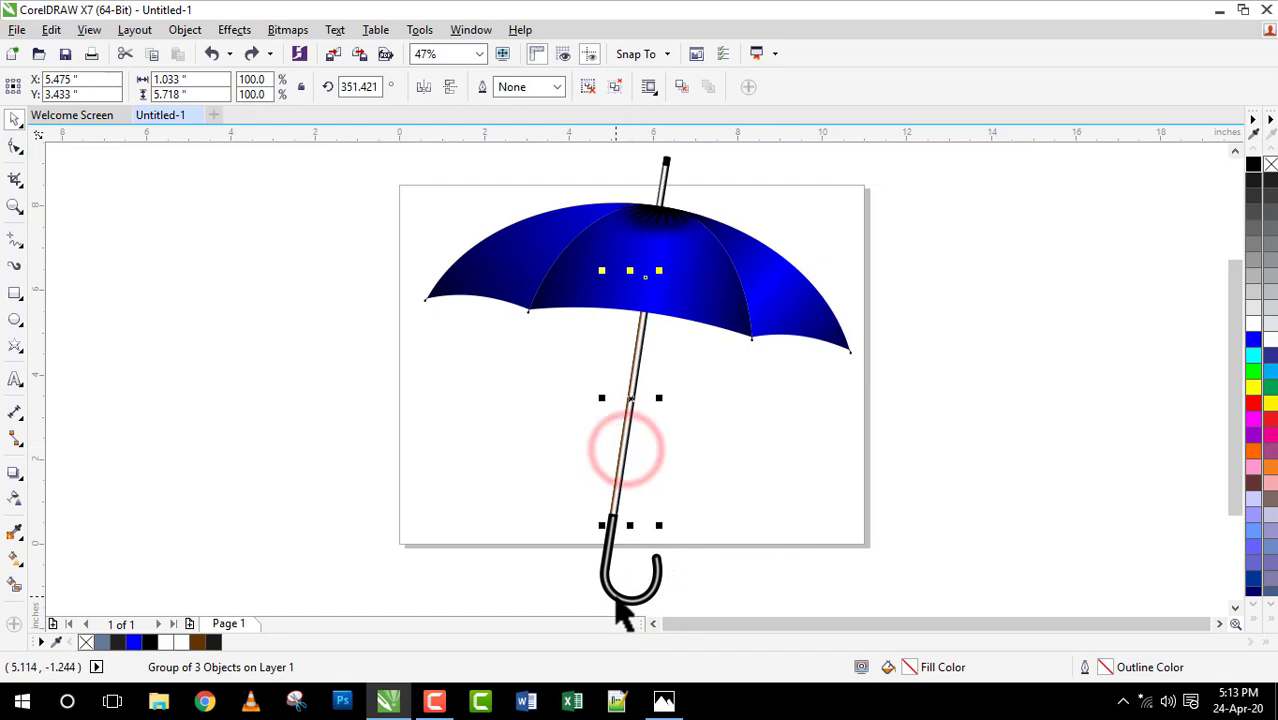
{"action": "left_click", "coordinate": [620, 598], "text": "shift"}
{"action": "left_click_drag", "start_coordinate": [630, 612], "coordinate": [630, 567]}
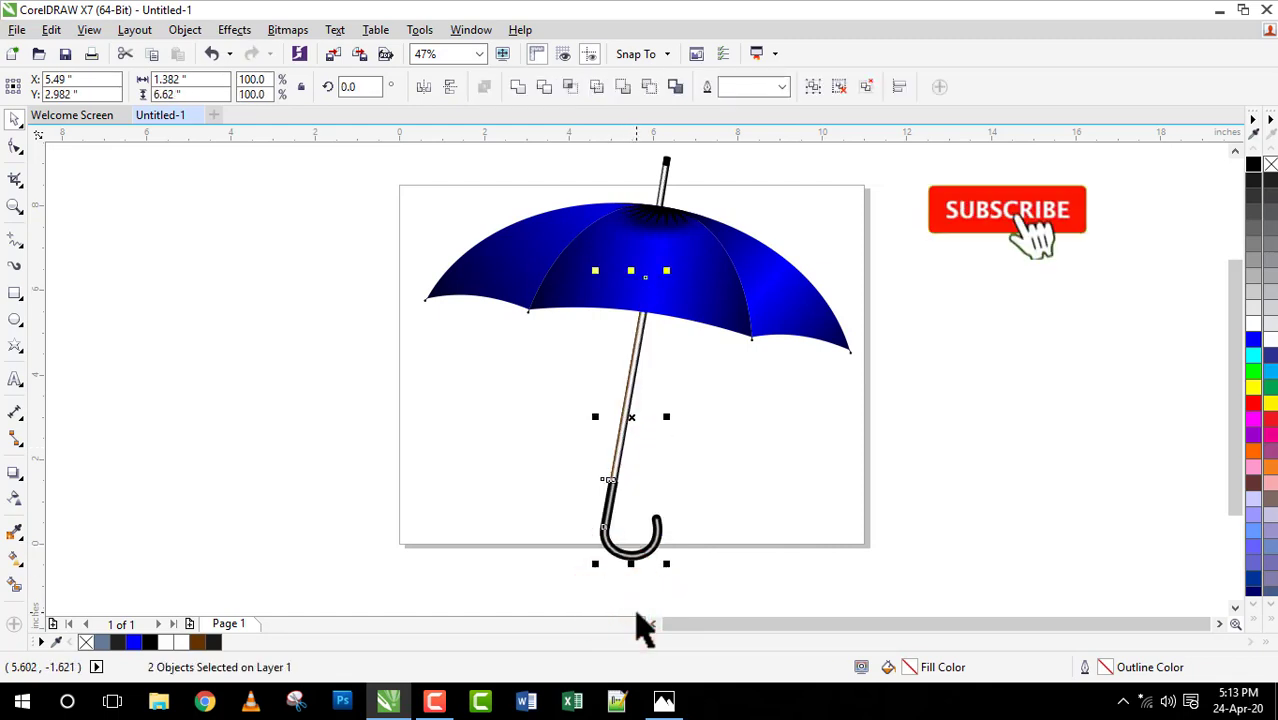
{"action": "left_click", "coordinate": [748, 557]}
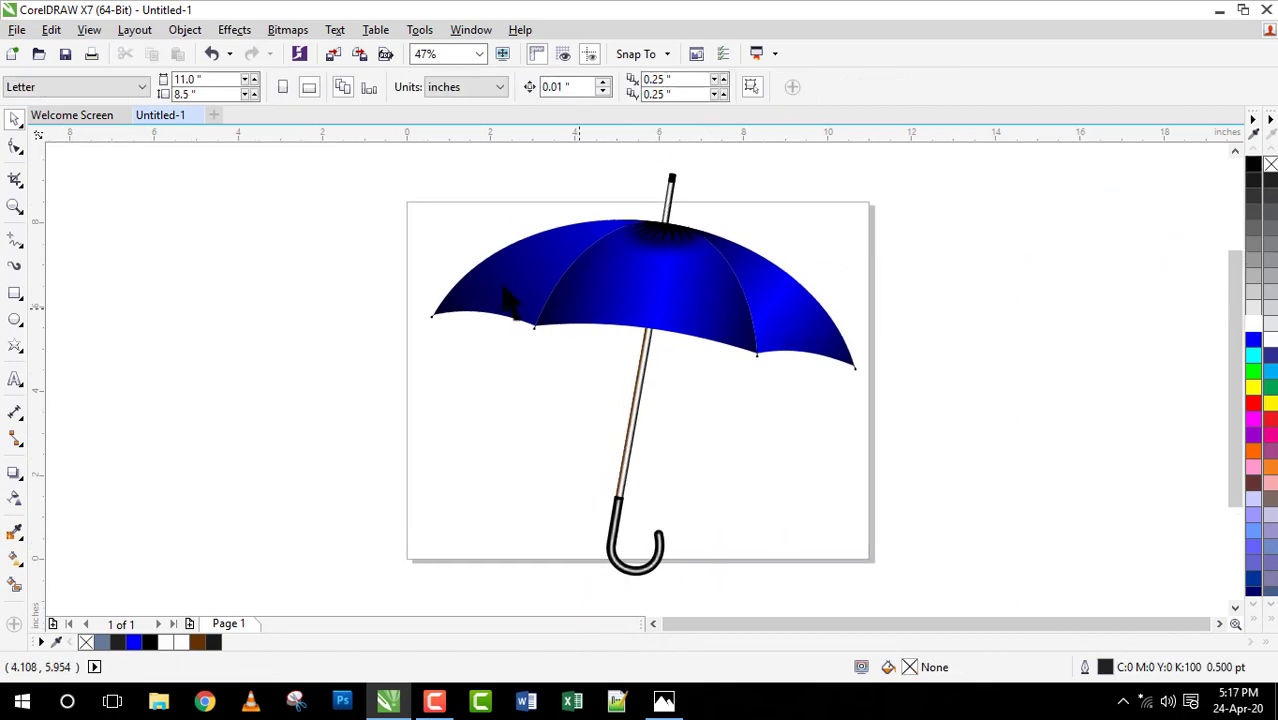
Step: Group all eight objects of the umbrella into one
{"action": "left_click_drag", "start_coordinate": [402, 146], "coordinate": [906, 600]}
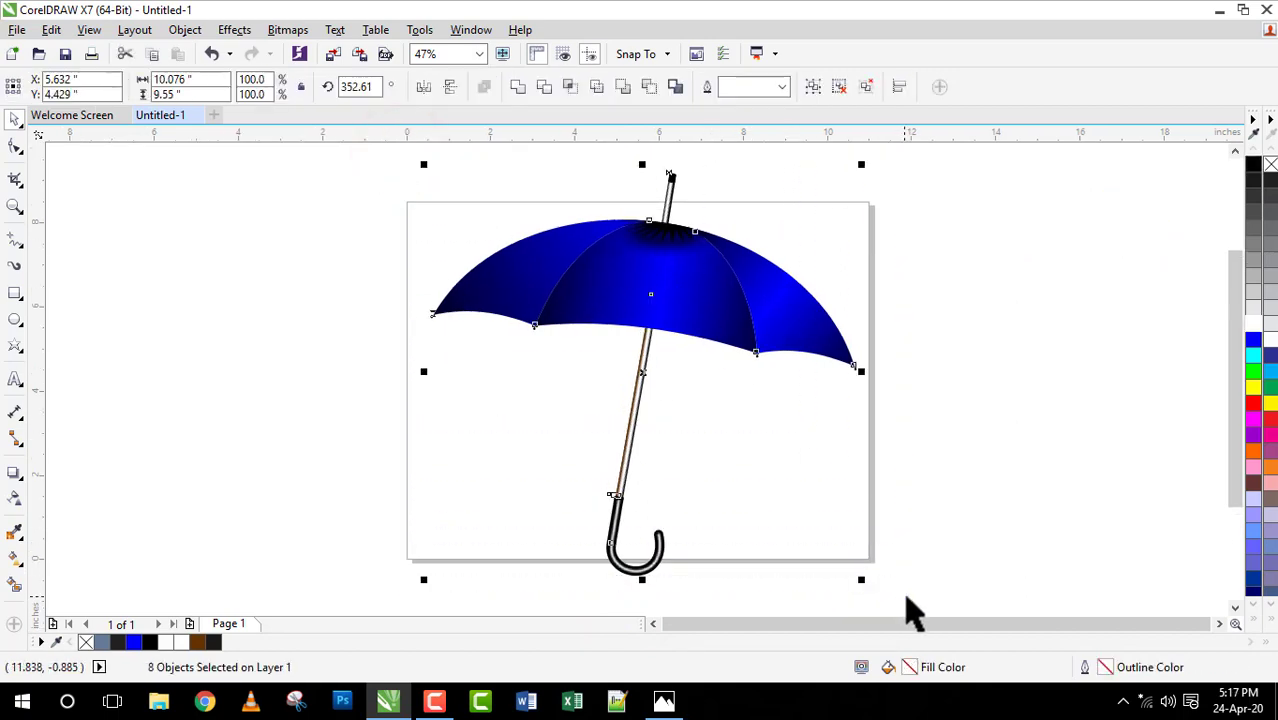
{"action": "left_click", "coordinate": [812, 86]}
{"action": "left_click", "coordinate": [725, 302]}
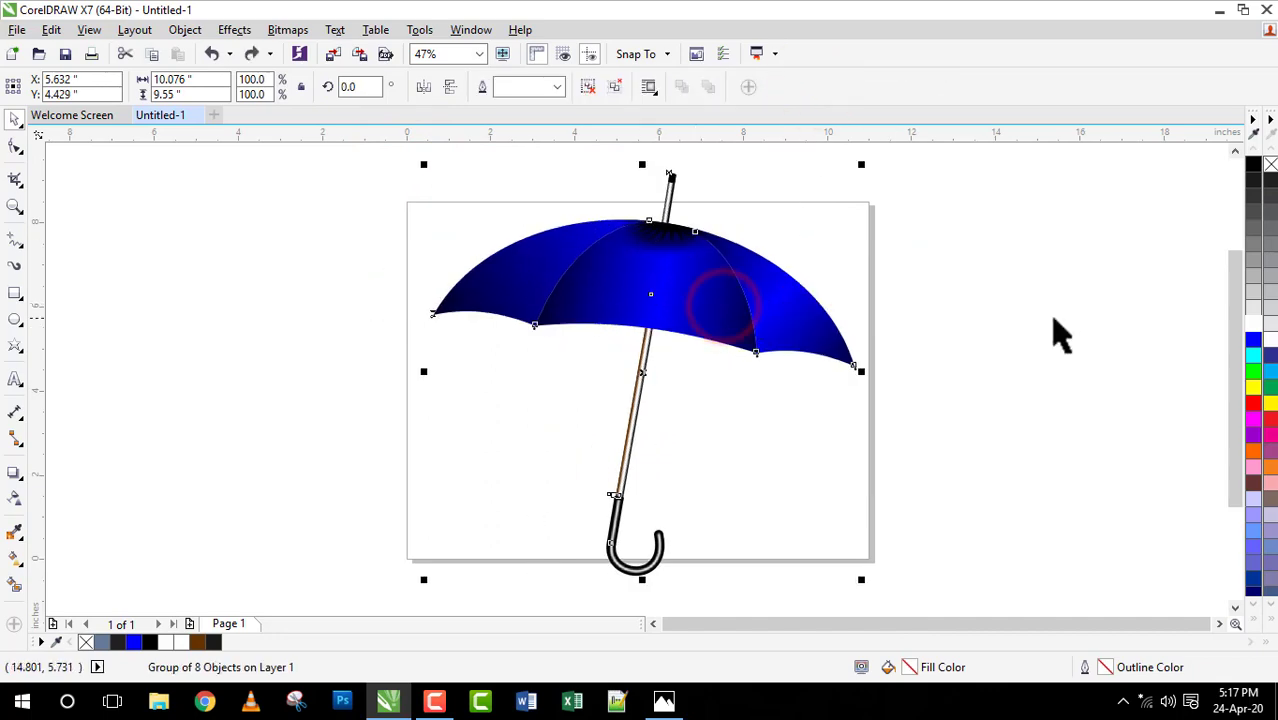